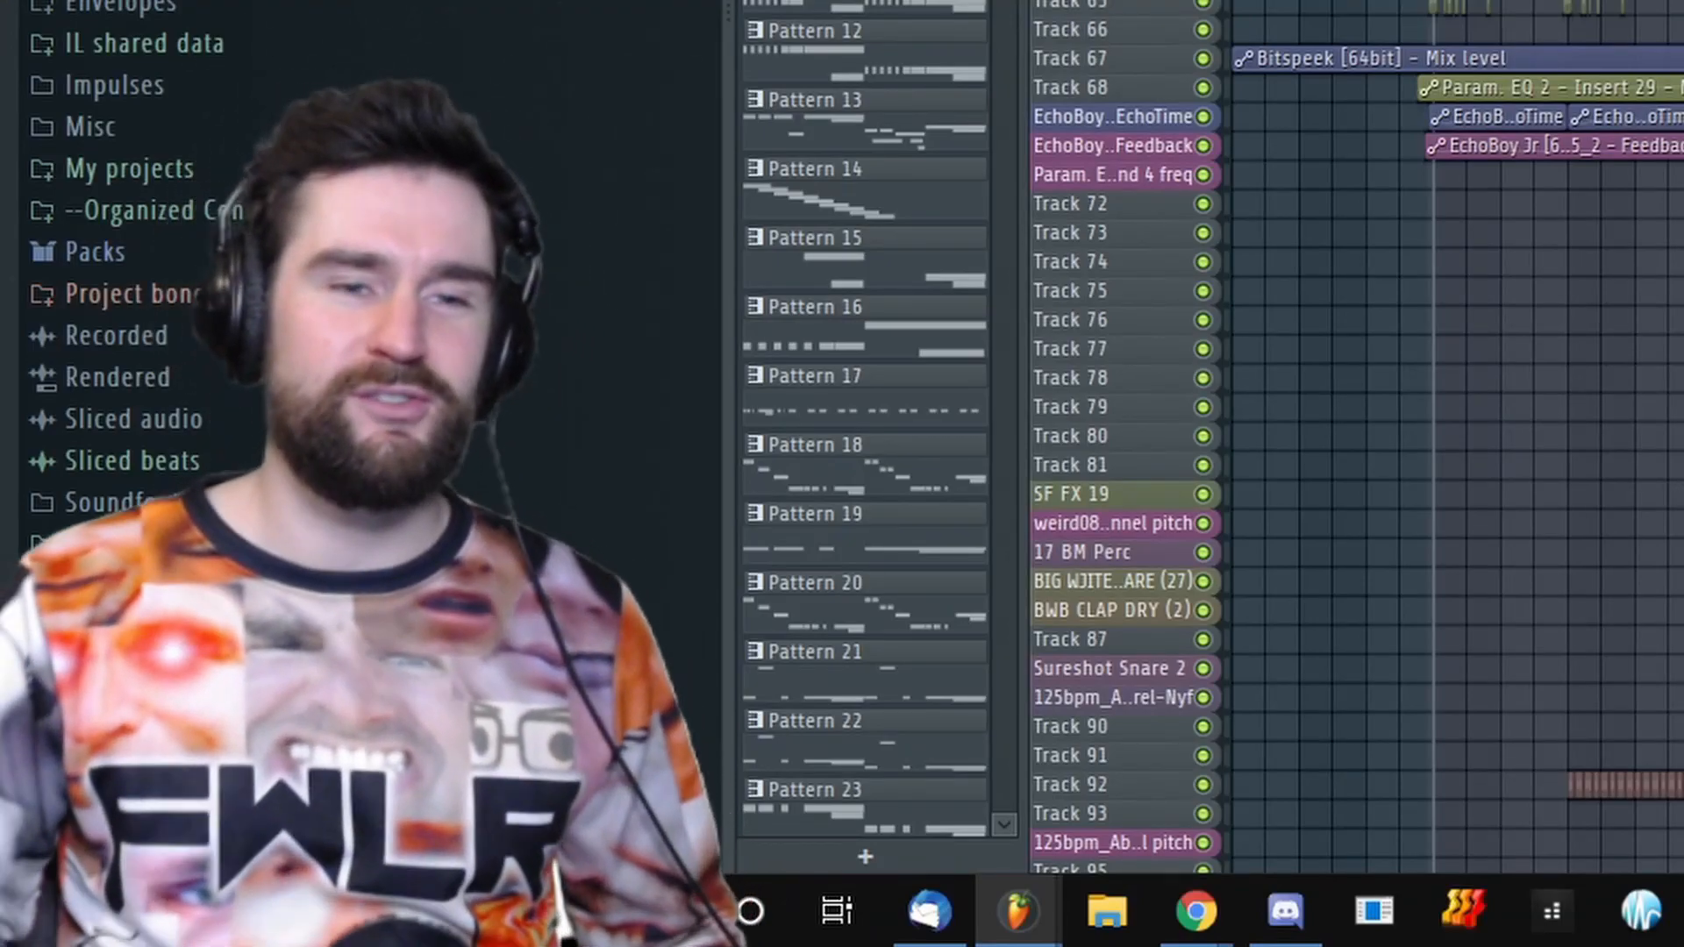
pyautogui.scroll(5, 1456, 439)
pyautogui.scroll(5, 1456, 438)
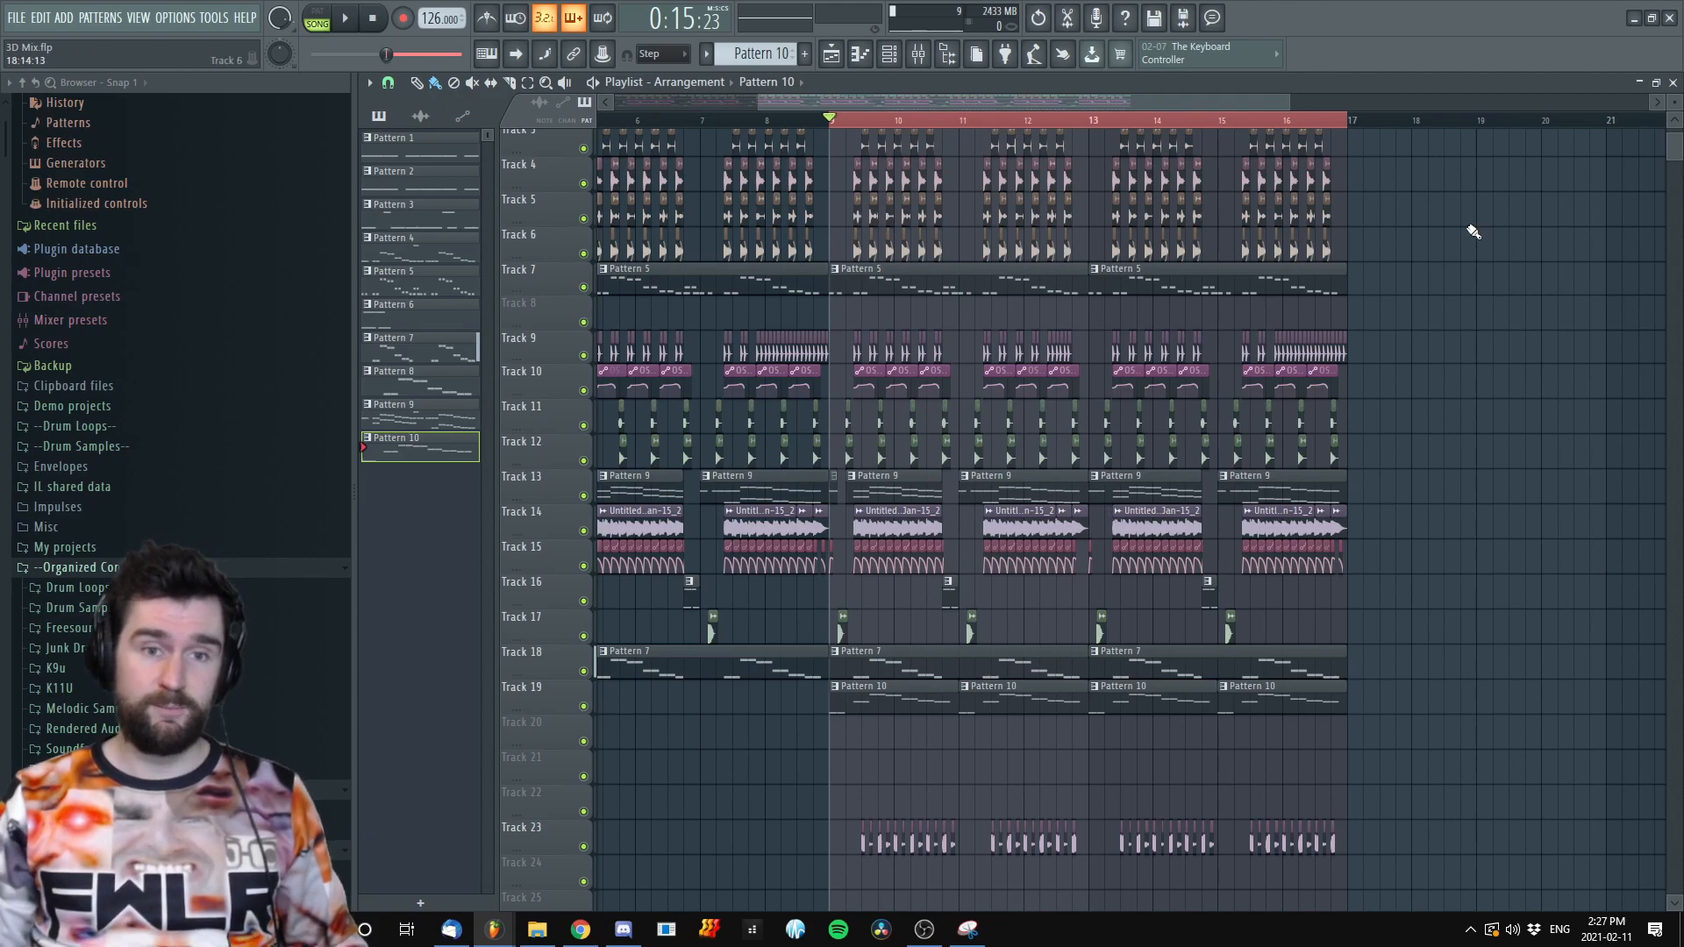
# Play back the selected arrangement section starting at bar 9 to hear the full mix
pyautogui.press('space')
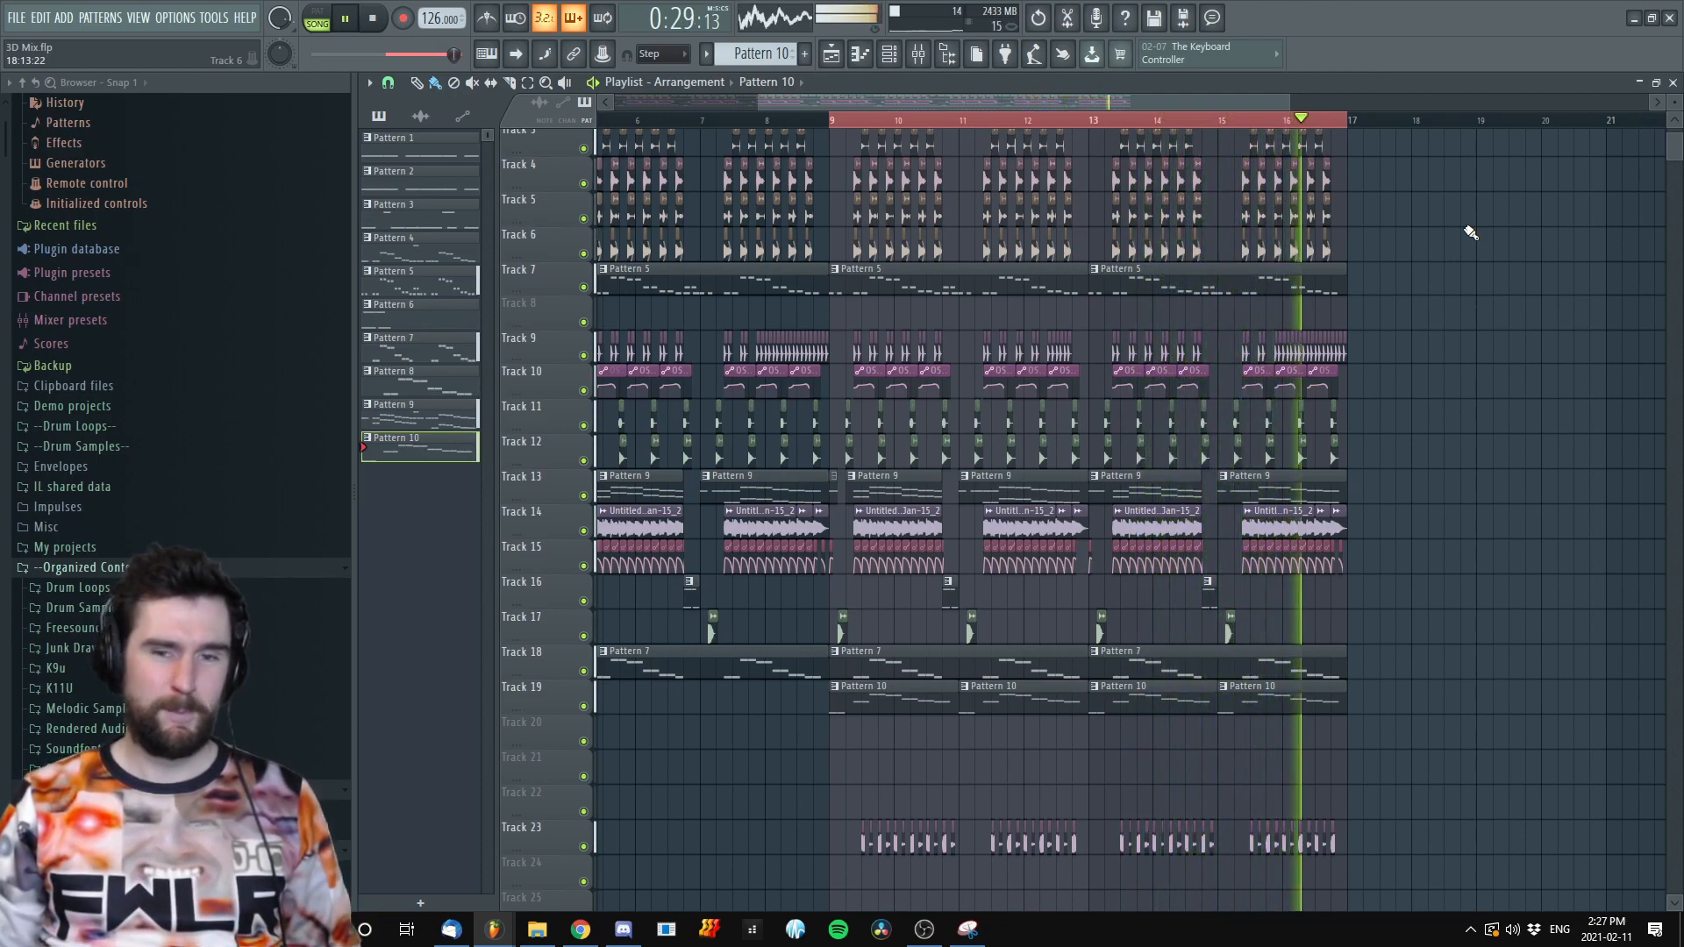
pyautogui.press('space')
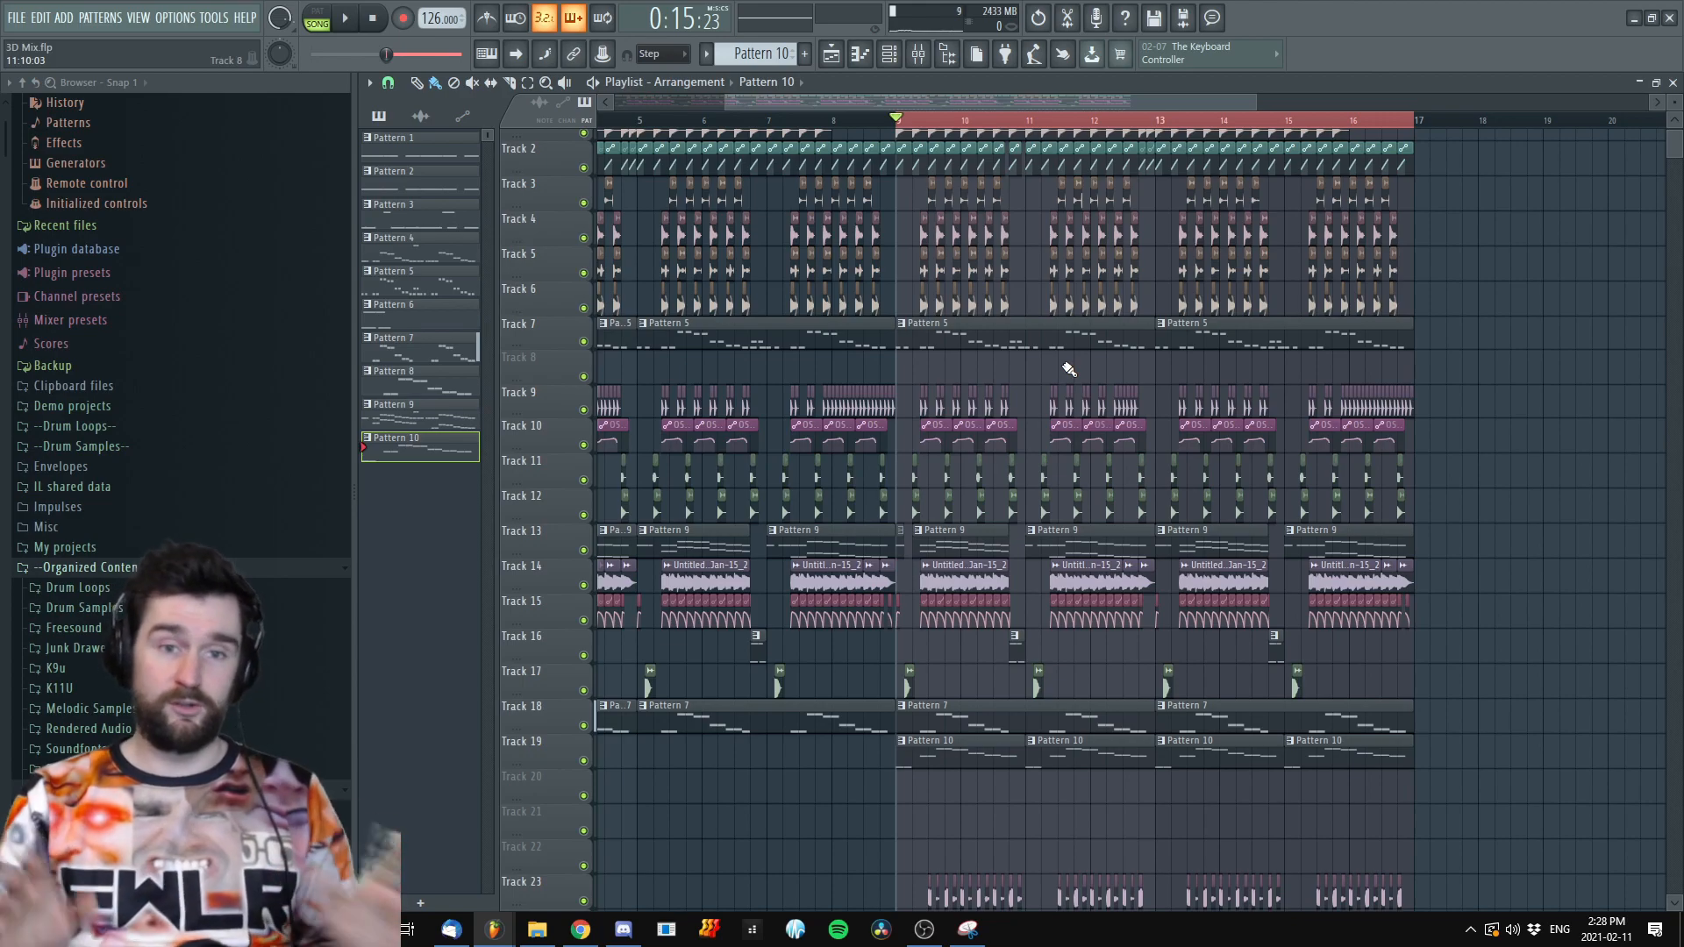
pyautogui.scroll(3, 877, 381)
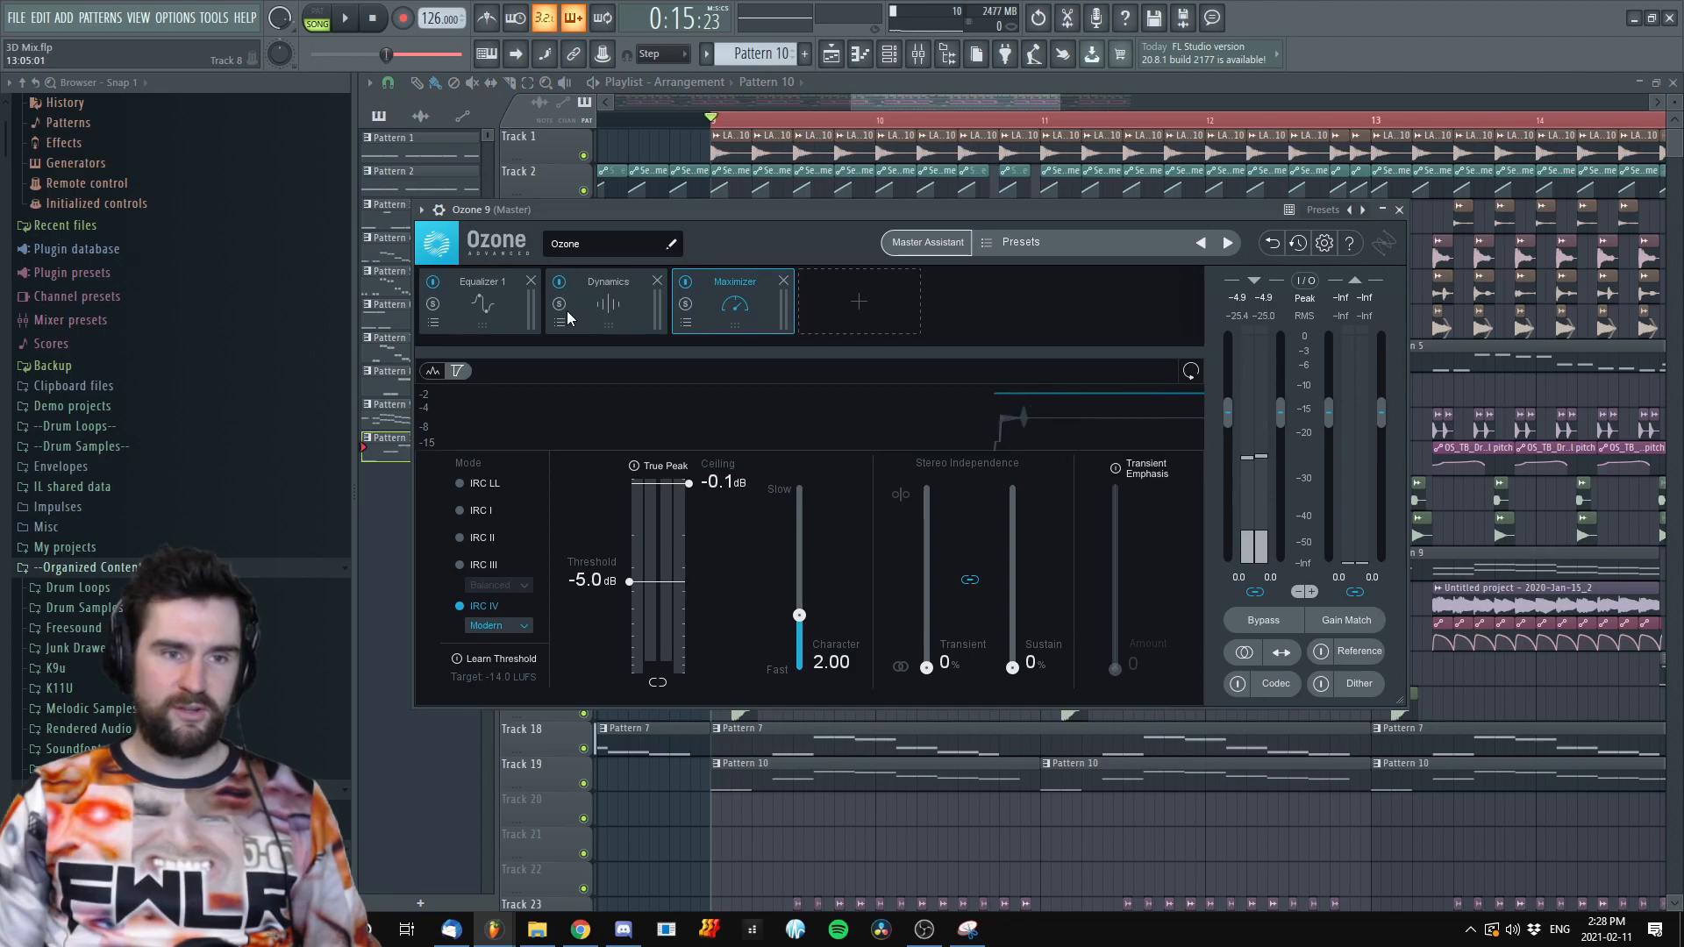
# In Ozone 9's Equalizer 1 on the master, audition the side channel and the mid channel each in solo, and close Ozone
pyautogui.click(491, 305)
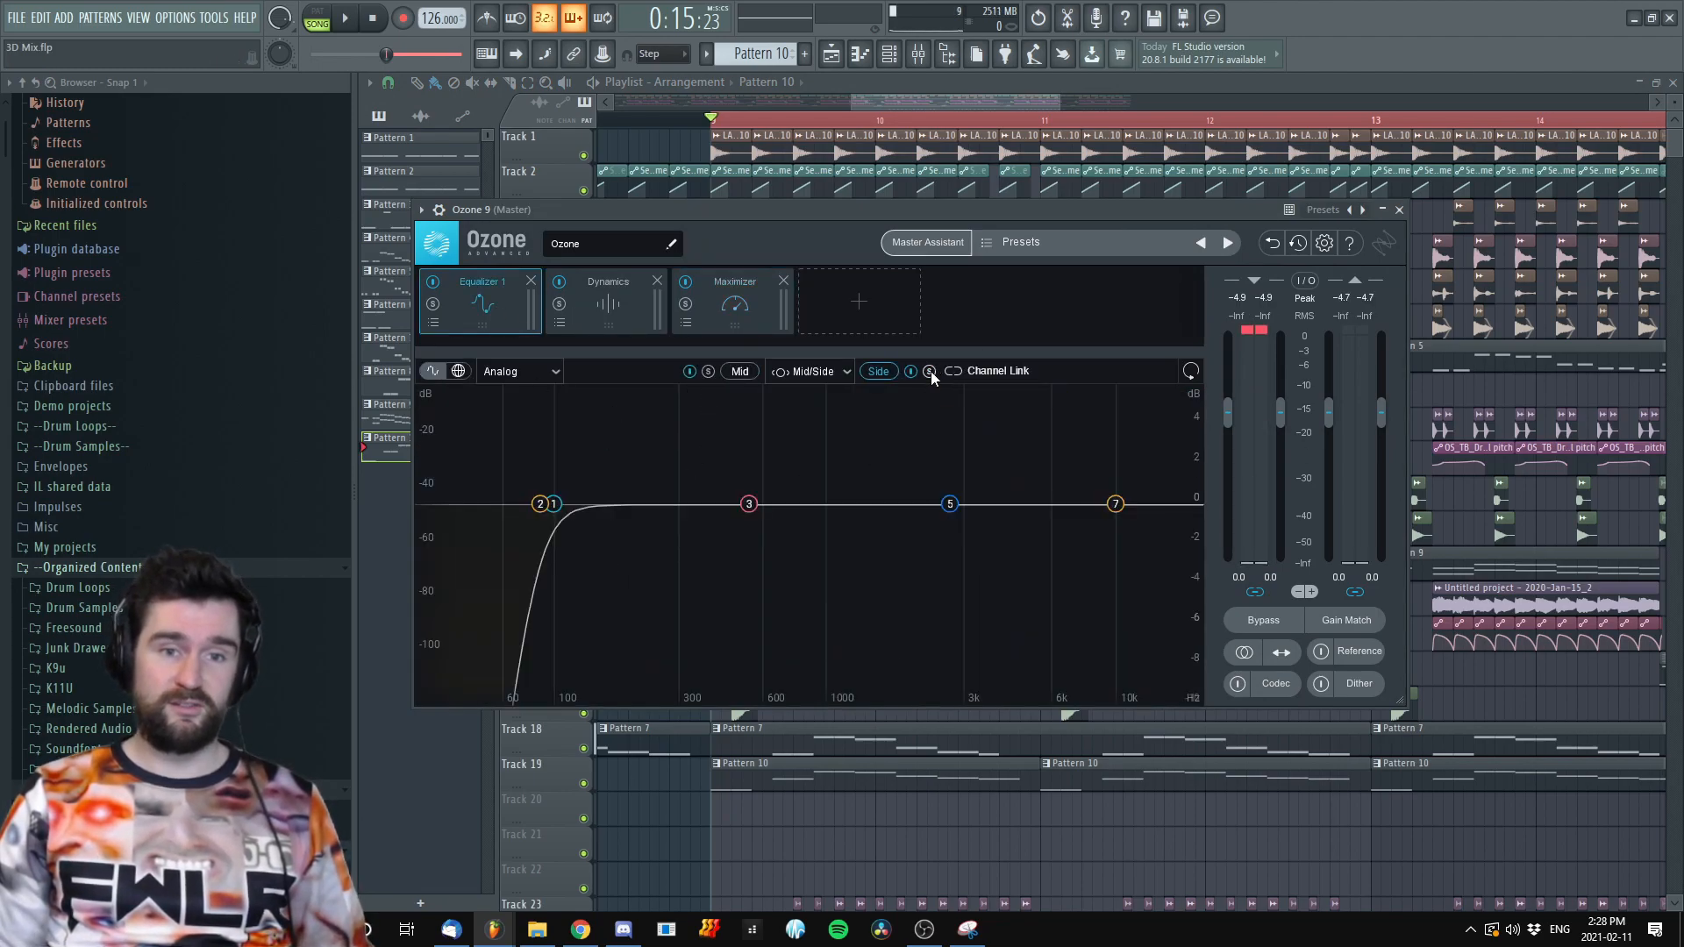
pyautogui.press('space')
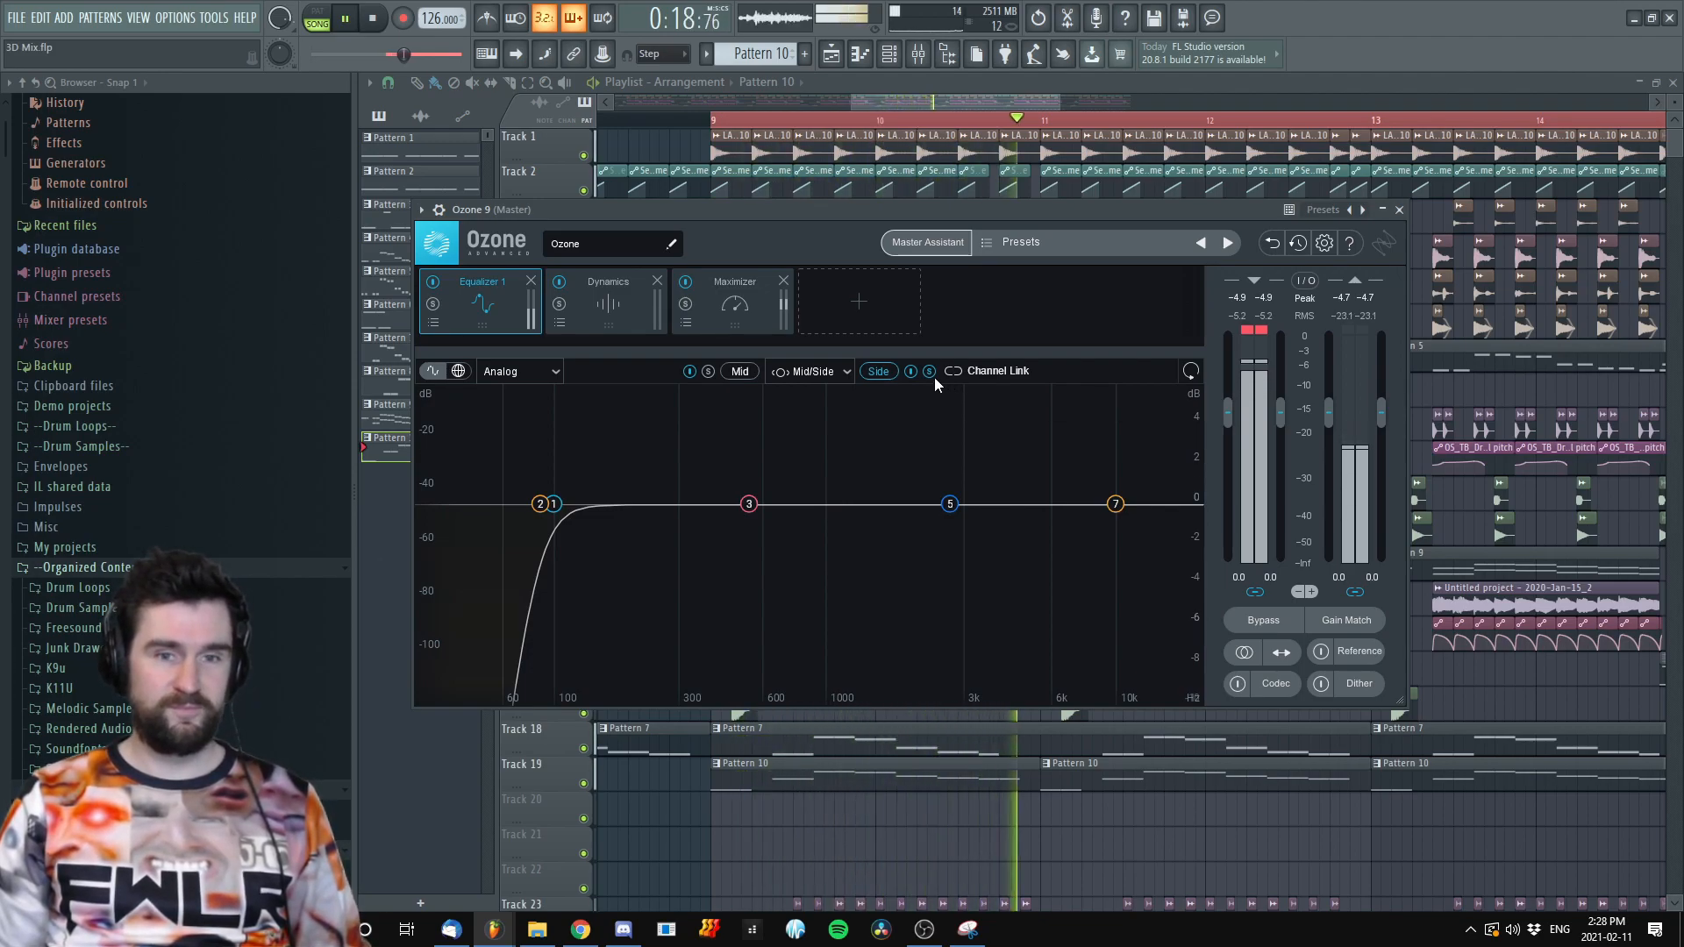
pyautogui.press('space')
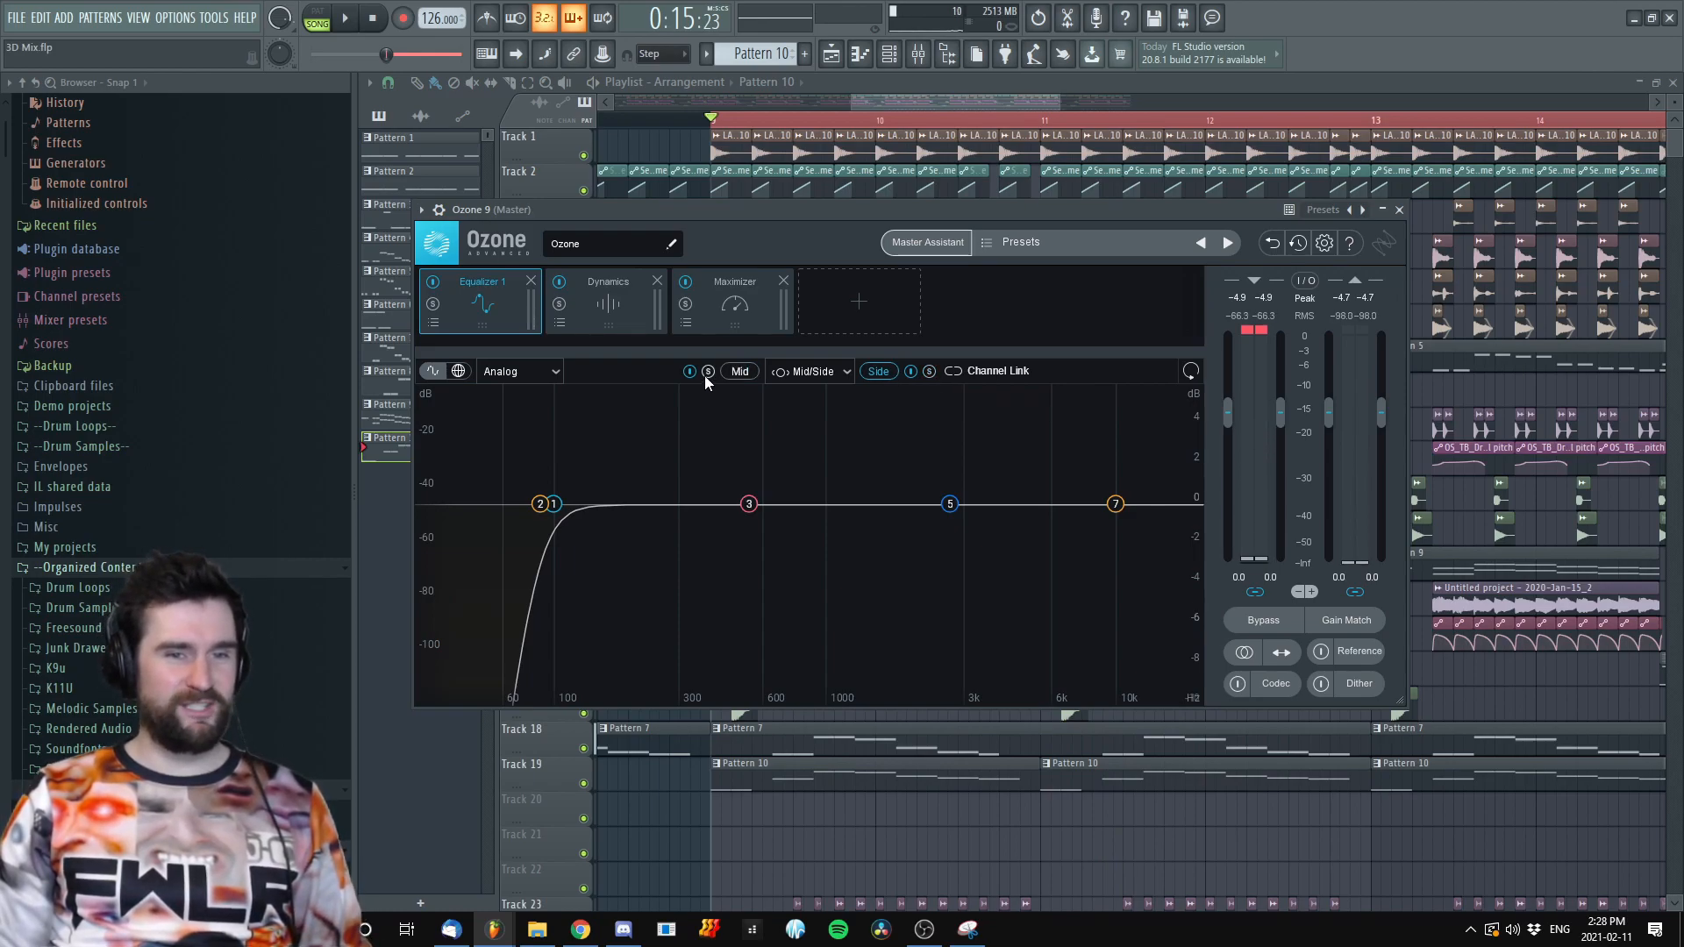
pyautogui.press('space')
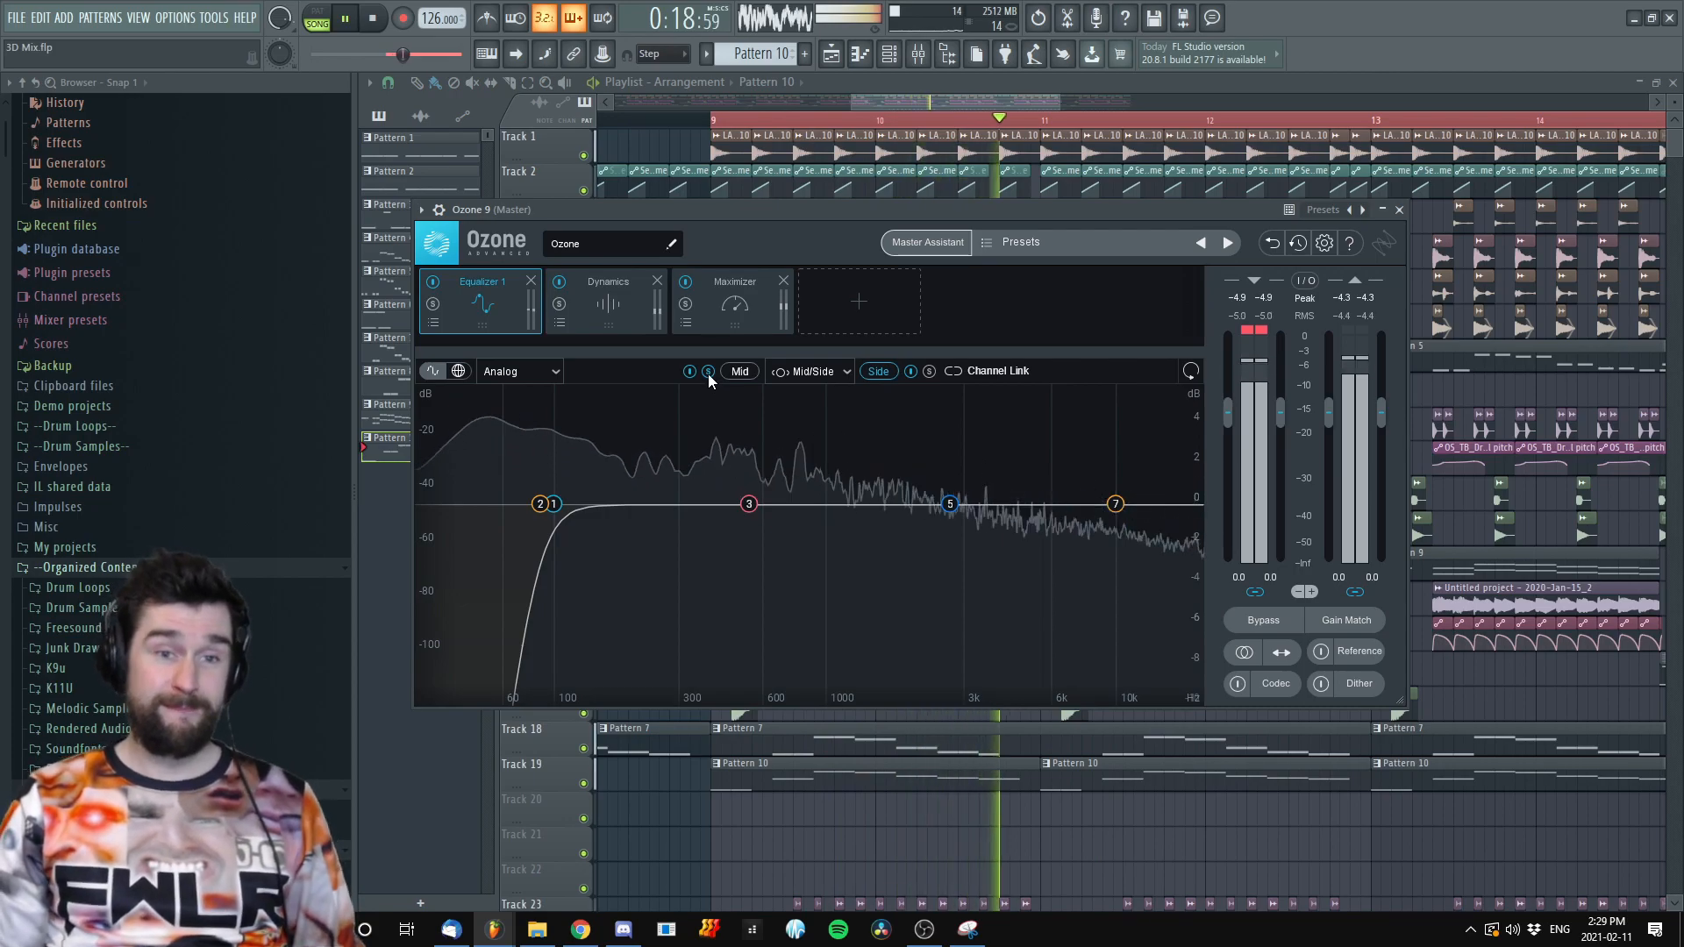
pyautogui.press('space')
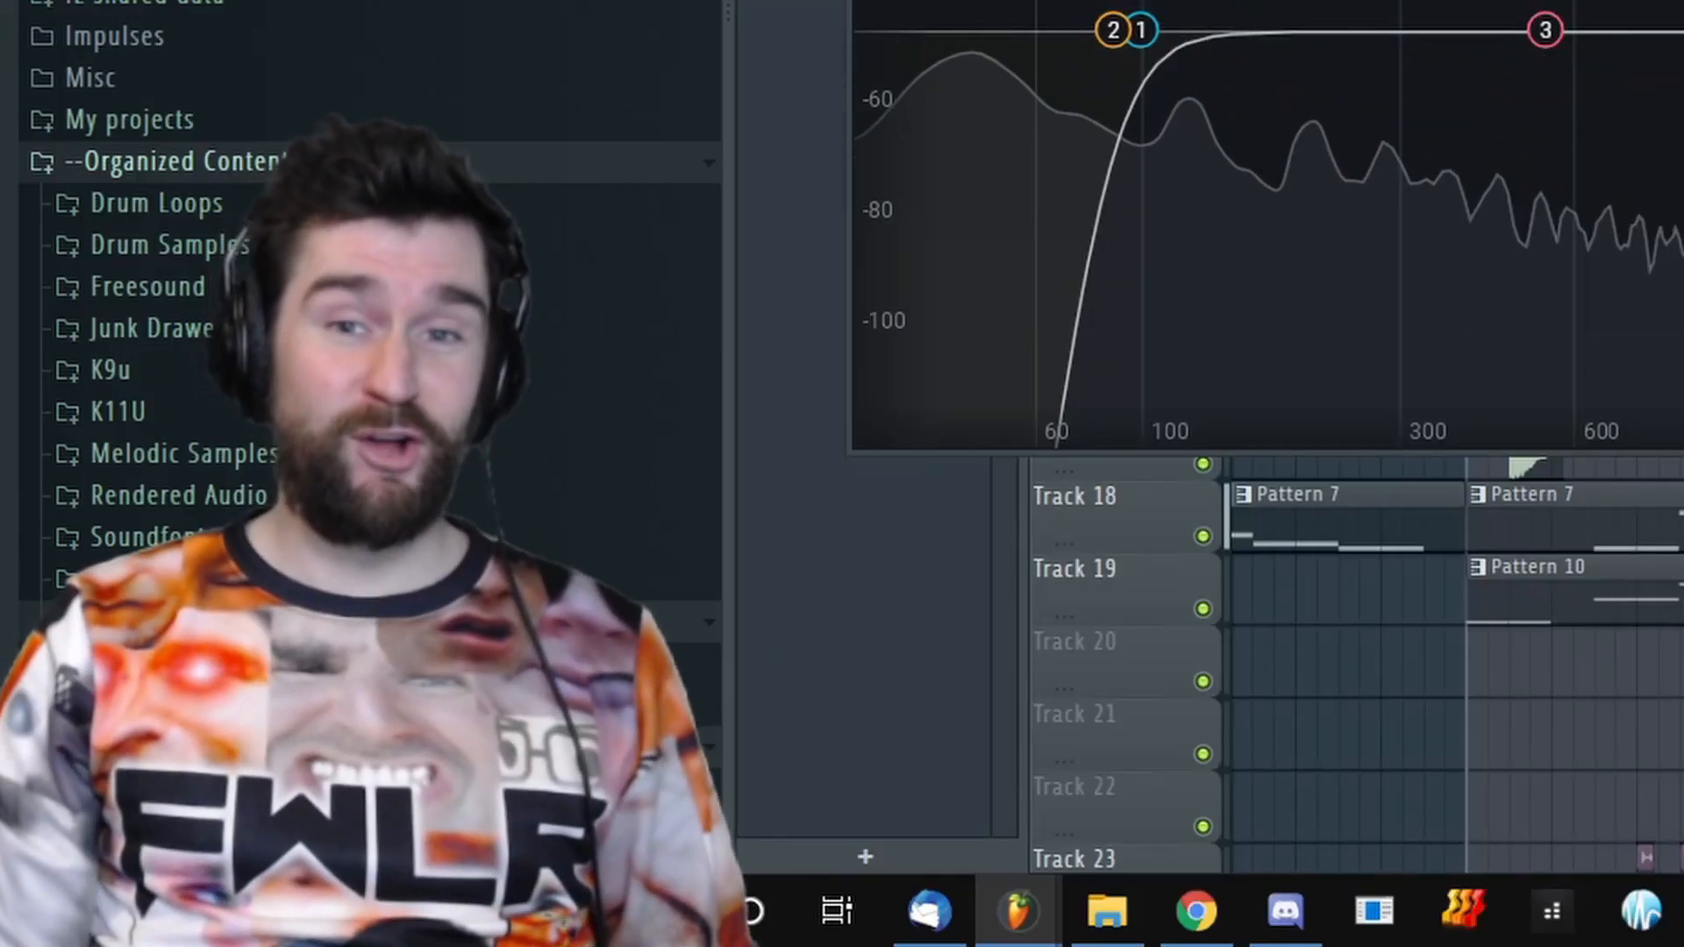
pyautogui.press('Escape')
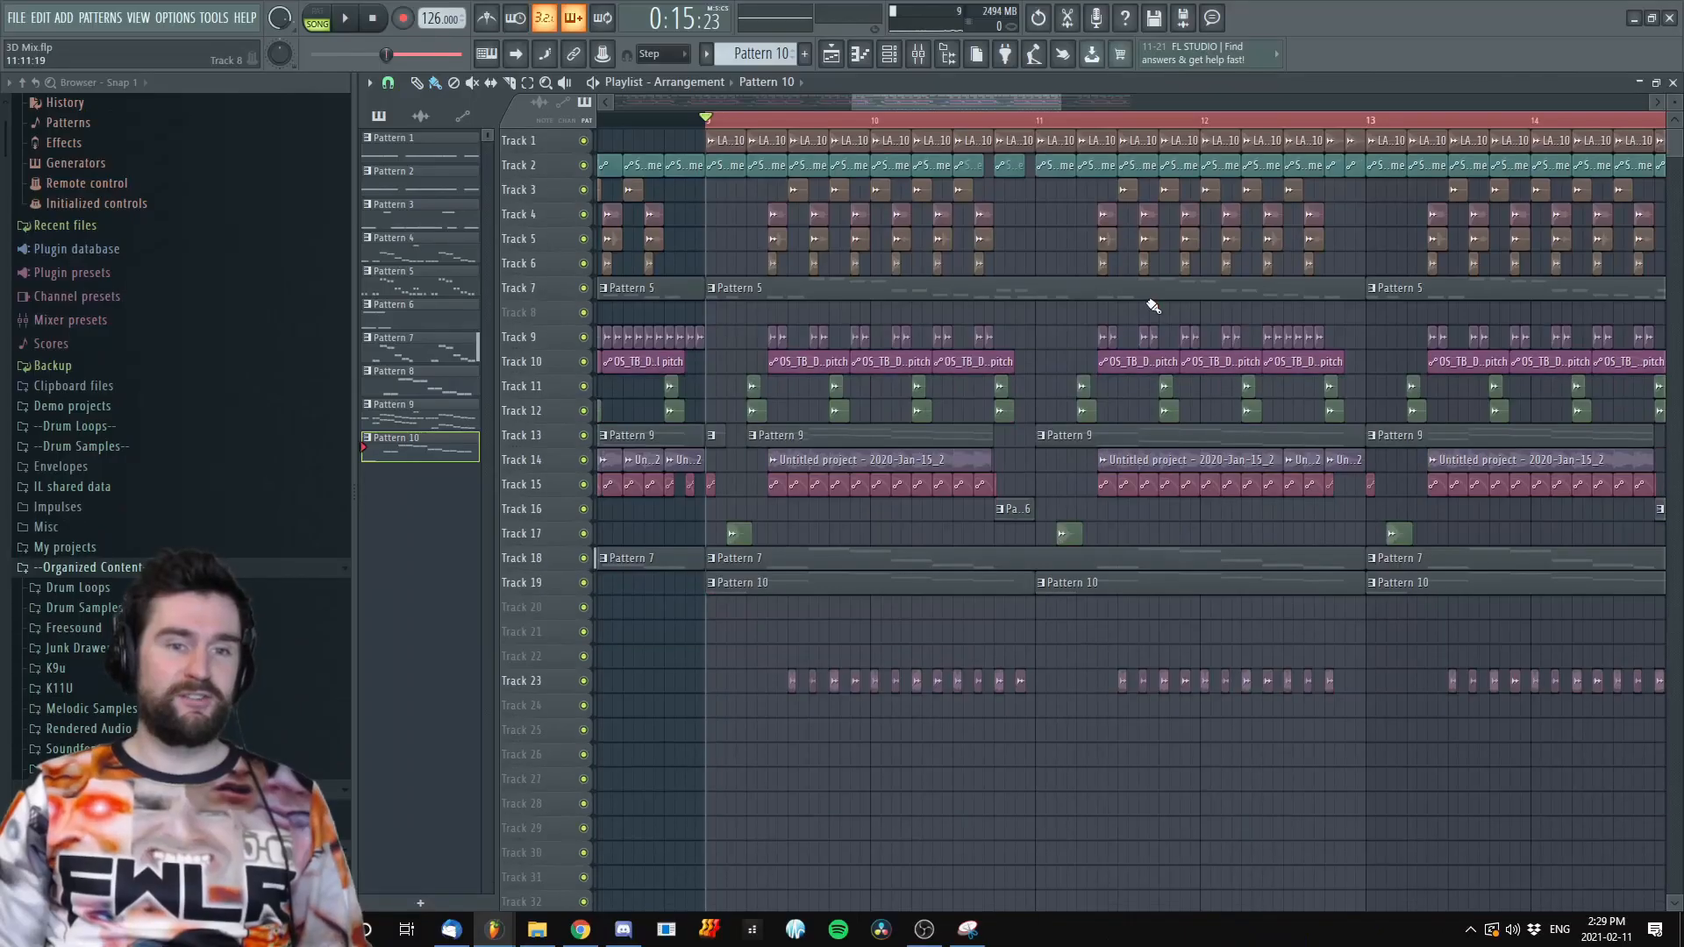
# Set the playback start partway through bar 9, solo Track 23, and audition its chopped audio clips alone
pyautogui.scroll(2, 1009, 482)
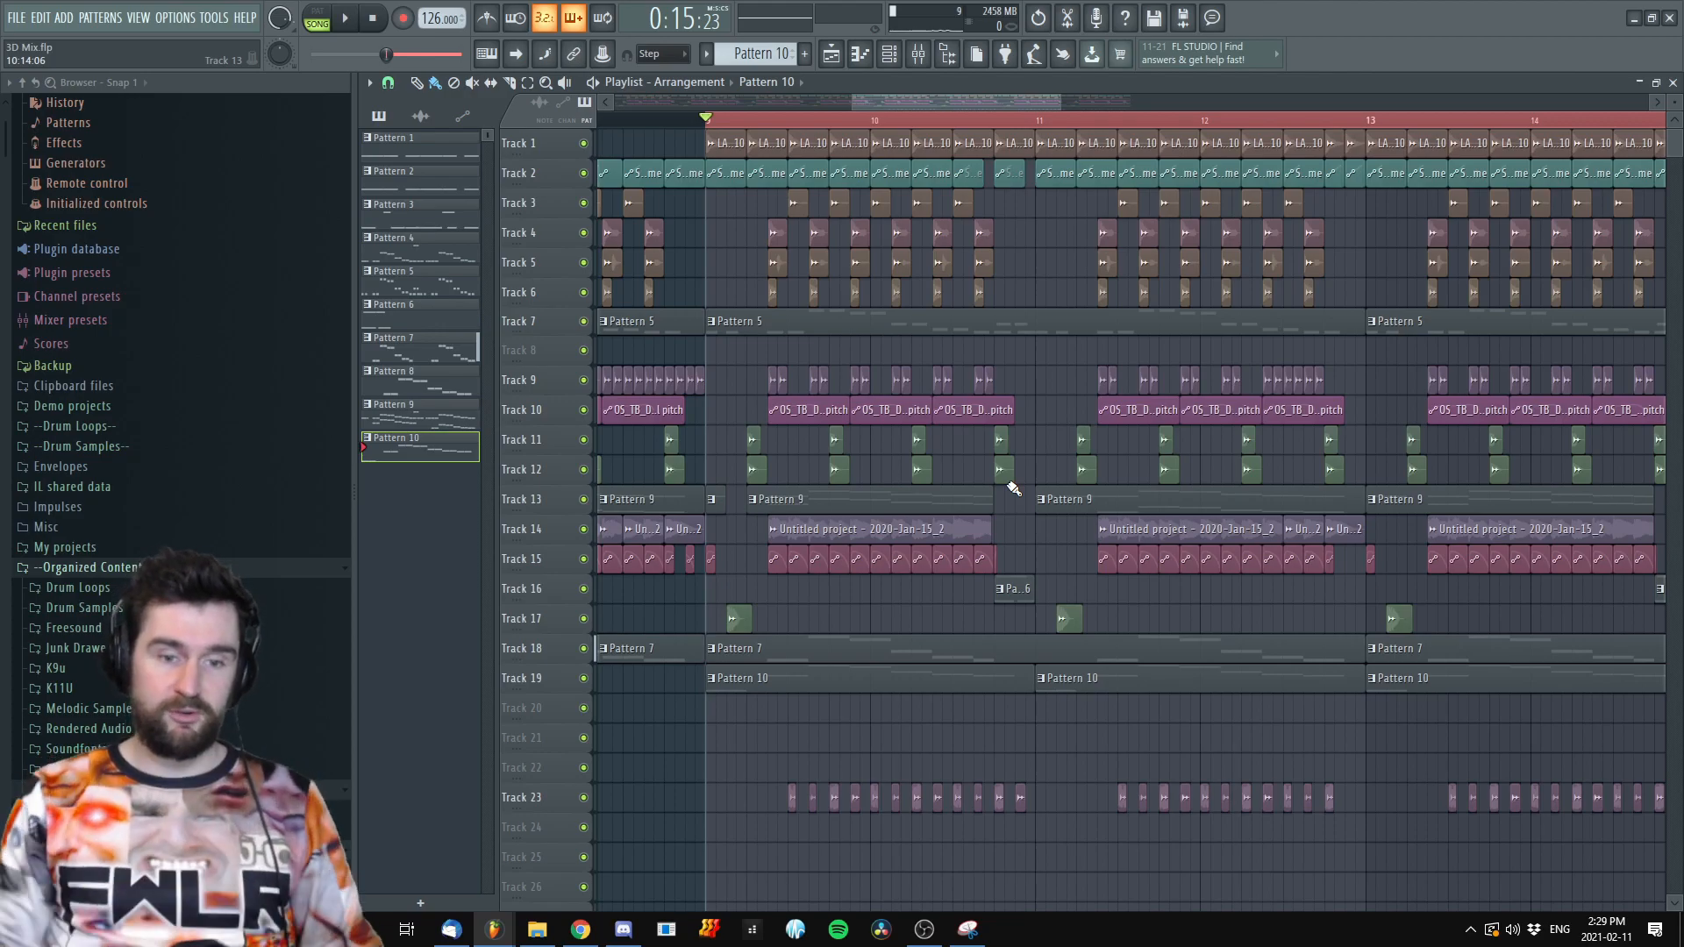
pyautogui.keyDown('alt'); pyautogui.scroll(5, 962, 733); pyautogui.keyUp('alt')
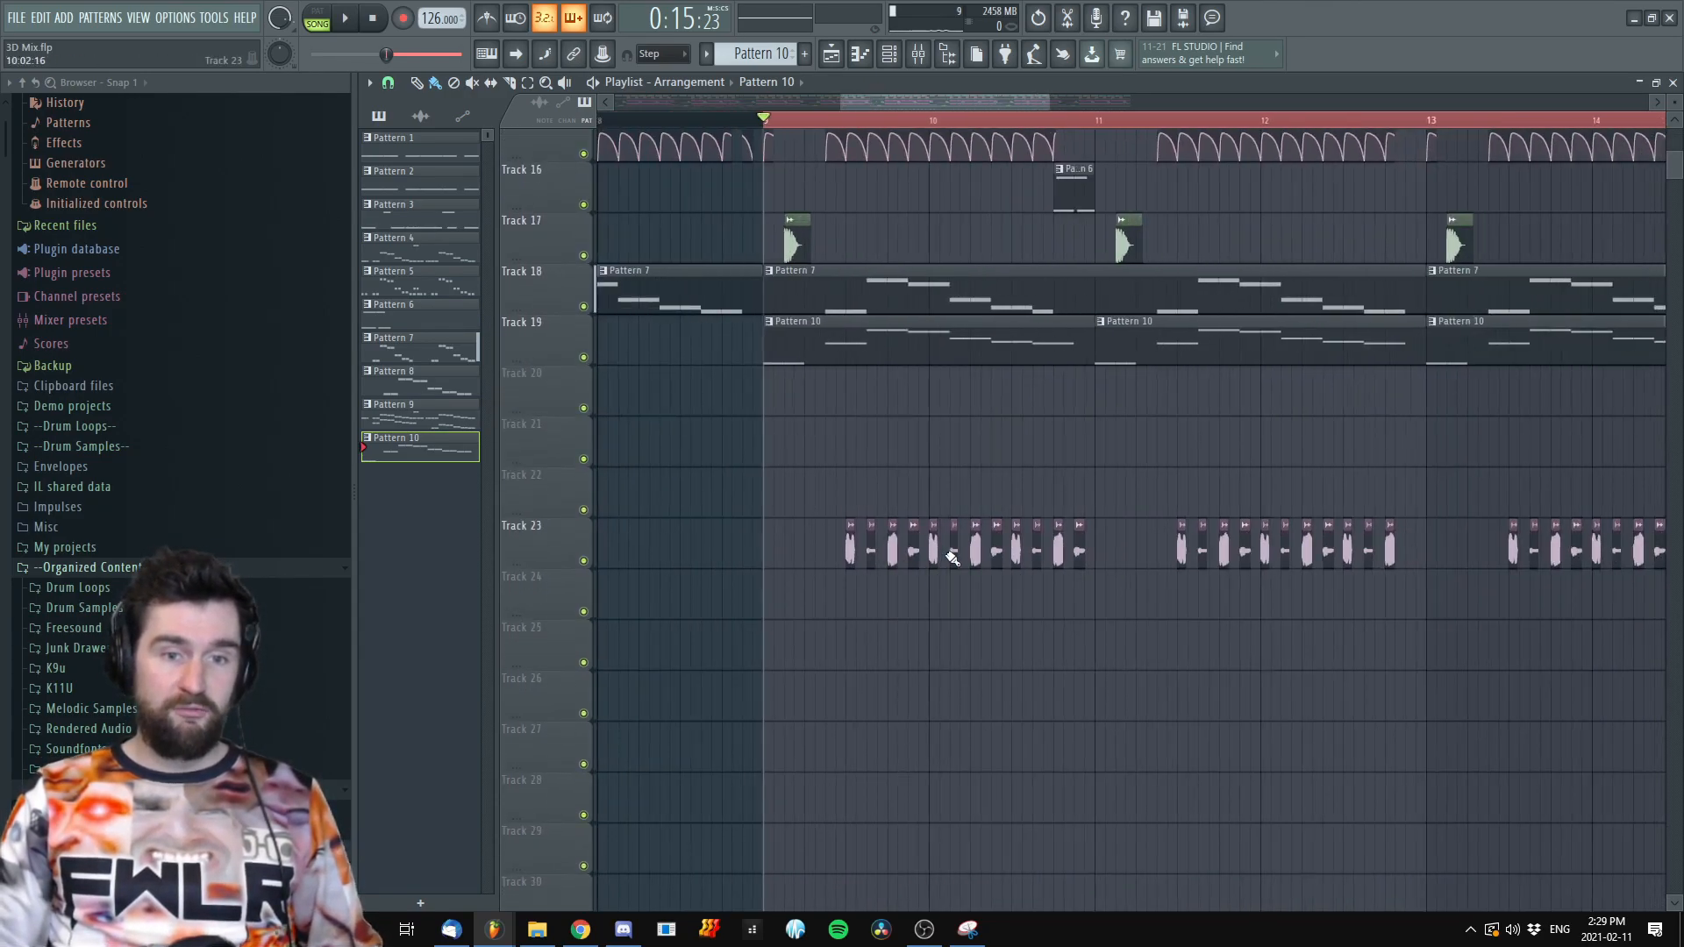
pyautogui.keyDown('alt'); pyautogui.scroll(-1, 952, 558); pyautogui.keyUp('alt')
pyautogui.click(828, 134)
pyautogui.click(827, 122)
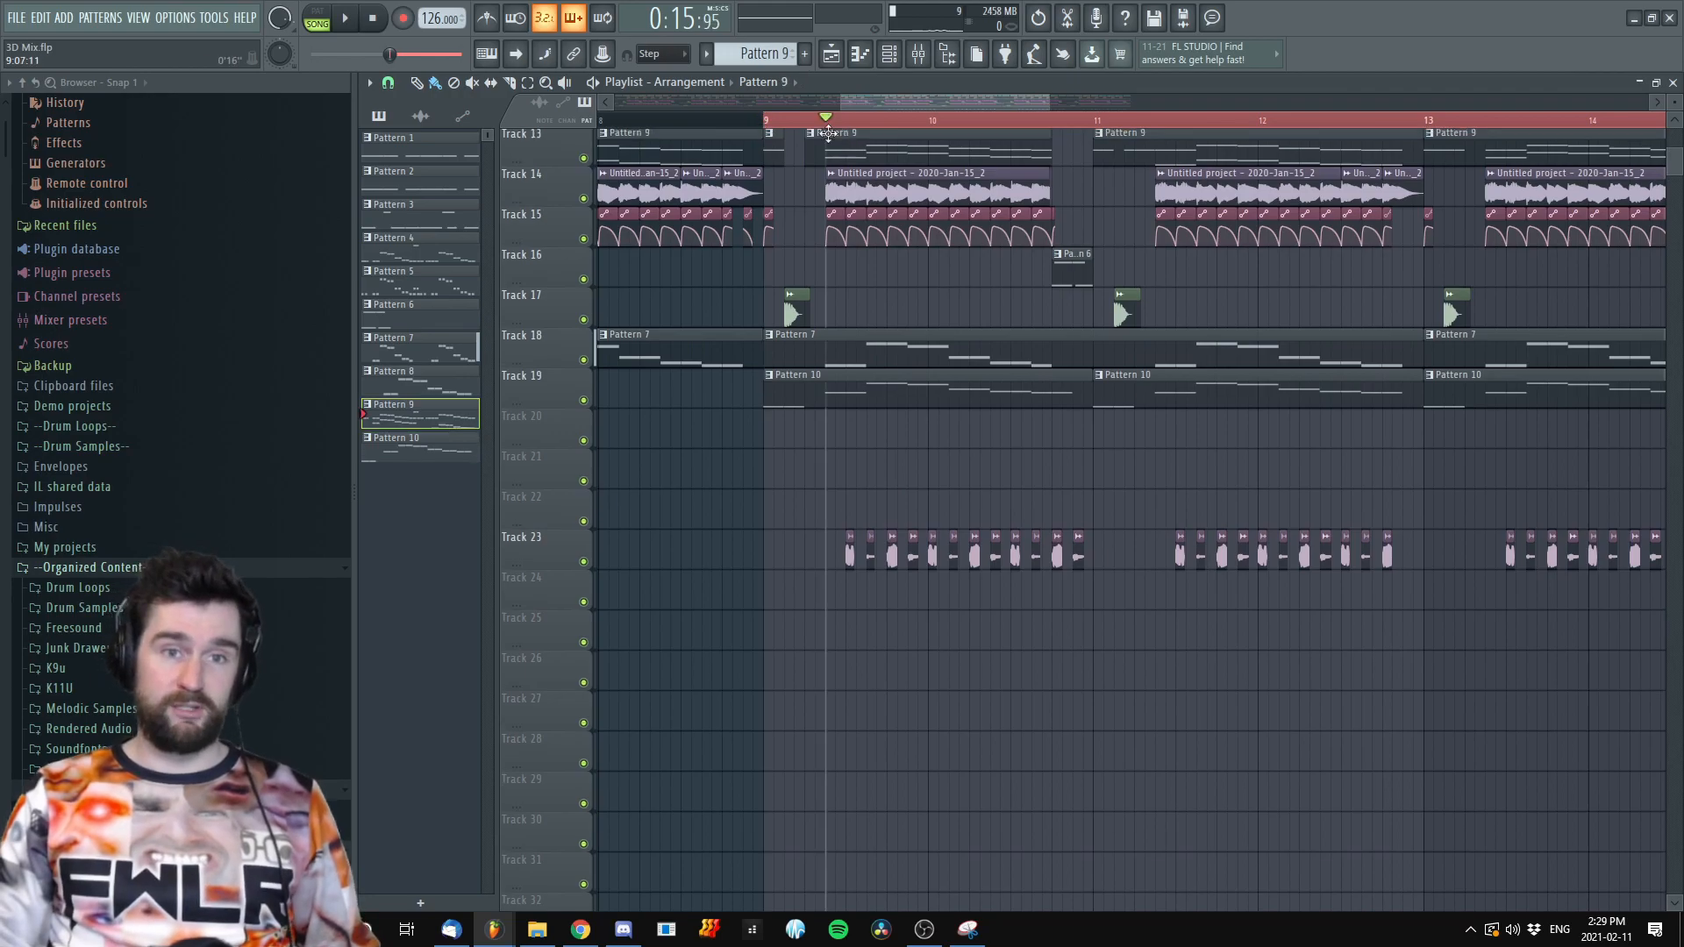
pyautogui.rightClick(583, 561)
pyautogui.press('space')
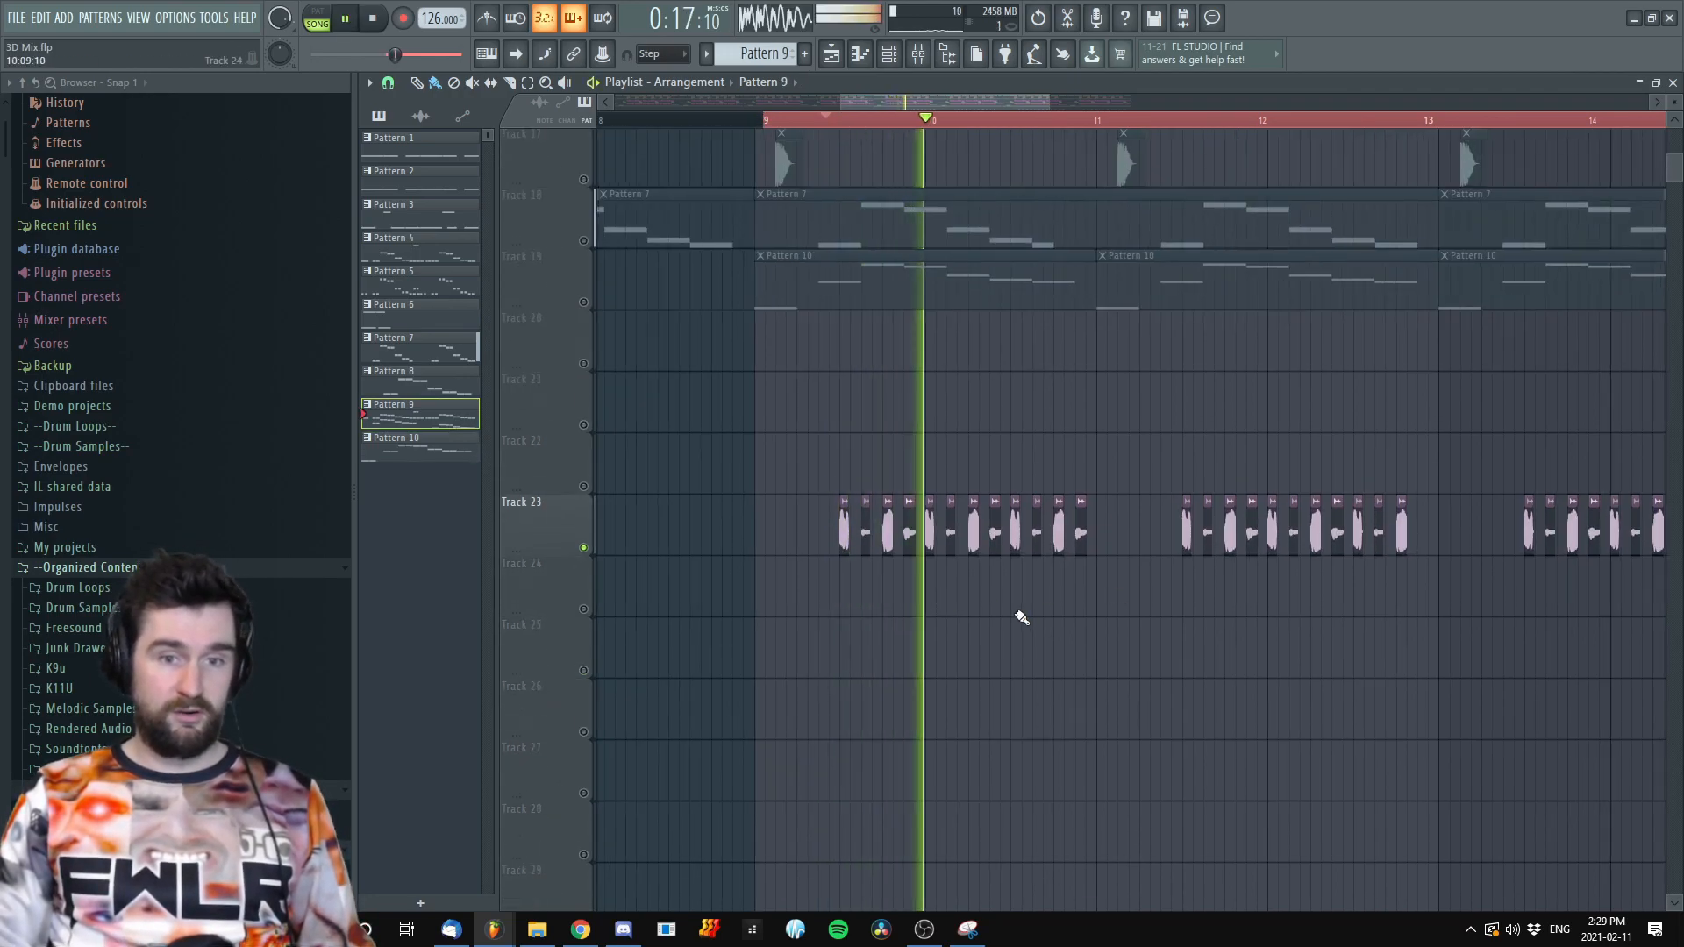
pyautogui.keyDown('ctrl'); pyautogui.scroll(3, 1015, 620); pyautogui.keyUp('ctrl')
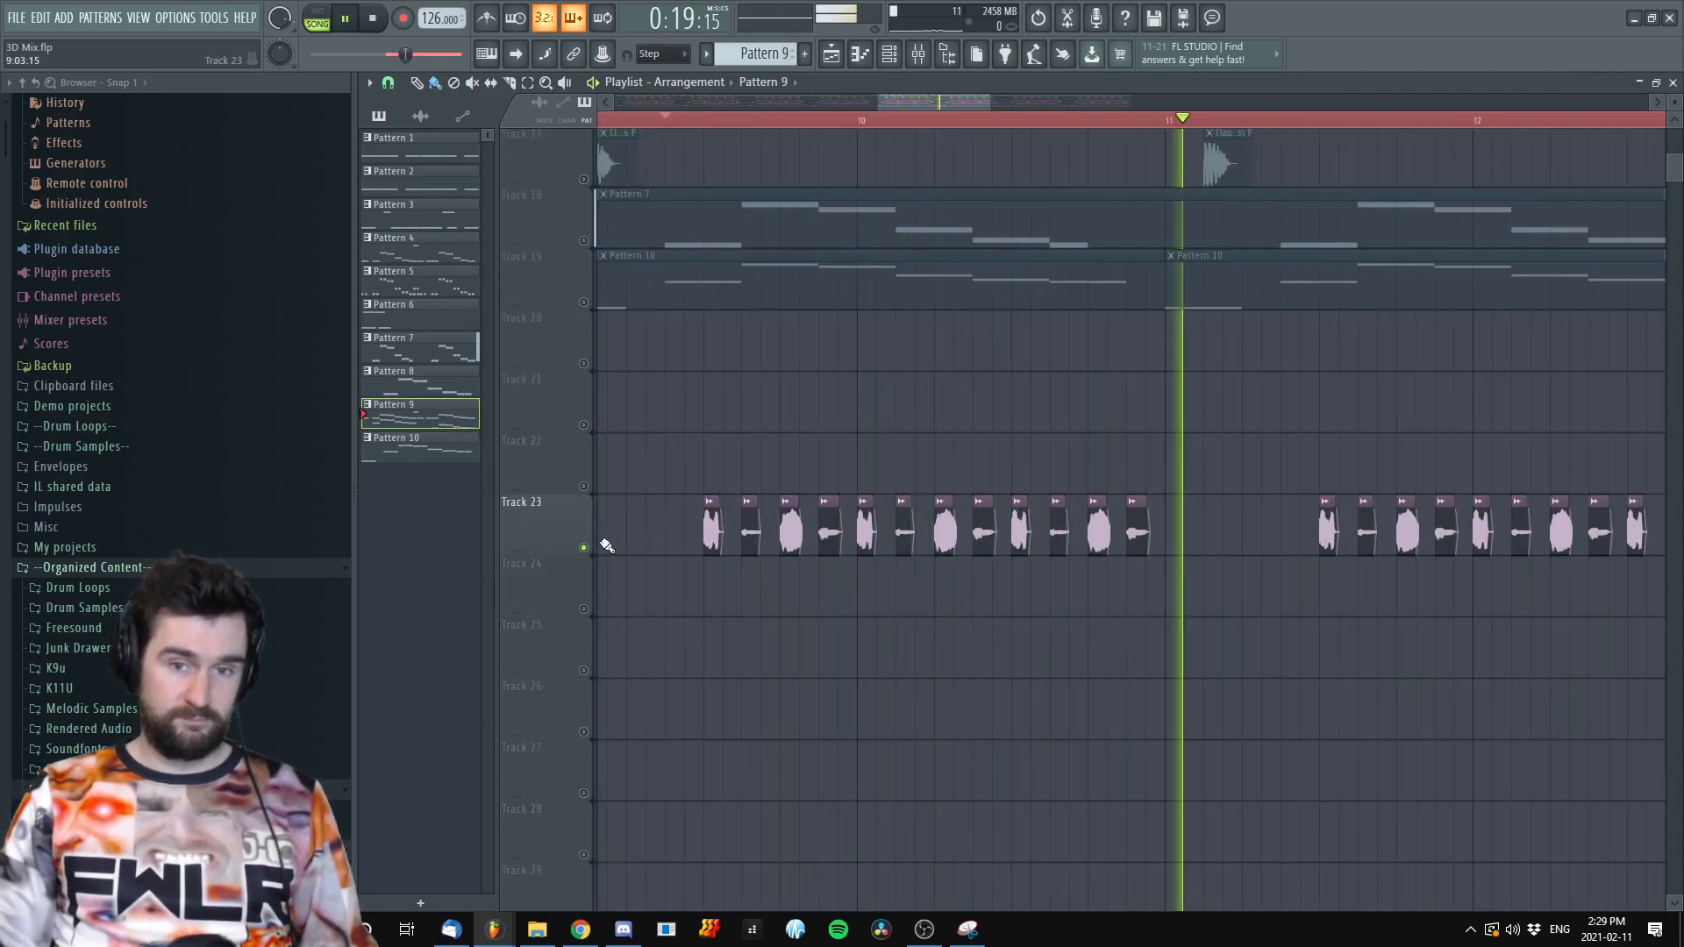
pyautogui.press('space')
# Audition the same section with all tracks unsoloed to hear Track 23's clips in the full mix
pyautogui.scroll(5, 613, 552)
pyautogui.keyDown('alt'); pyautogui.scroll(1, 672, 645); pyautogui.keyUp('alt')
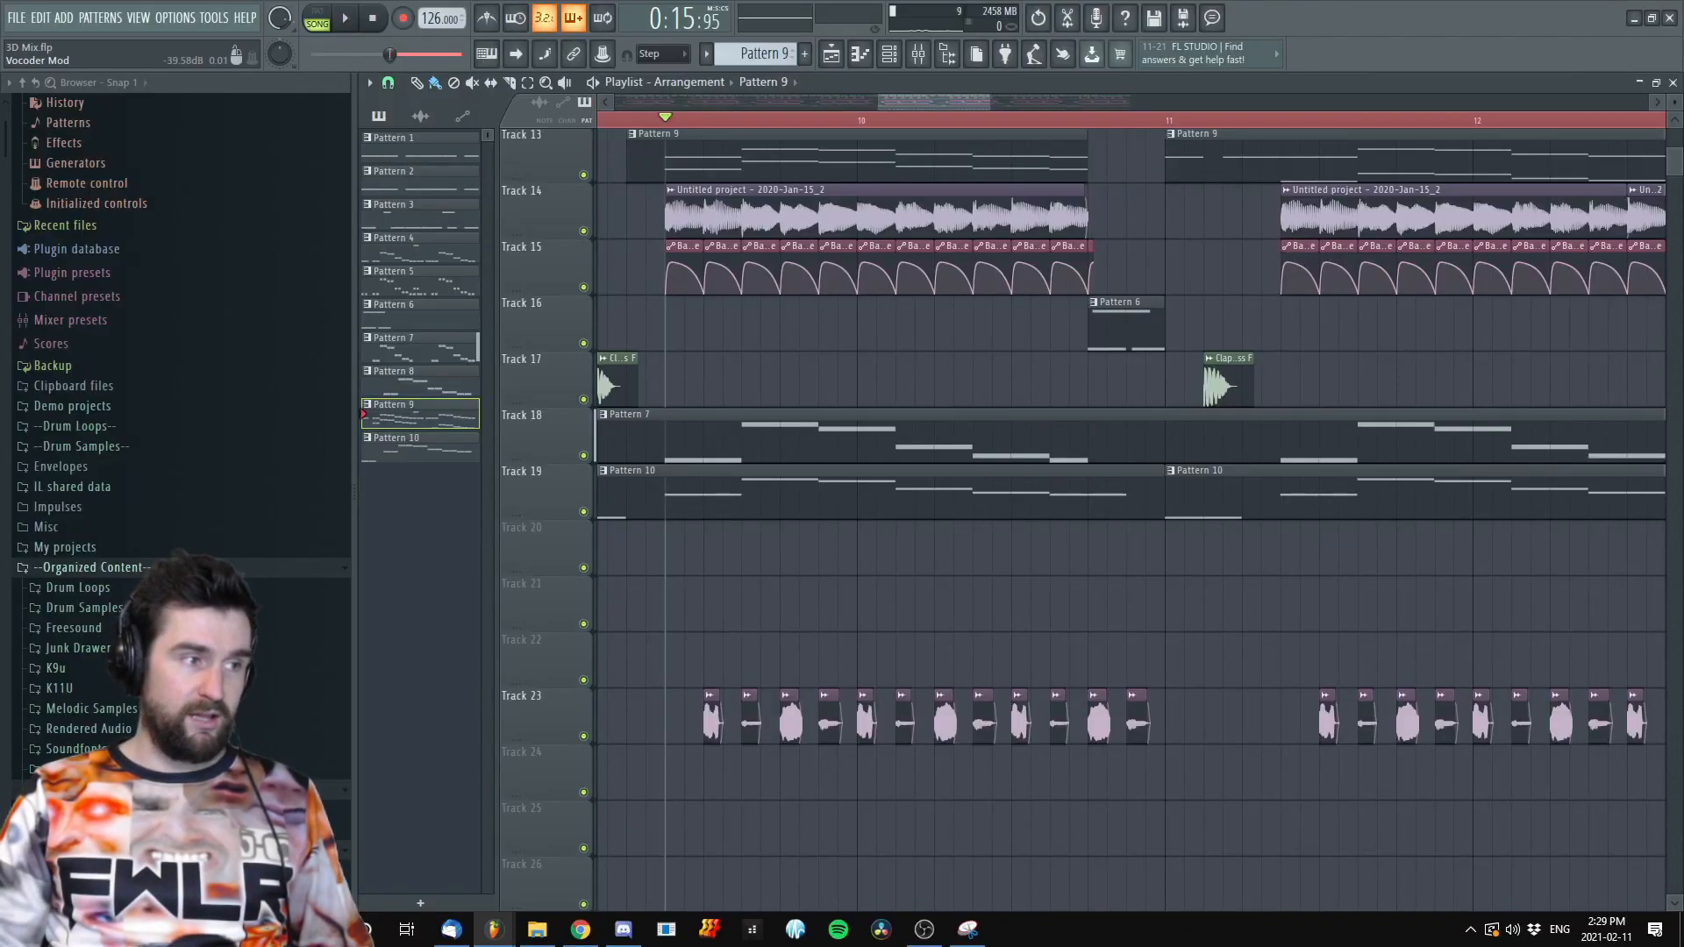
pyautogui.press('space')
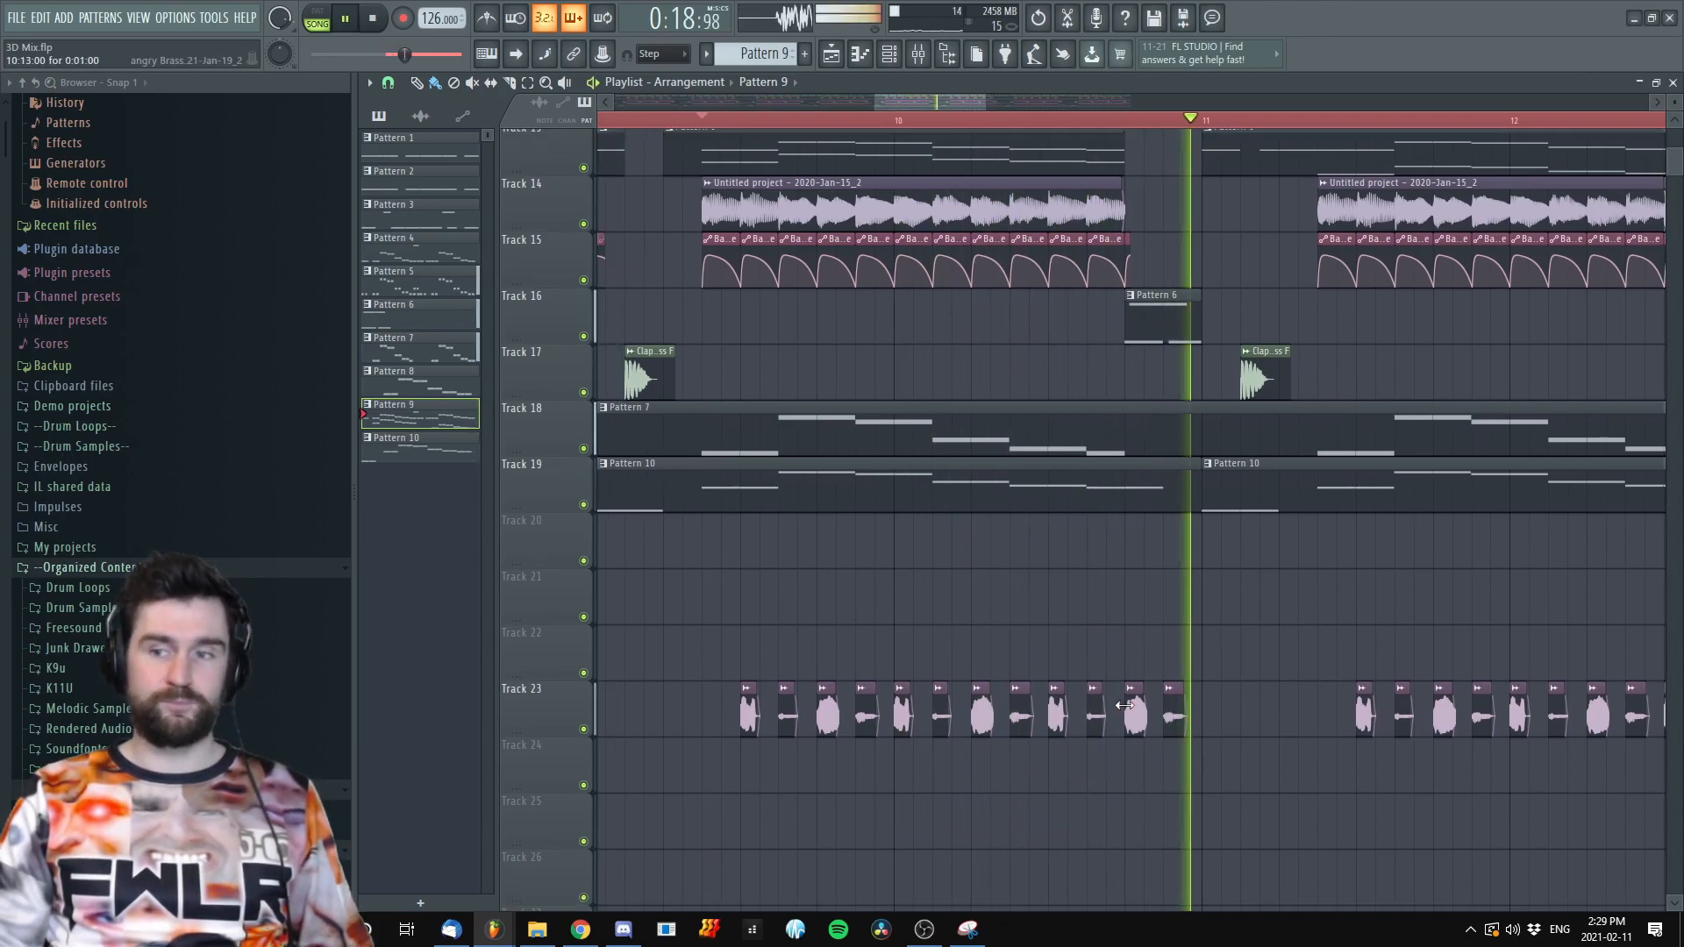
pyautogui.press('space')
pyautogui.scroll(-2, 1129, 522)
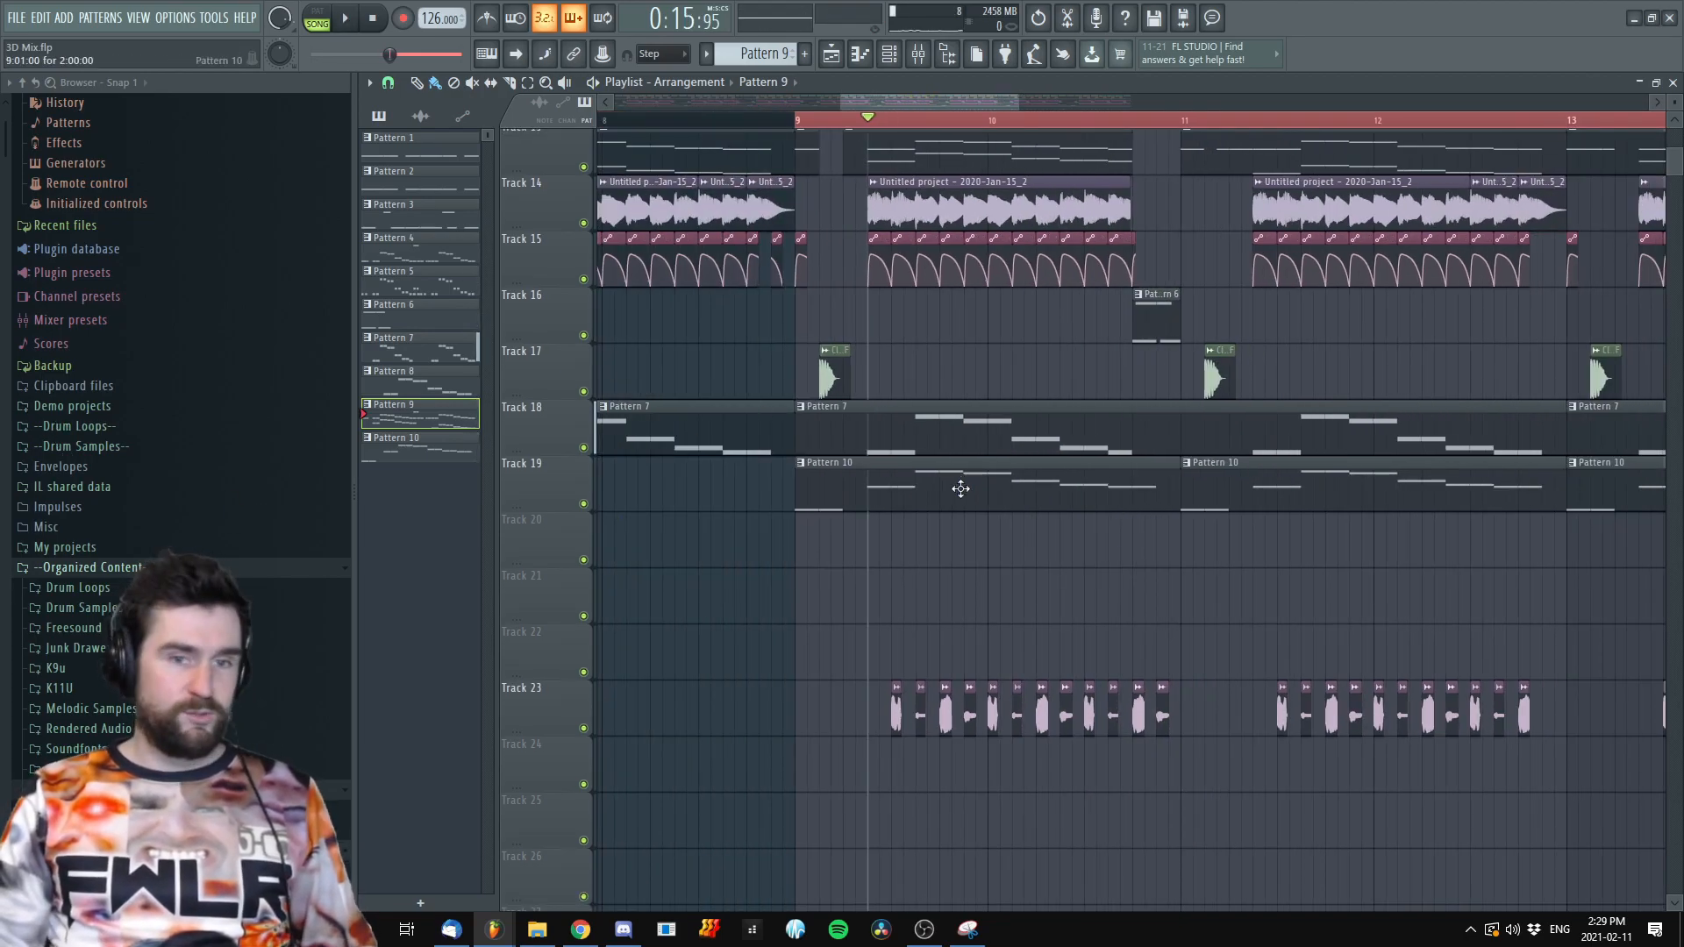
pyautogui.scroll(2, 960, 489)
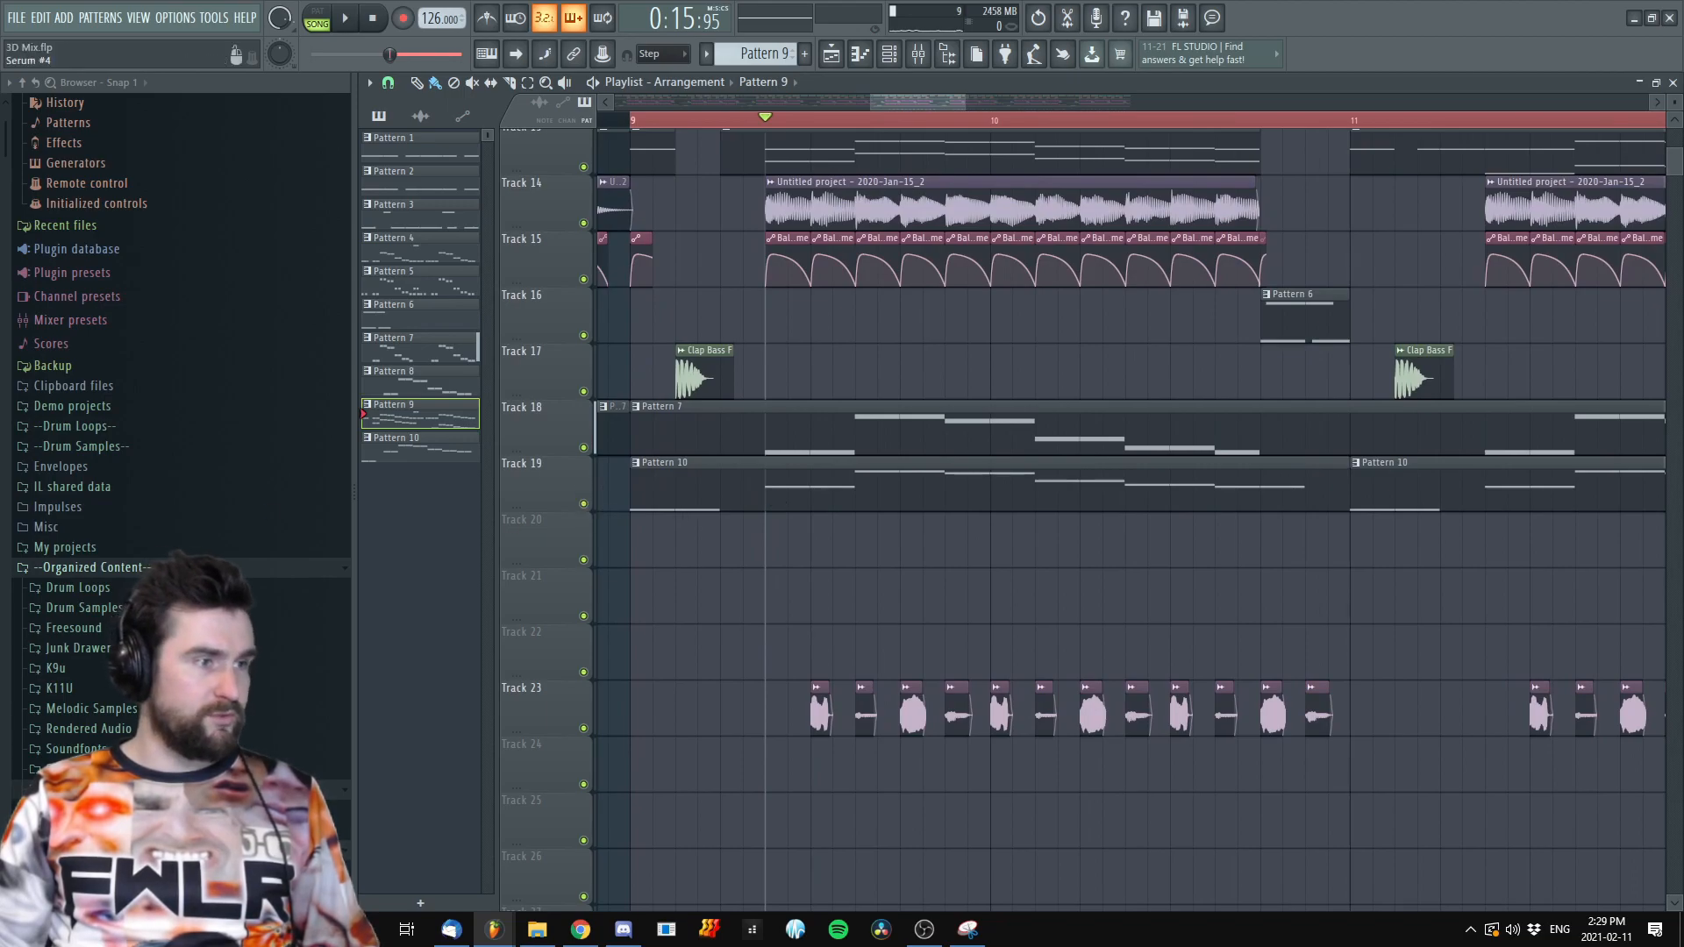
pyautogui.press('space')
pyautogui.scroll(-4, 1093, 534)
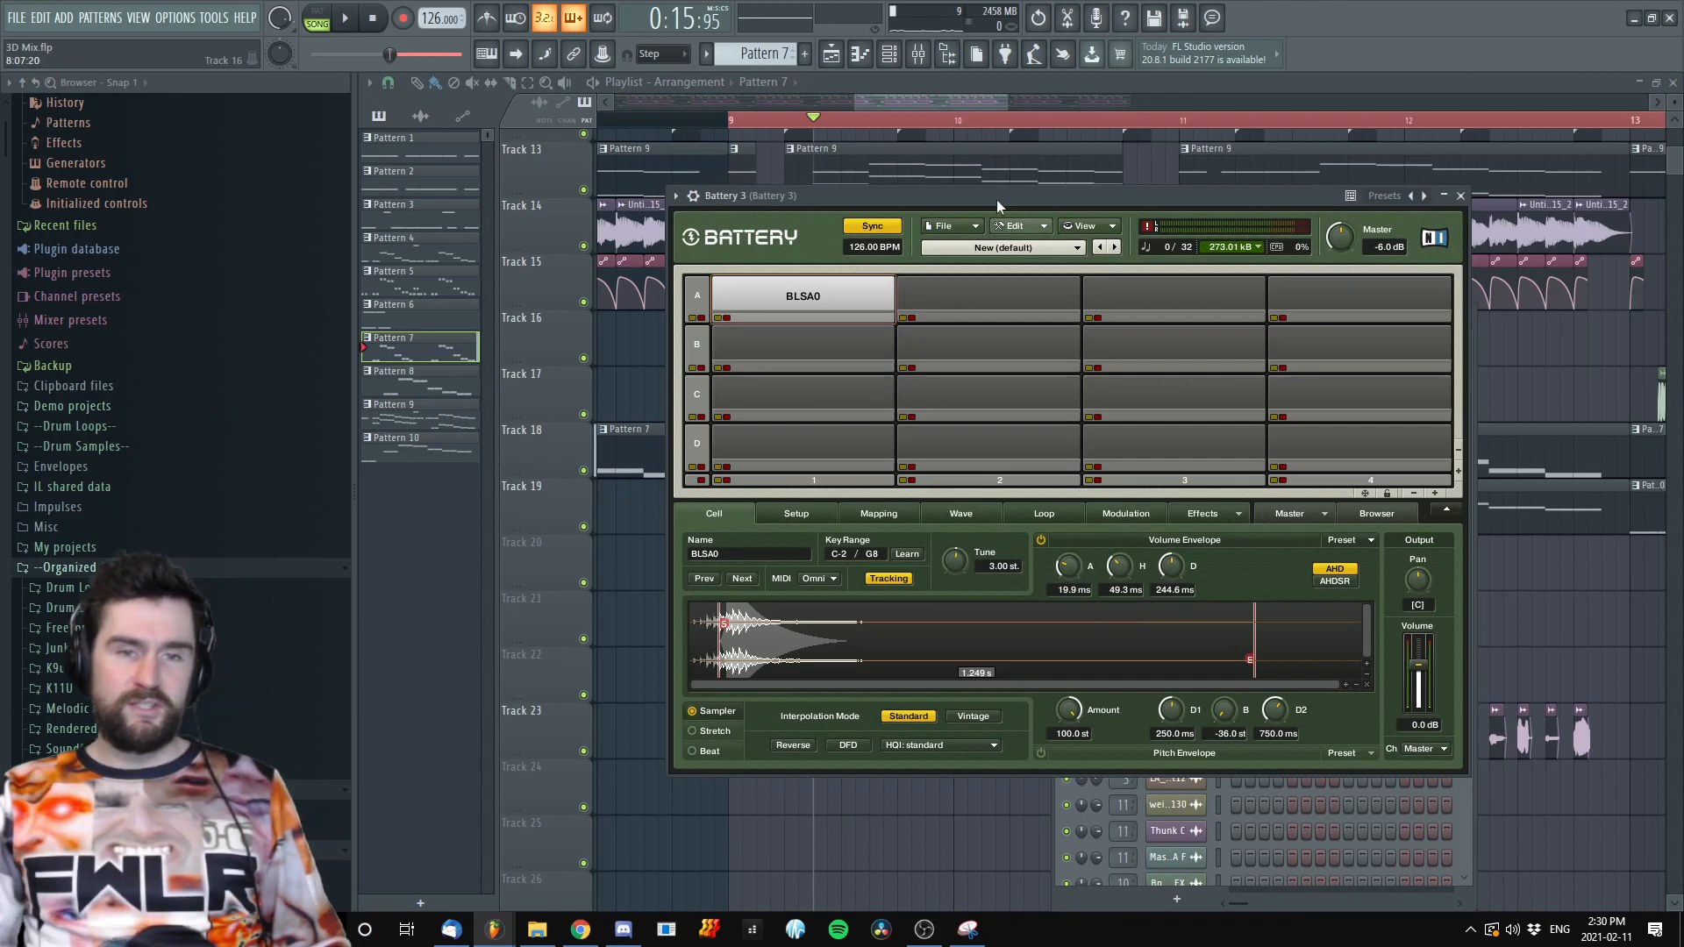
# Check the Fruity Stereo Enhancer on the Battery 3 mixer track during playback and close it
pyautogui.moveTo(976, 192); pyautogui.dragTo(1075, 171)
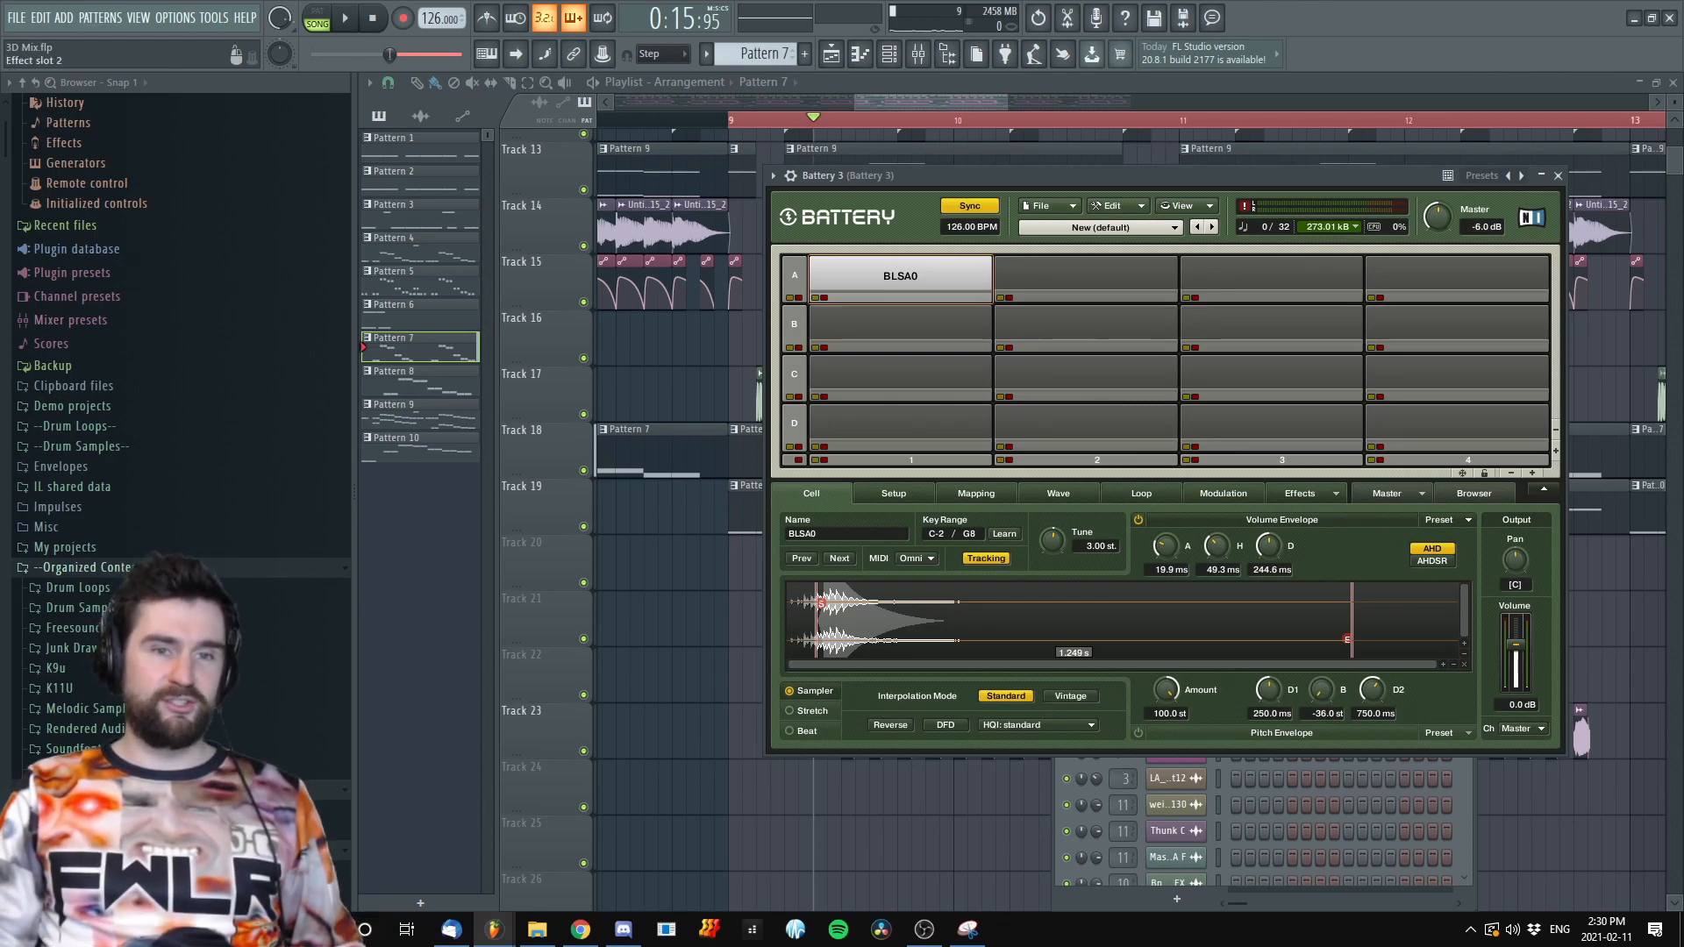
pyautogui.moveTo(1088, 304); pyautogui.dragTo(945, 279)
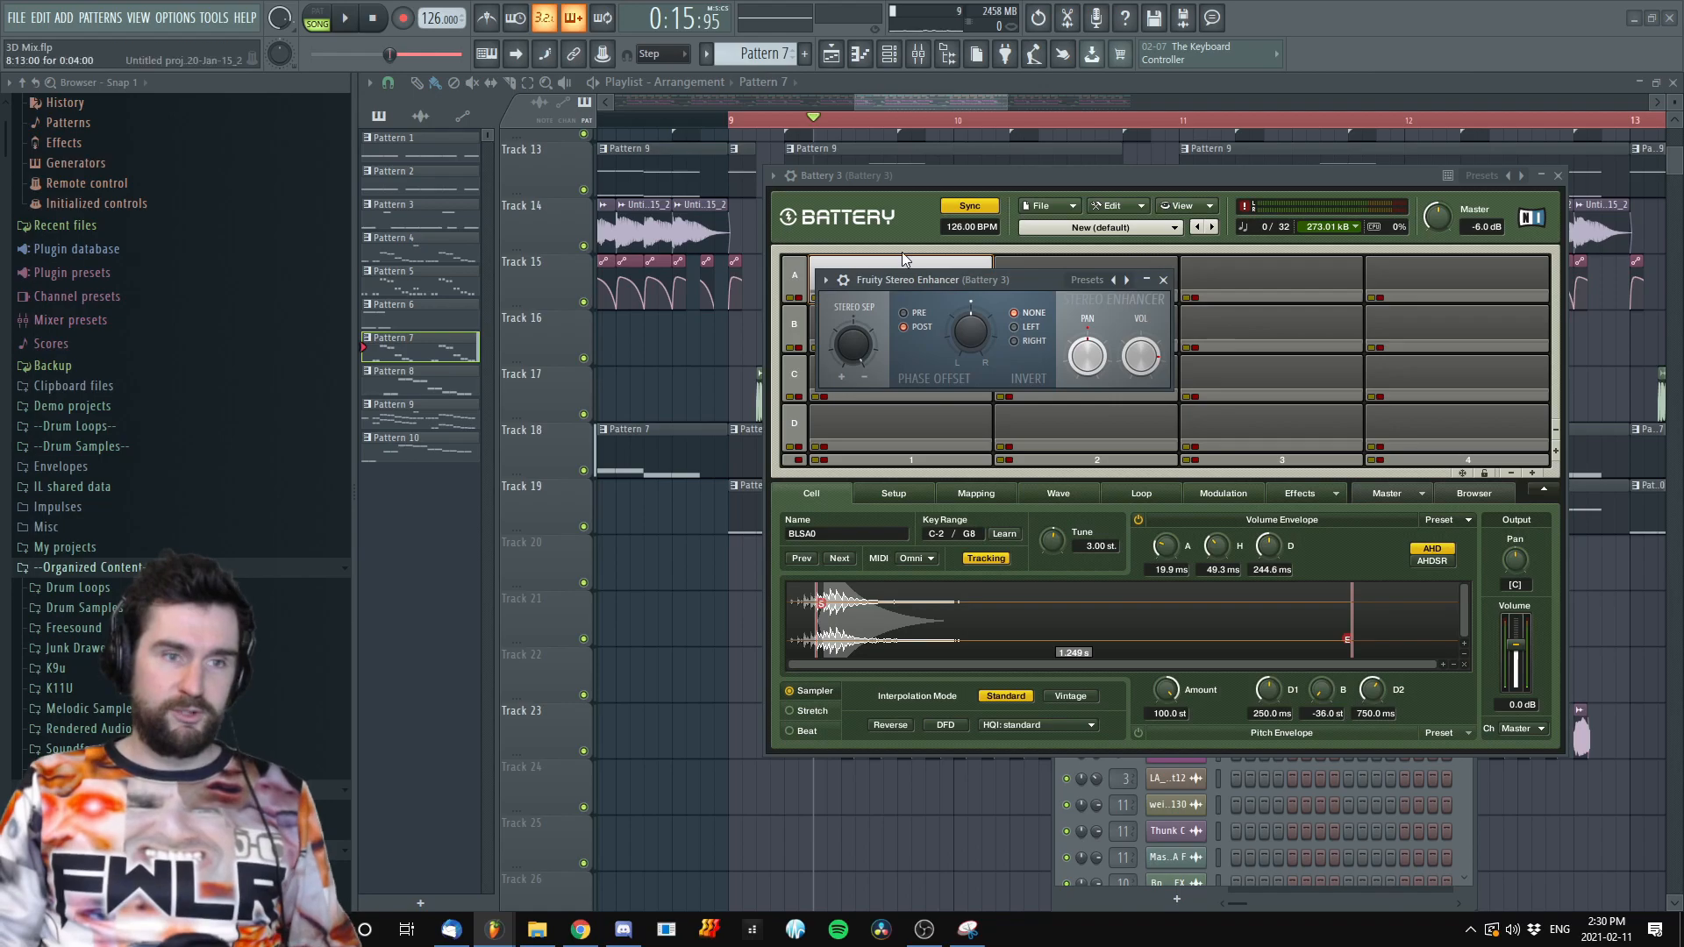
pyautogui.press('space')
pyautogui.click(1163, 280)
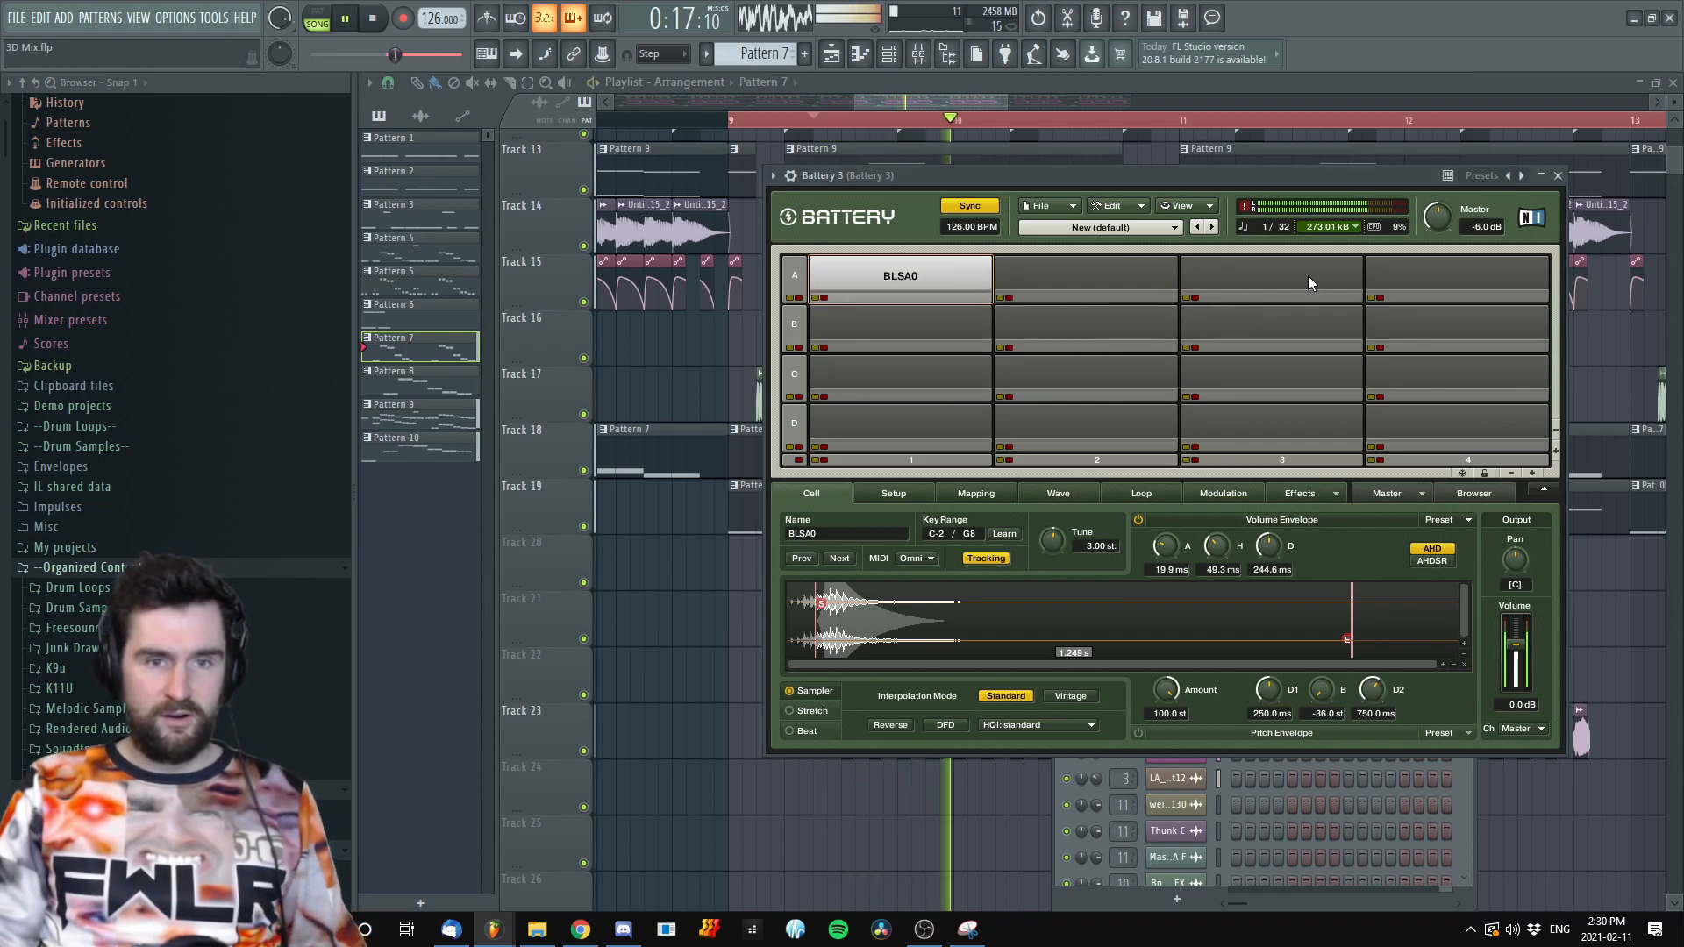
pyautogui.press('space')
# Load ValhallaRoom on the Battery 3 mixer track, keeping the mix at 100%, and shorten its decay to 0.20 s
pyautogui.moveTo(1017, 176); pyautogui.dragTo(890, 186)
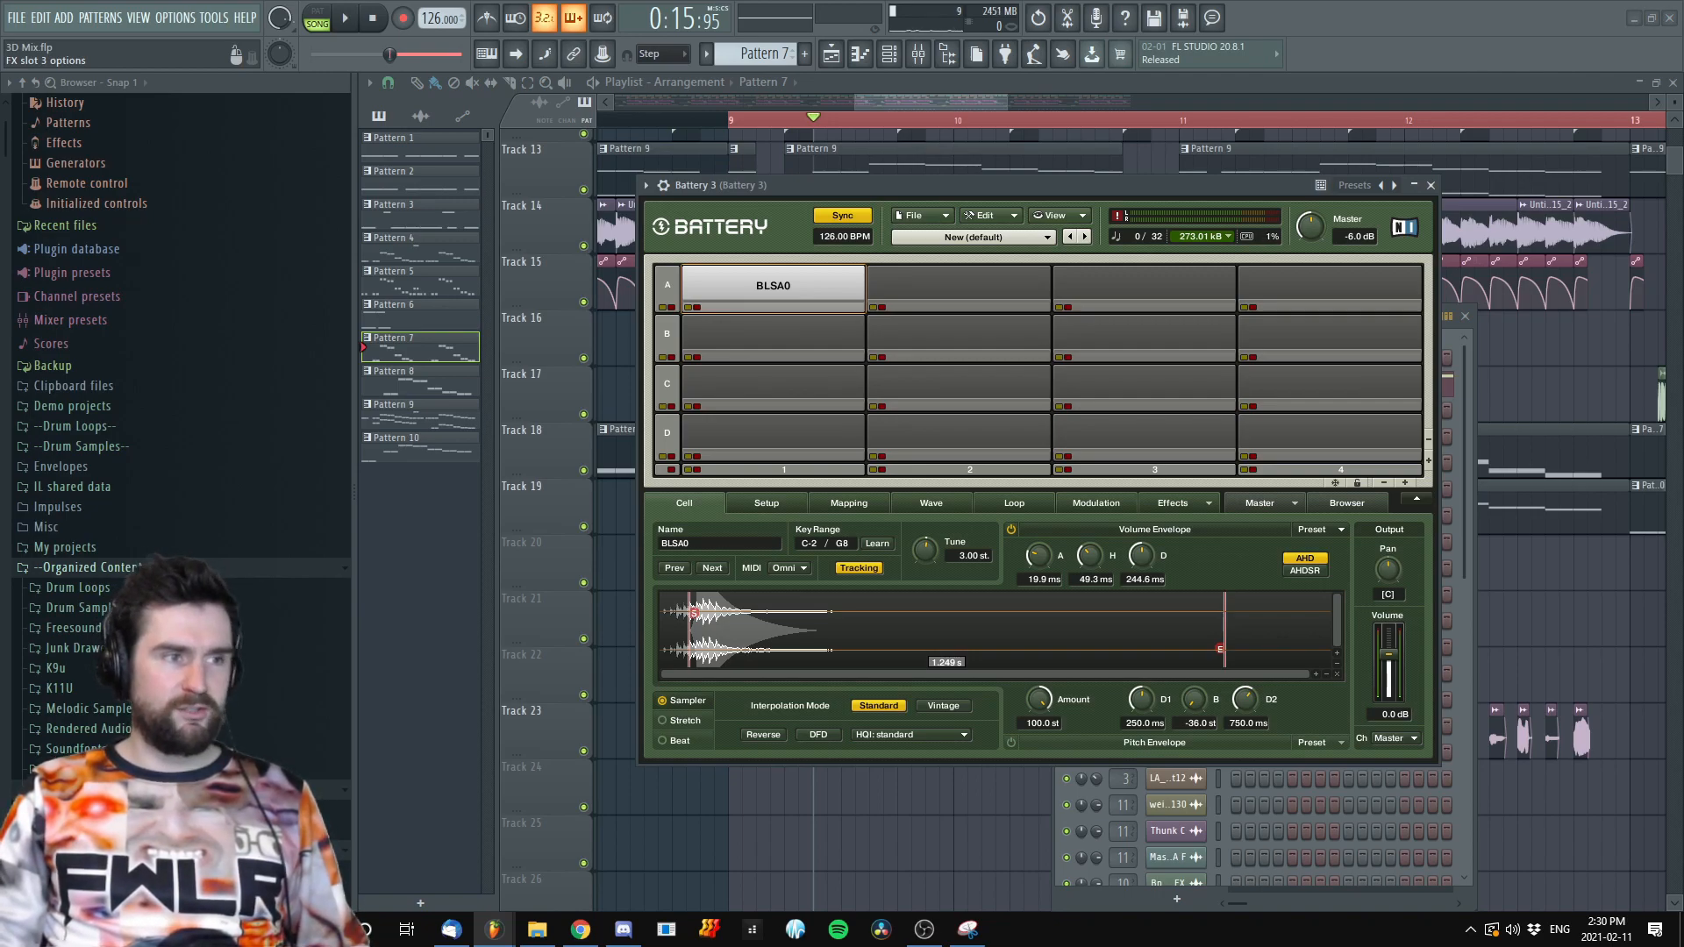
pyautogui.moveTo(791, 282); pyautogui.dragTo(1100, 247)
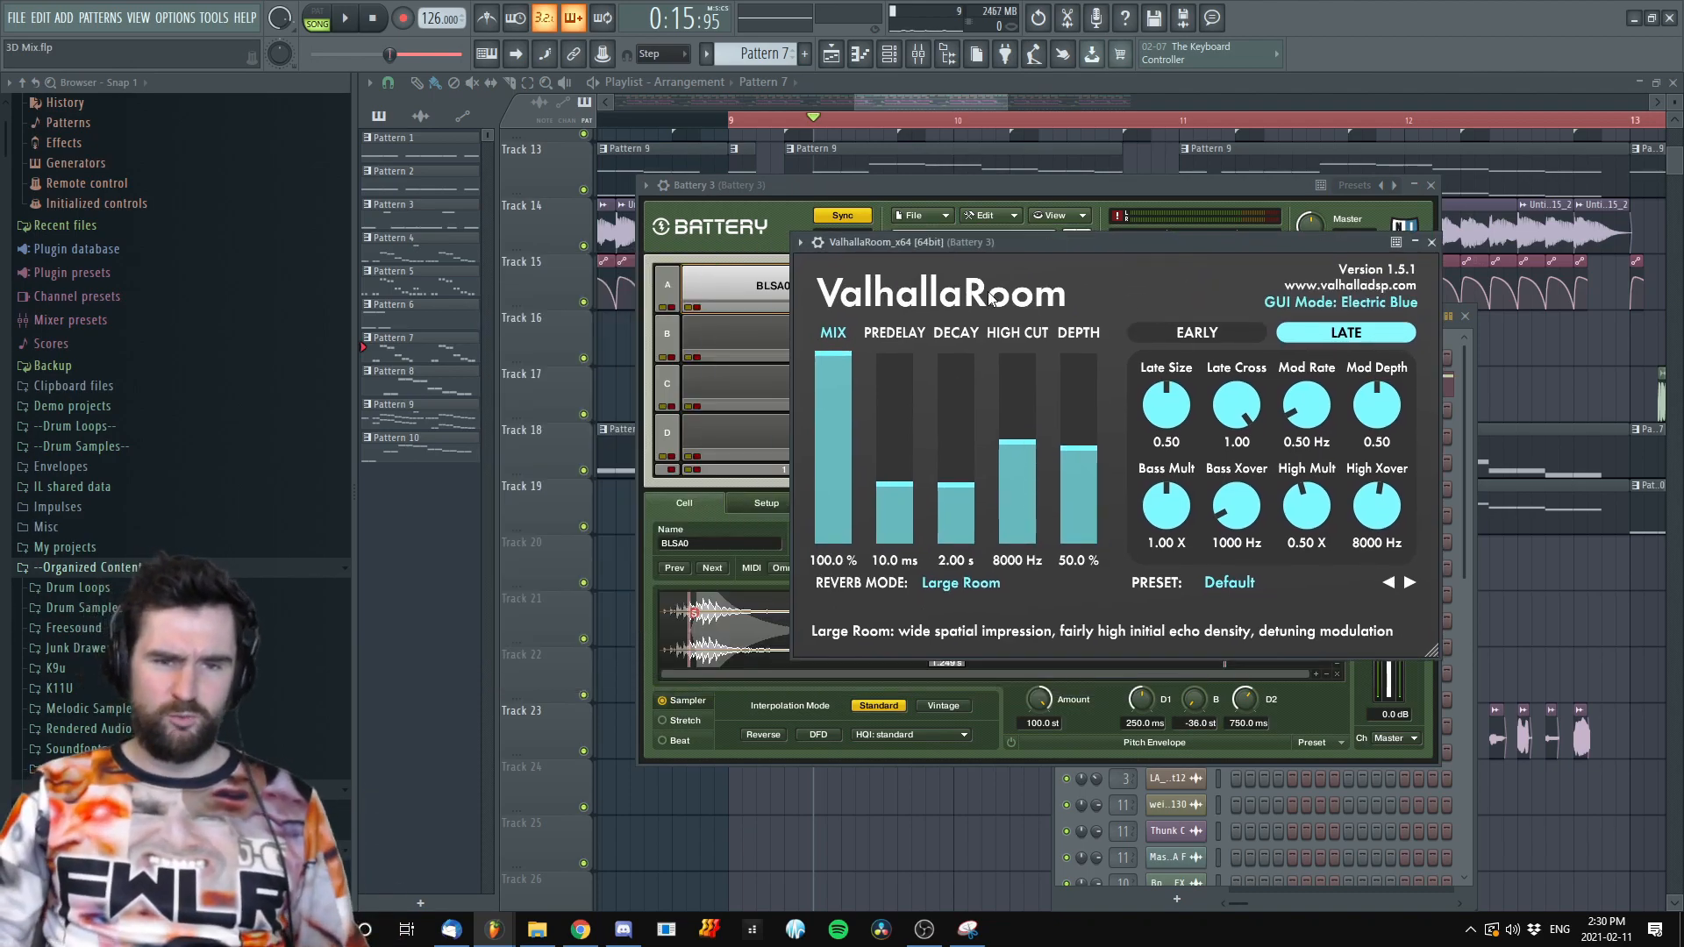
pyautogui.click(969, 513)
pyautogui.click(966, 524)
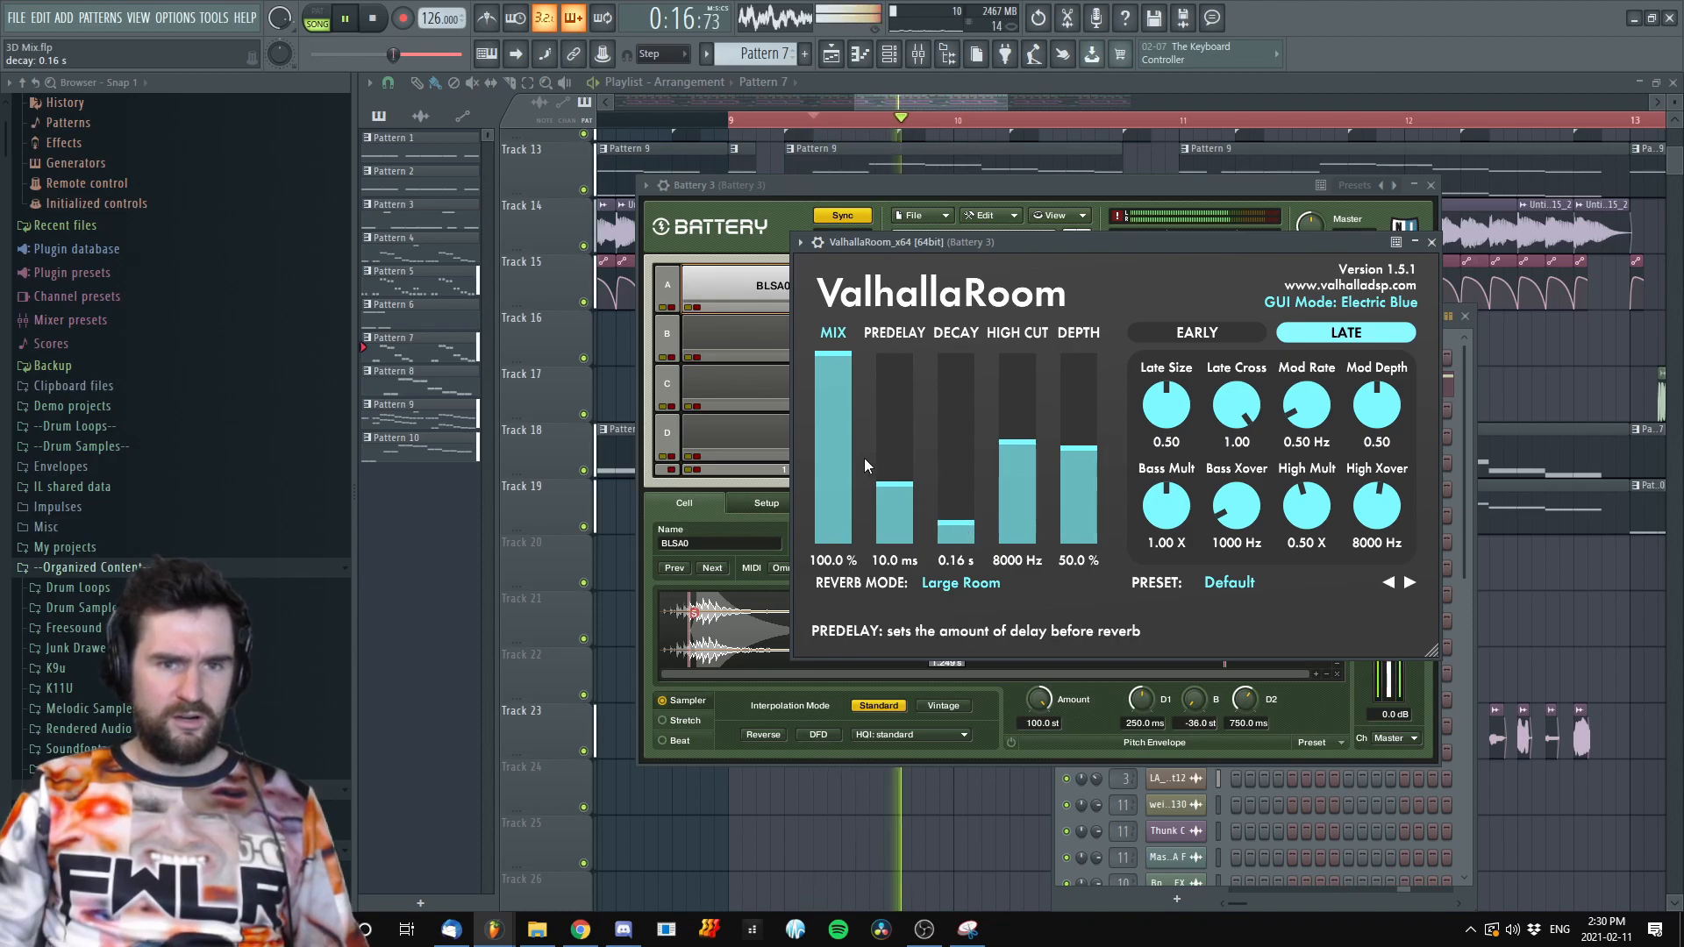
pyautogui.click(830, 359)
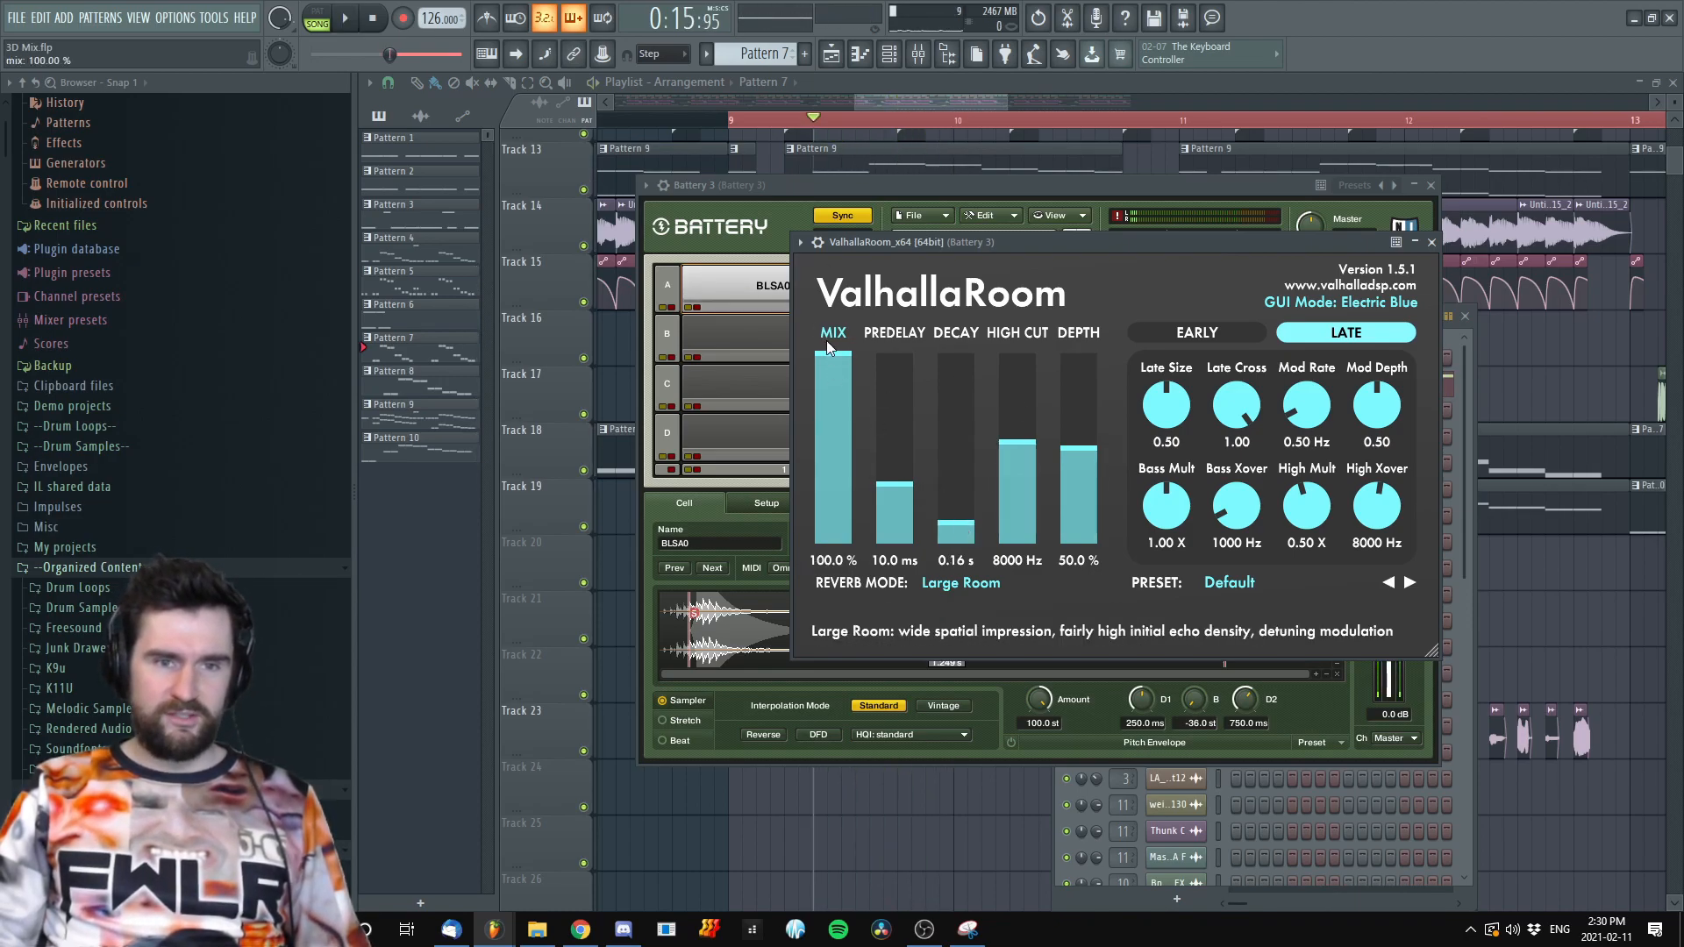
pyautogui.click(958, 516)
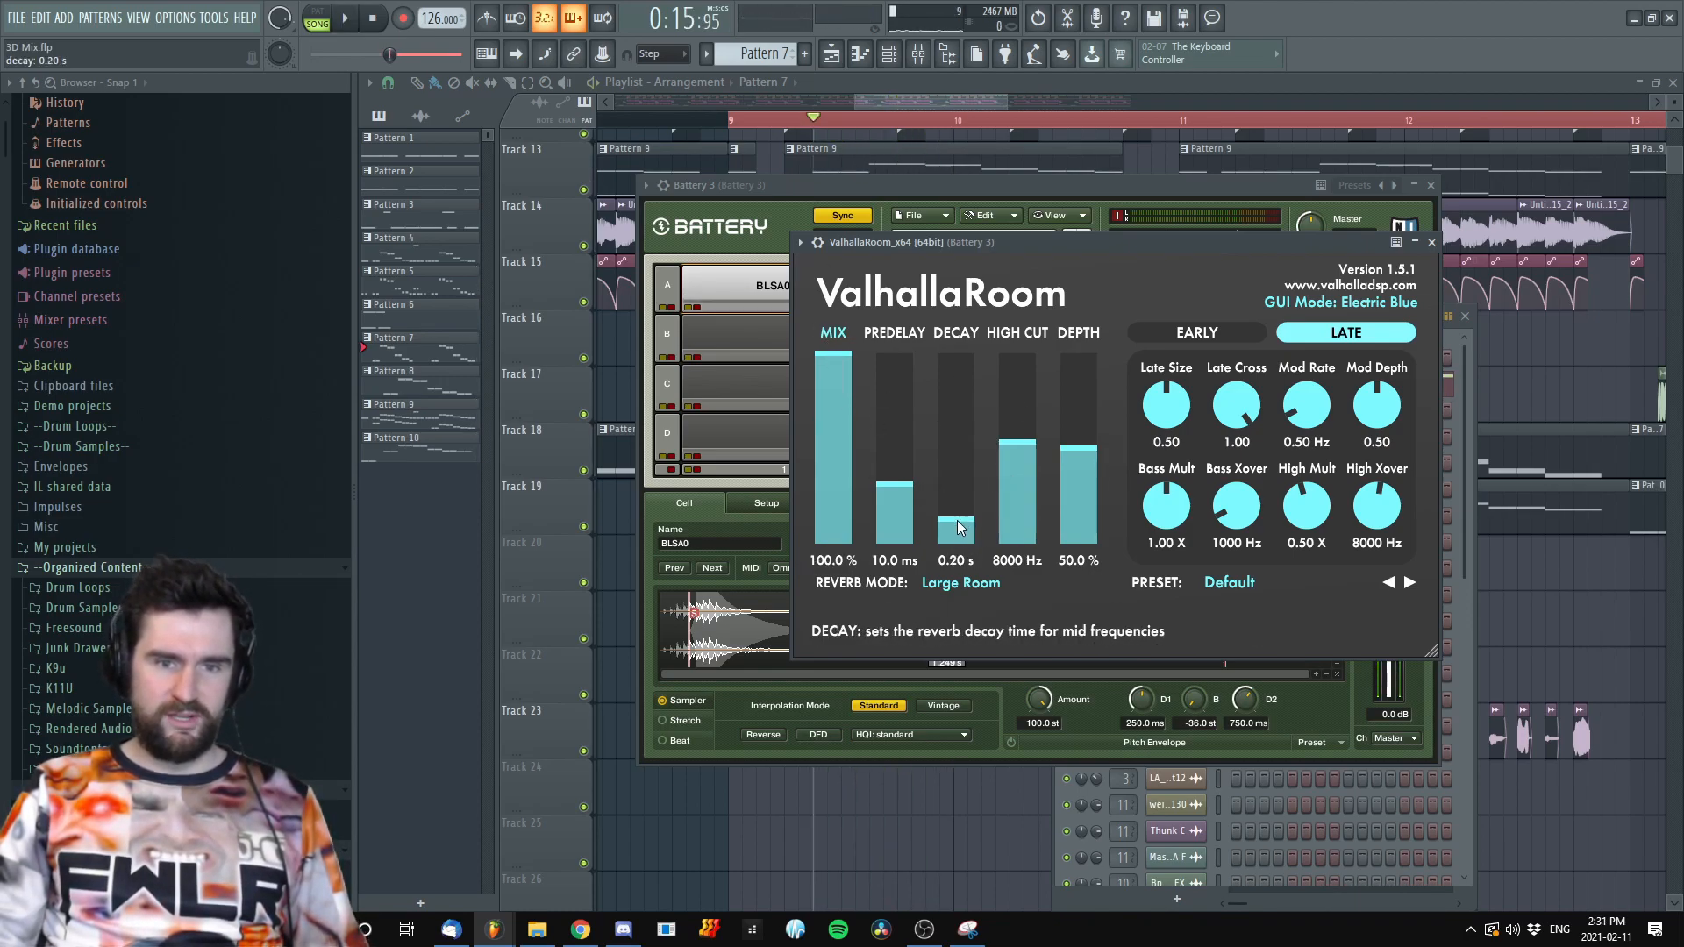
# Raise ValhallaRoom's high cut to 15000 Hz and set its decay to 0.22 s while auditioning the section
pyautogui.press('space')
pyautogui.moveTo(1018, 429); pyautogui.dragTo(1032, 260)
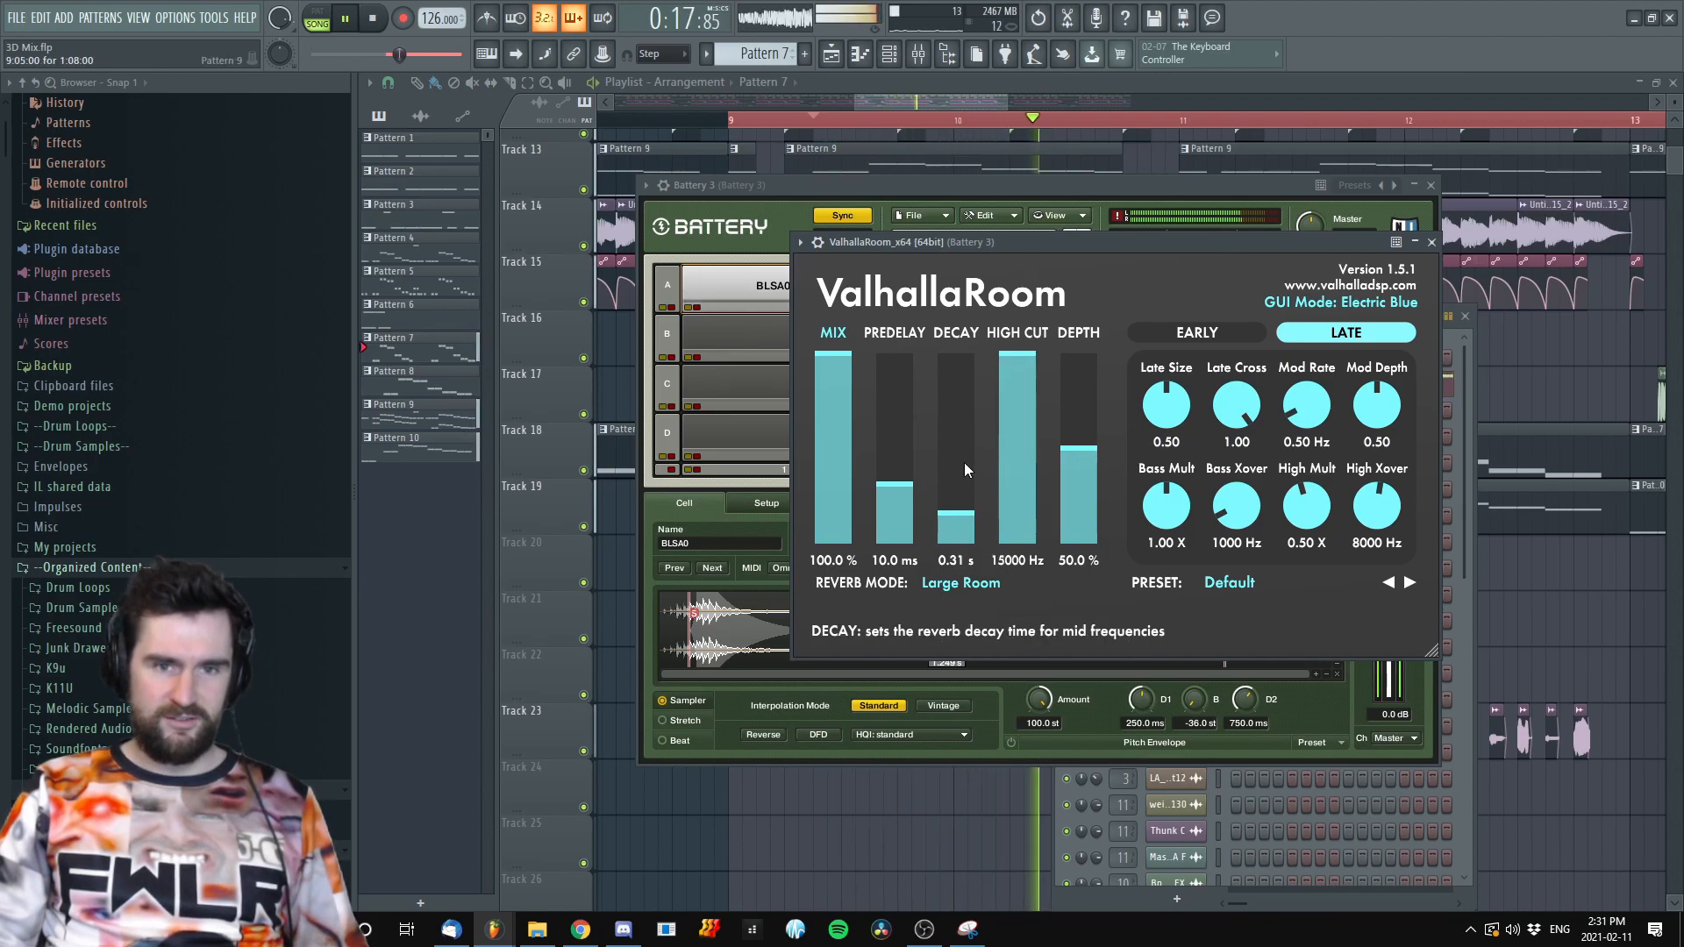
pyautogui.click(957, 520)
pyautogui.press('space')
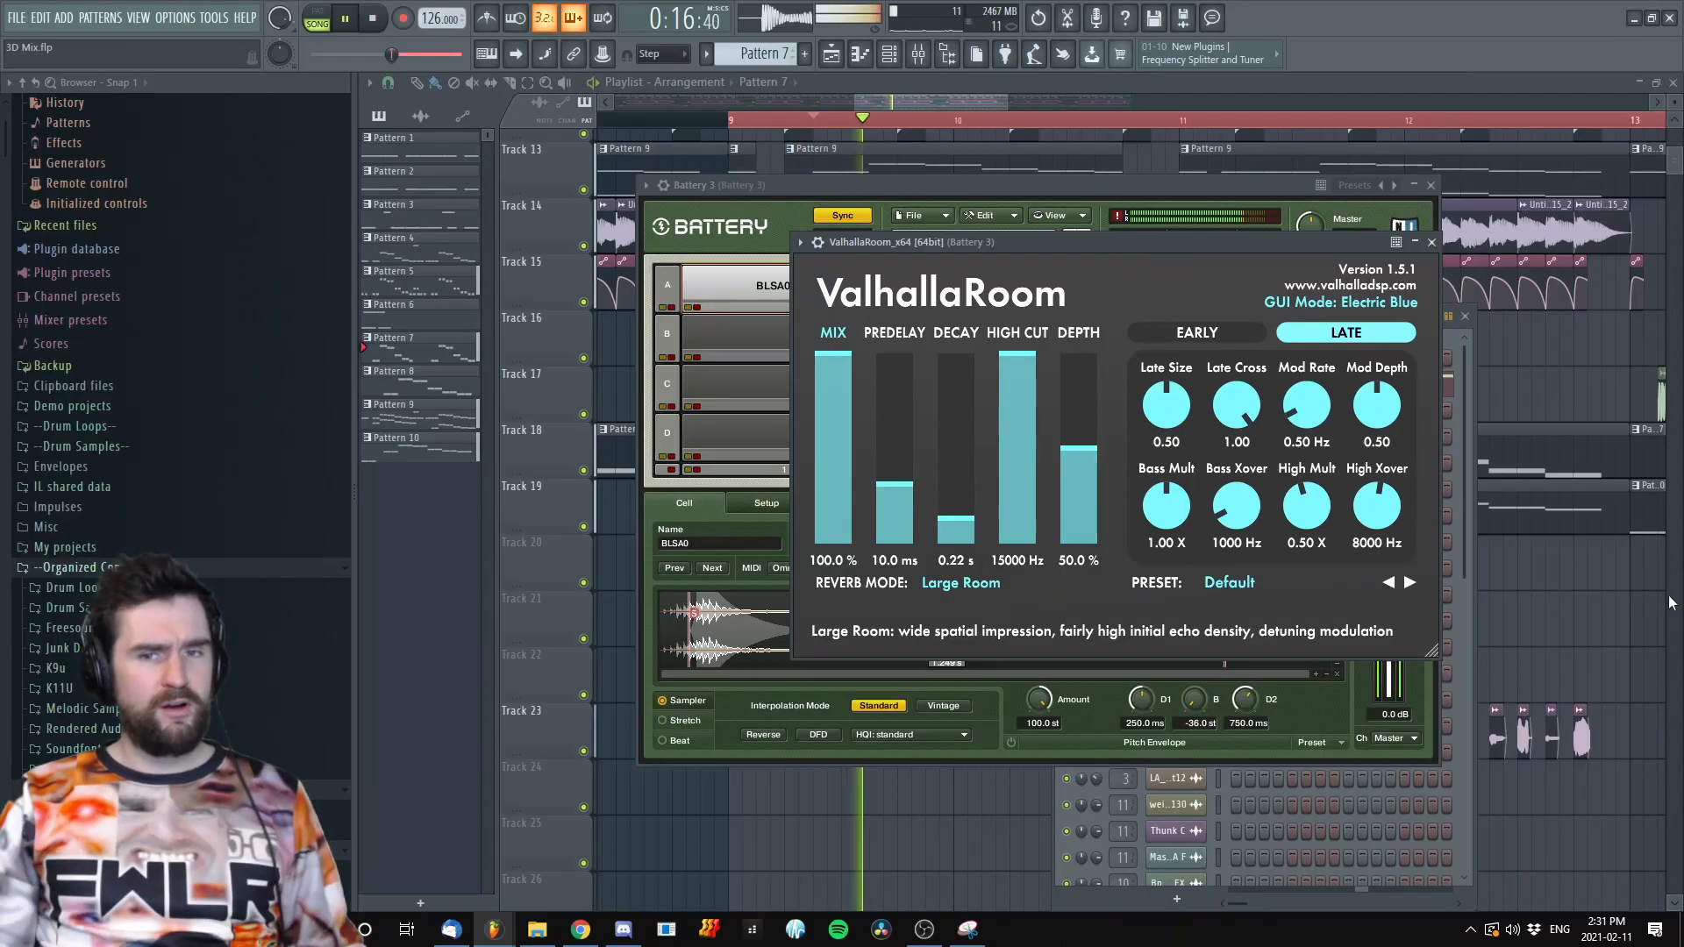
# Lower ValhallaRoom's mix to 59.0% while auditioning it, and return to the playlist
pyautogui.moveTo(846, 454); pyautogui.dragTo(835, 440)
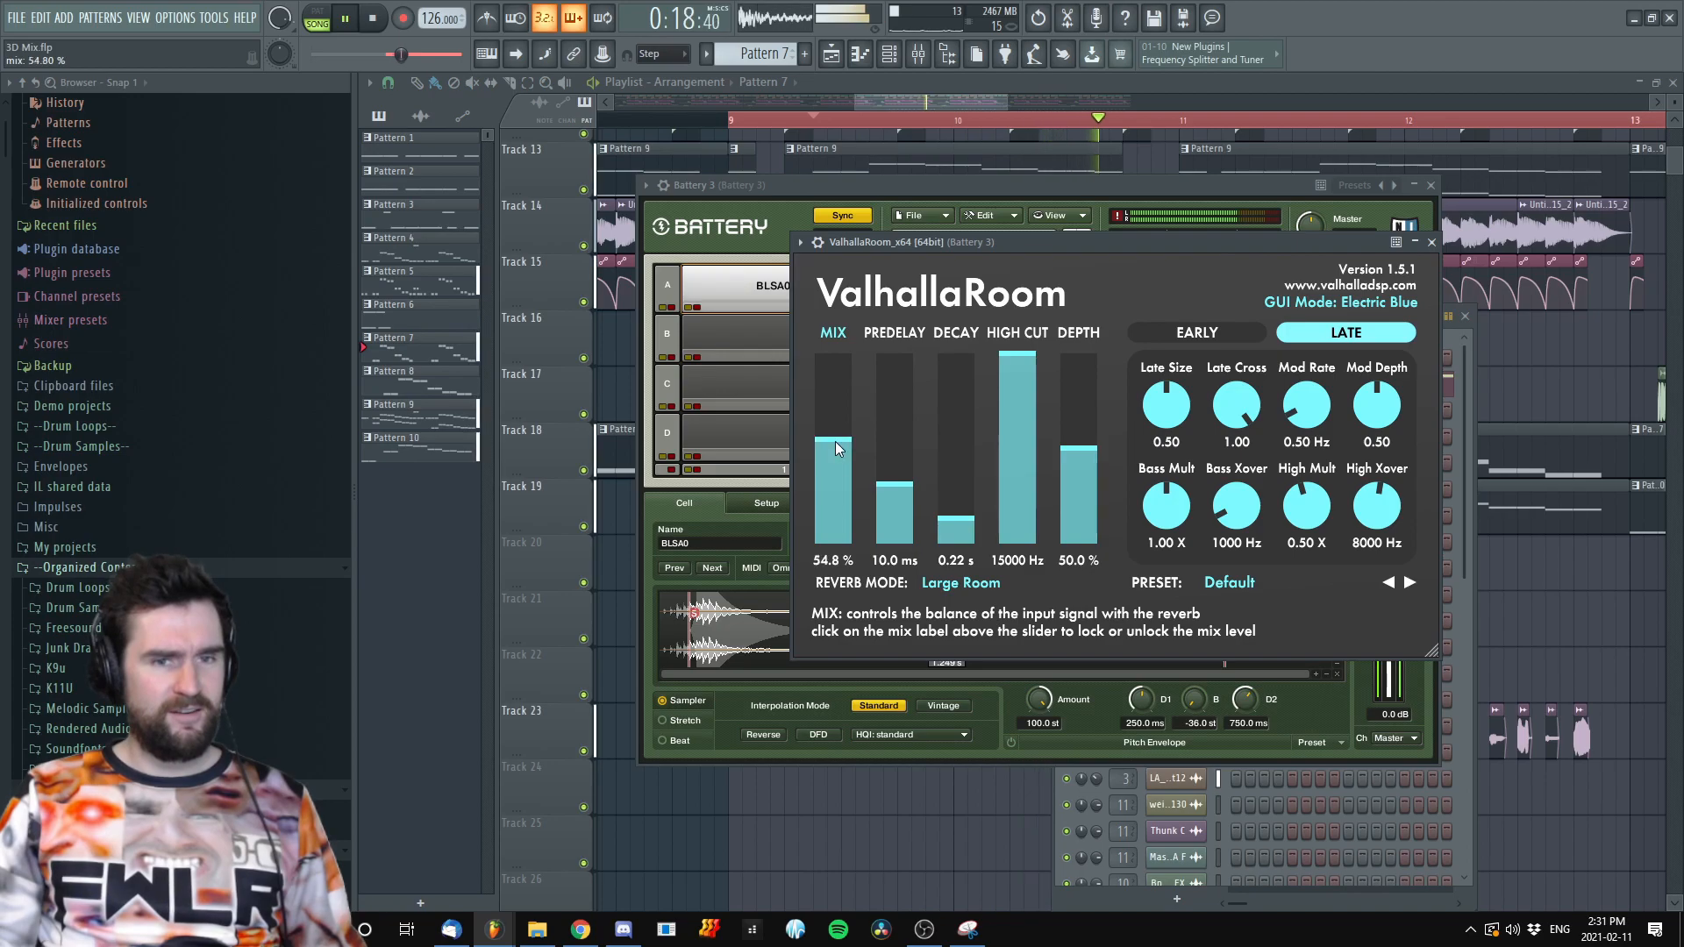
pyautogui.press('space')
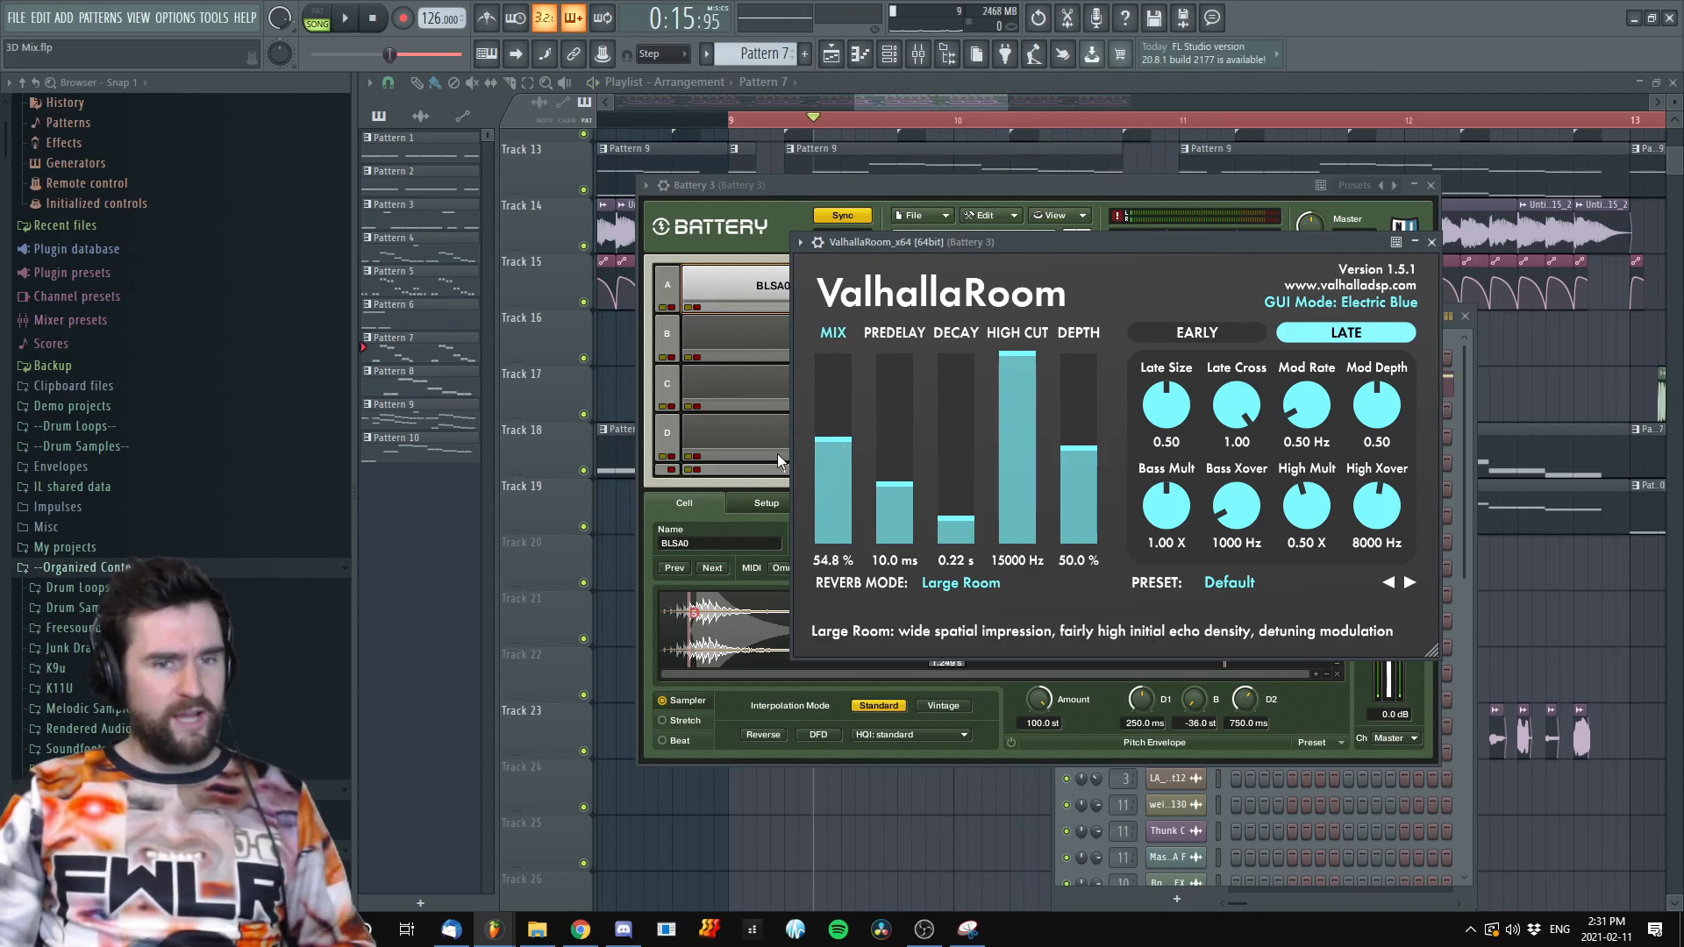
pyautogui.moveTo(845, 438); pyautogui.dragTo(841, 430)
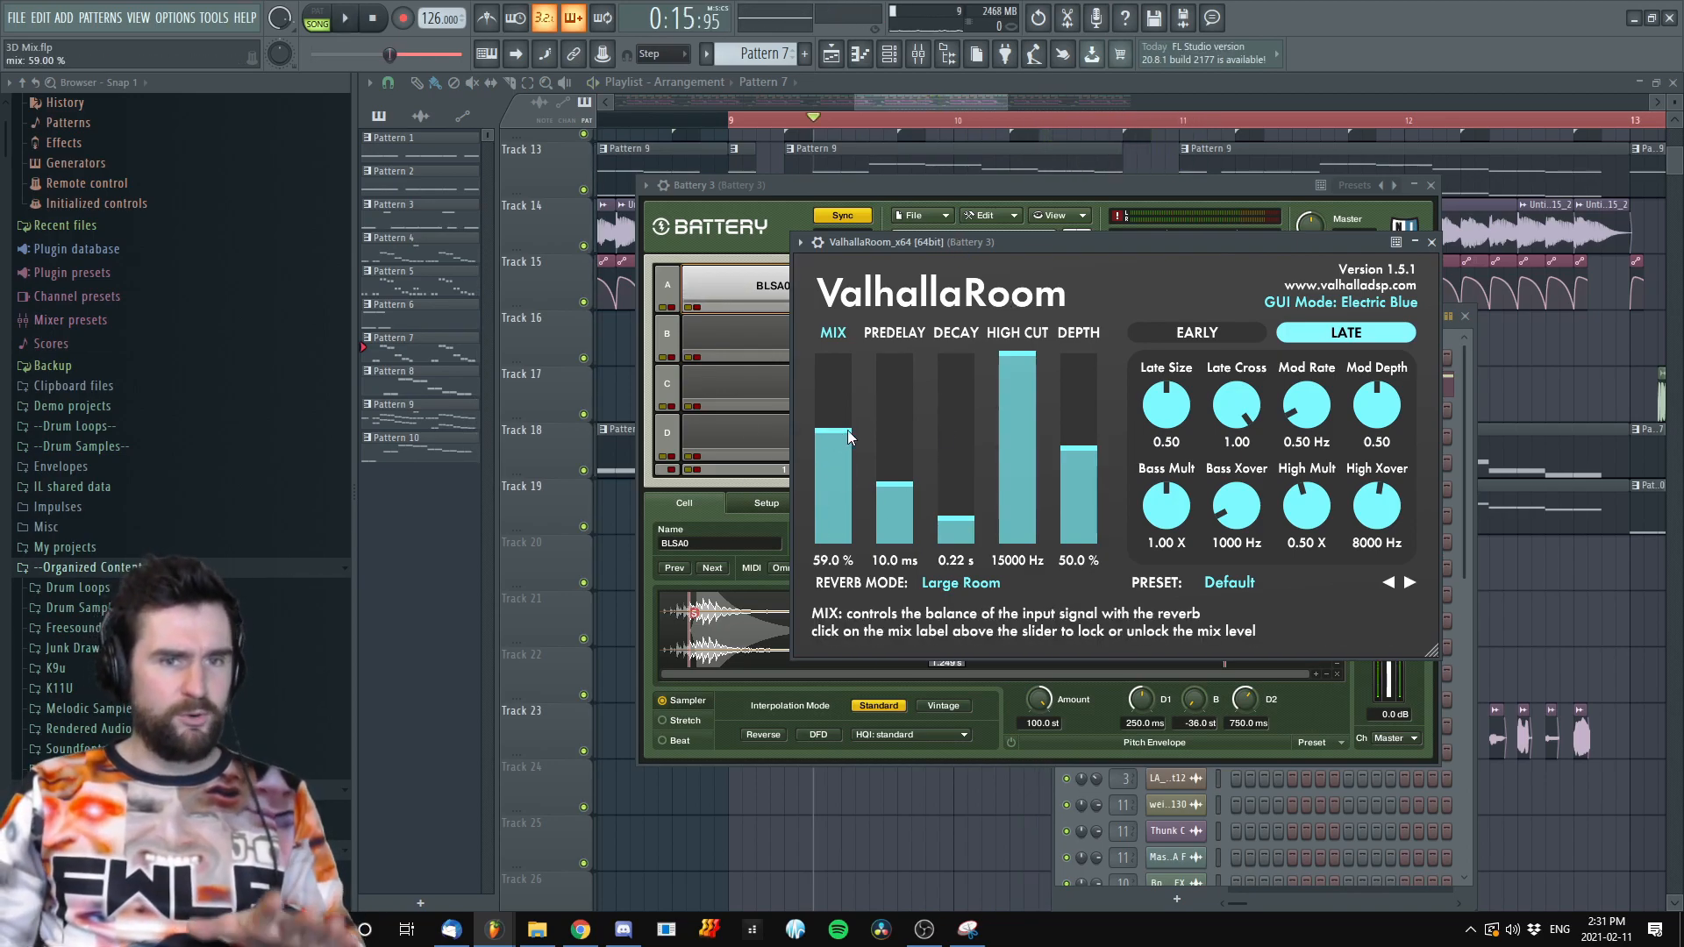
pyautogui.click(1541, 650)
pyautogui.scroll(-1, 1203, 474)
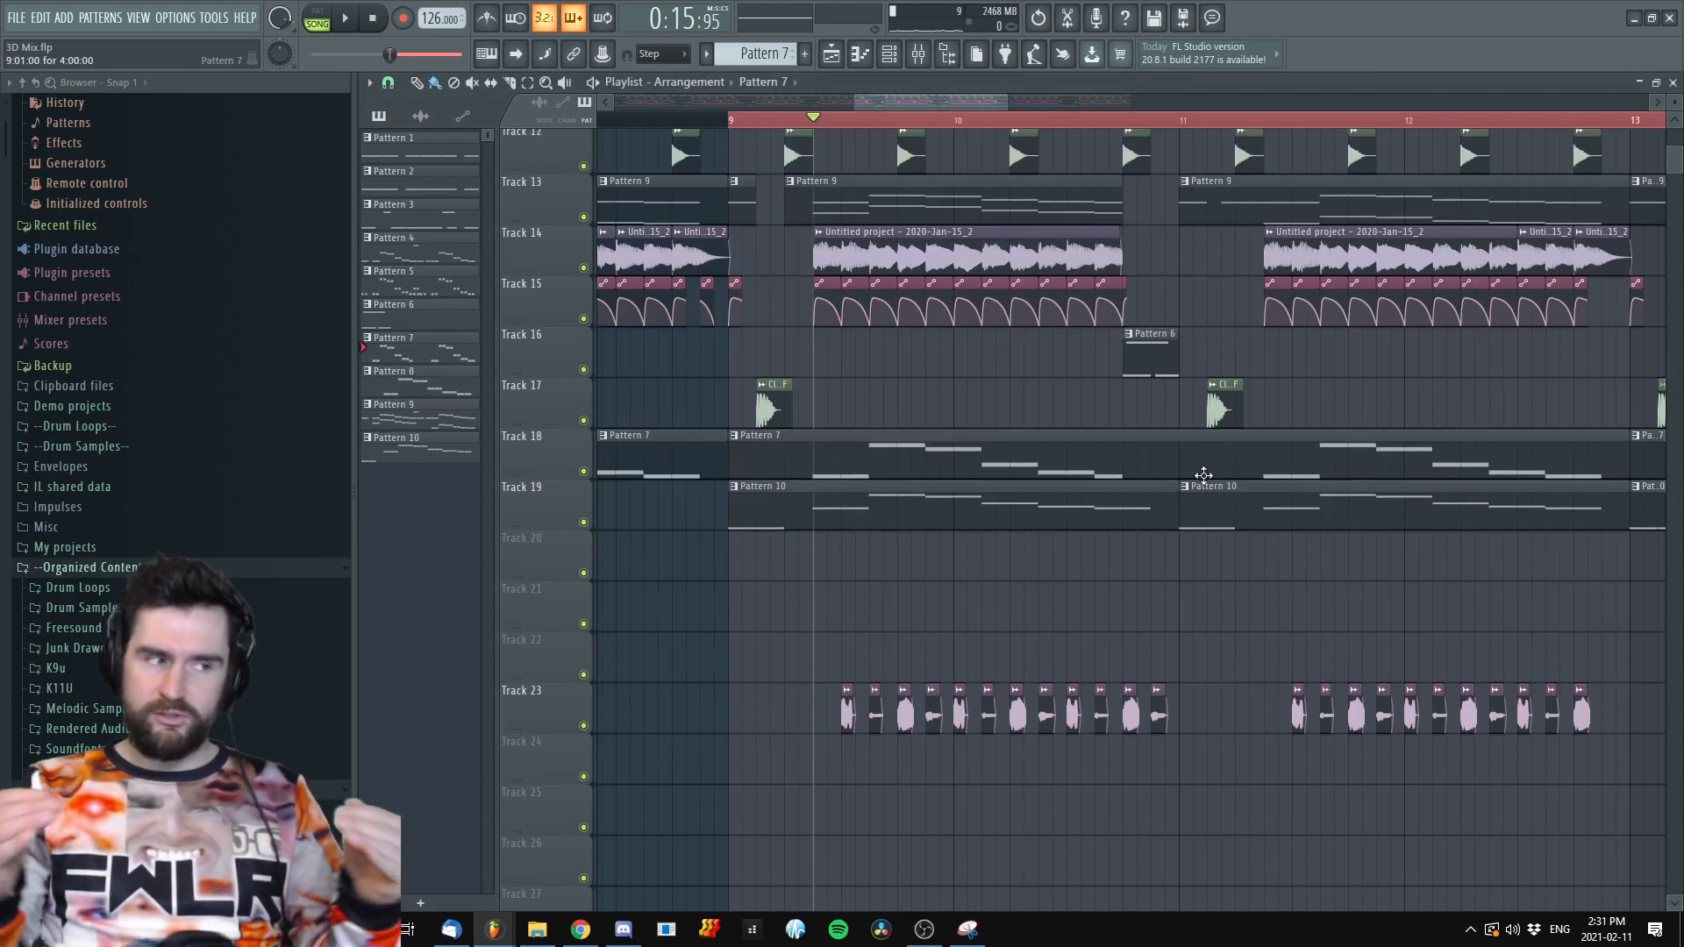
pyautogui.scroll(3, 1158, 583)
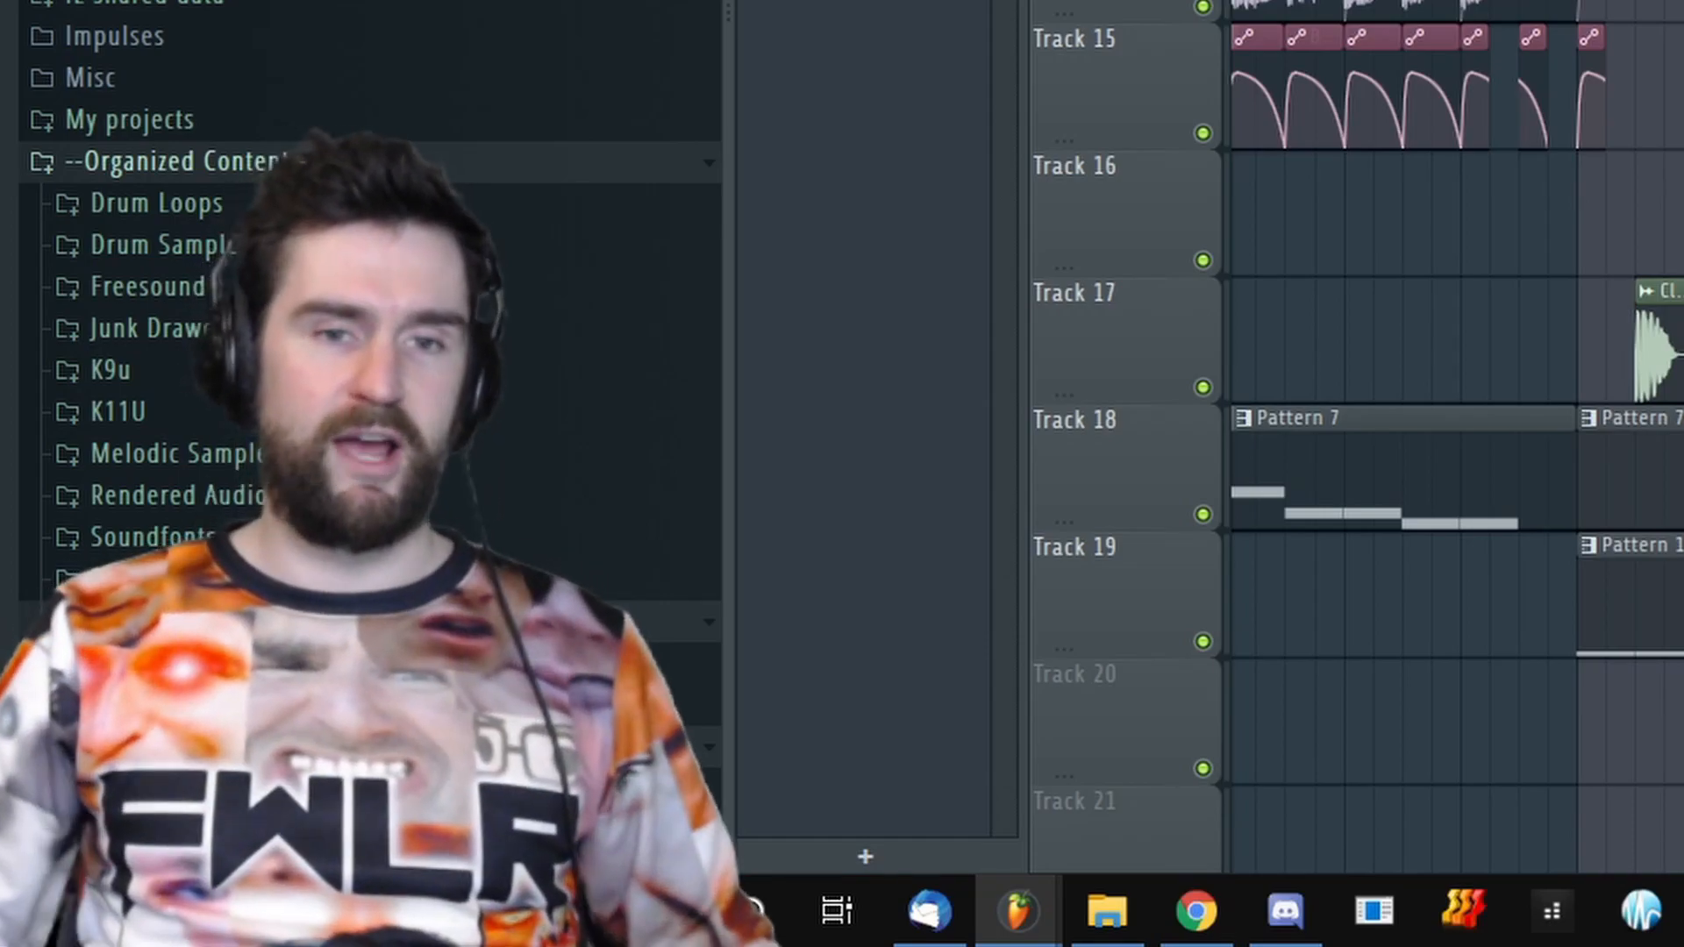
# Open Serum #3 for the Vocoder Car part and raise oscillator A's unison to 4 voices while auditioning it
pyautogui.scroll(1, 1456, 439)
pyautogui.click(1176, 489)
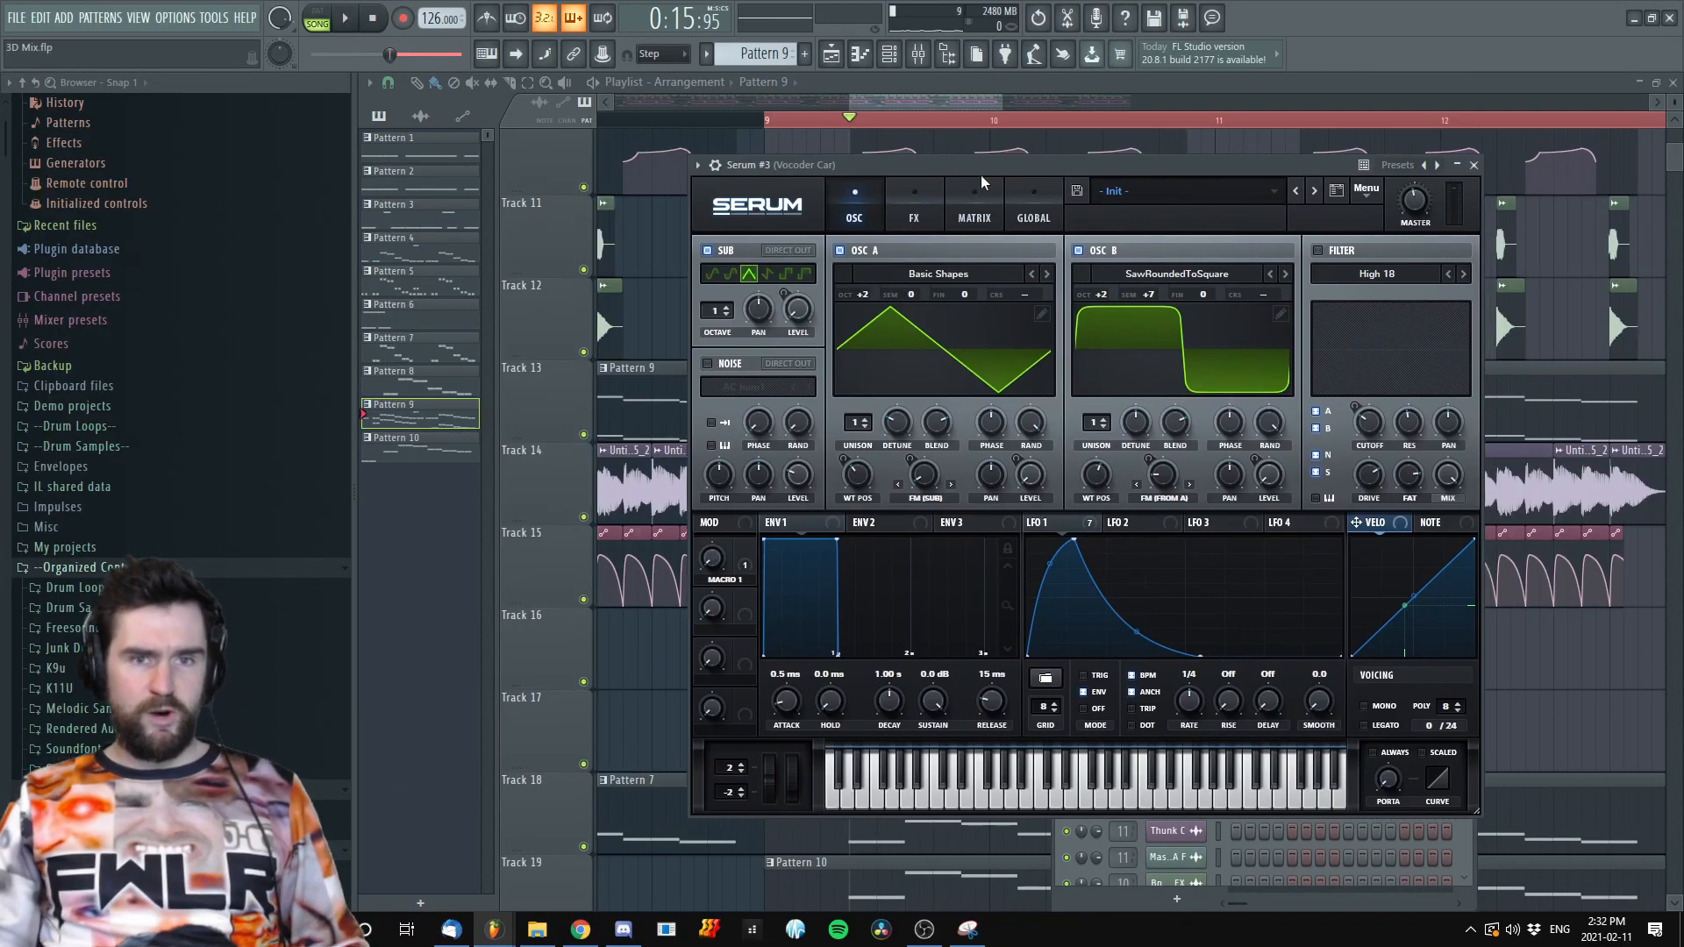
pyautogui.moveTo(981, 174); pyautogui.dragTo(1060, 190)
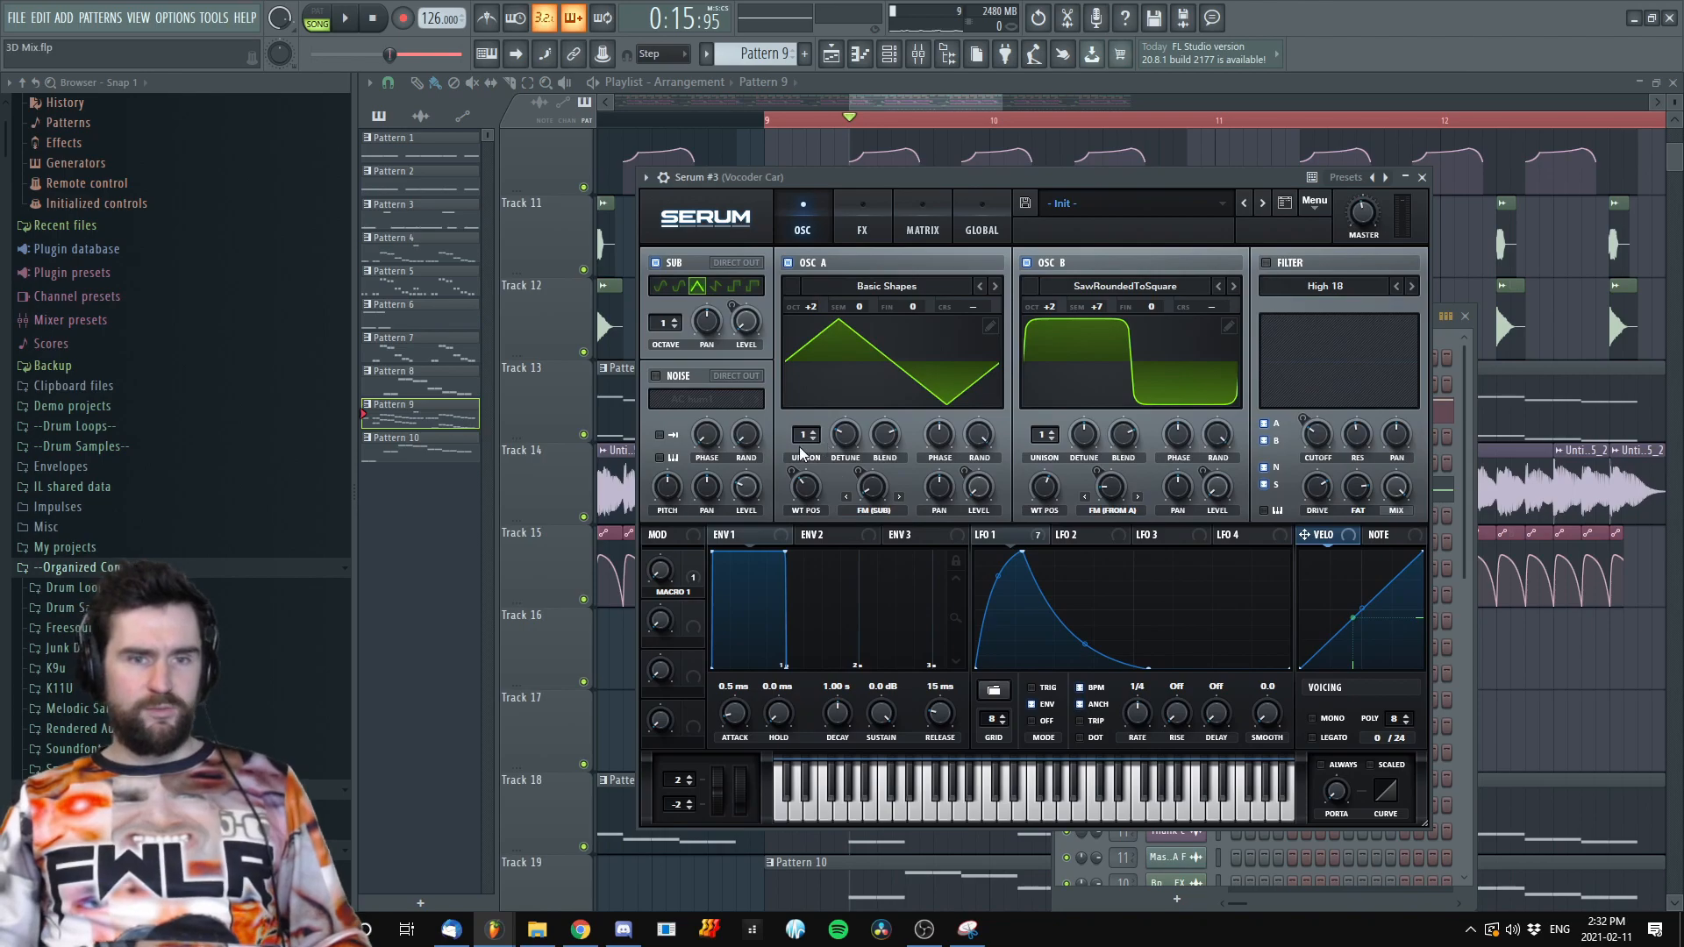
pyautogui.press('space')
pyautogui.press('space')
pyautogui.moveTo(803, 436); pyautogui.dragTo(814, 398)
pyautogui.press('space')
pyautogui.press('space')
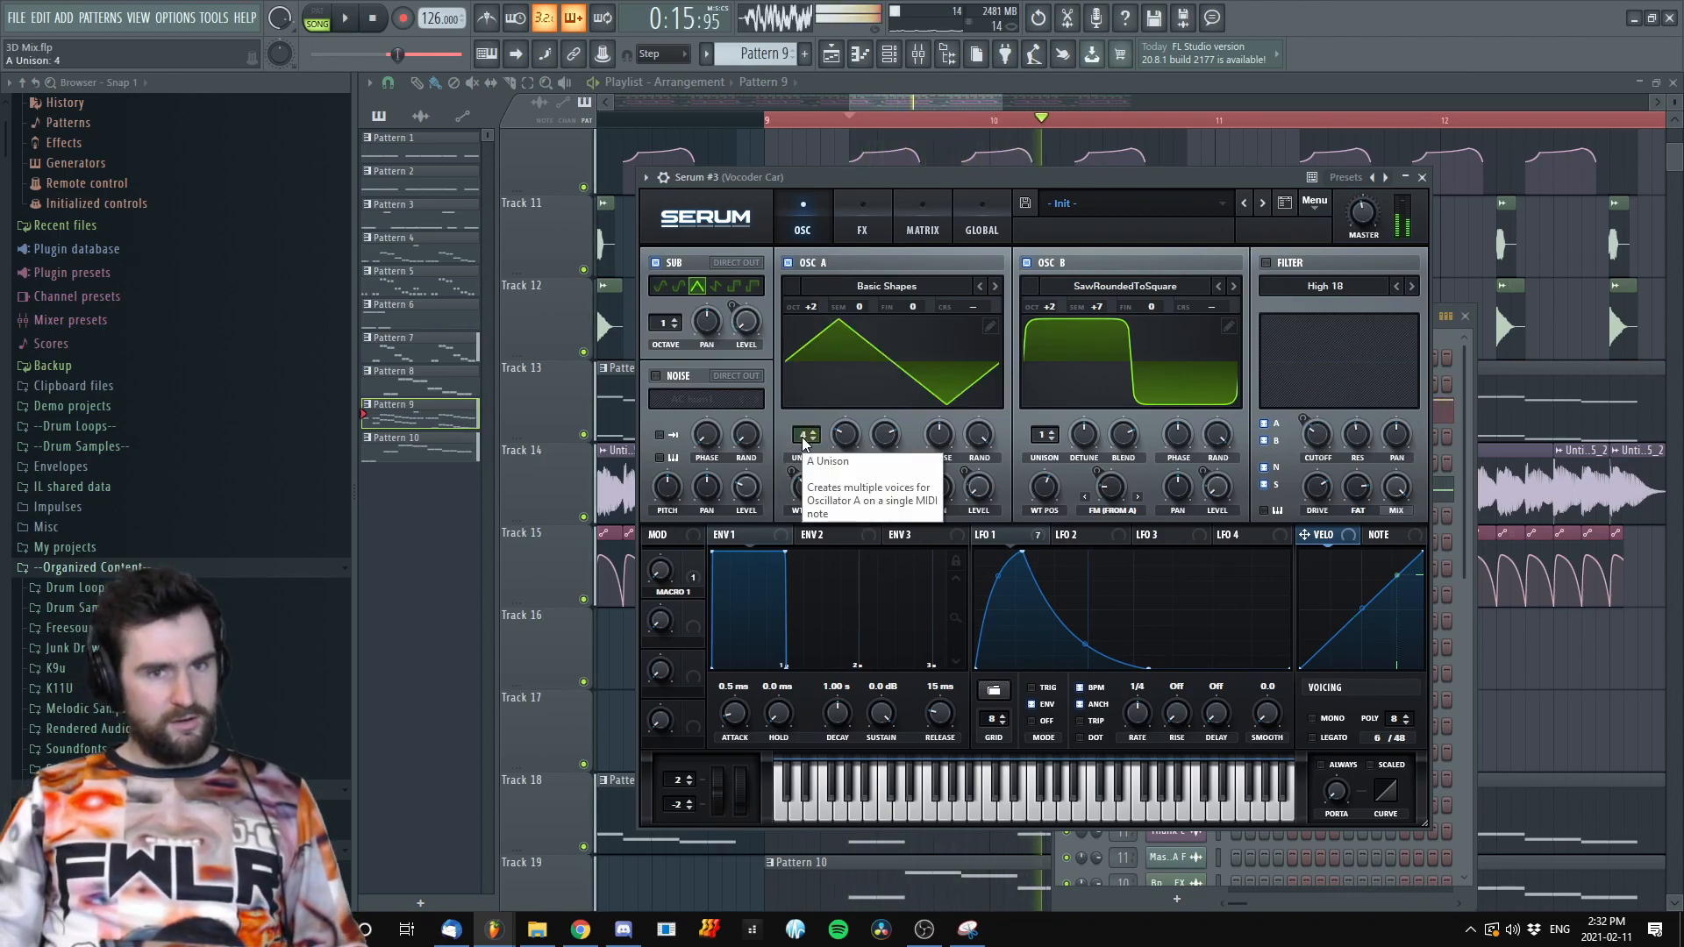
# Slightly adjust oscillator A's unison detune in Serum #3 and audition the change
pyautogui.moveTo(840, 434); pyautogui.dragTo(840, 427)
pyautogui.press('space')
pyautogui.press('space')
pyautogui.press('space')
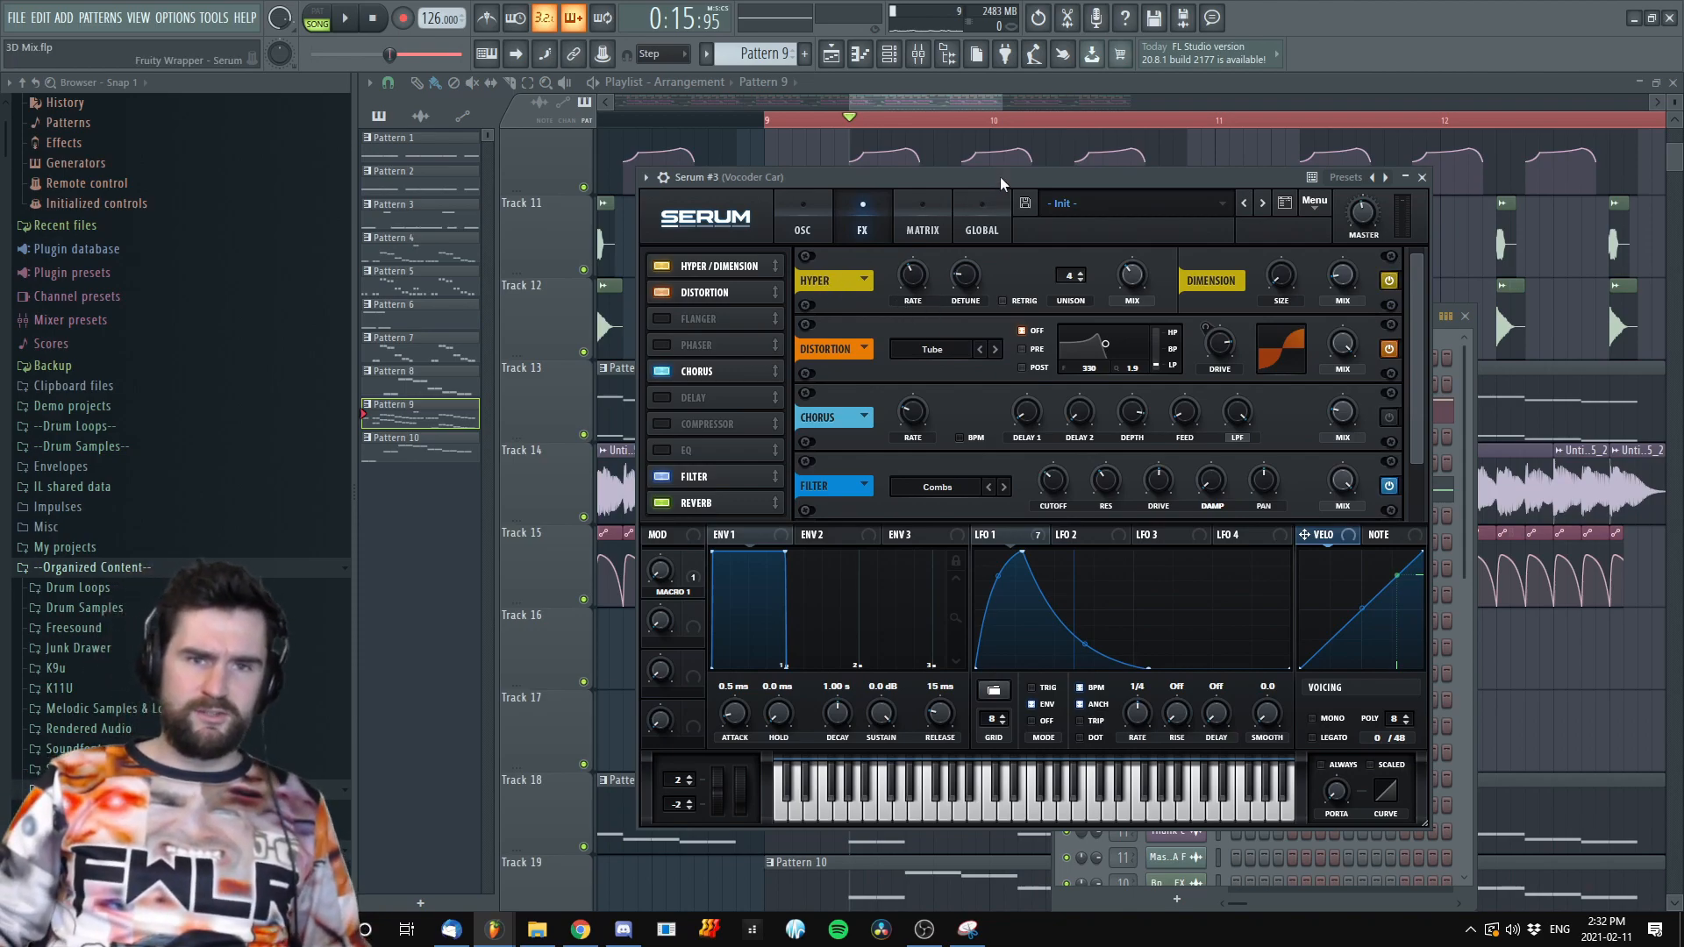
# Audition the Vocoder Car part with Serum #3's effects page open to hear the Hyper/Dimension widening
pyautogui.press('space')
pyautogui.press('space')
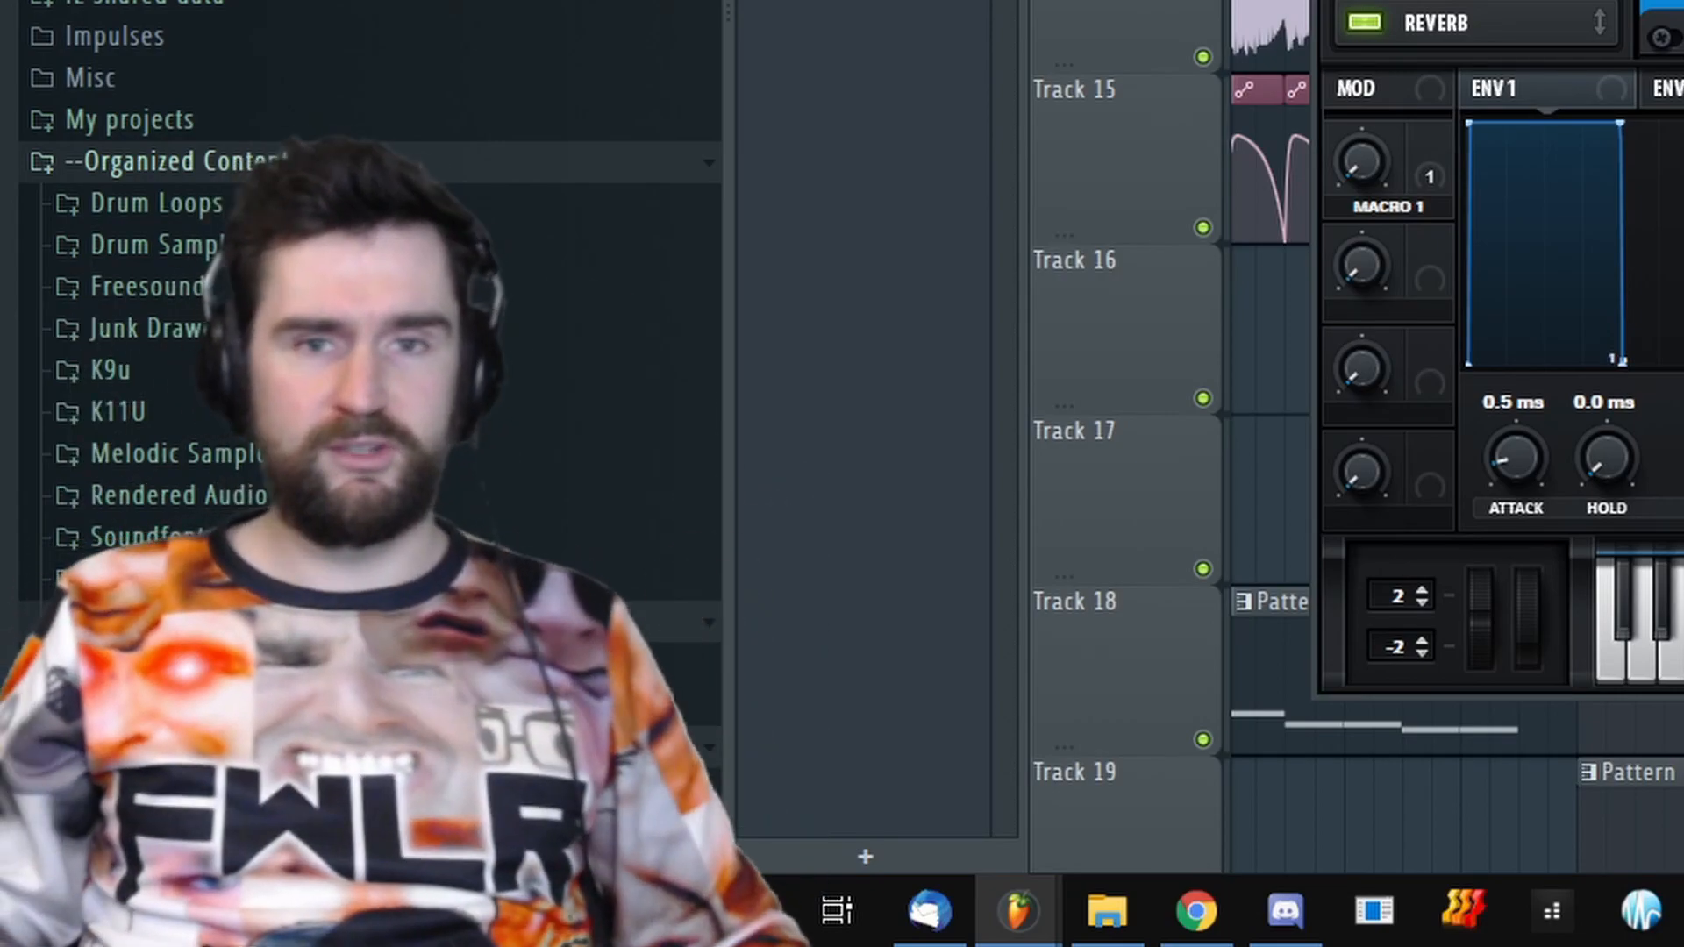
pyautogui.press('space')
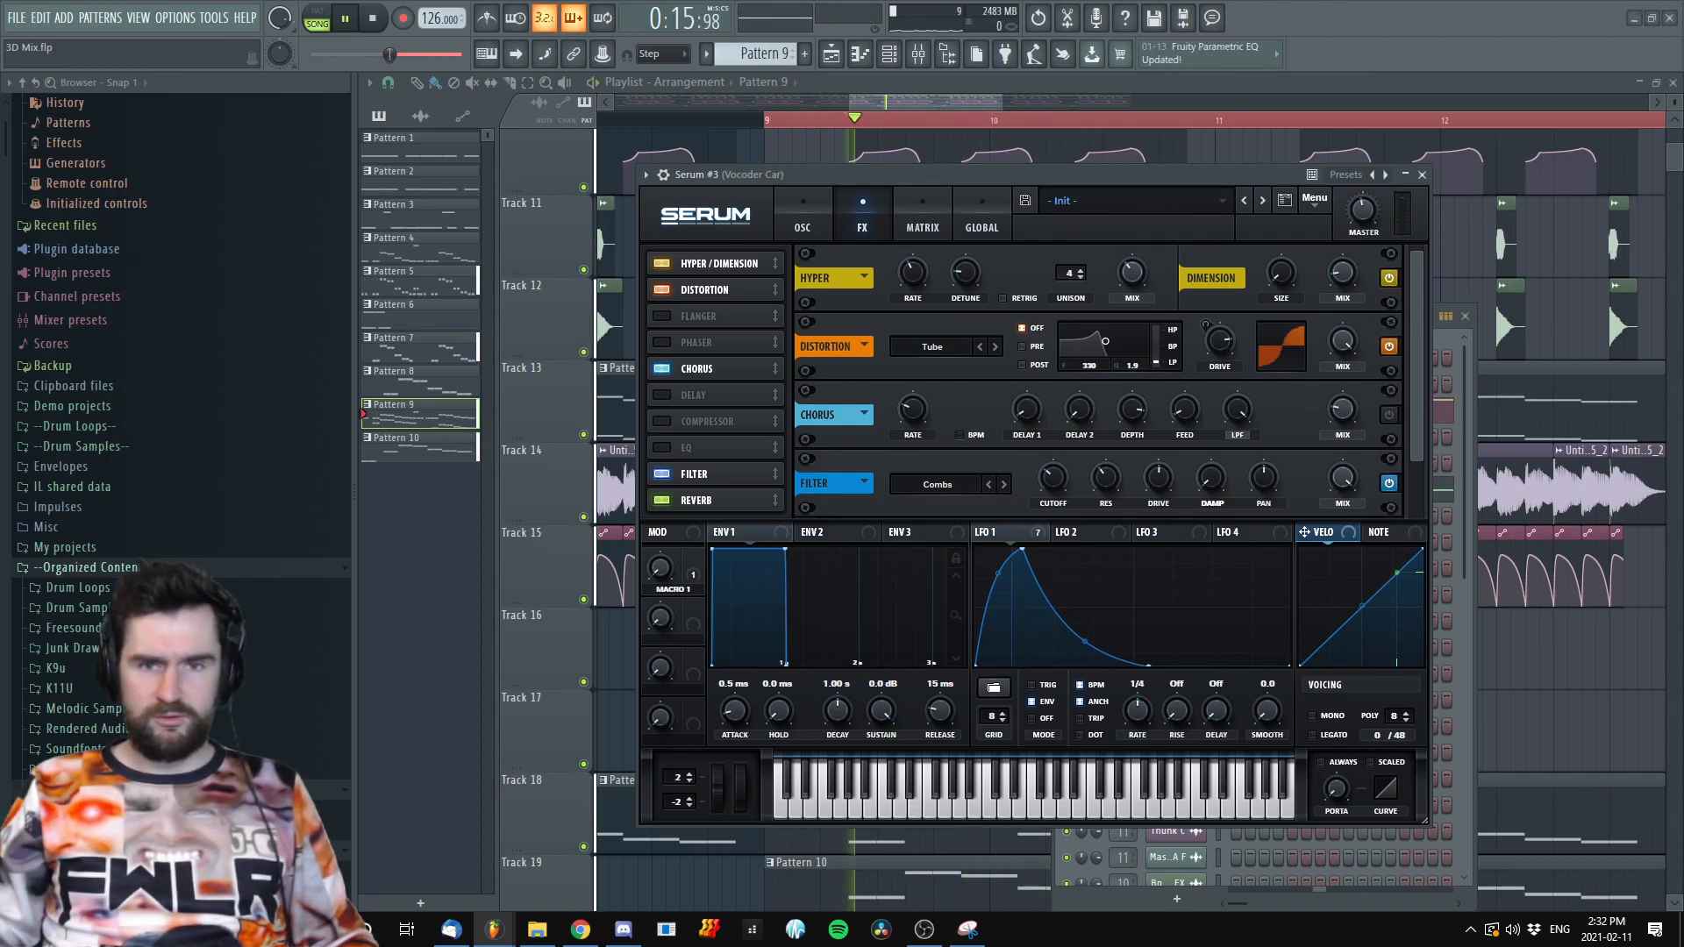
pyautogui.press('space')
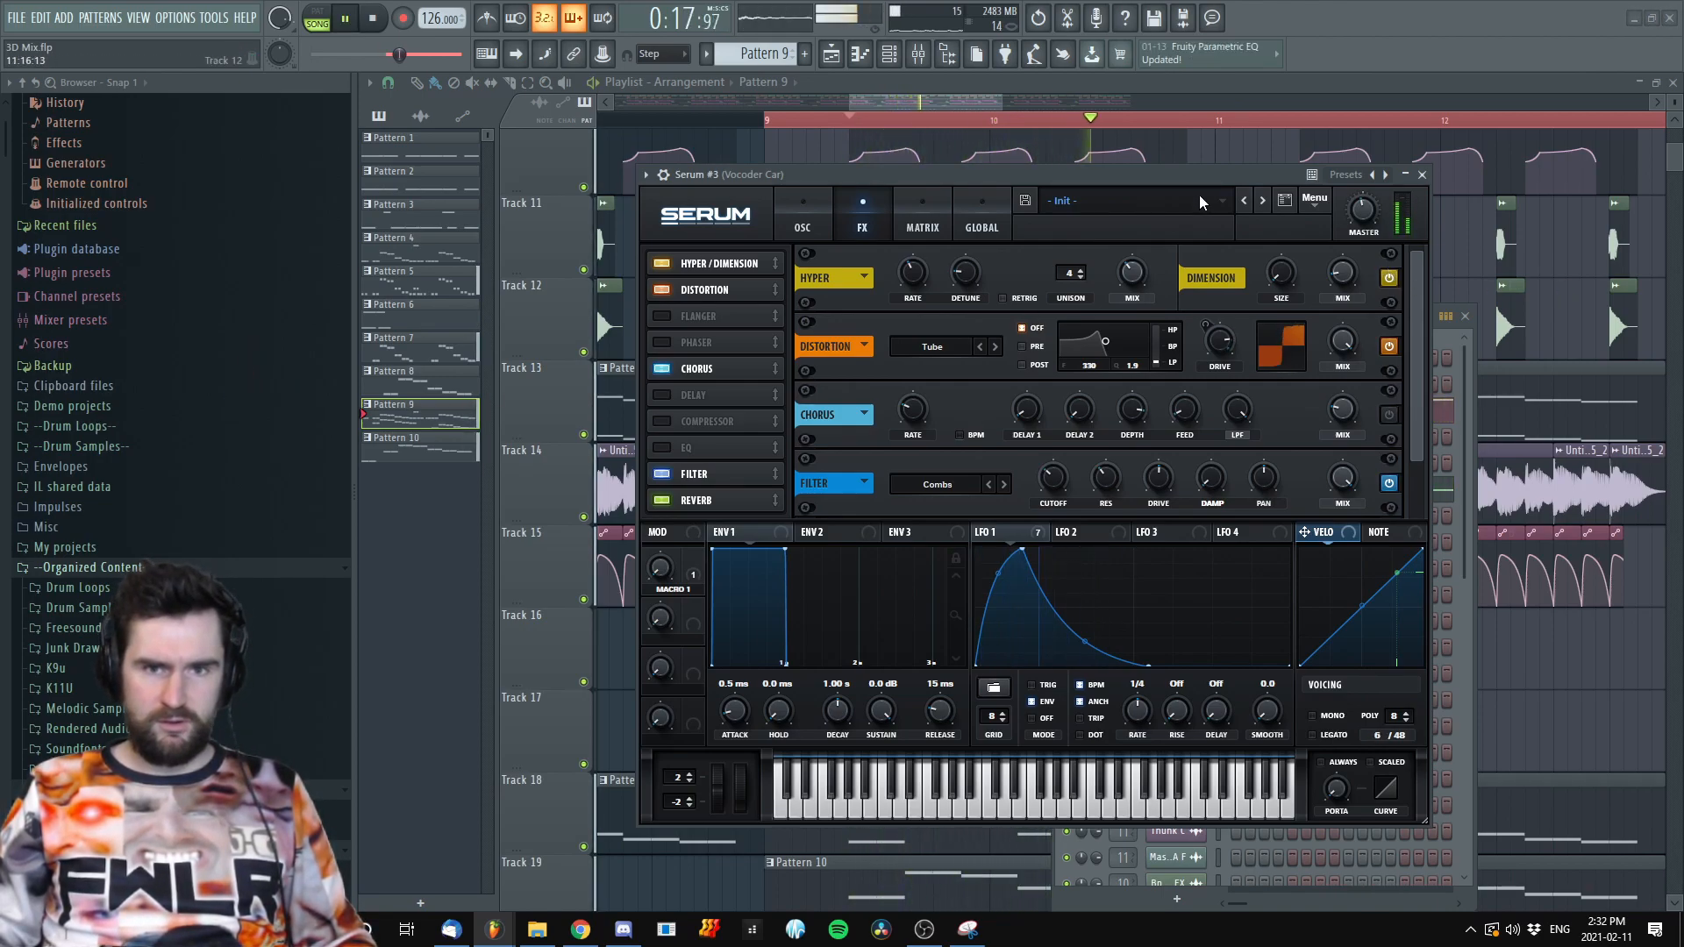
pyautogui.press('space')
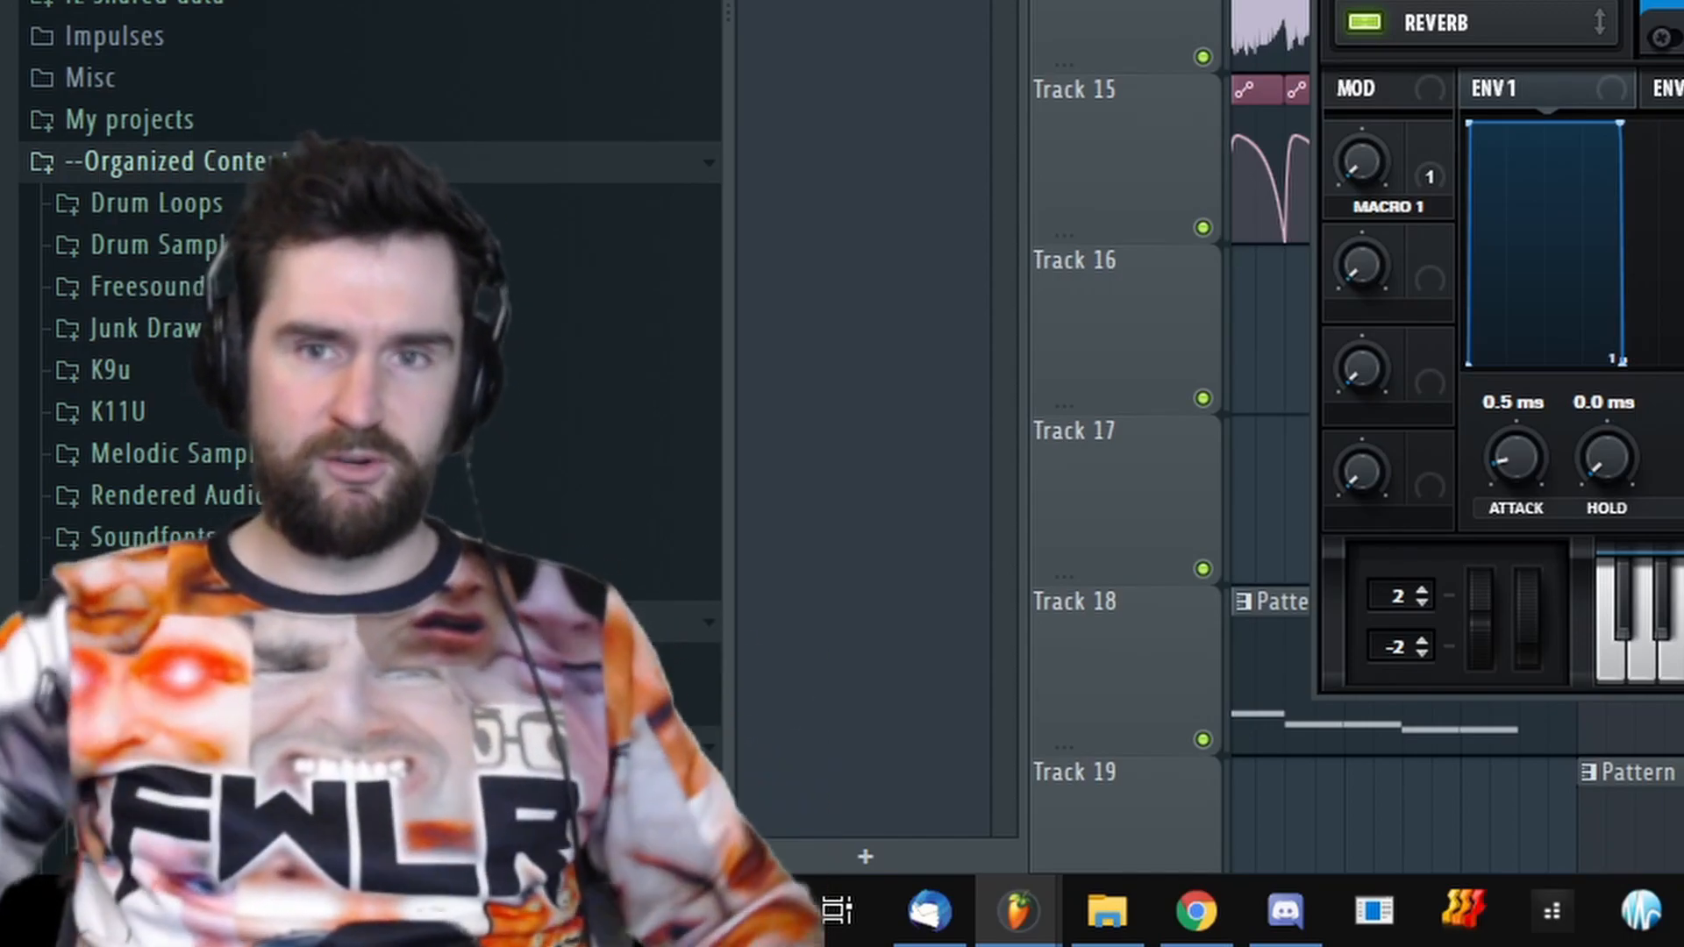
# Close Serum #3 and play the section from bar 9 while looking over its layered tracks in the playlist
pyautogui.press('Escape')
pyautogui.scroll(4, 1512, 27)
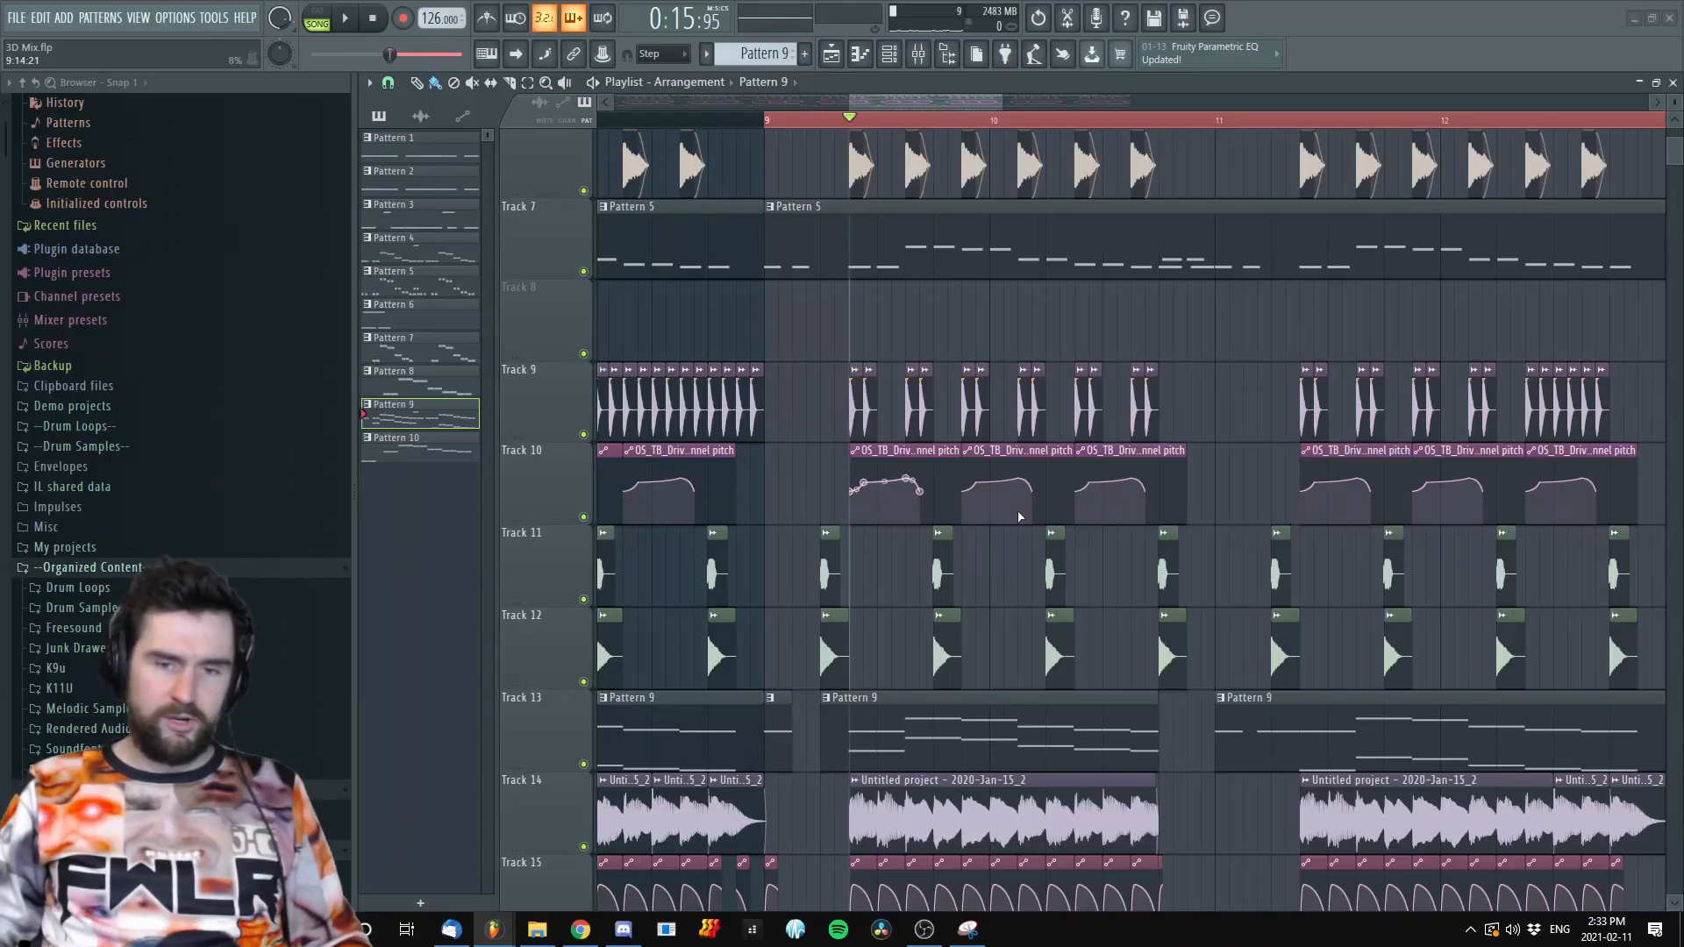
pyautogui.moveTo(1018, 514); pyautogui.dragTo(1139, 468)
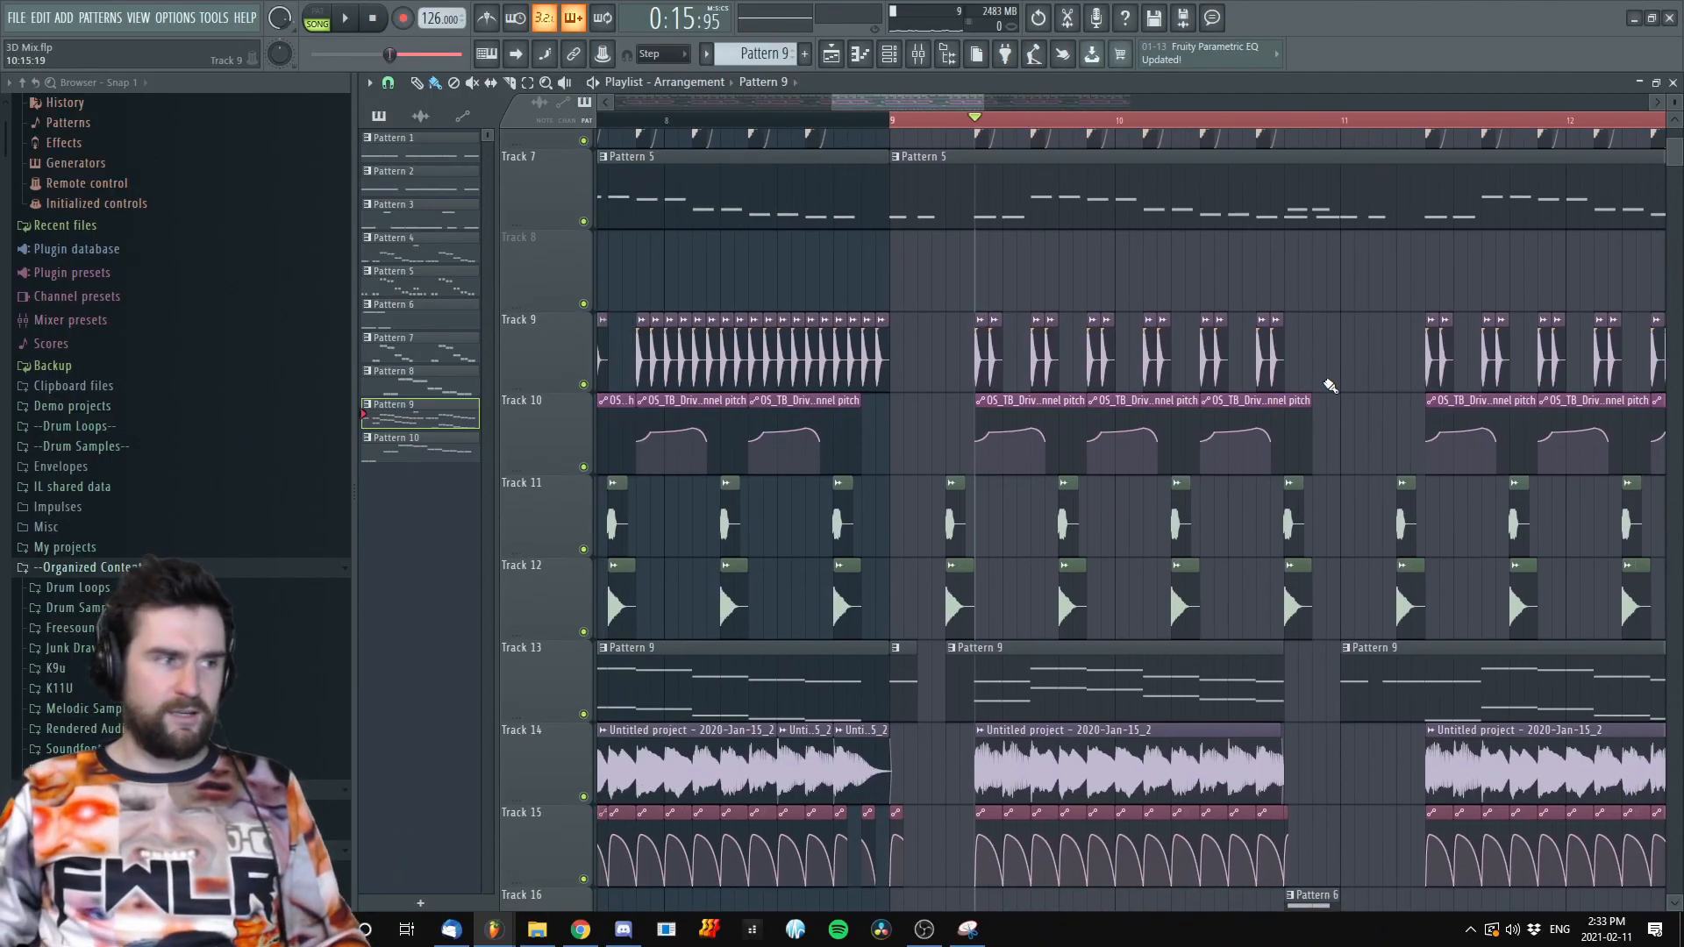
pyautogui.press('space')
pyautogui.moveTo(1303, 417)
pyautogui.mouseDown()
pyautogui.moveTo(1185, 377)
pyautogui.moveTo(999, 415)
pyautogui.mouseUp()
pyautogui.scroll(-1, 939, 575)
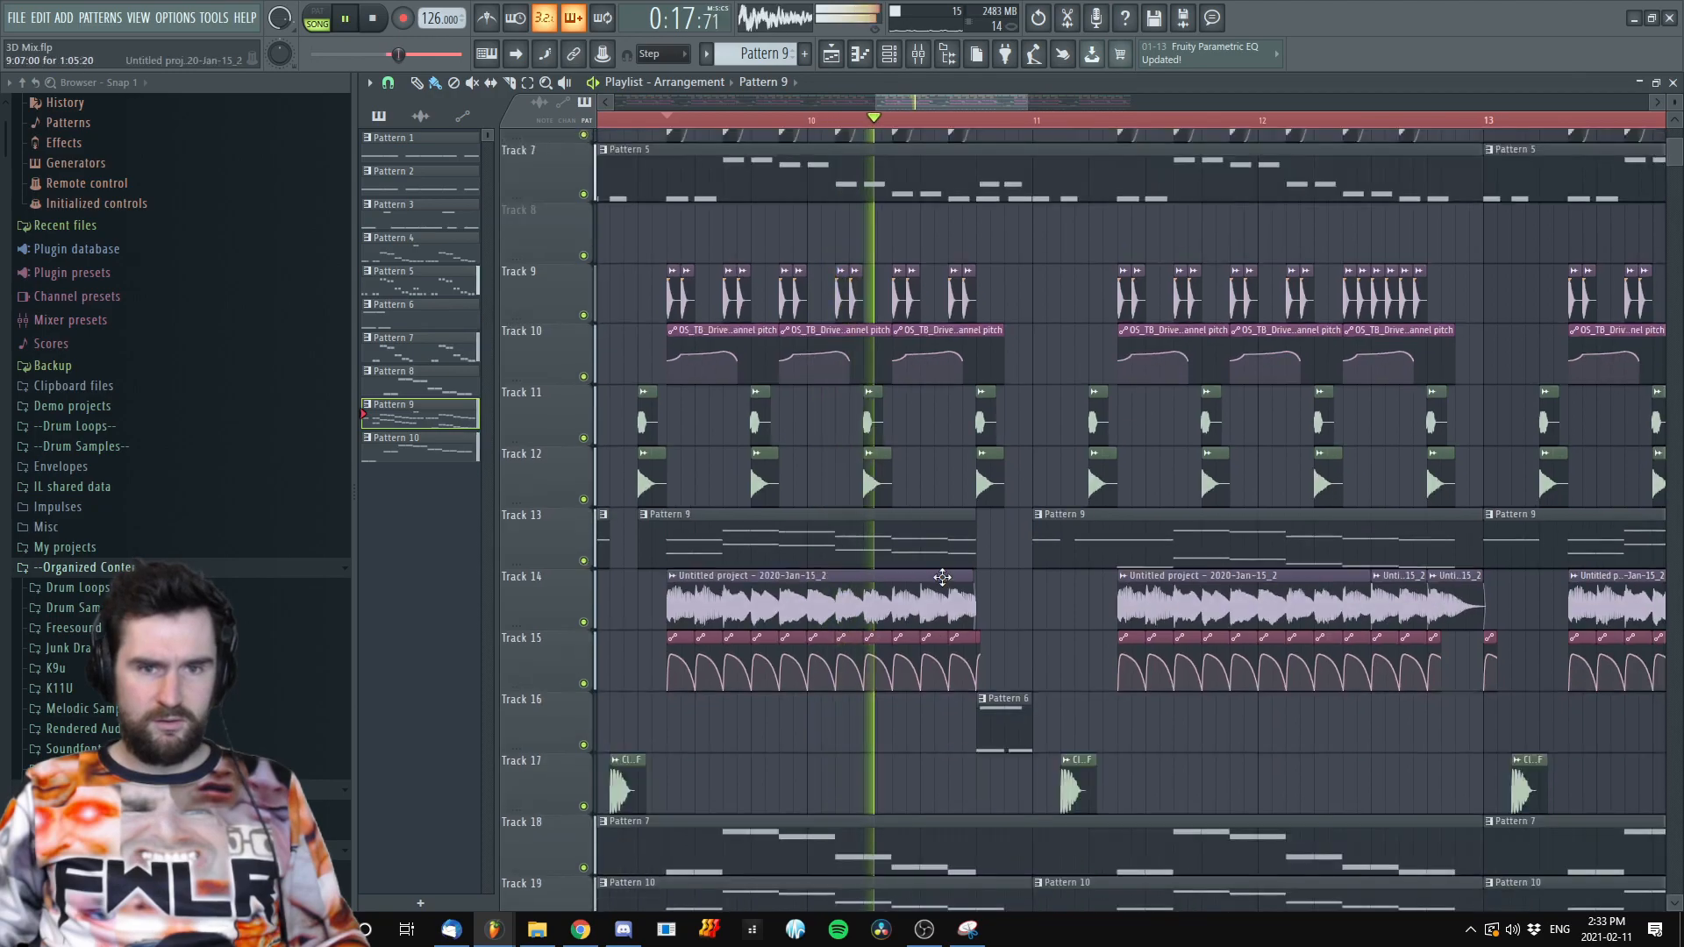
pyautogui.moveTo(940, 575); pyautogui.dragTo(1089, 413)
pyautogui.moveTo(1299, 624); pyautogui.dragTo(1223, 487)
pyautogui.press('space')
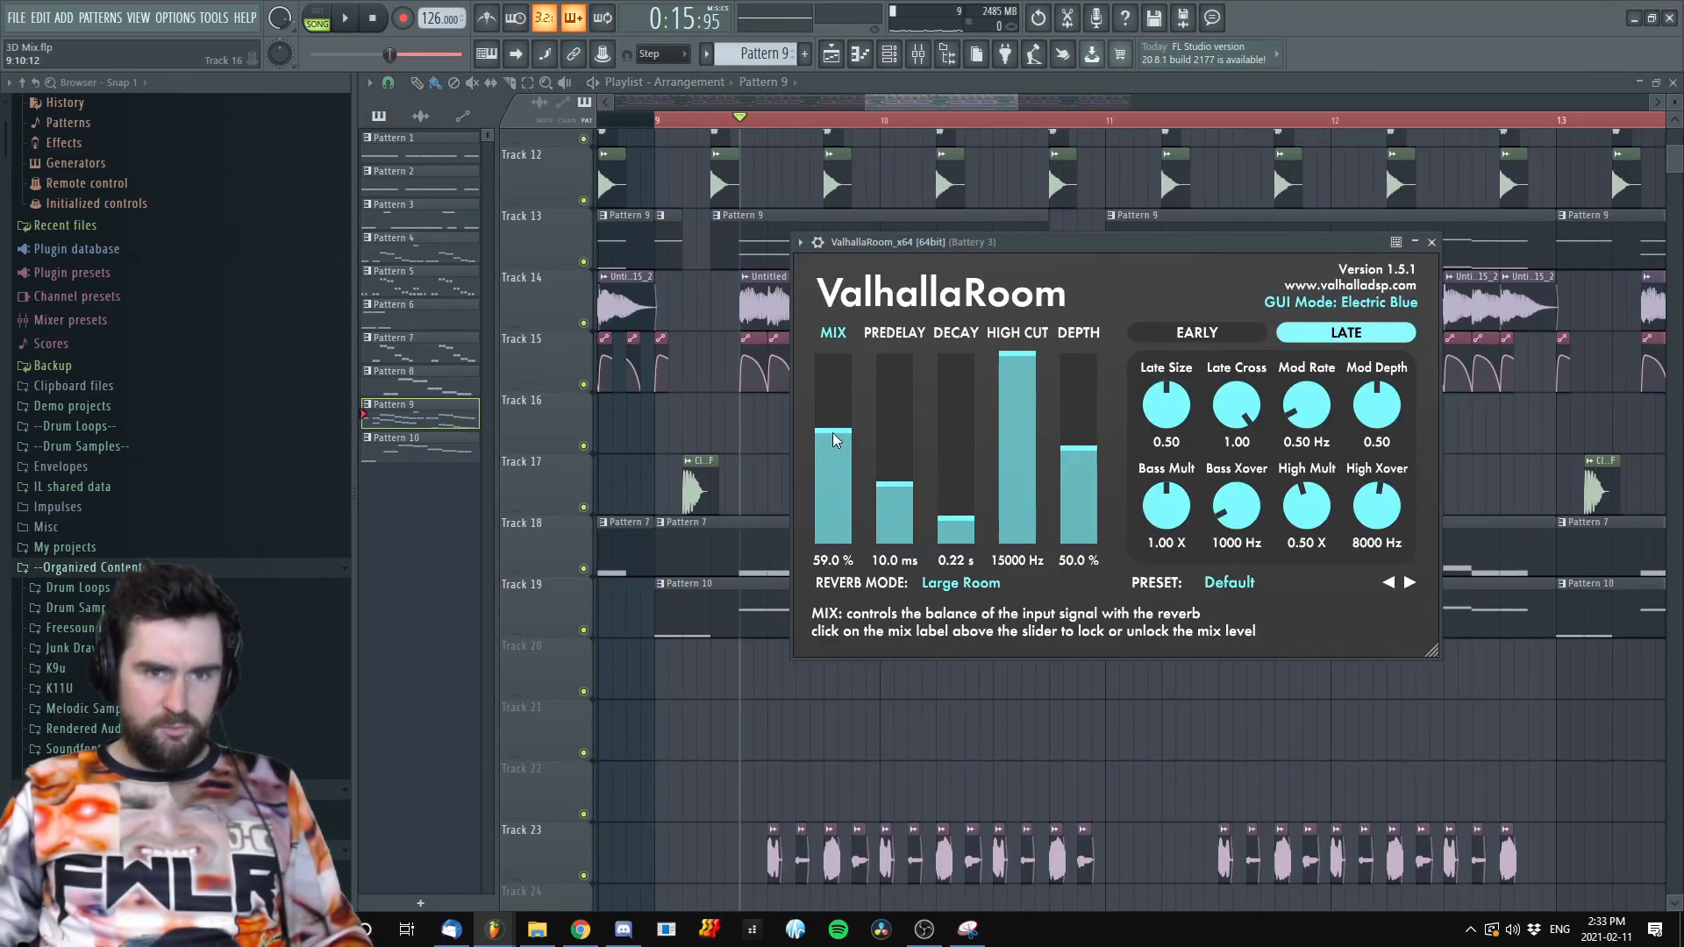
# Close ValhallaRoom and replay the section, checking the Vocoder Car mixer track and the arrangement around Tracks 9 to 19
pyautogui.click(1433, 242)
pyautogui.press('space')
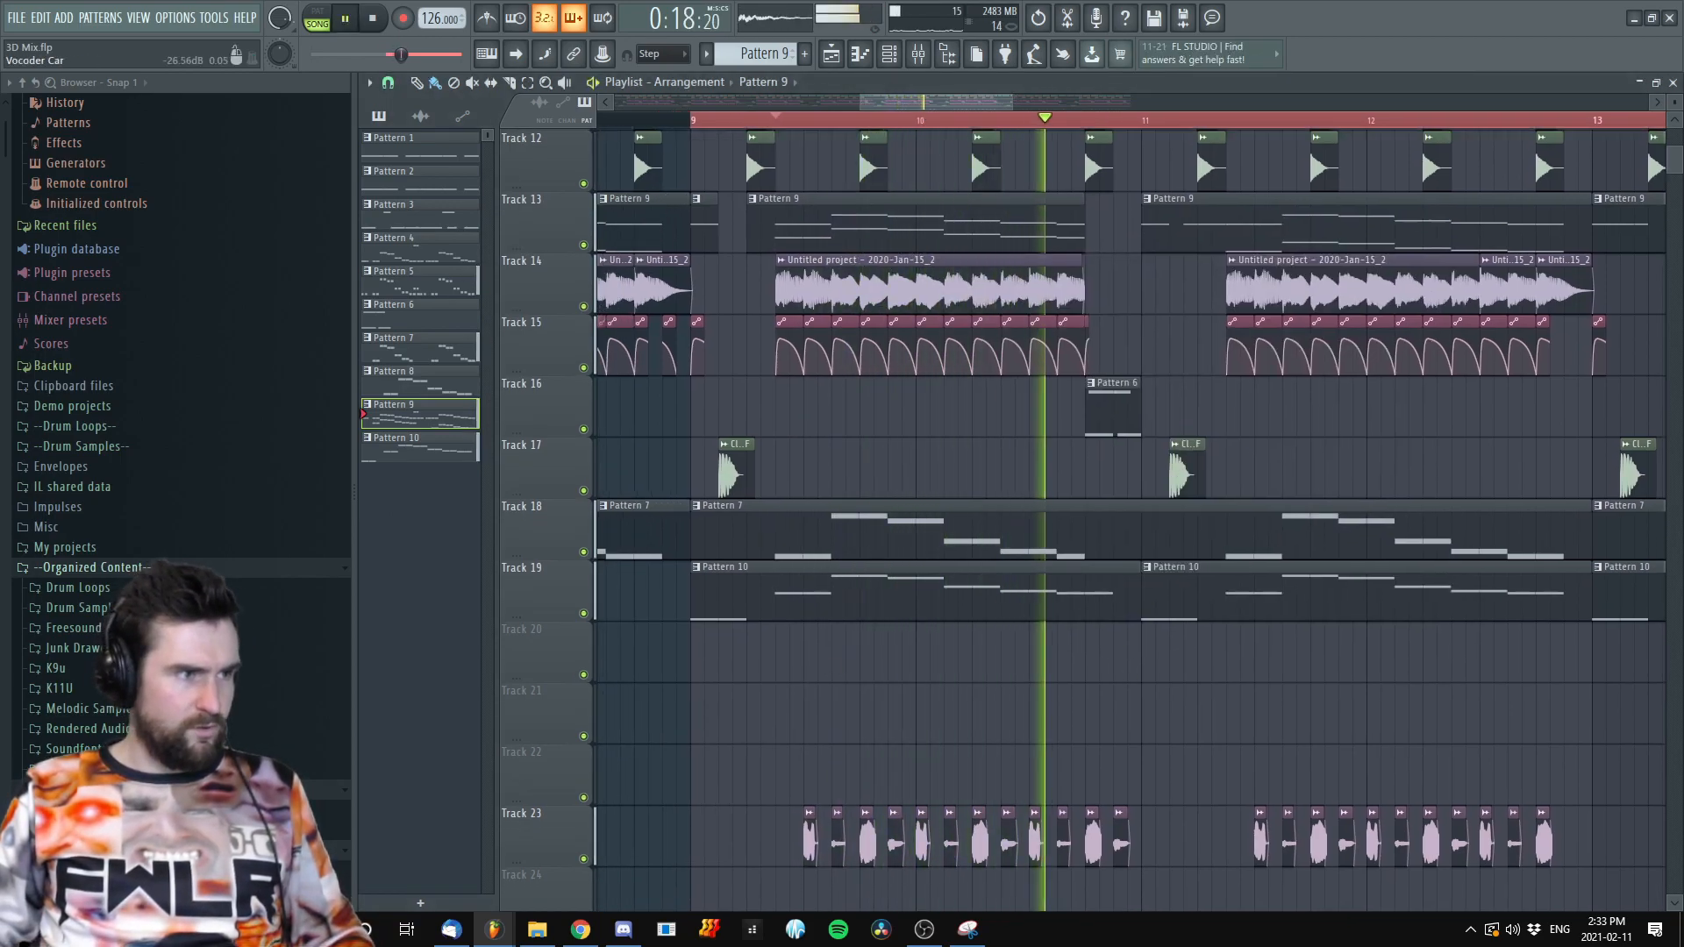
pyautogui.press('space')
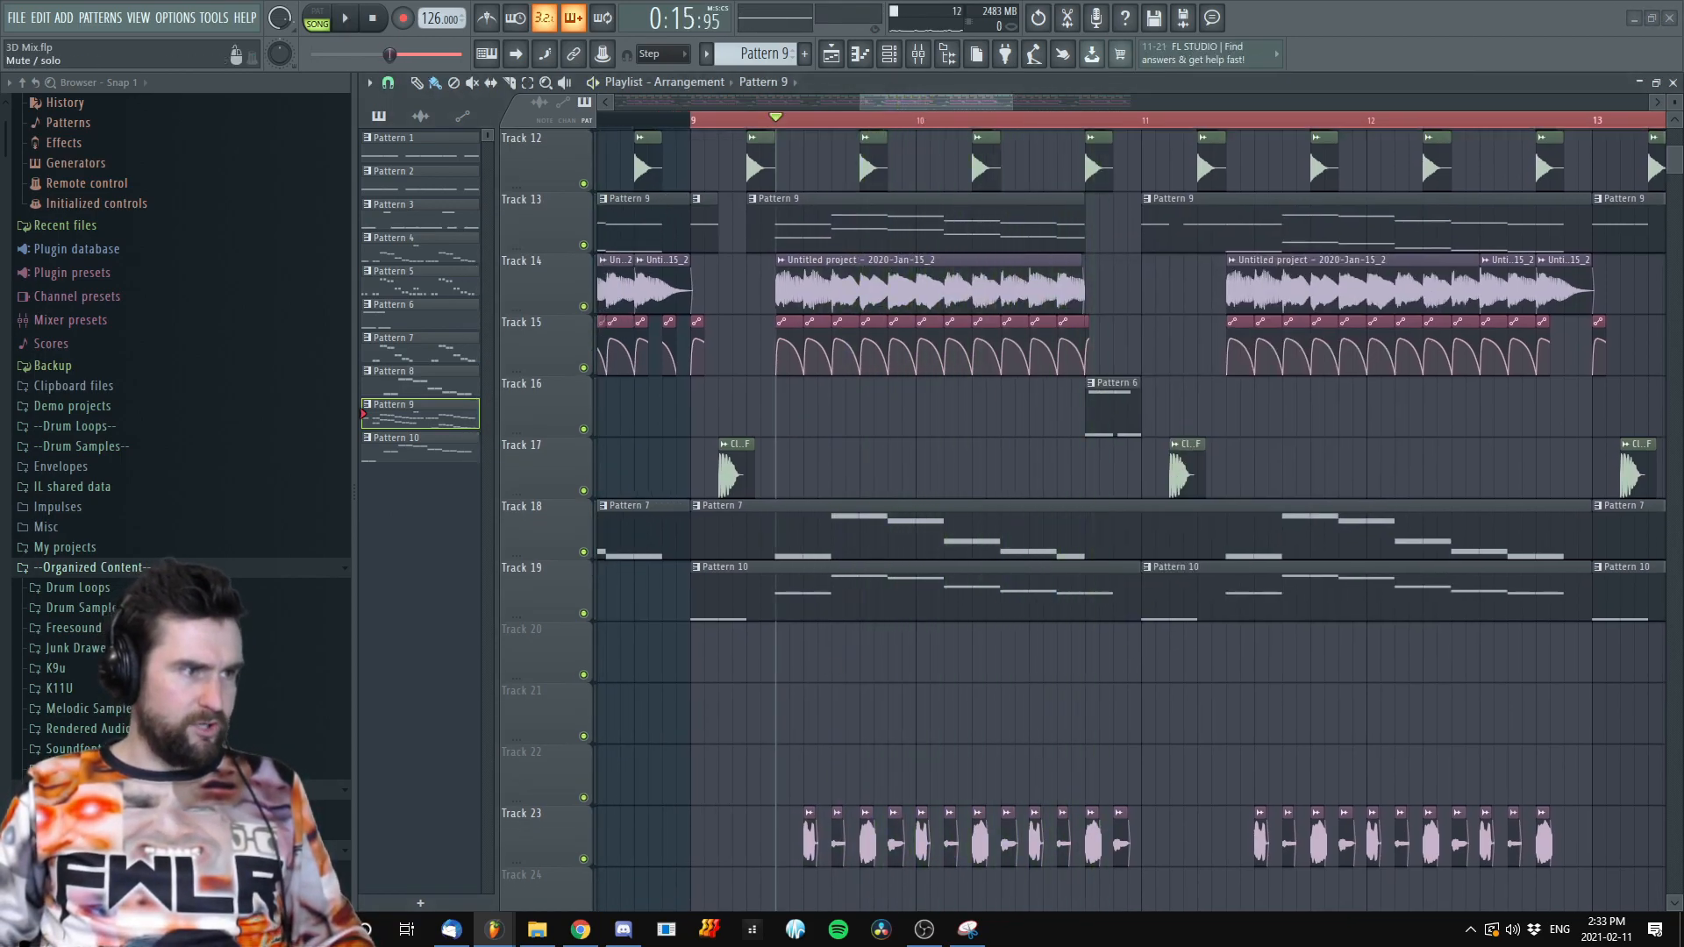
pyautogui.scroll(3, 1309, 183)
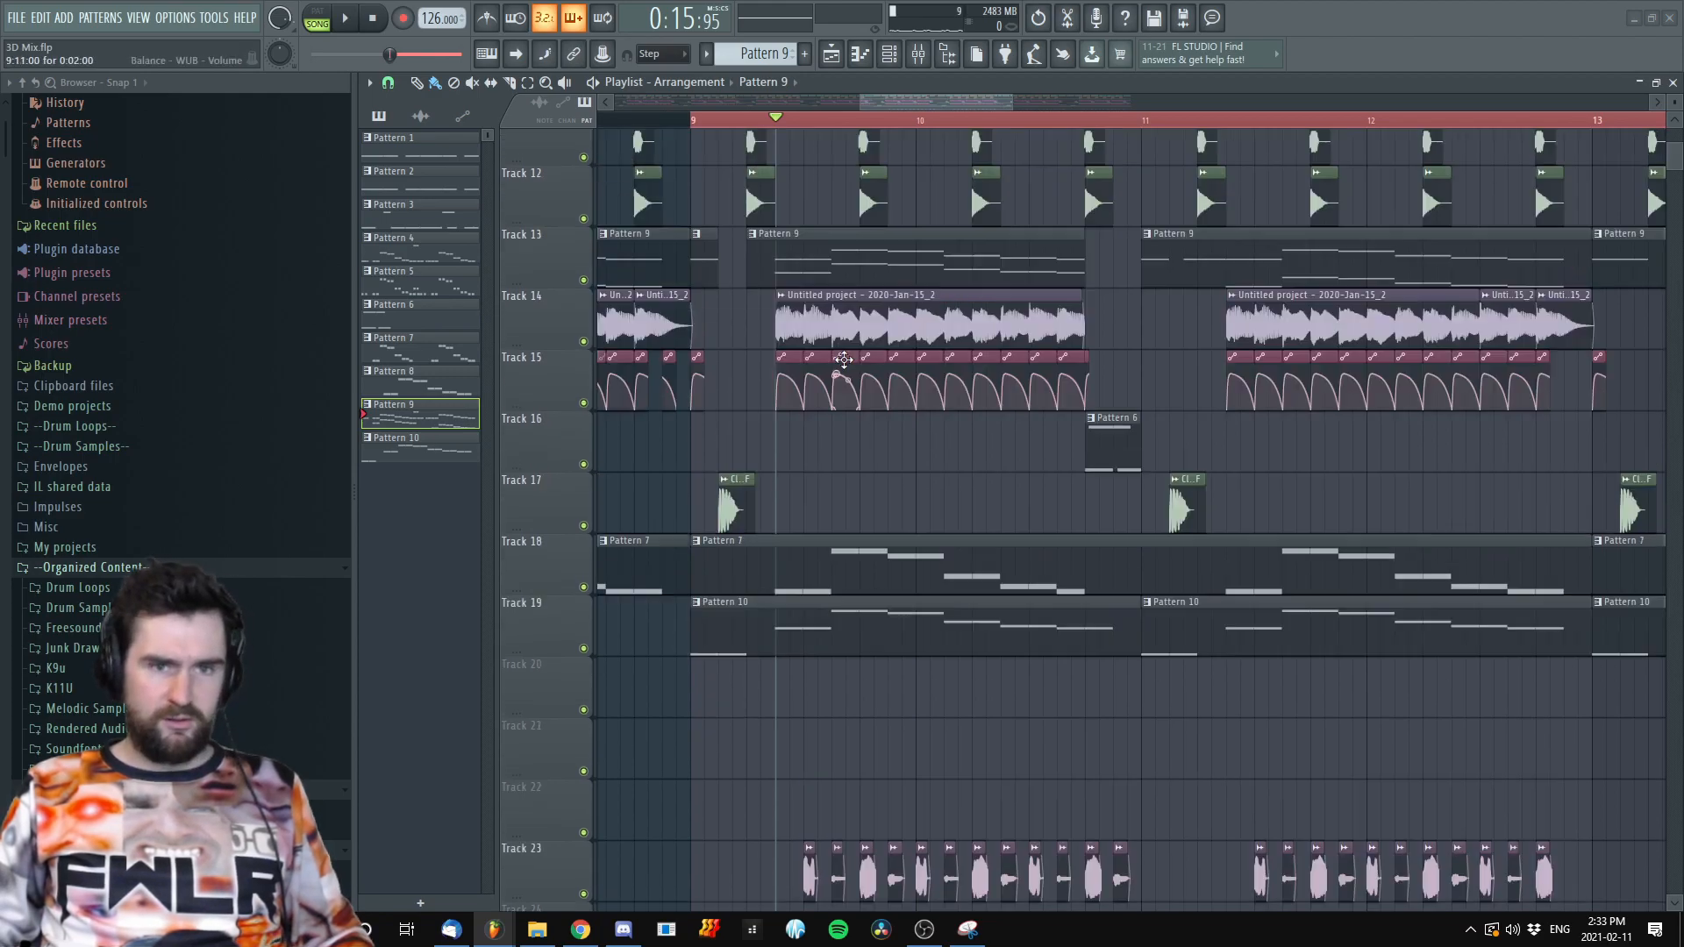
pyautogui.press('space')
pyautogui.moveTo(1014, 548); pyautogui.dragTo(1000, 571)
pyautogui.scroll(-2, 992, 632)
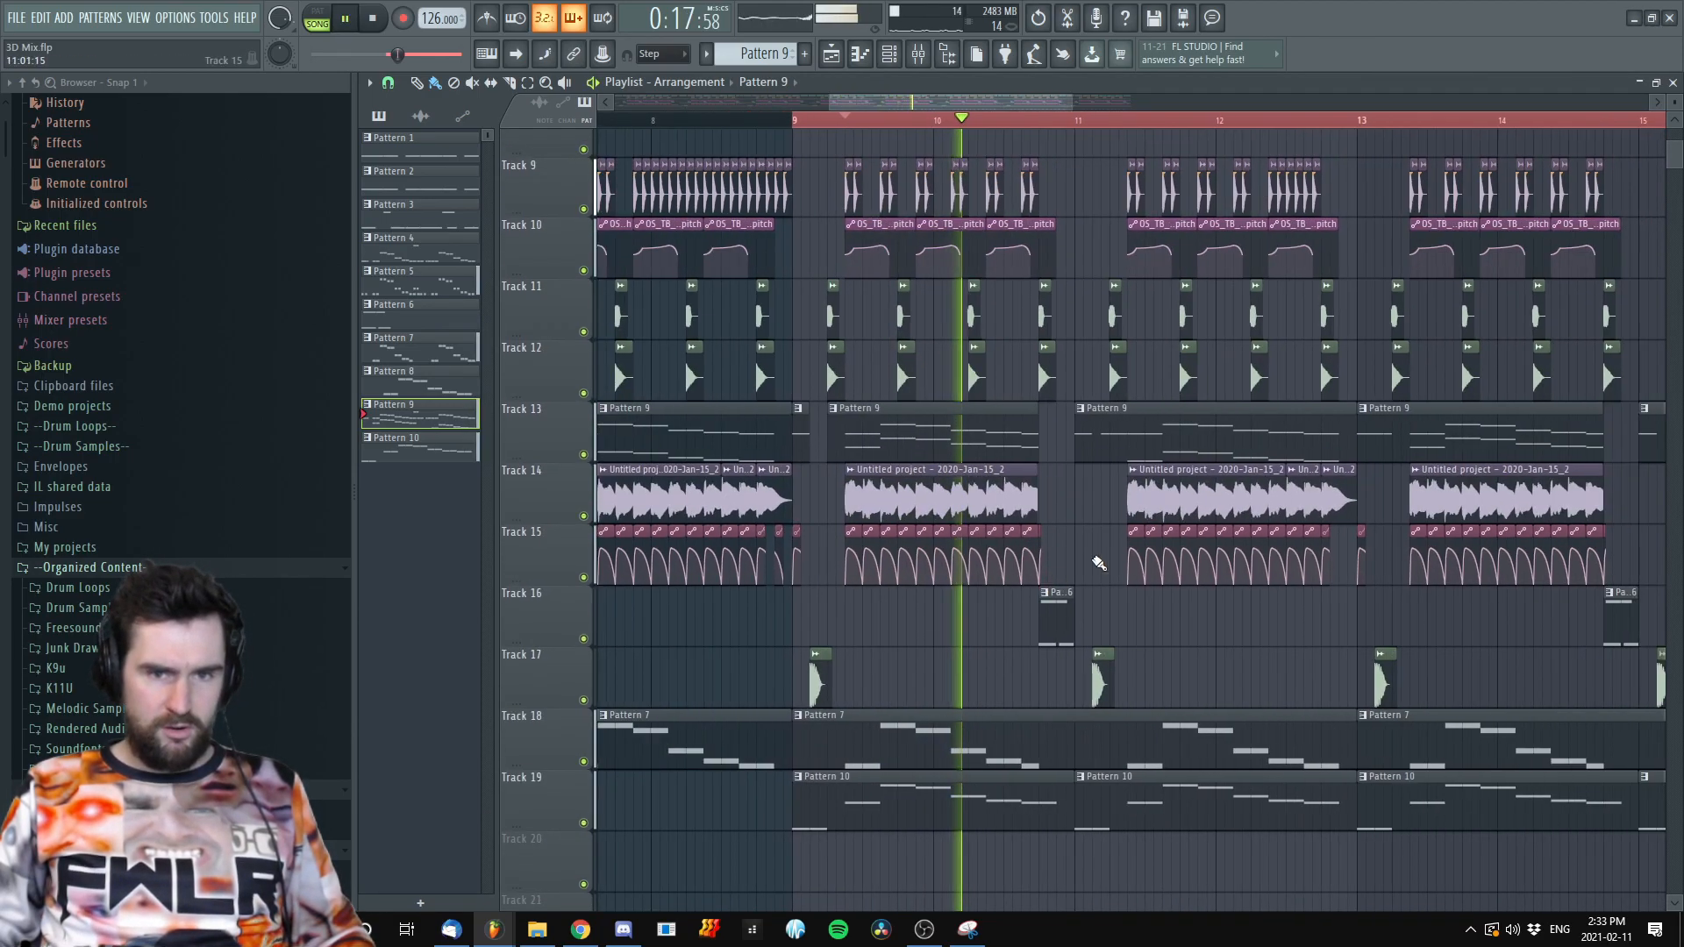
pyautogui.scroll(1, 1084, 587)
pyautogui.press('space')
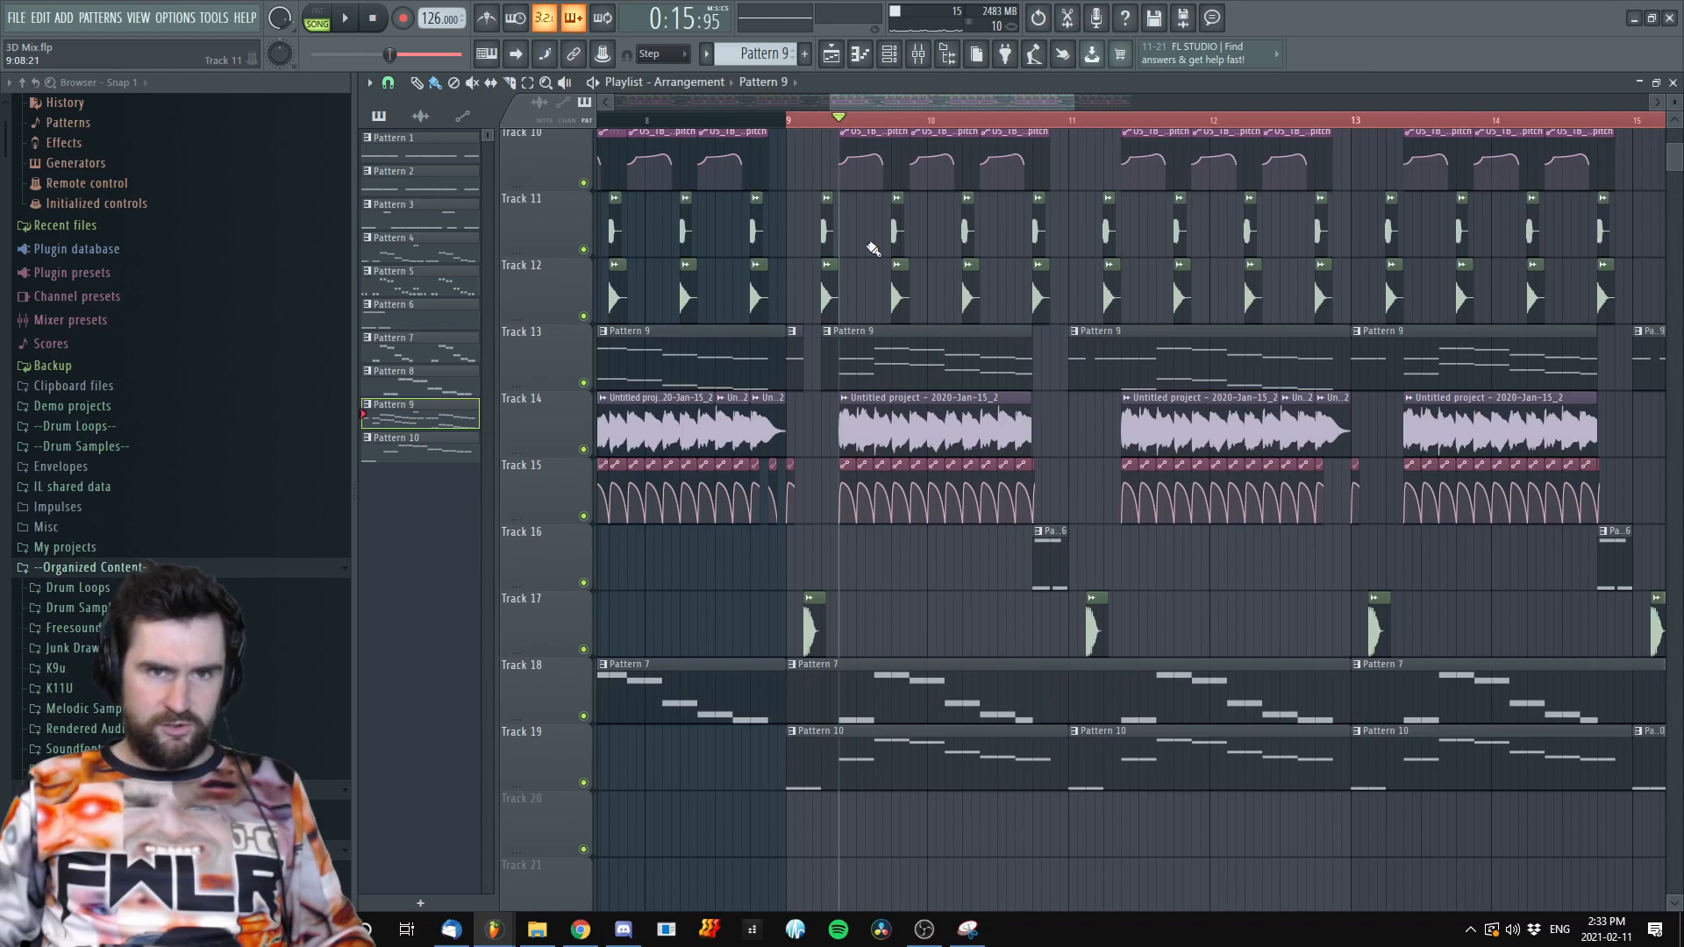
# Audition the section repeatedly while checking individual mixer tracks against the clips on Tracks 10 to 23
pyautogui.scroll(3, 873, 248)
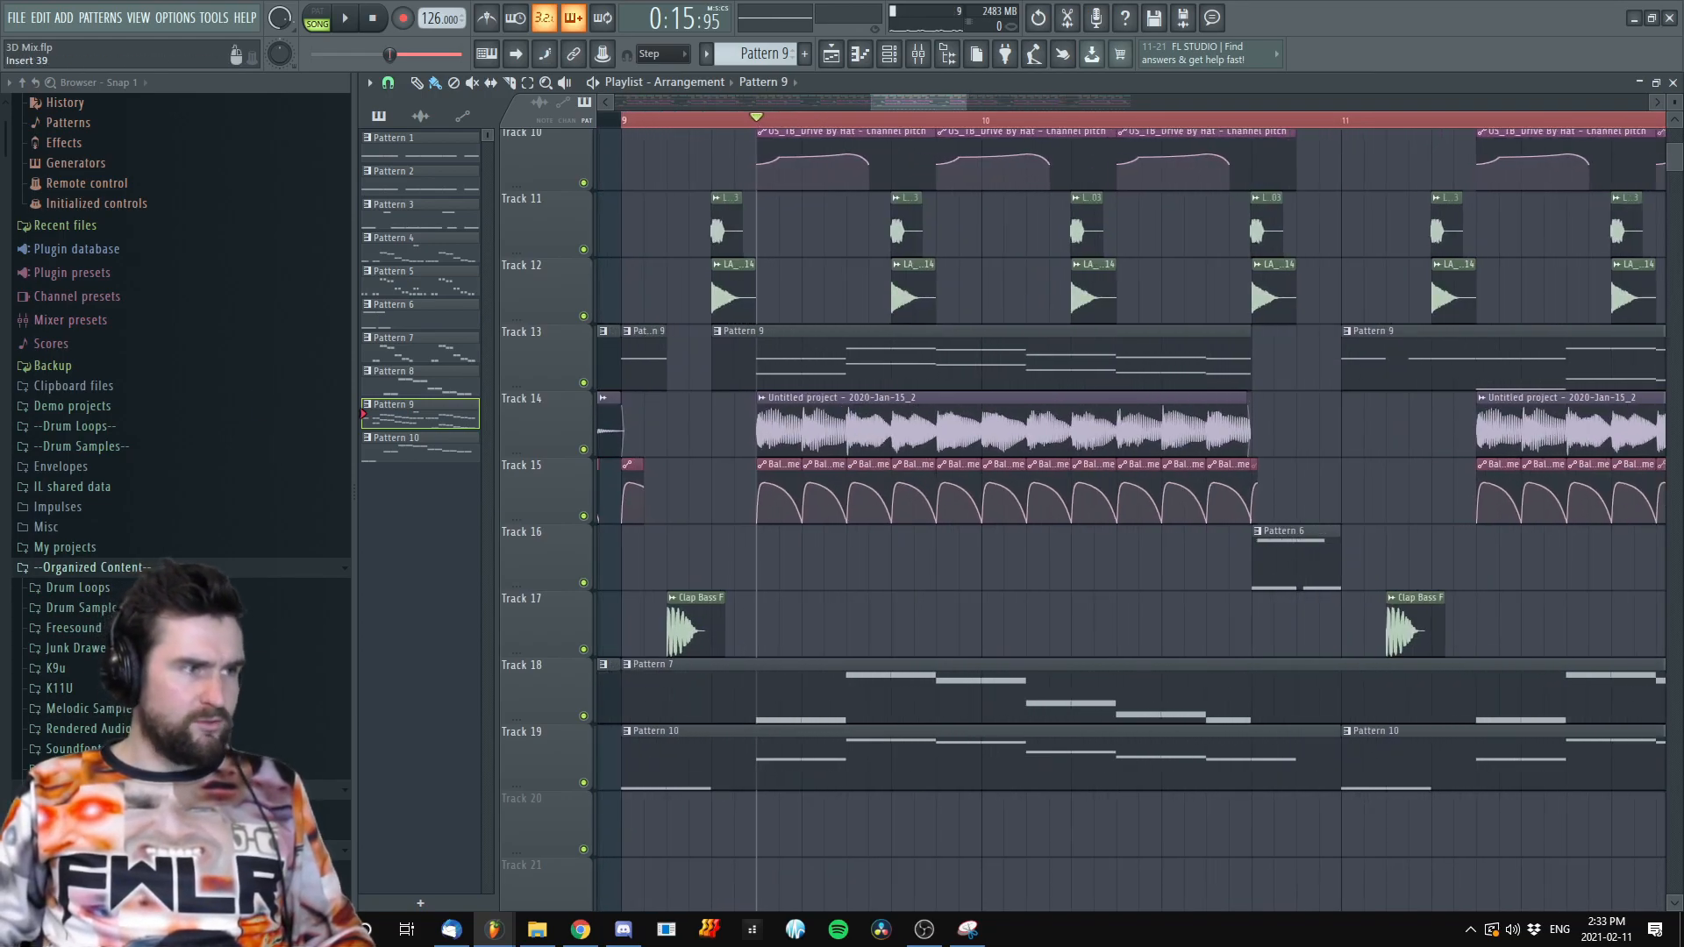
pyautogui.press('space')
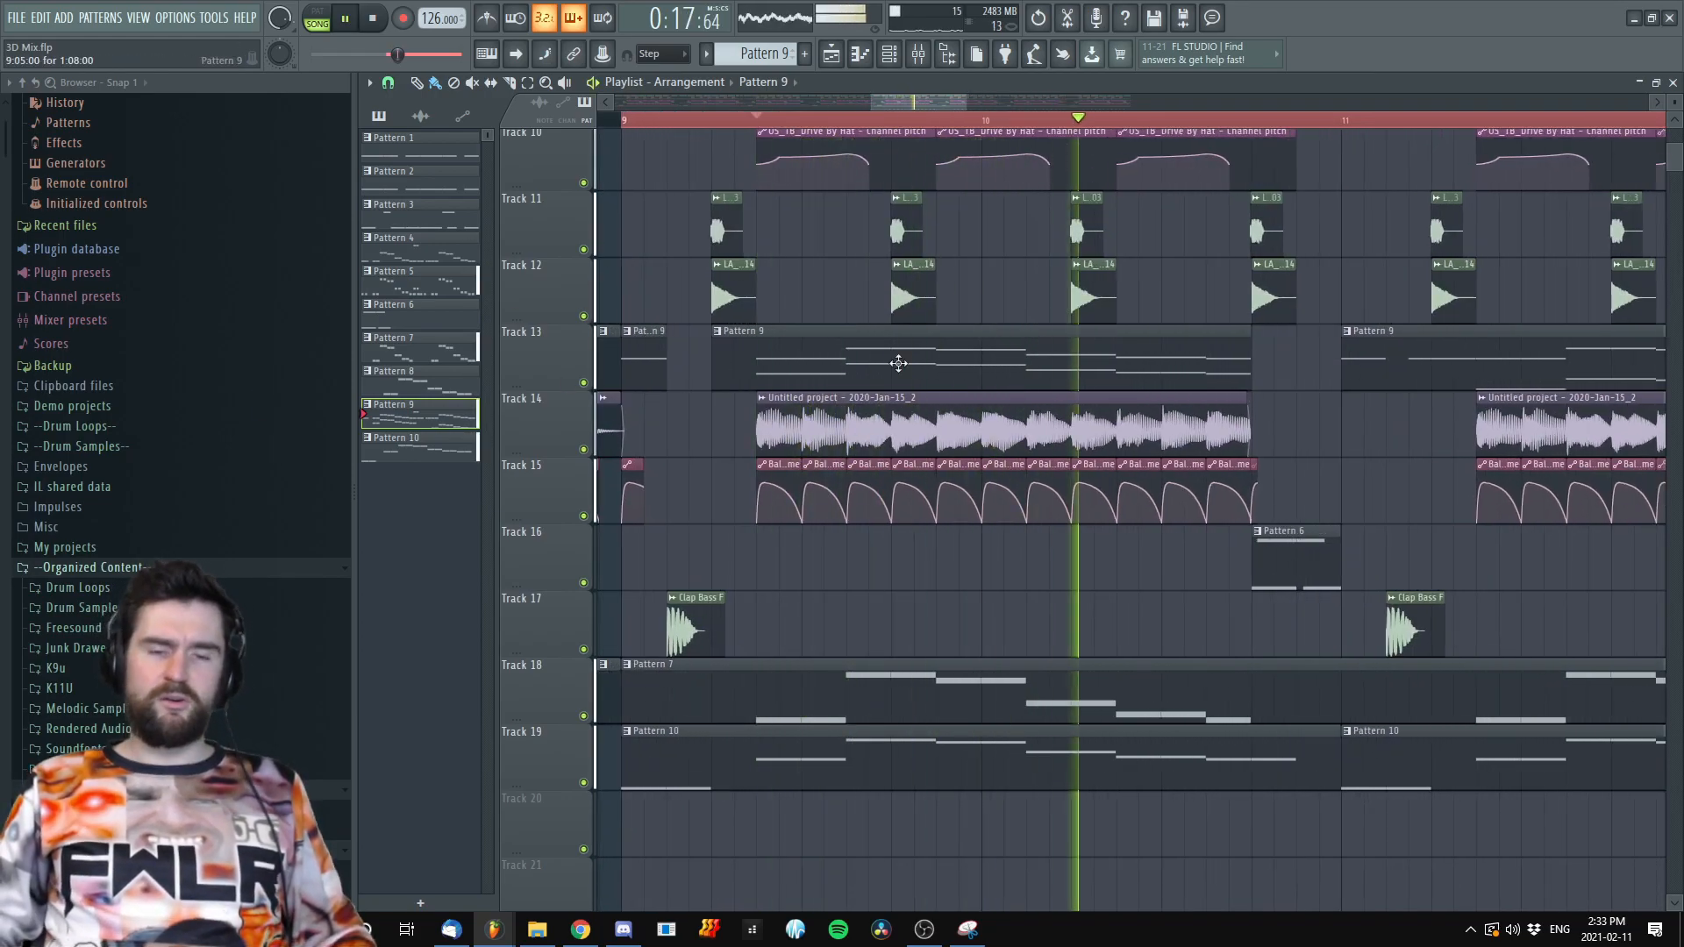
pyautogui.scroll(-3, 898, 362)
pyautogui.press('space')
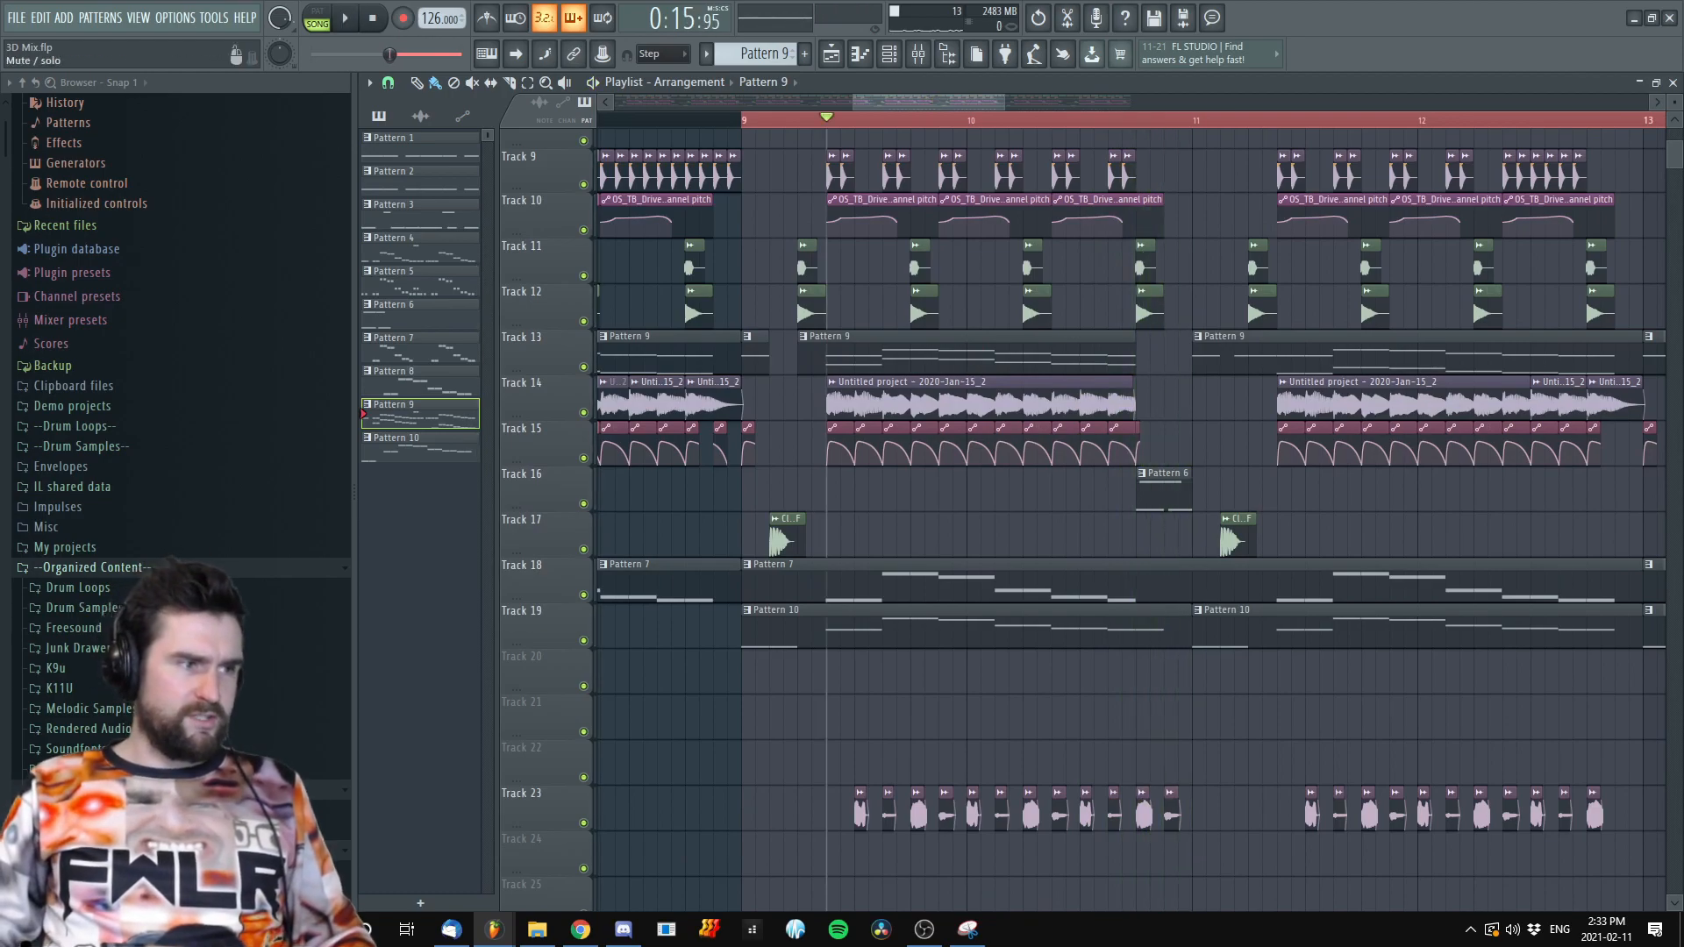
pyautogui.press('space')
pyautogui.press('space')
pyautogui.press('space')
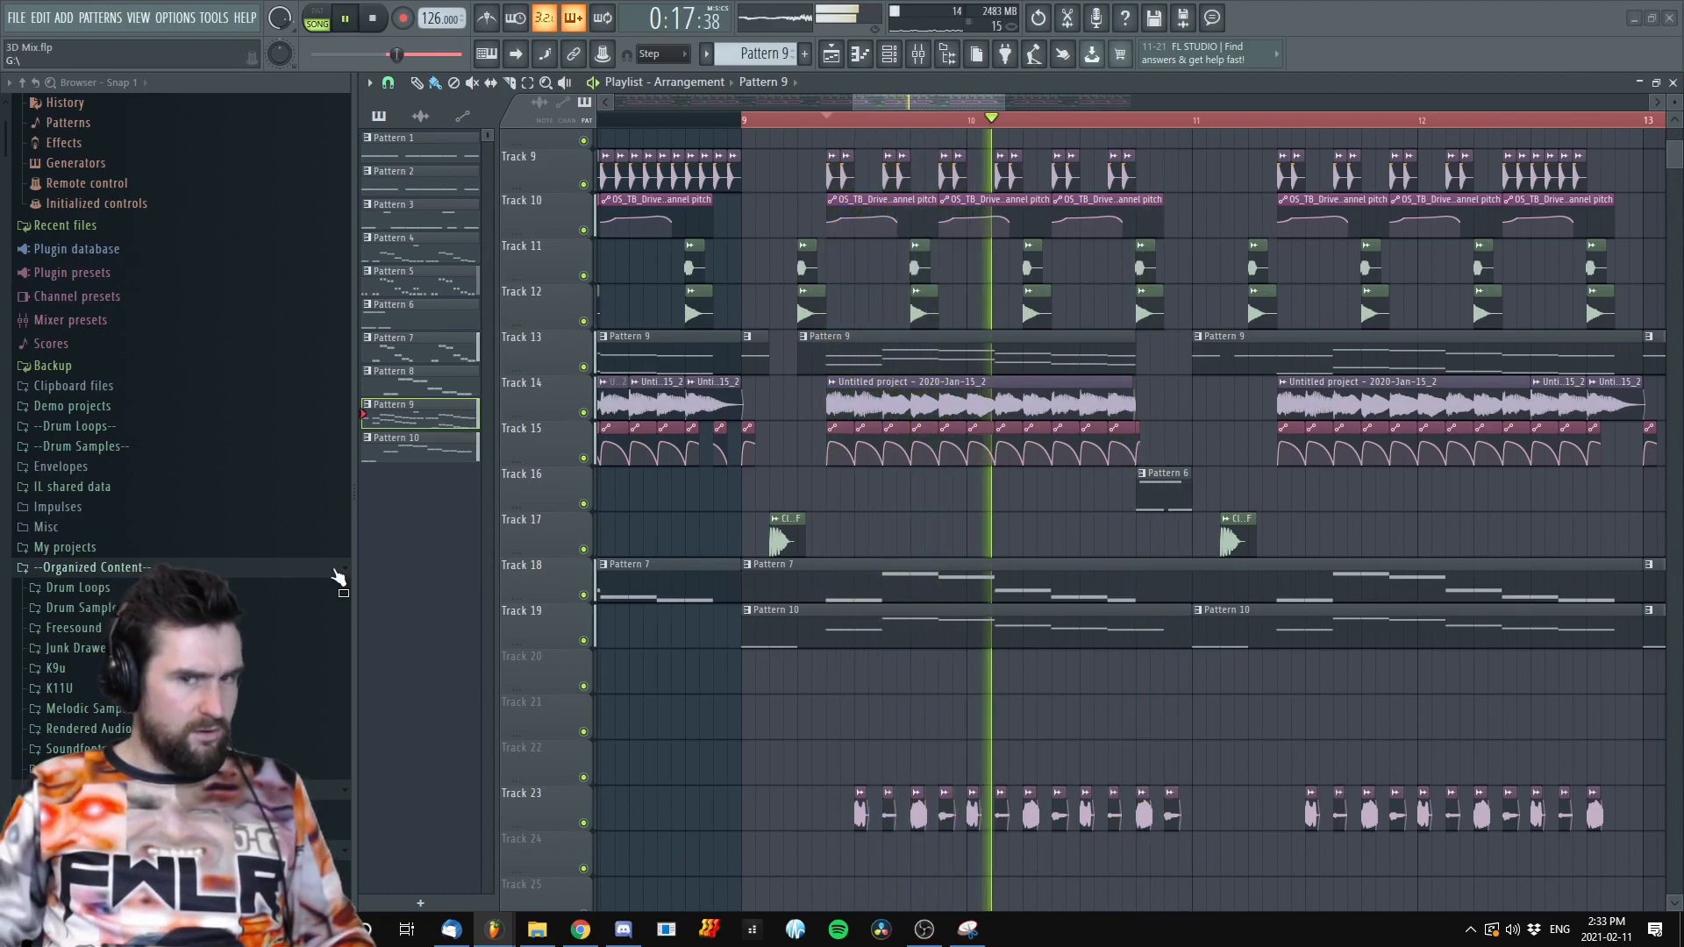
pyautogui.scroll(-7, 1056, 585)
pyautogui.scroll(-3, 983, 530)
pyautogui.press('space')
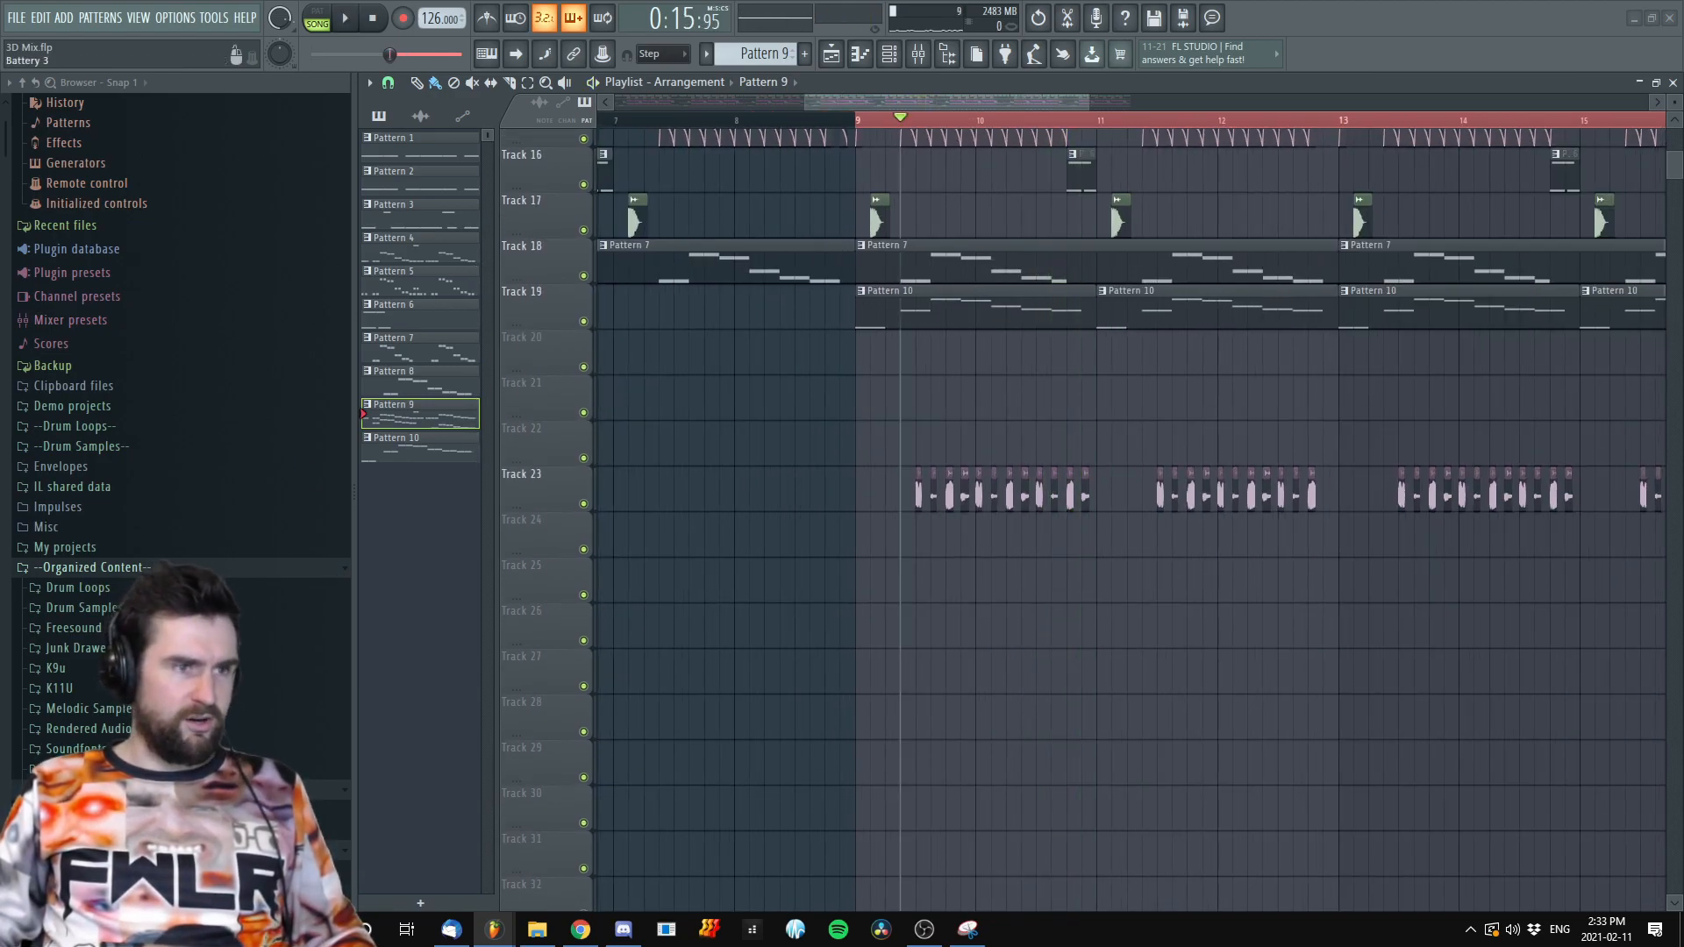
# Move the playback start to just before bar 11 and audition the Fruity Stereo Enhancer on the Serum #4 mixer track
pyautogui.scroll(4, 1056, 438)
pyautogui.click(1068, 120)
pyautogui.press('space')
pyautogui.scroll(3, 1041, 669)
pyautogui.press('space')
pyautogui.press('space')
pyautogui.press('space')
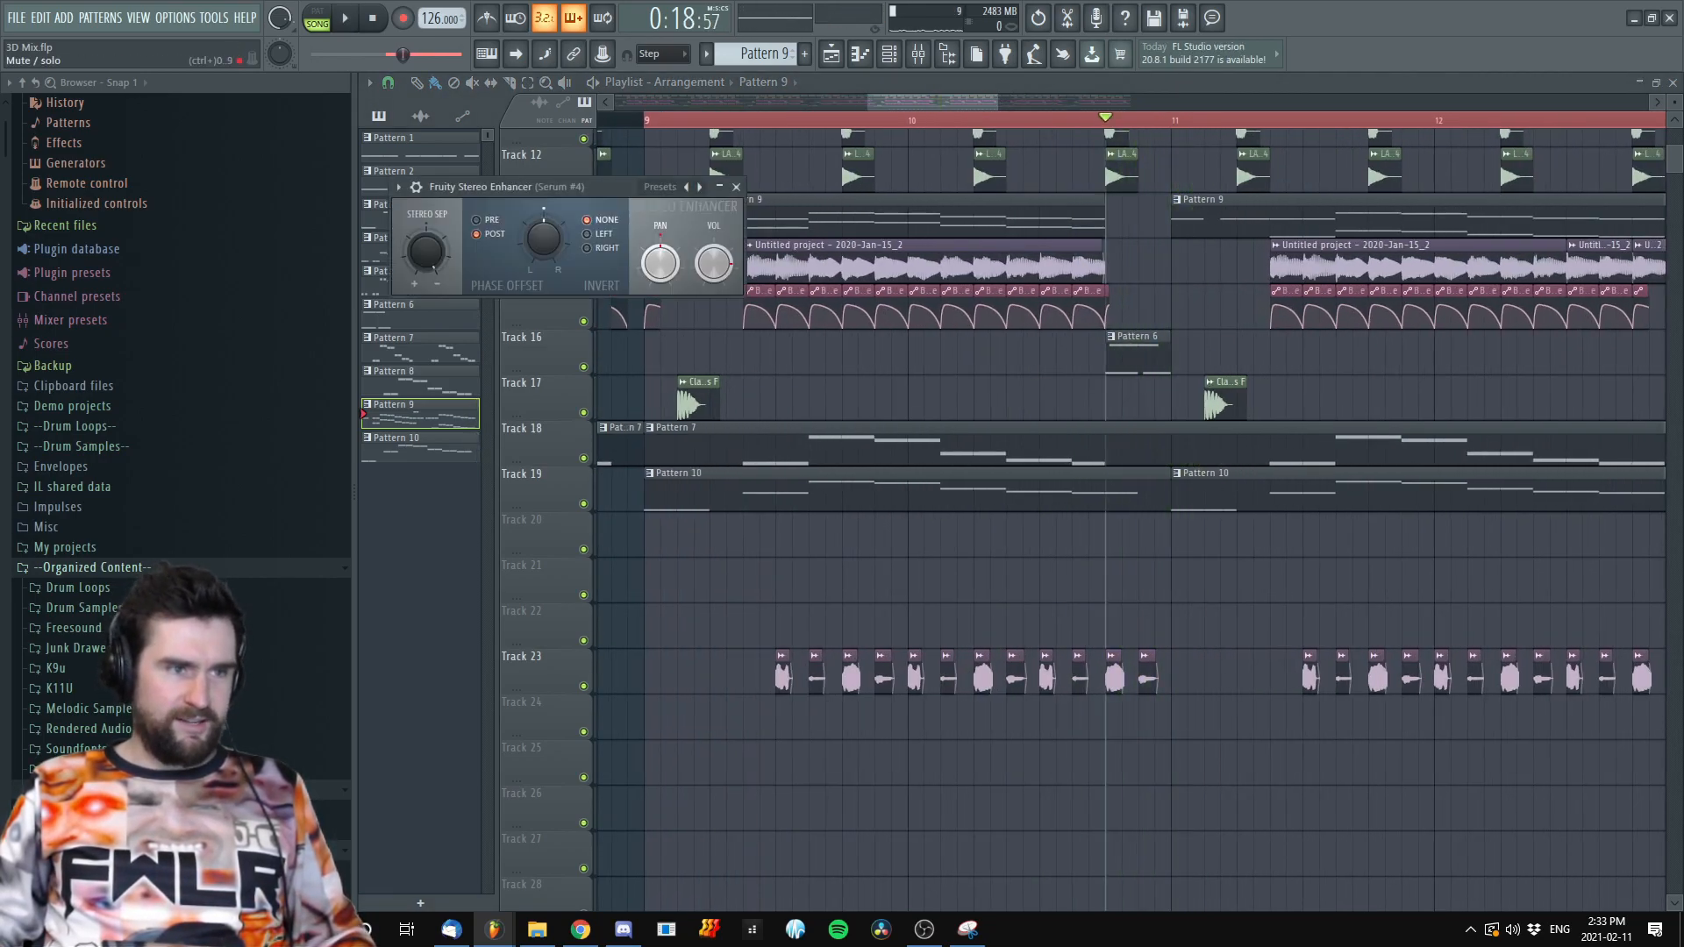
pyautogui.press('space')
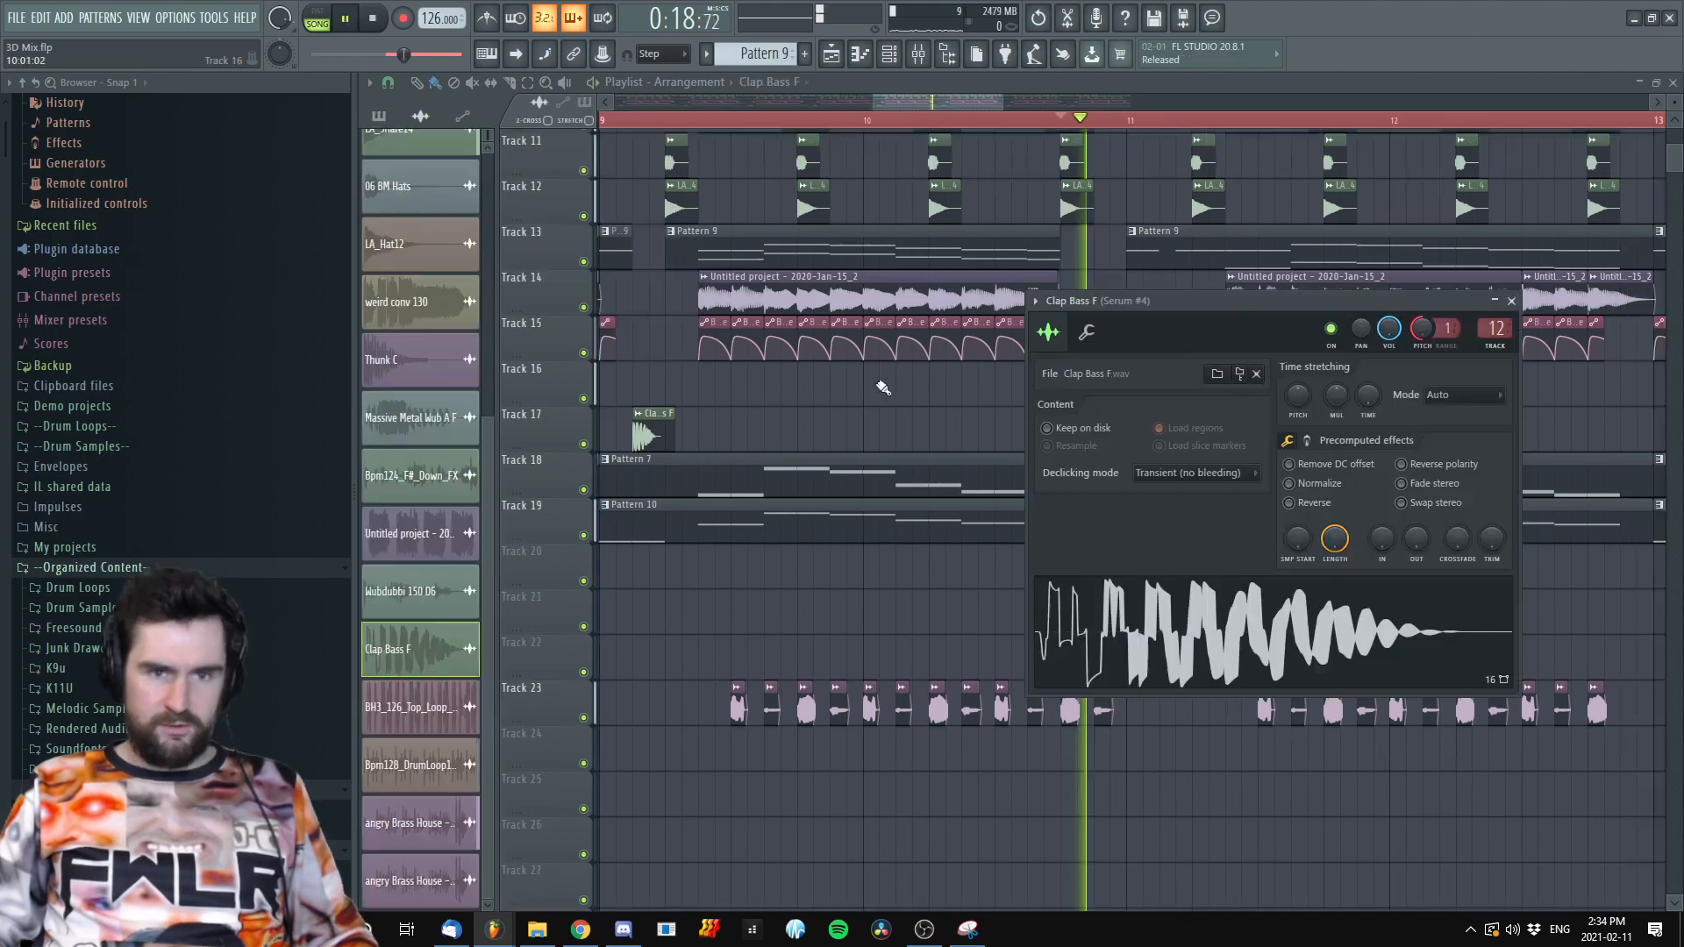
# Listen to the Clap Bass F sample routed to the Serum #4 mixer track, then stop playback
pyautogui.scroll(-3, 880, 383)
pyautogui.moveTo(1180, 409); pyautogui.dragTo(1312, 403)
pyautogui.scroll(-2, 924, 405)
pyautogui.press('space')
pyautogui.scroll(5, 1214, 500)
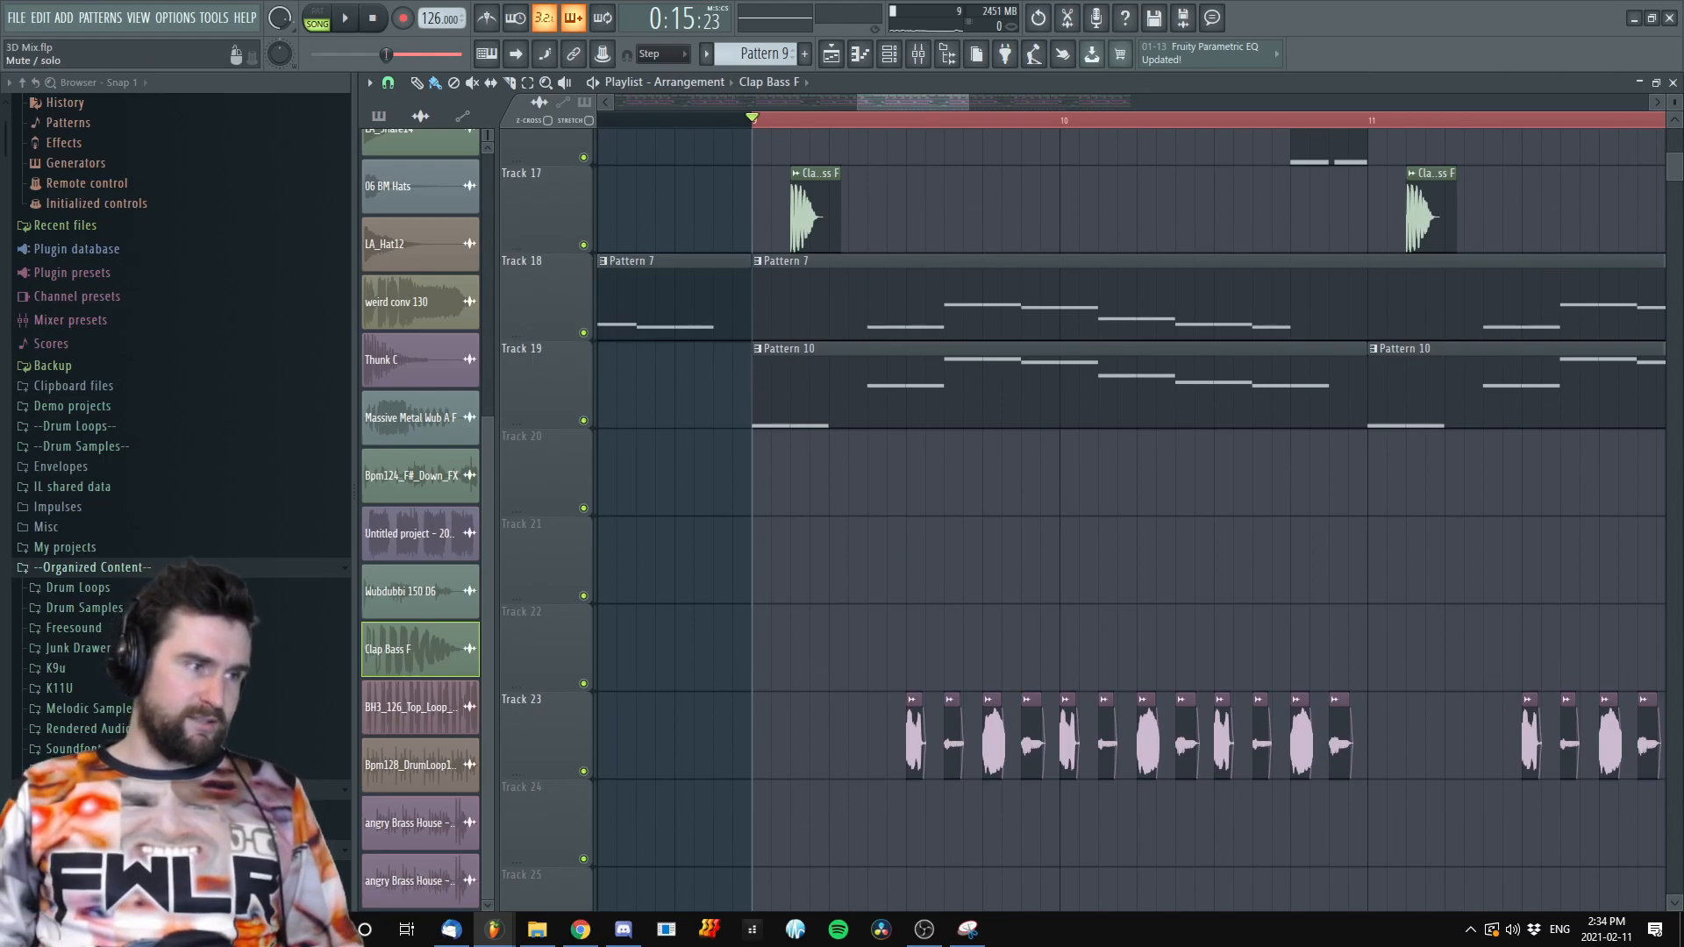
# Play from bar 9 and examine the layering of the Clap Bass F clips with Patterns 7 and 10
pyautogui.press('space')
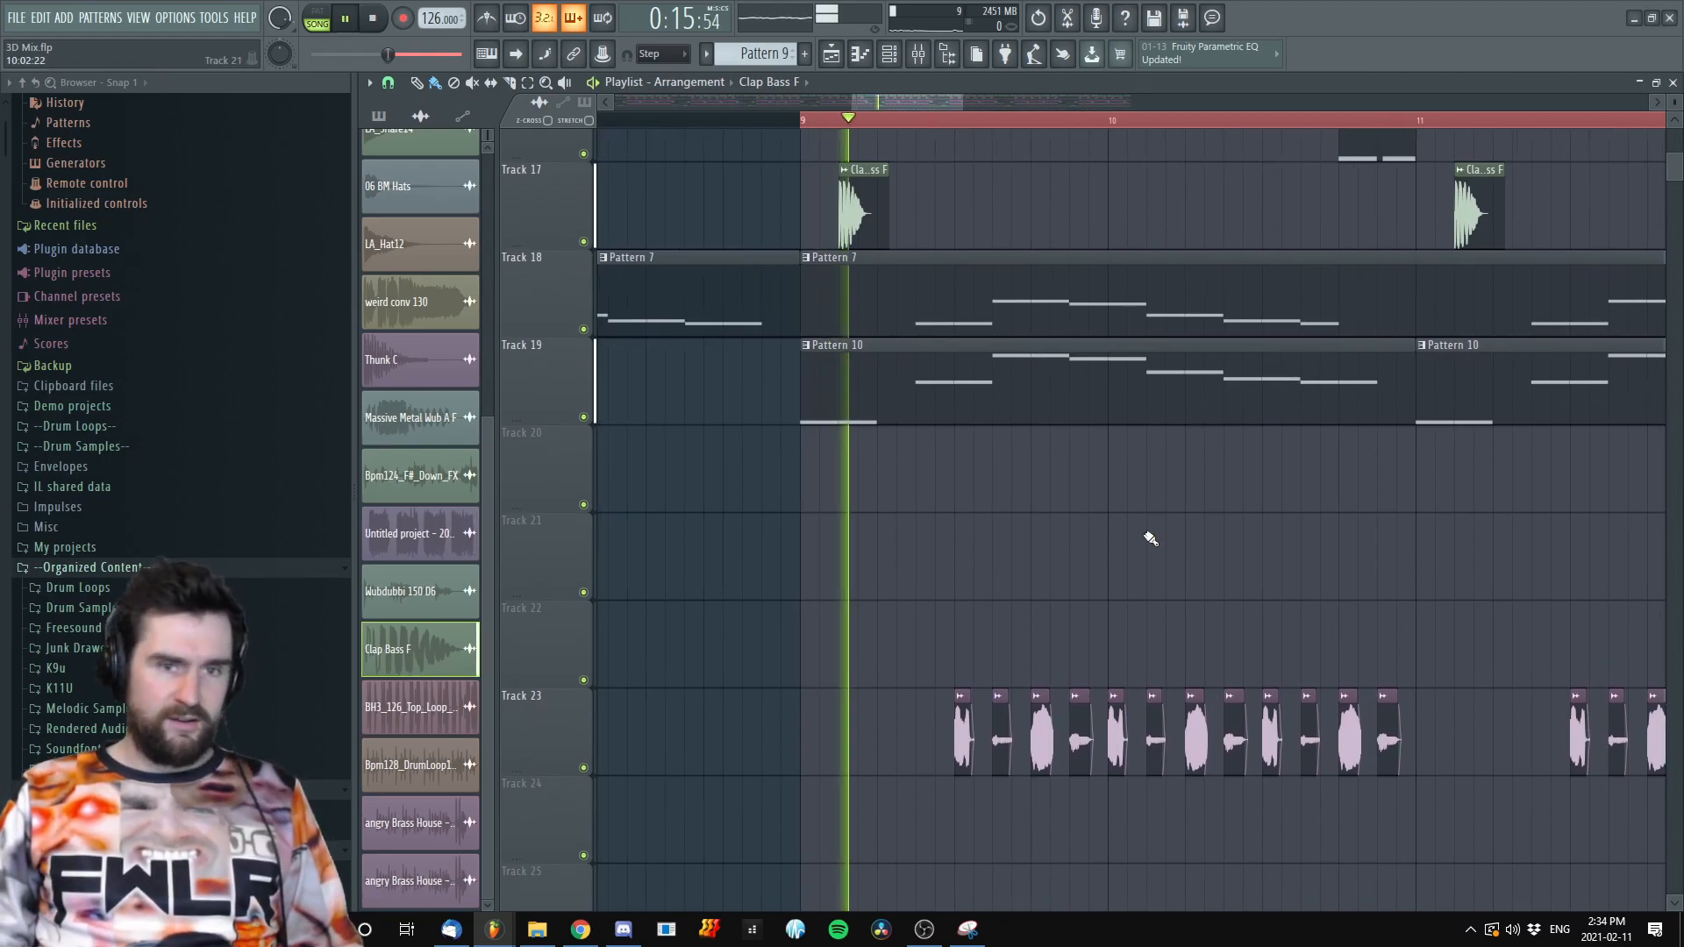
pyautogui.scroll(-4, 872, 507)
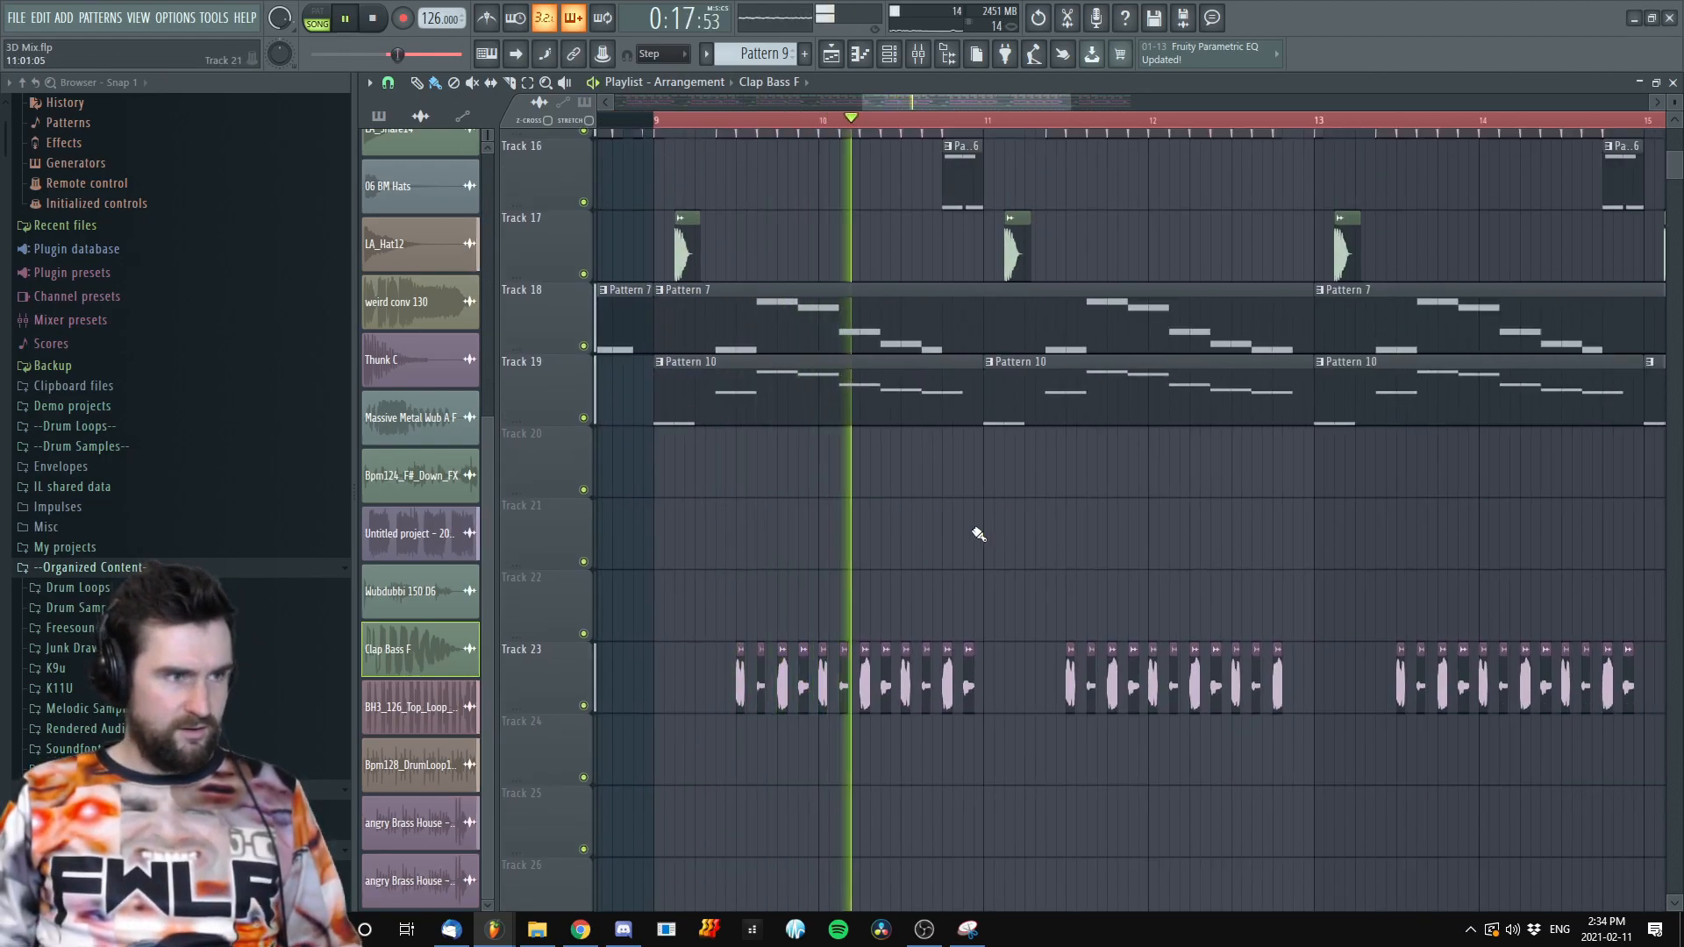
pyautogui.scroll(1, 1135, 481)
pyautogui.scroll(-4, 1135, 481)
pyautogui.scroll(-3, 1230, 405)
pyautogui.press('space')
pyautogui.scroll(3, 1236, 364)
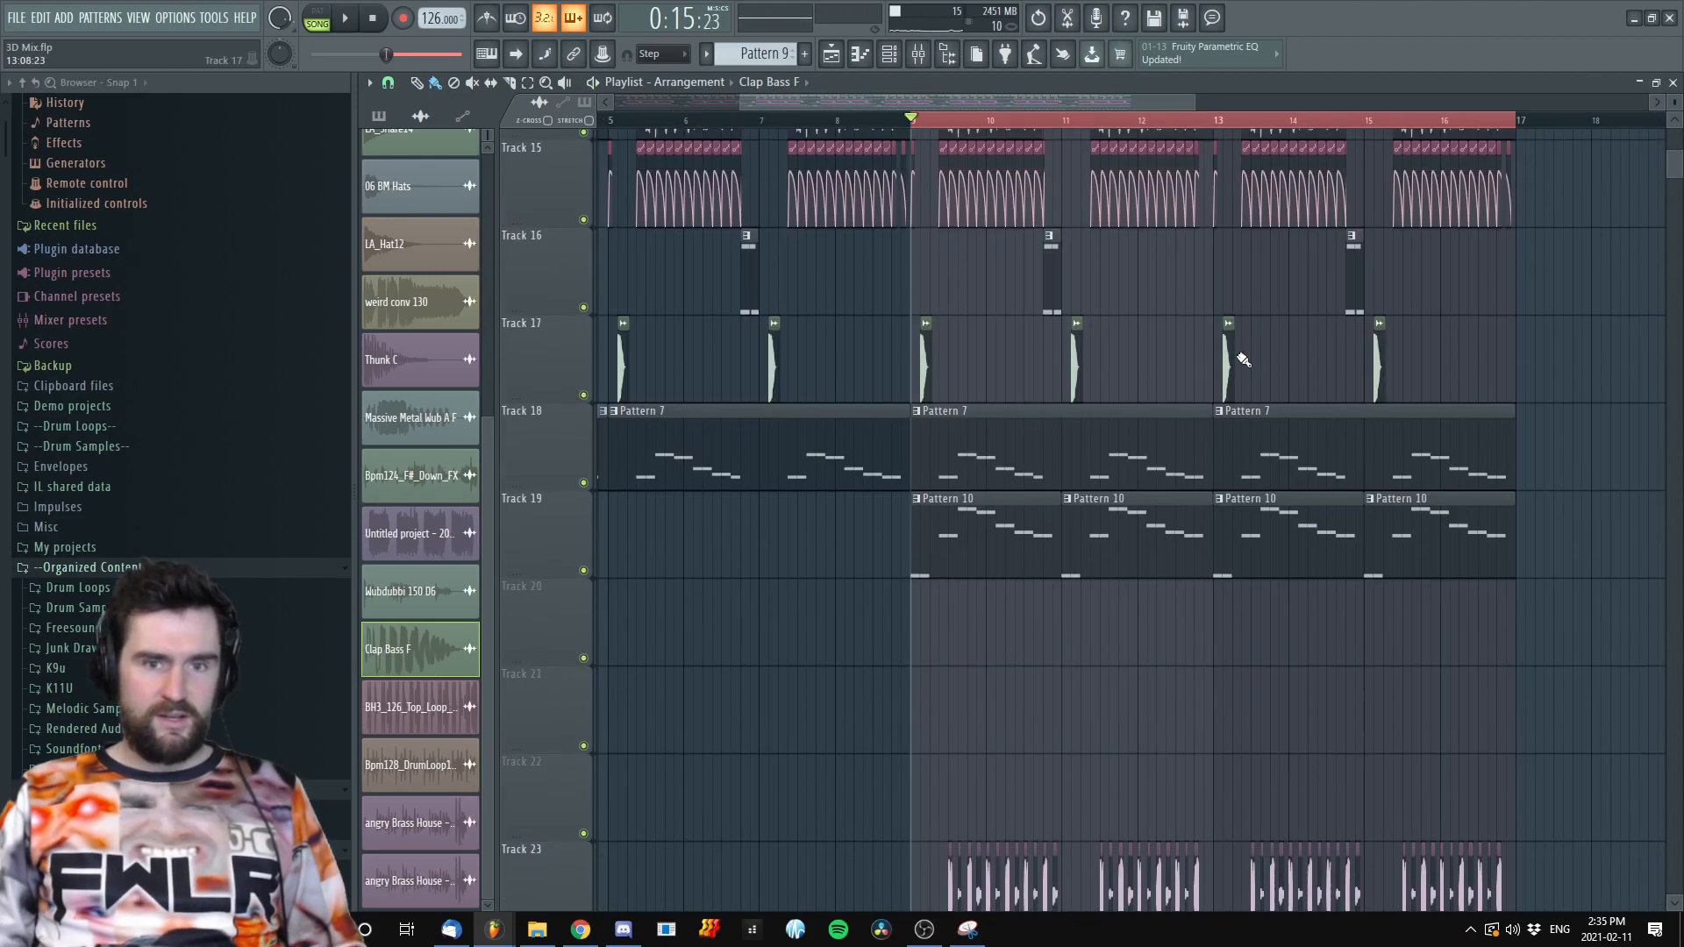
# Open Serum #5 from Pattern 10 and set oscillator A's unison width to 100 in its global settings
pyautogui.scroll(2, 1175, 378)
pyautogui.doubleClick(1109, 506)
pyautogui.click(1184, 355)
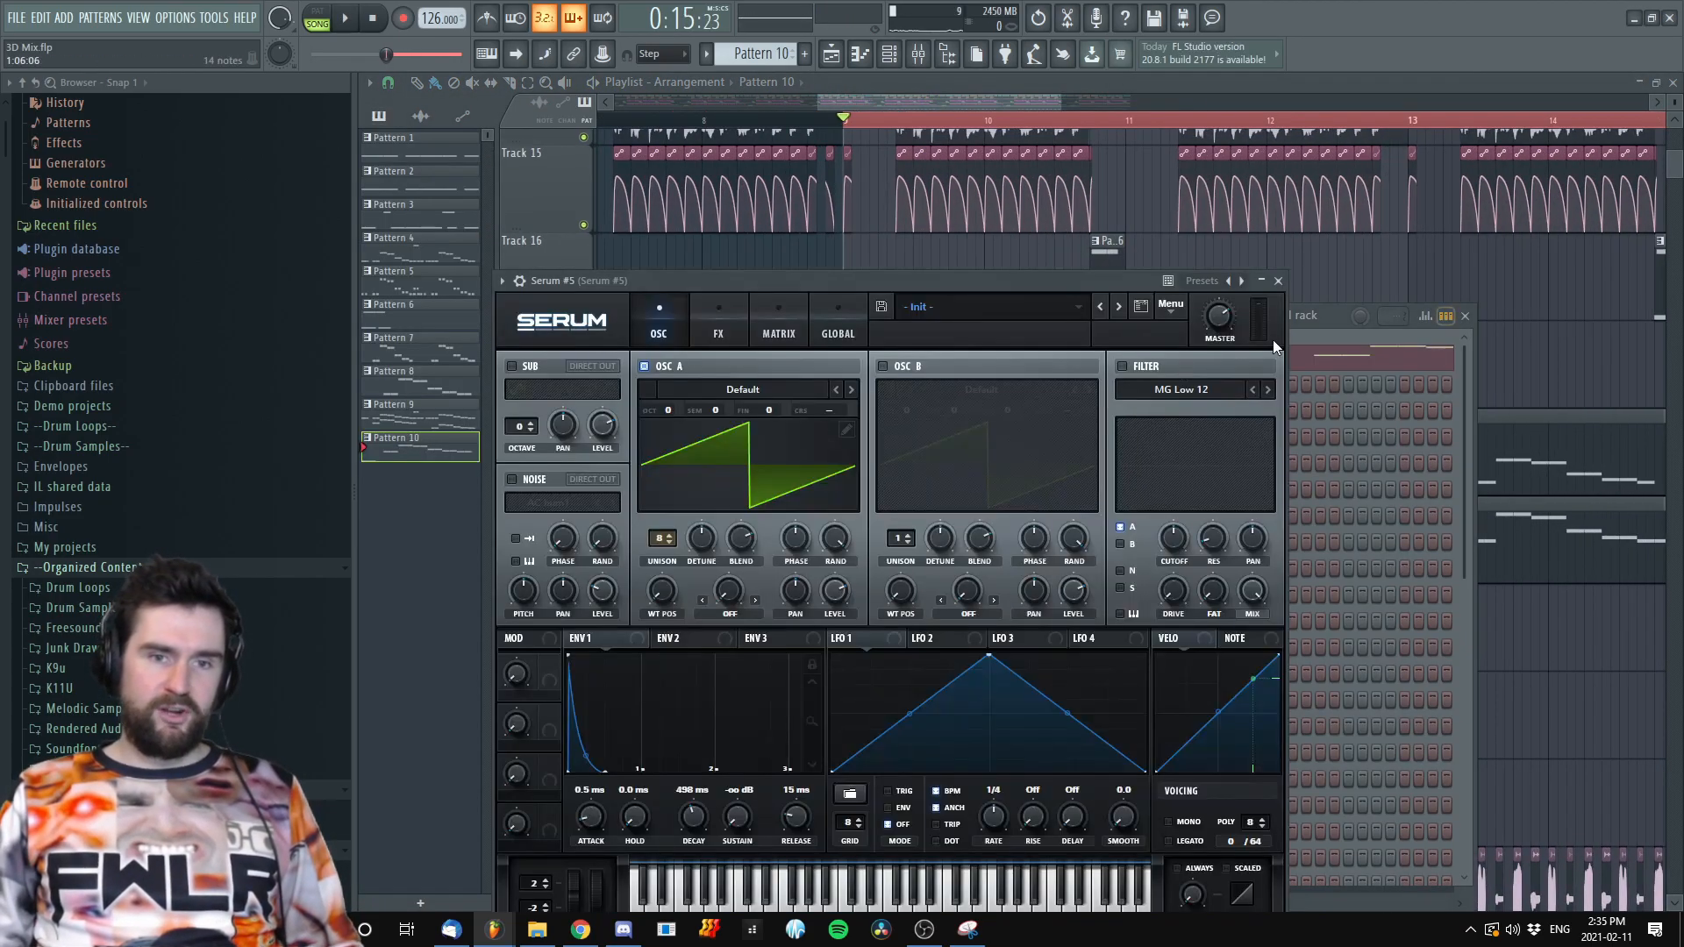
pyautogui.click(833, 320)
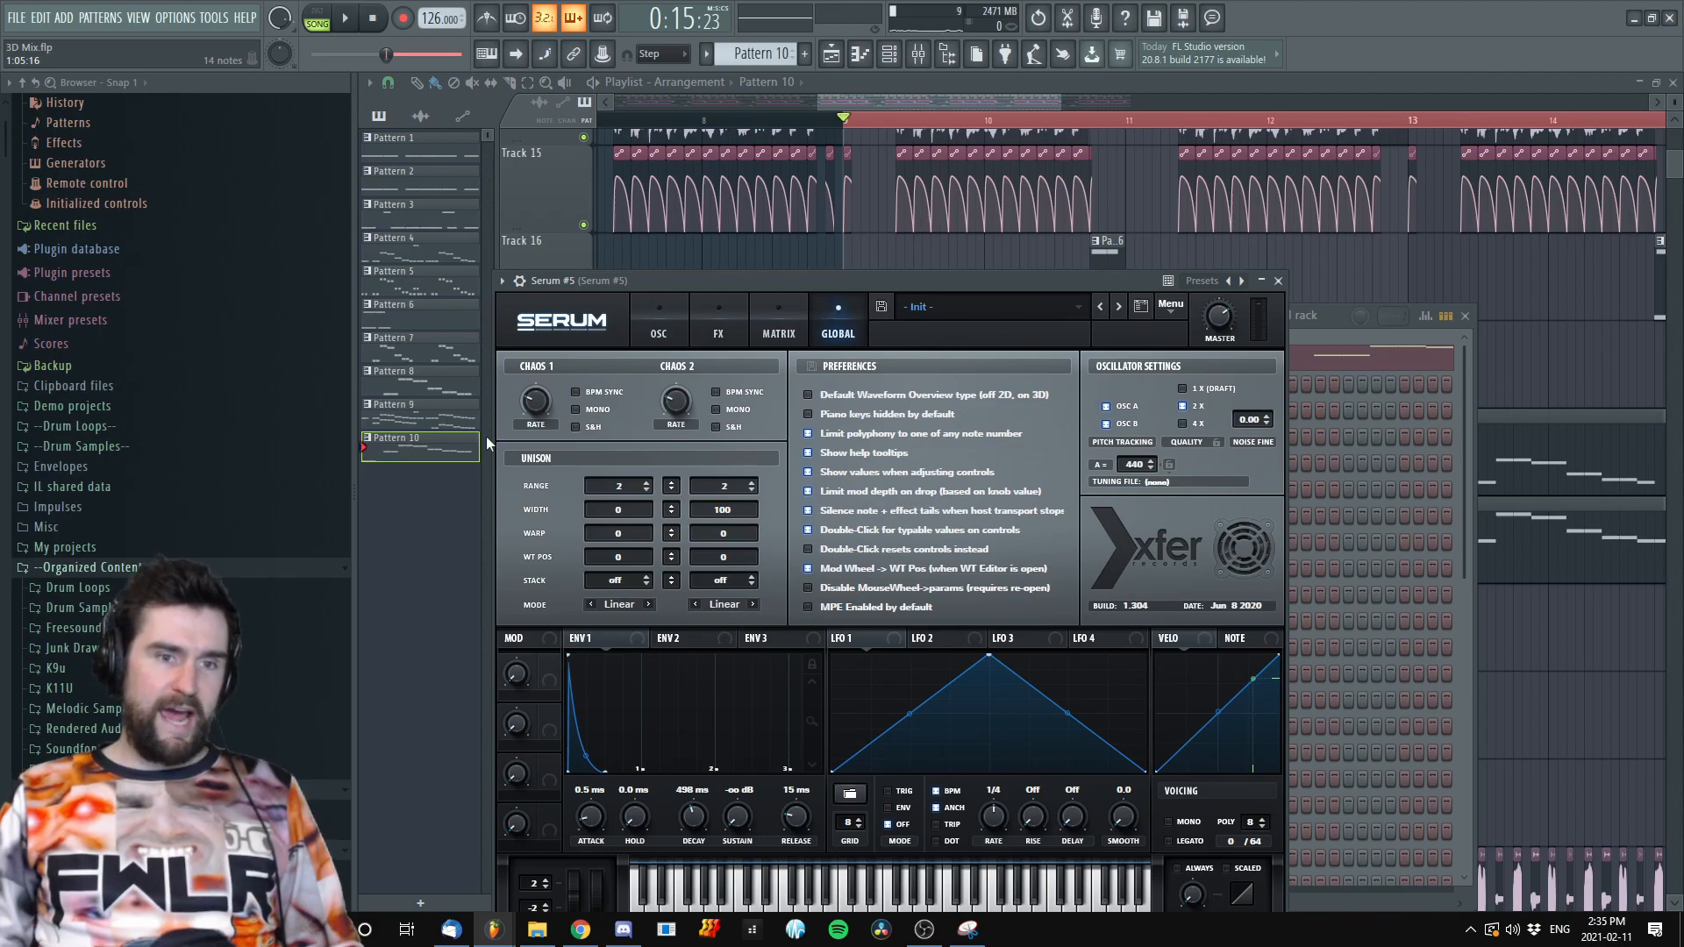
pyautogui.moveTo(630, 511); pyautogui.dragTo(685, 369)
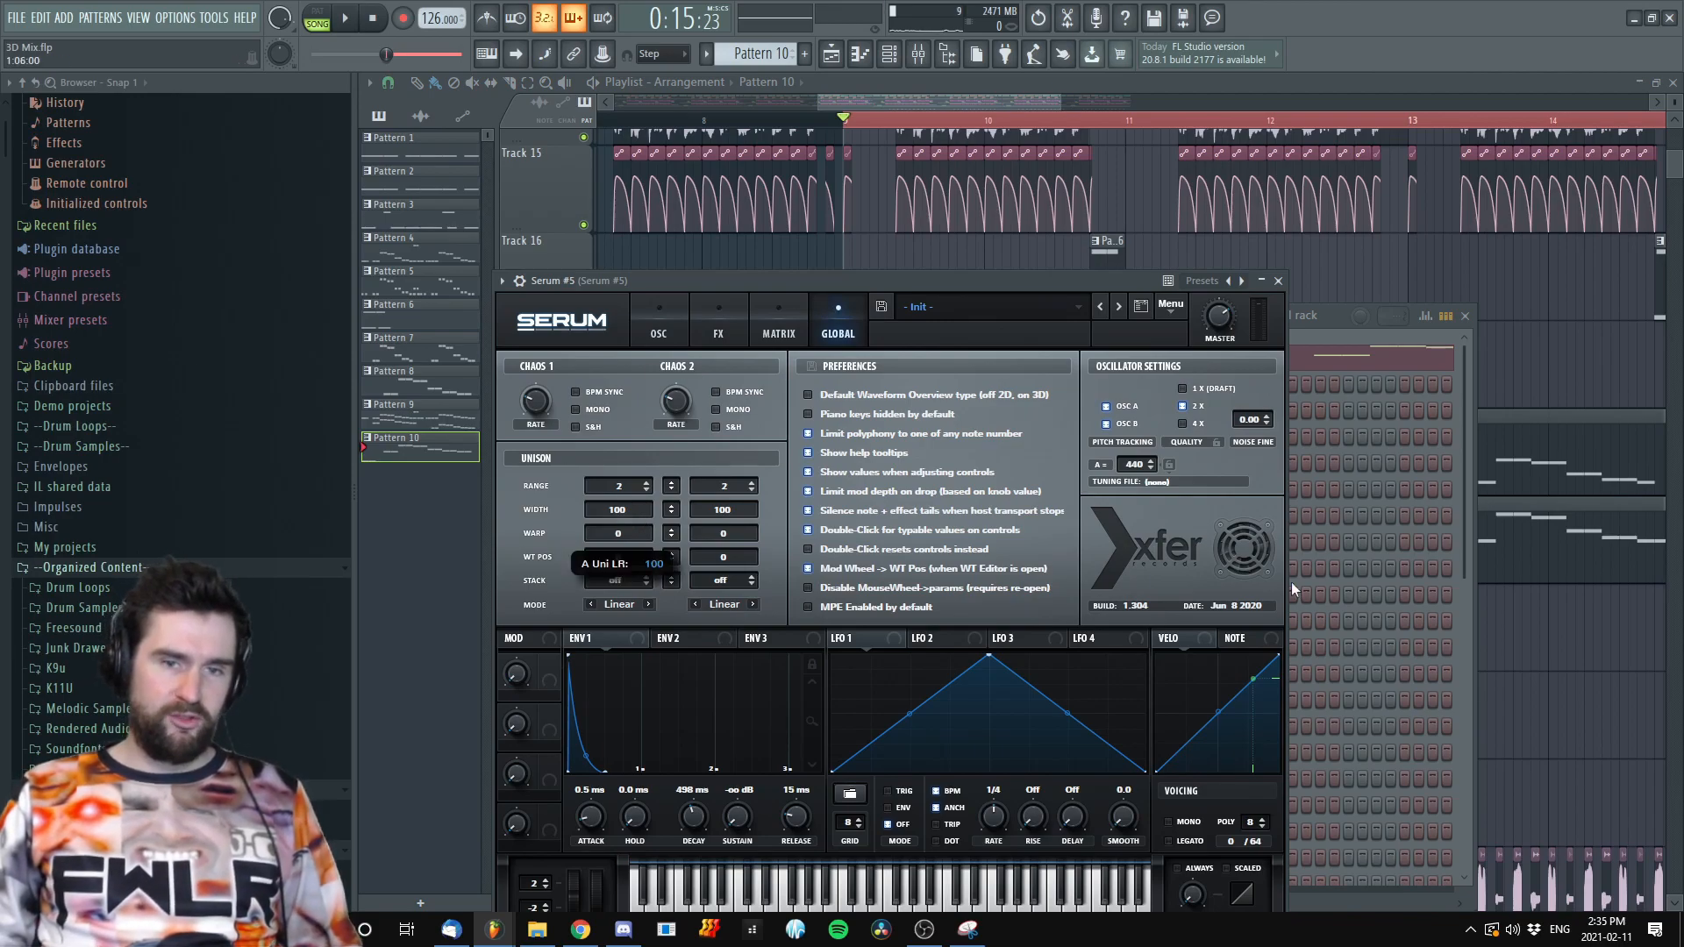
pyautogui.moveTo(963, 280); pyautogui.dragTo(1228, 251)
# Audition the section with Serum #5's widened unison, and return to the playlist for another playback
pyautogui.press('space')
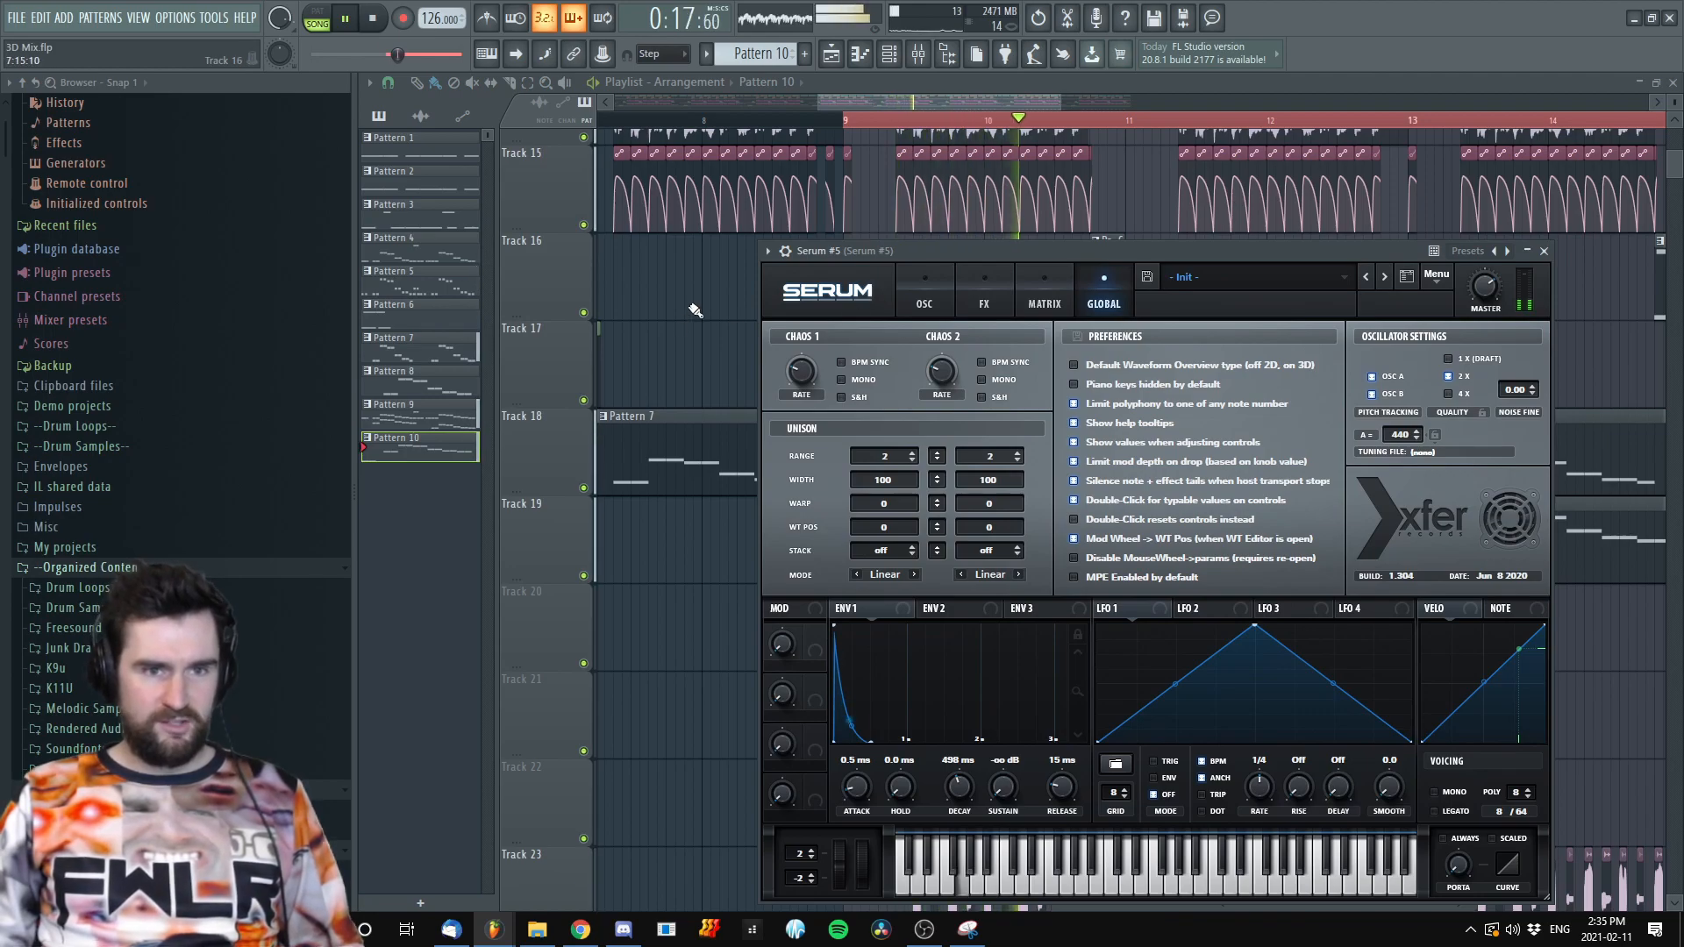
pyautogui.middleClick(717, 273)
pyautogui.press('space')
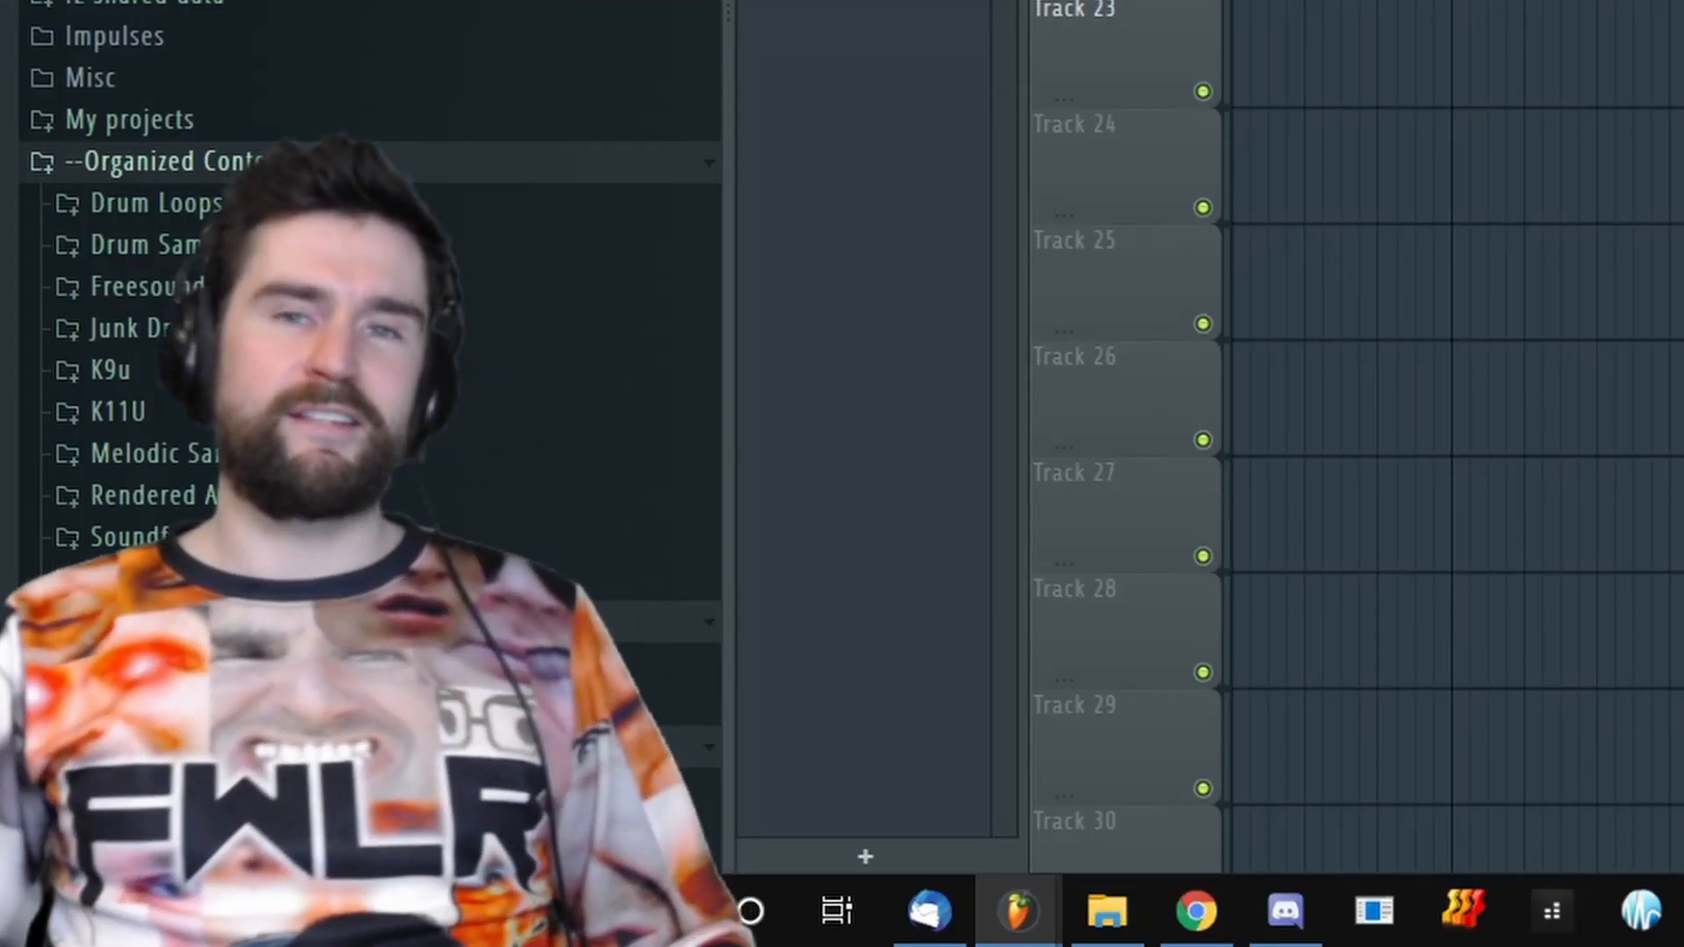
pyautogui.scroll(3, 1131, 526)
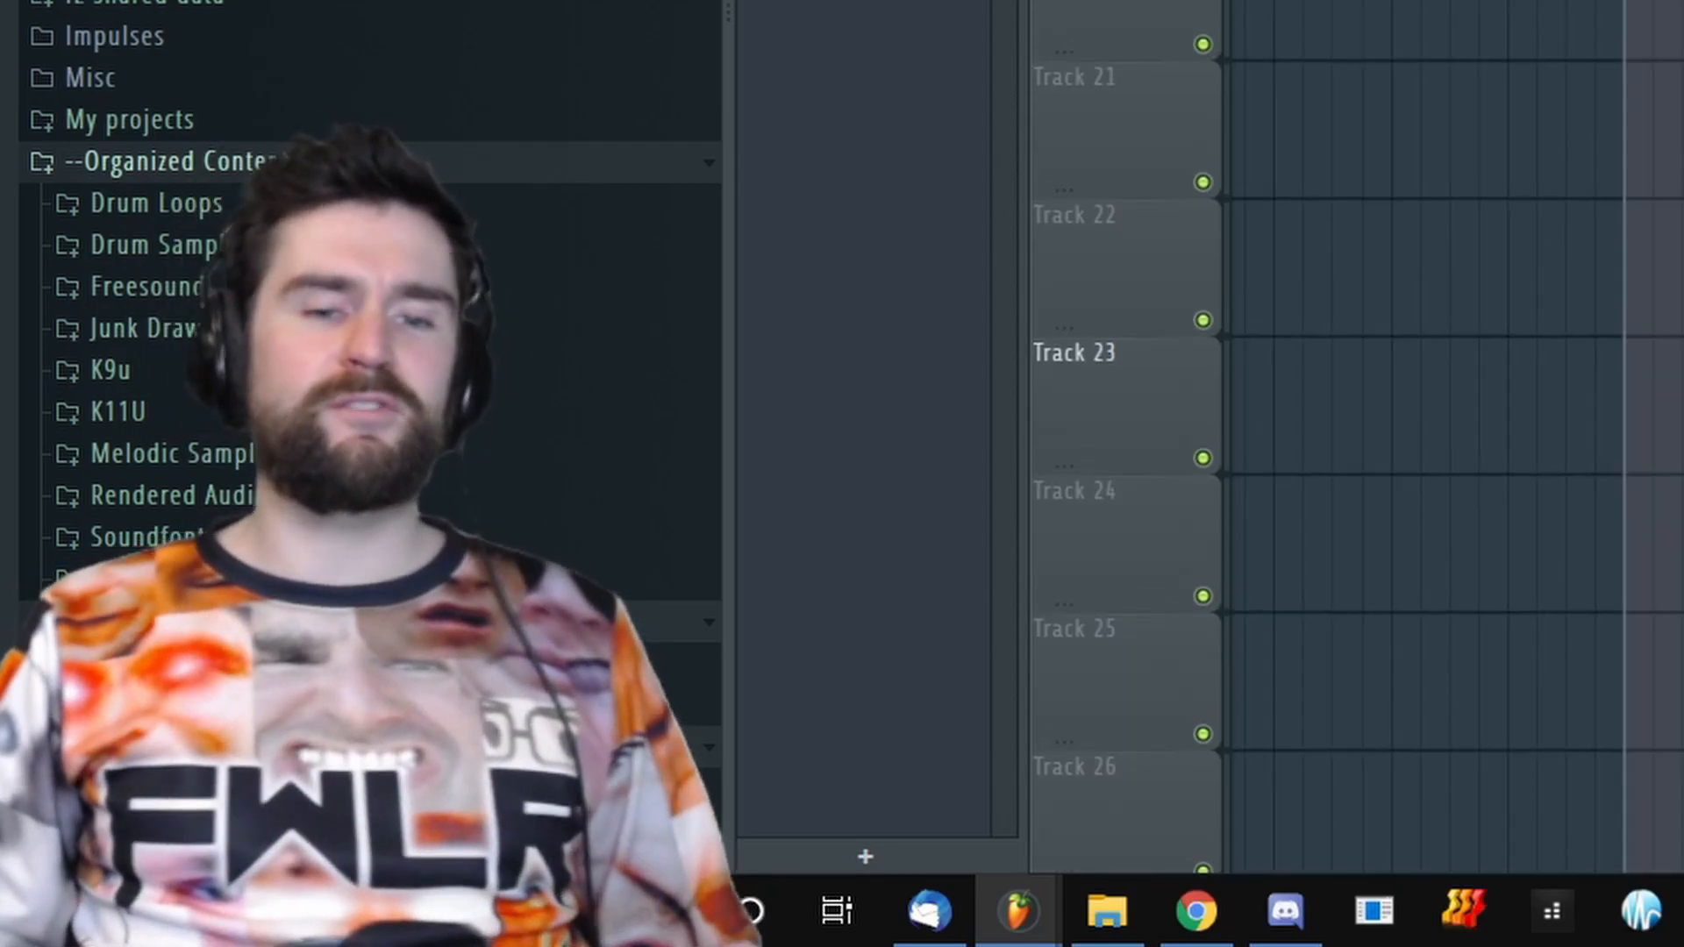
pyautogui.press('space')
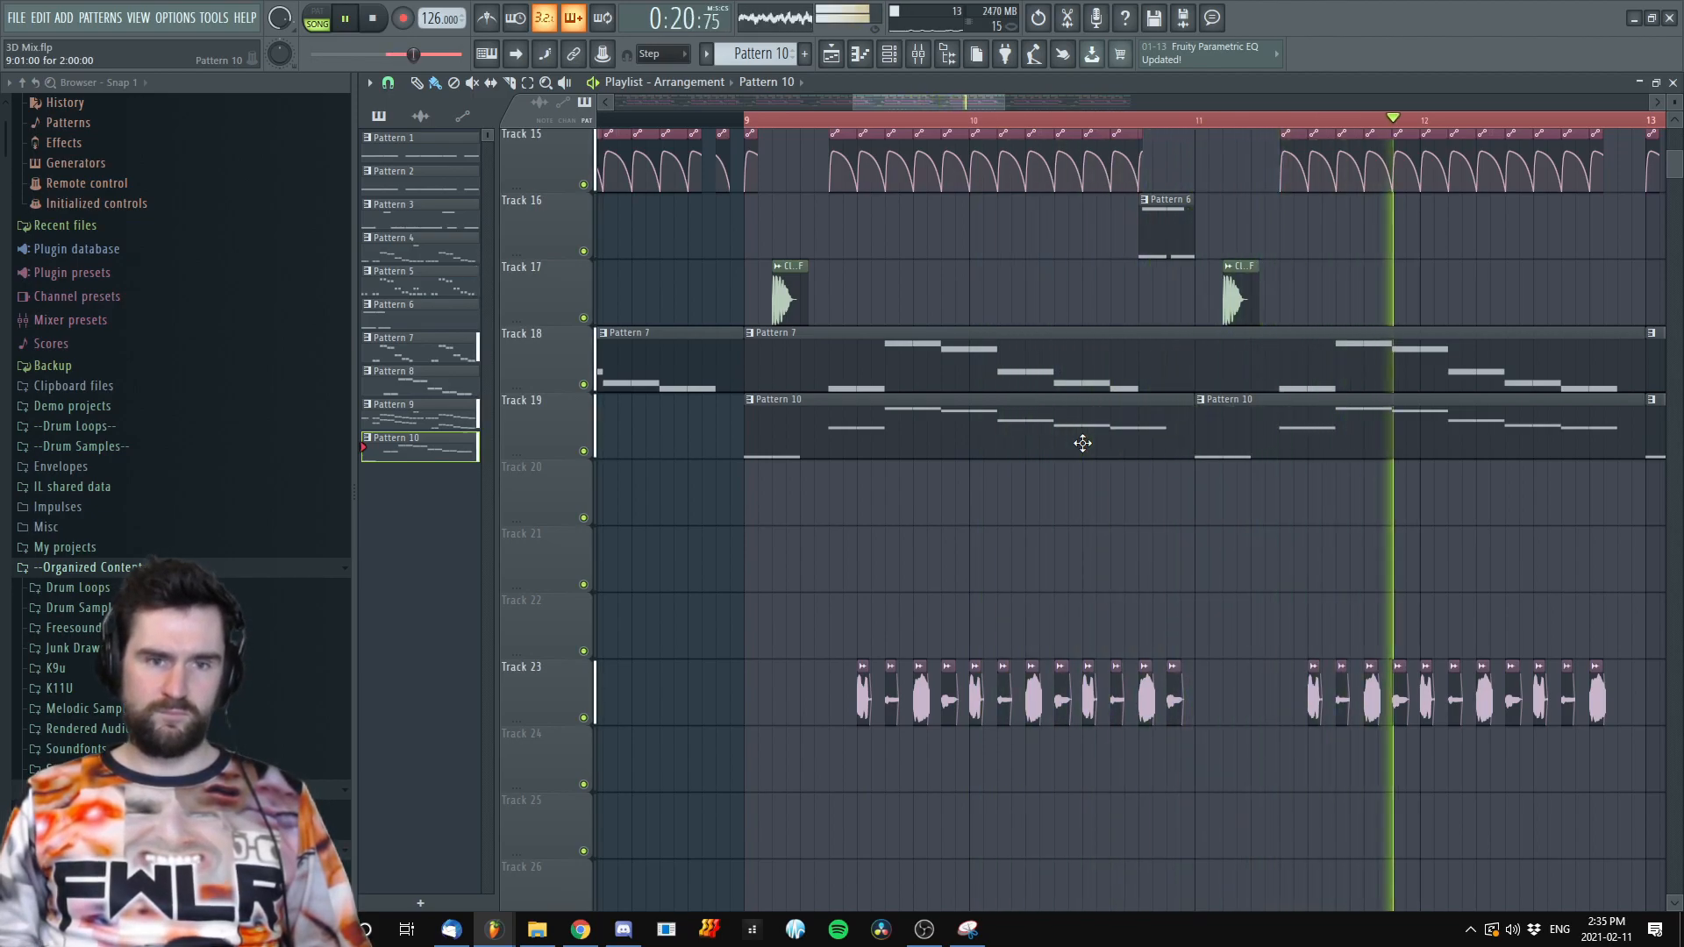
# Play the full arrangement from bar 9 and examine the layered clips on Tracks 9 to 23
pyautogui.scroll(-6, 1067, 440)
pyautogui.press('space')
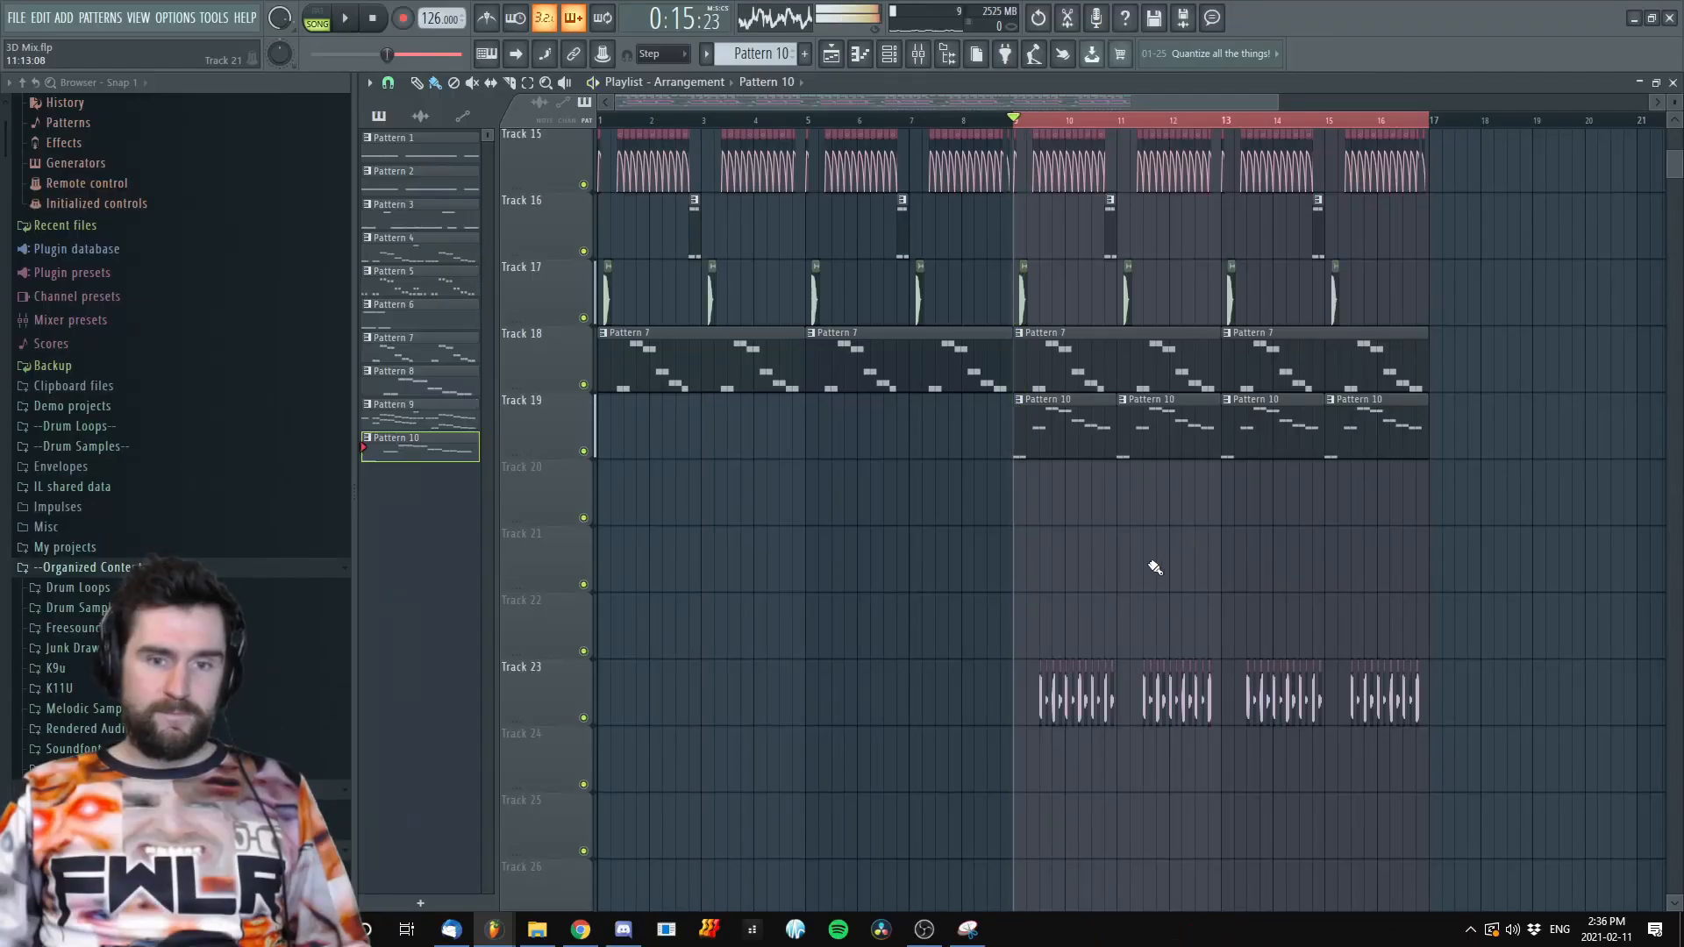
pyautogui.scroll(3, 1056, 631)
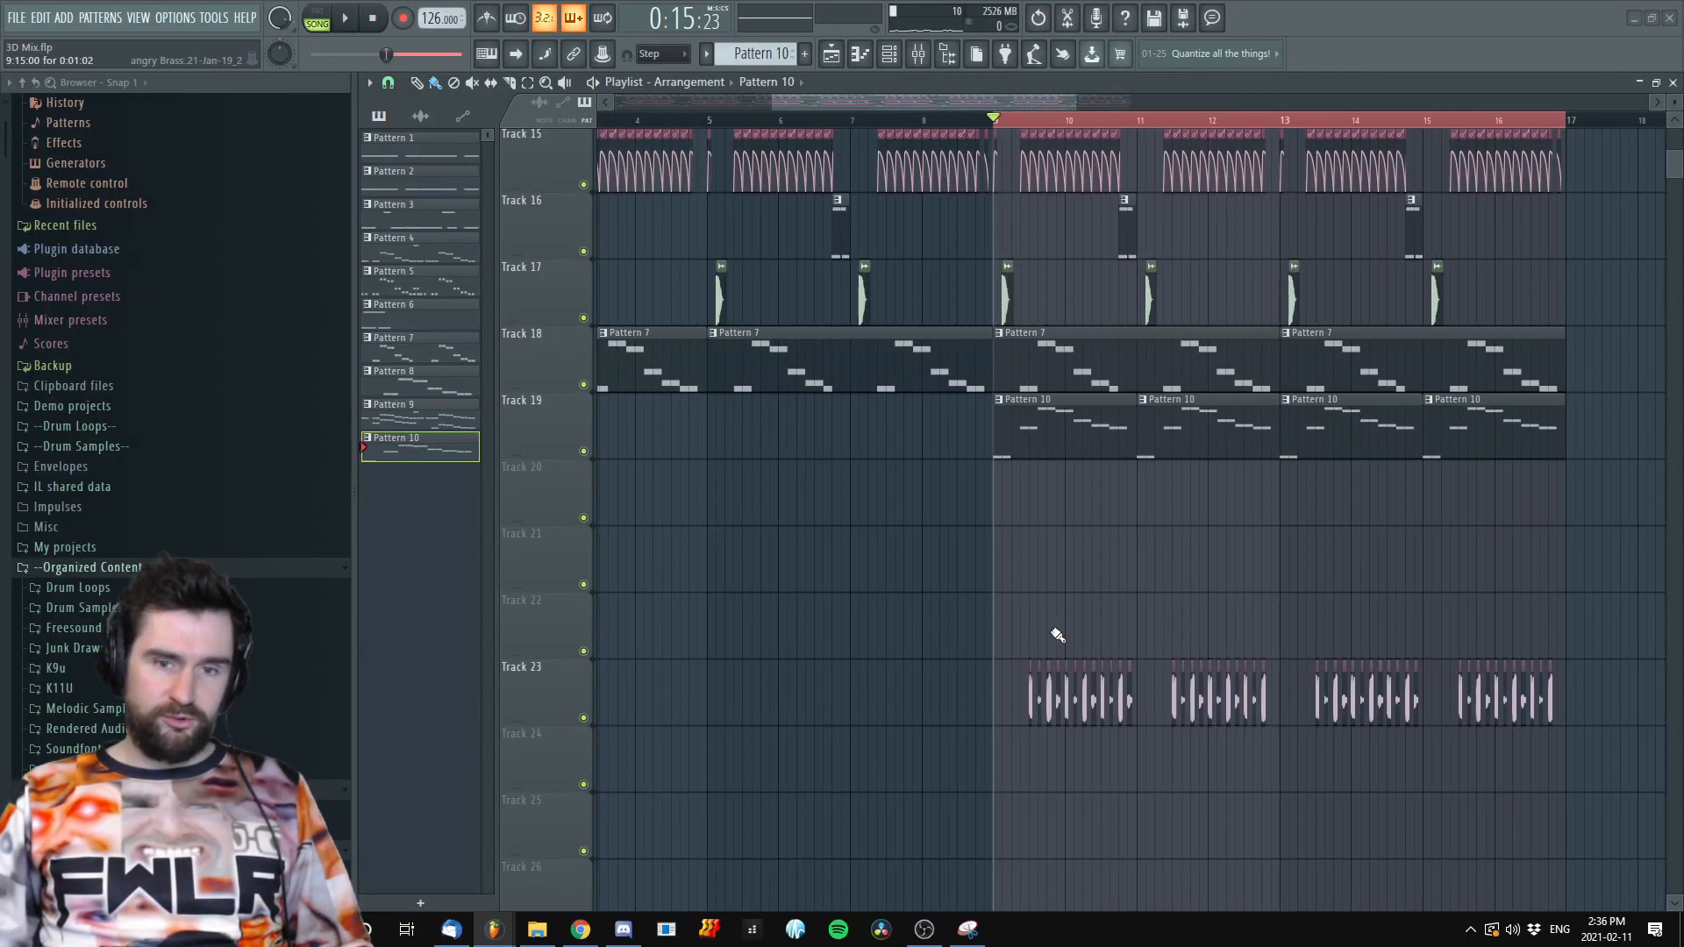
pyautogui.press('space')
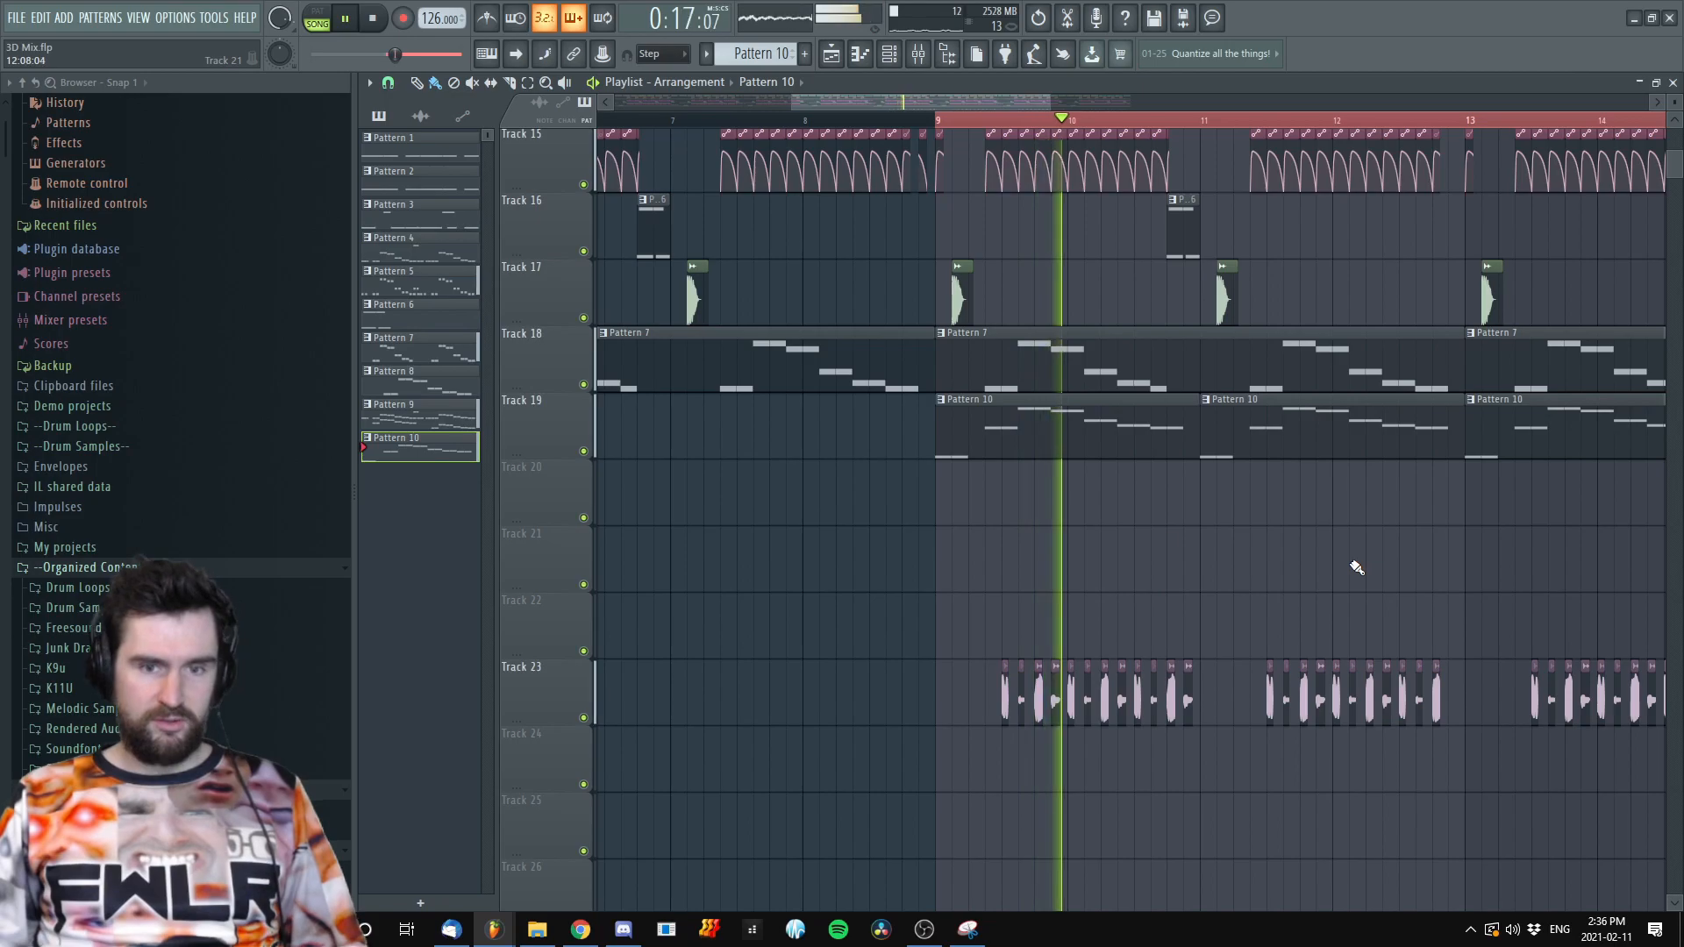
pyautogui.scroll(-4, 1079, 545)
pyautogui.scroll(4, 1057, 517)
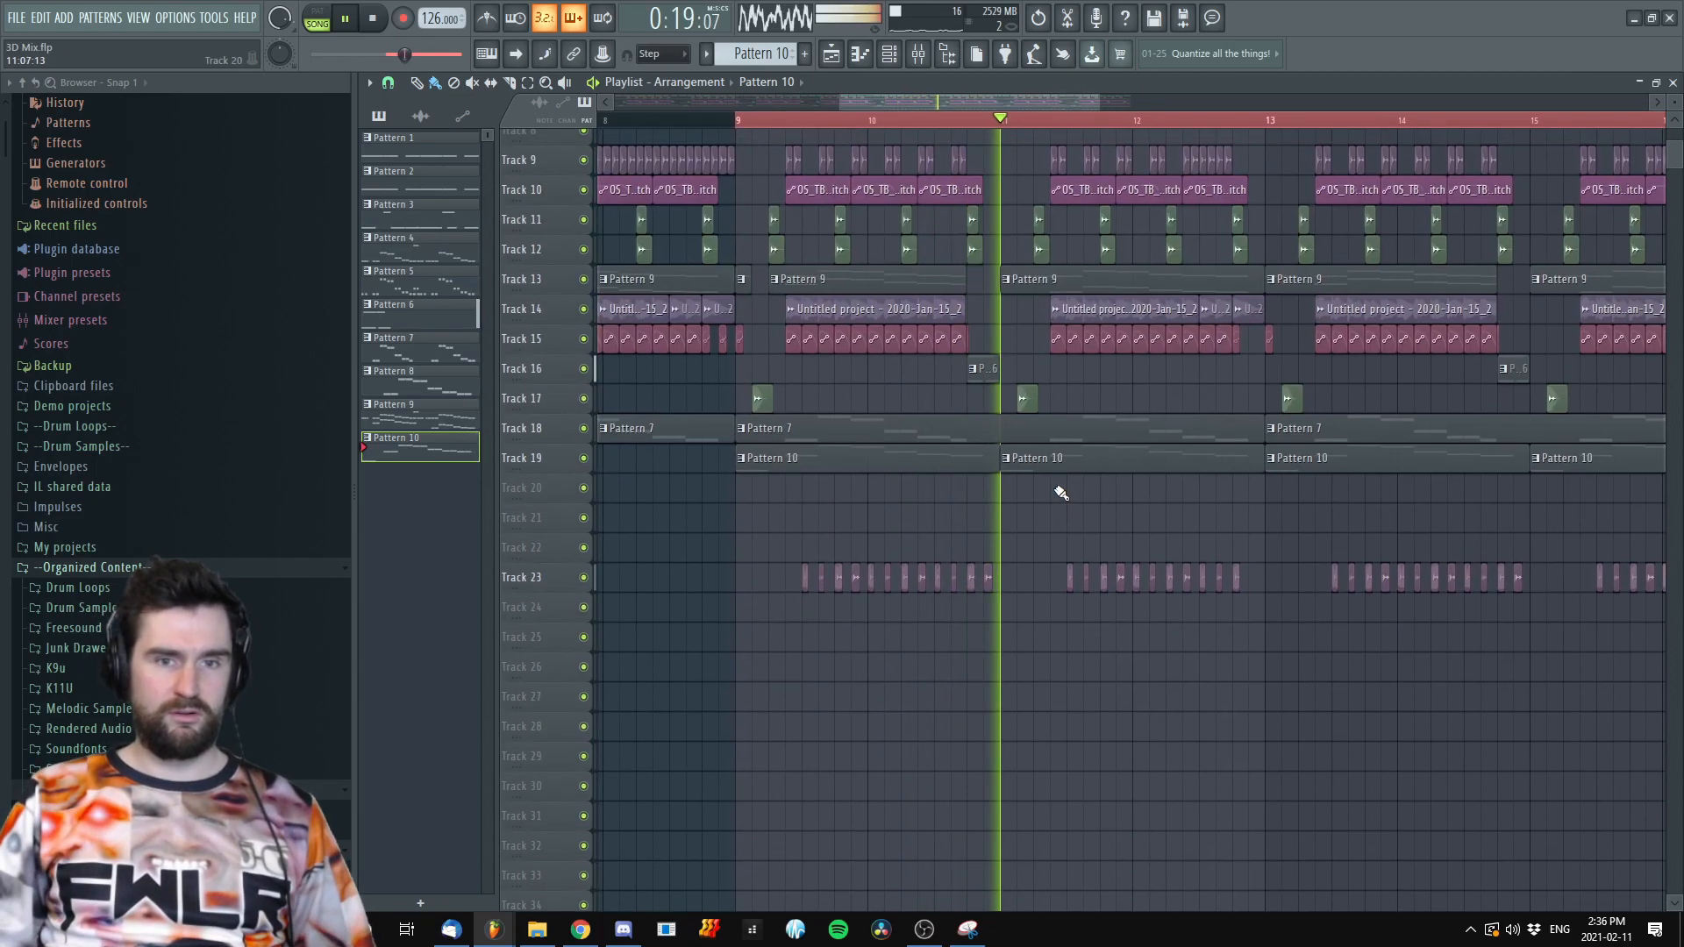
pyautogui.scroll(-3, 1041, 515)
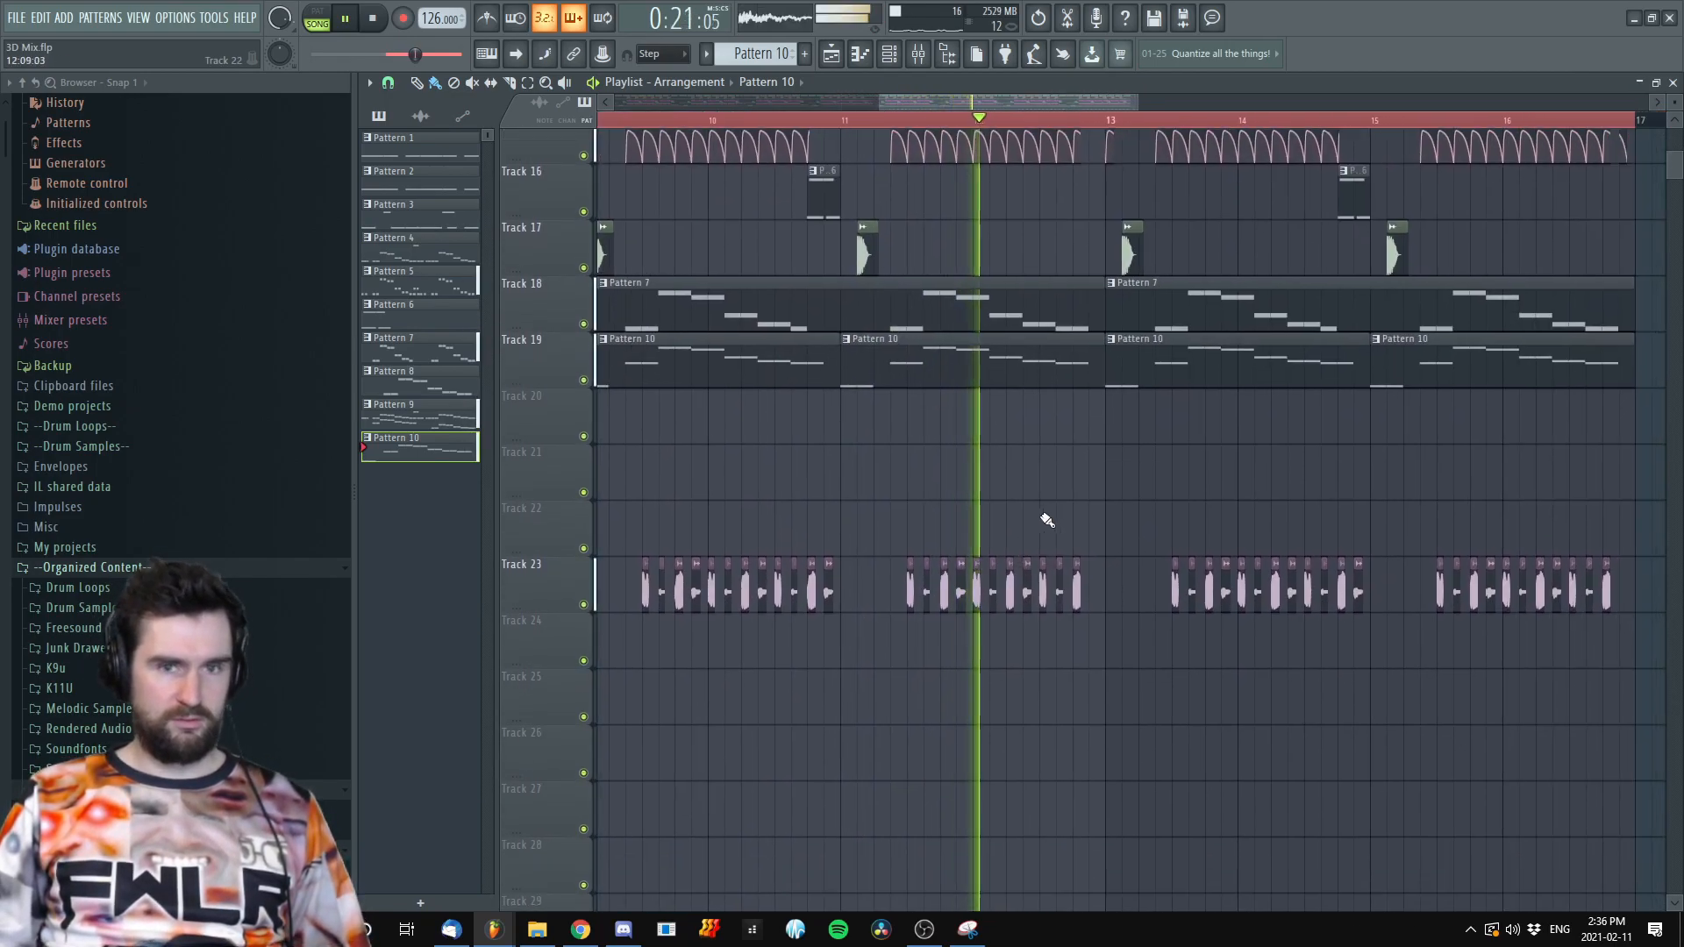
pyautogui.scroll(1, 1112, 586)
pyautogui.press('space')
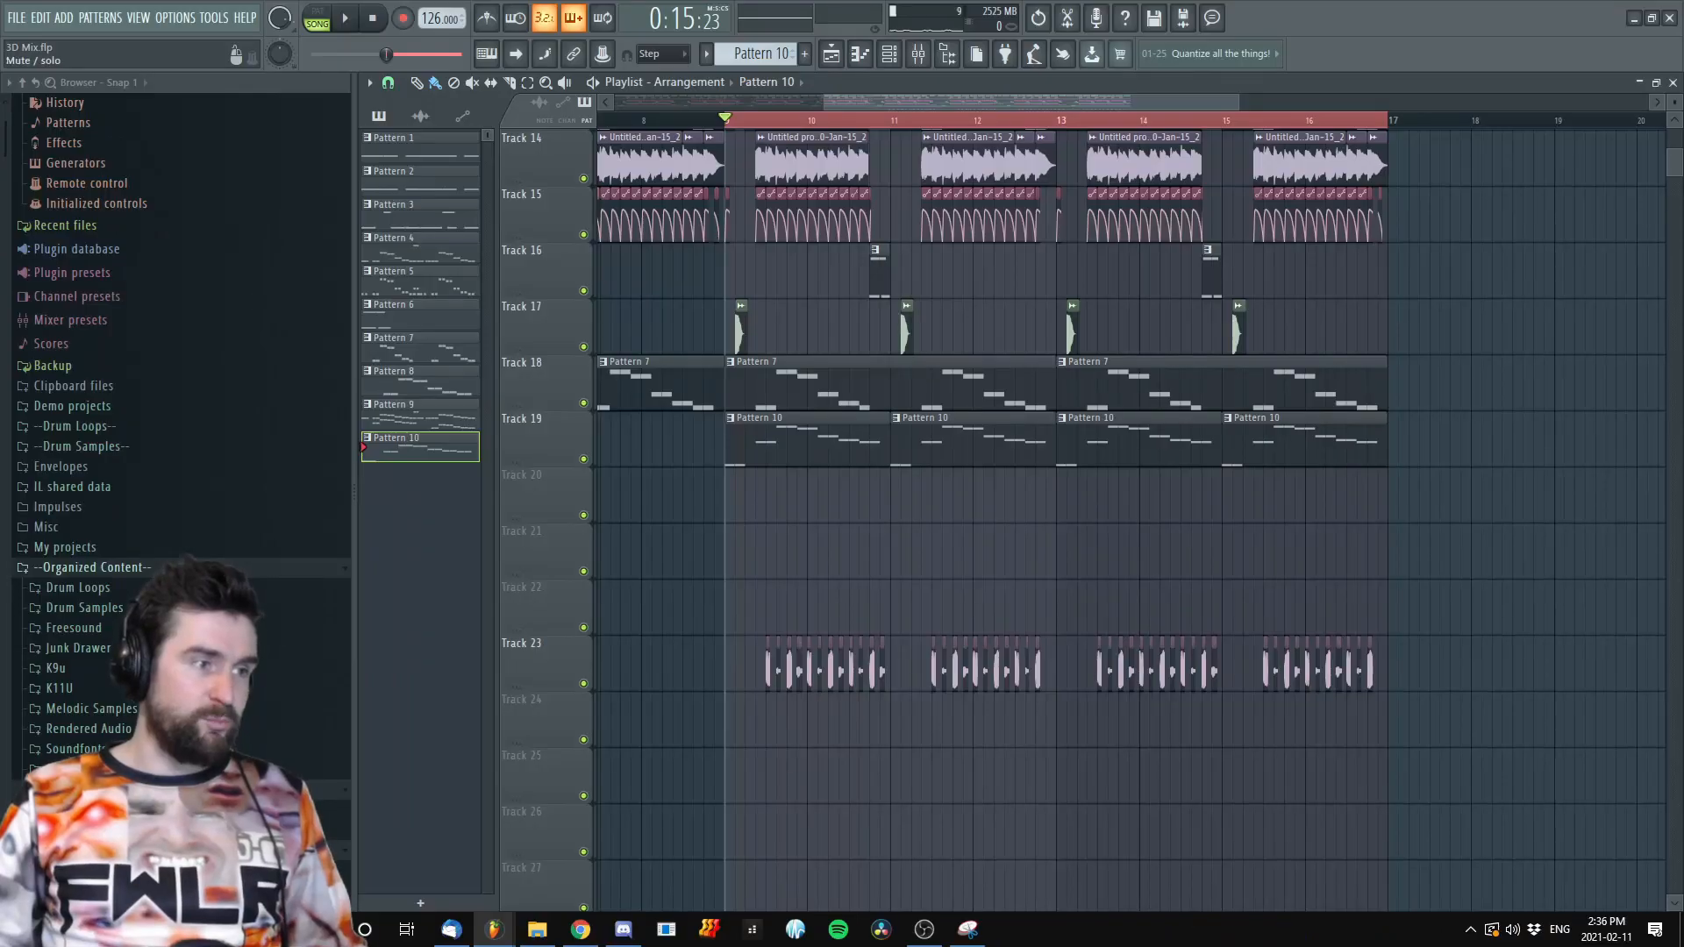
# Audition the whole section once more from bar 9 with all tracks active, and stop playback
pyautogui.press('space')
pyautogui.scroll(3, 834, 473)
pyautogui.scroll(-2, 835, 473)
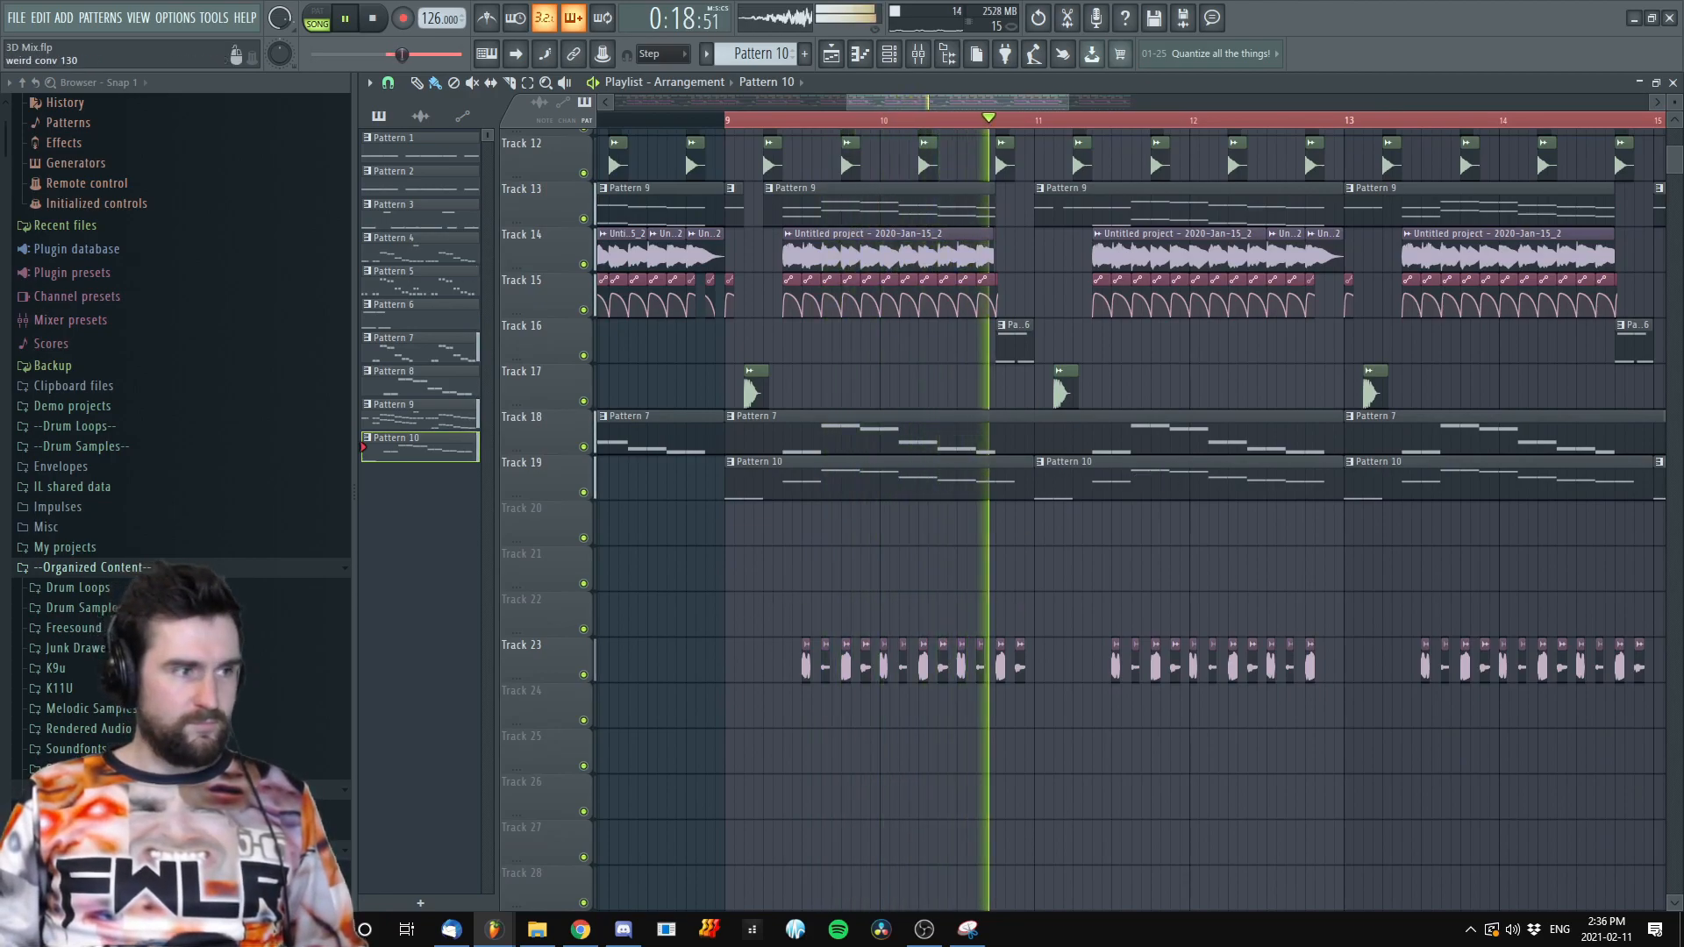
pyautogui.press('space')
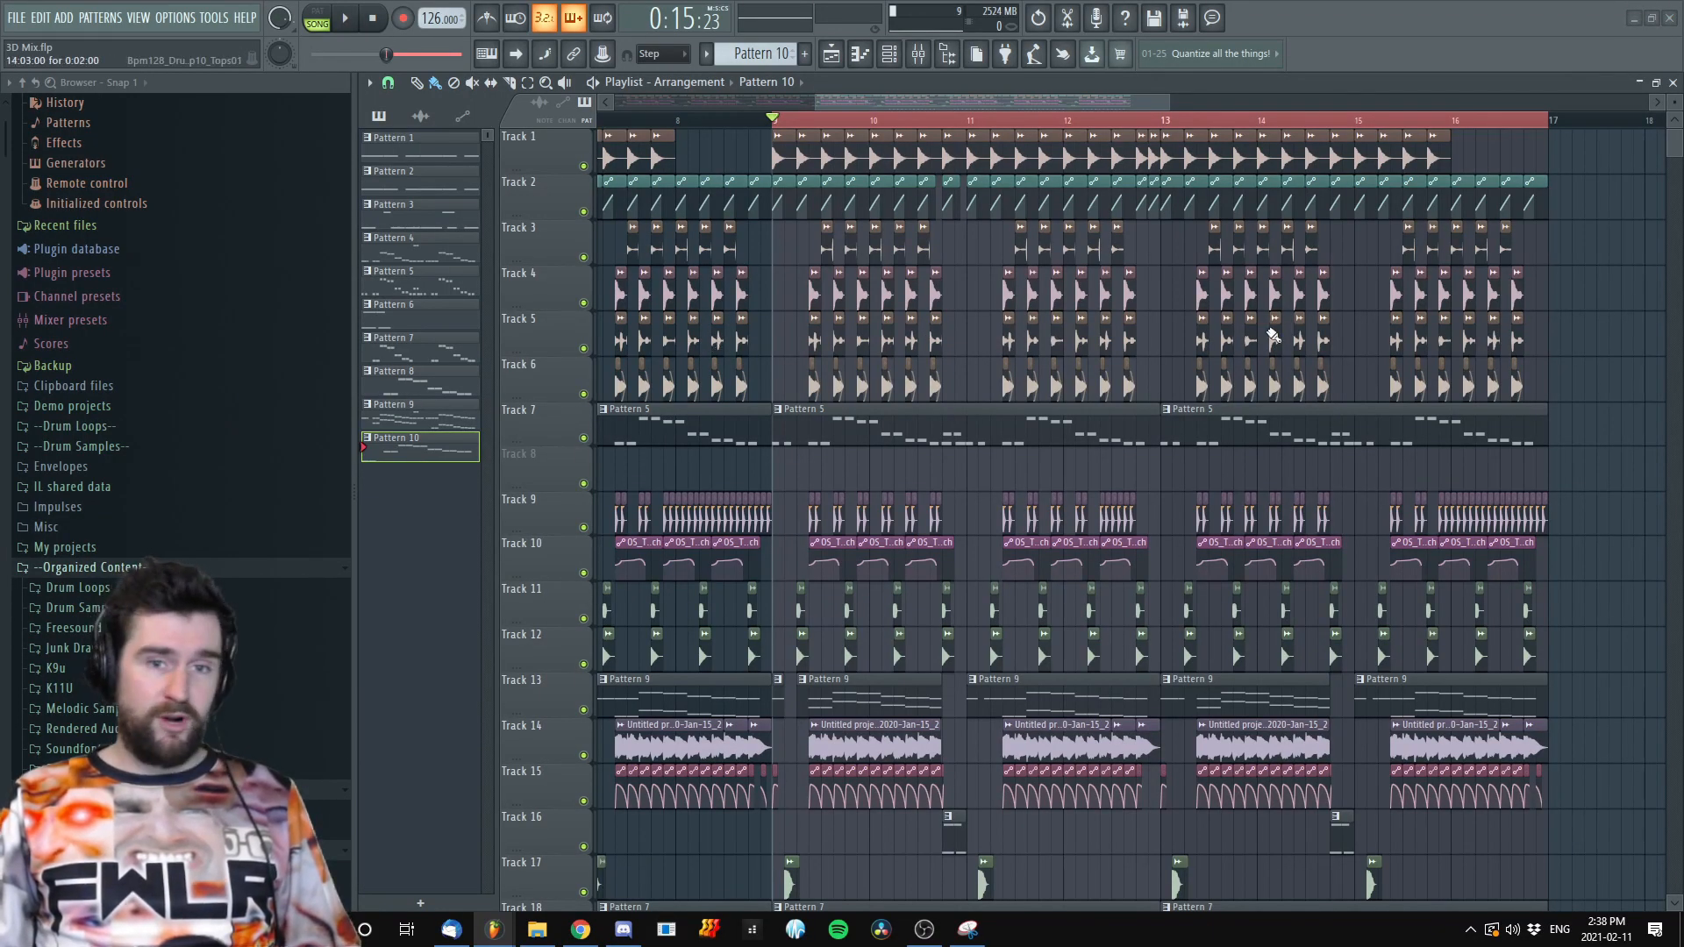
# Solo the LA_Kick10 track, add the Track 3 drum loop tops to it, and audition the two together
pyautogui.scroll(-4, 1270, 337)
pyautogui.scroll(5, 943, 308)
pyautogui.scroll(2, 780, 293)
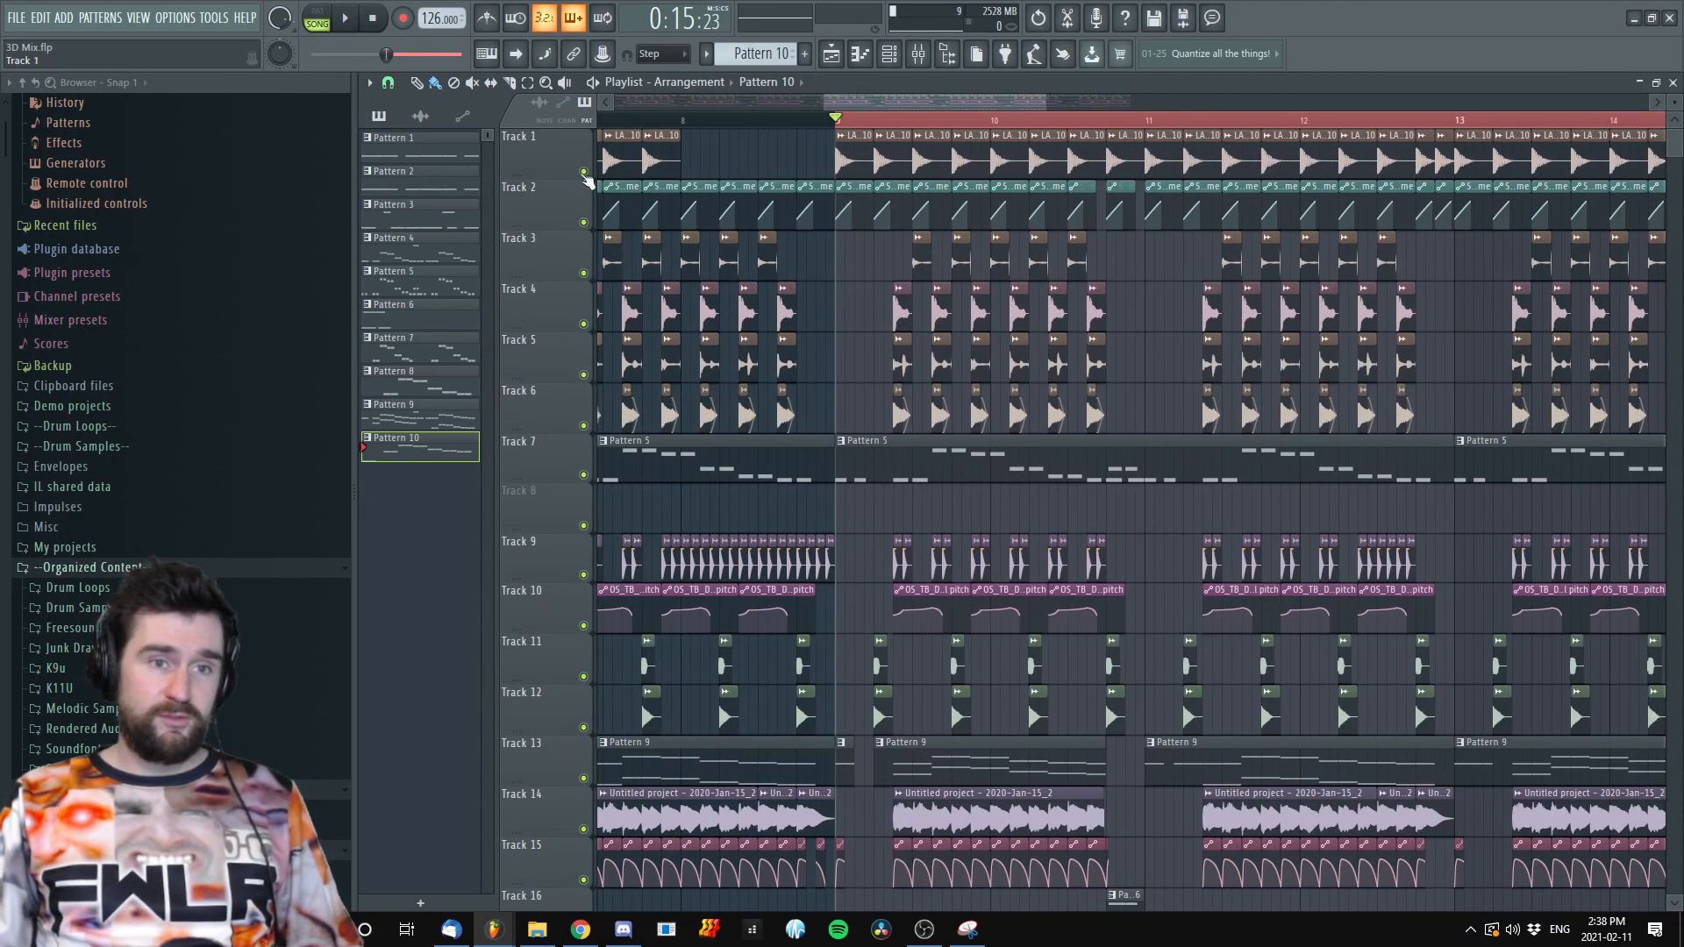
pyautogui.rightClick(583, 171)
pyautogui.press('space')
pyautogui.click(583, 273)
pyautogui.scroll(4, 1061, 318)
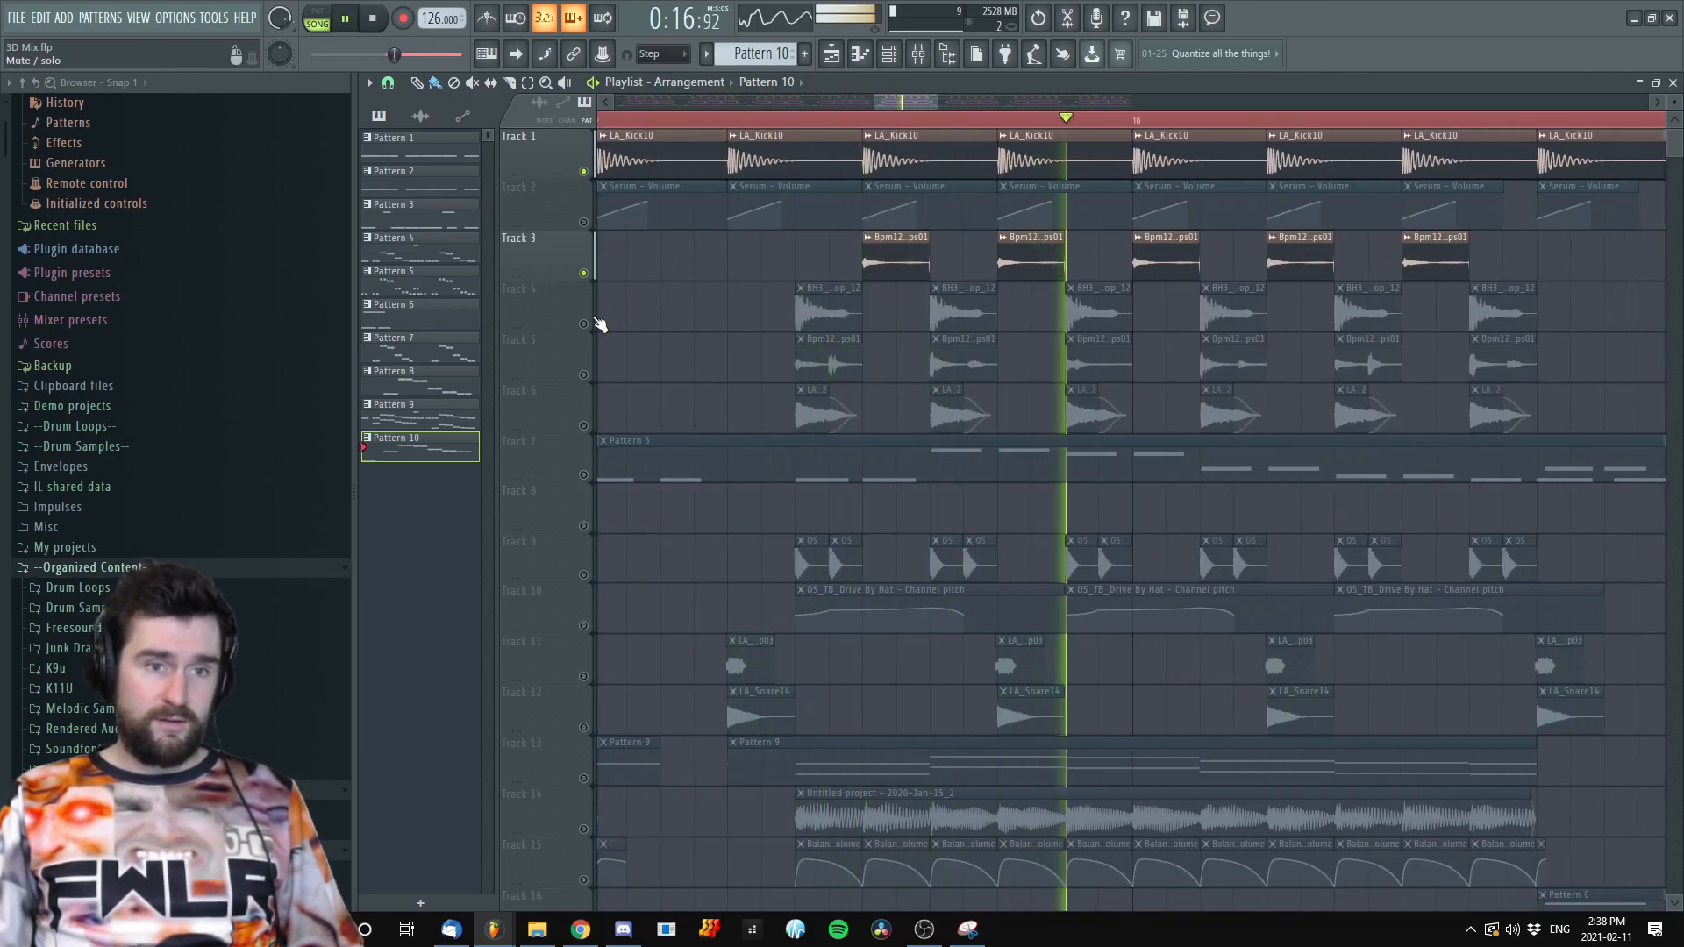
pyautogui.scroll(-4, 1214, 324)
pyautogui.press('space')
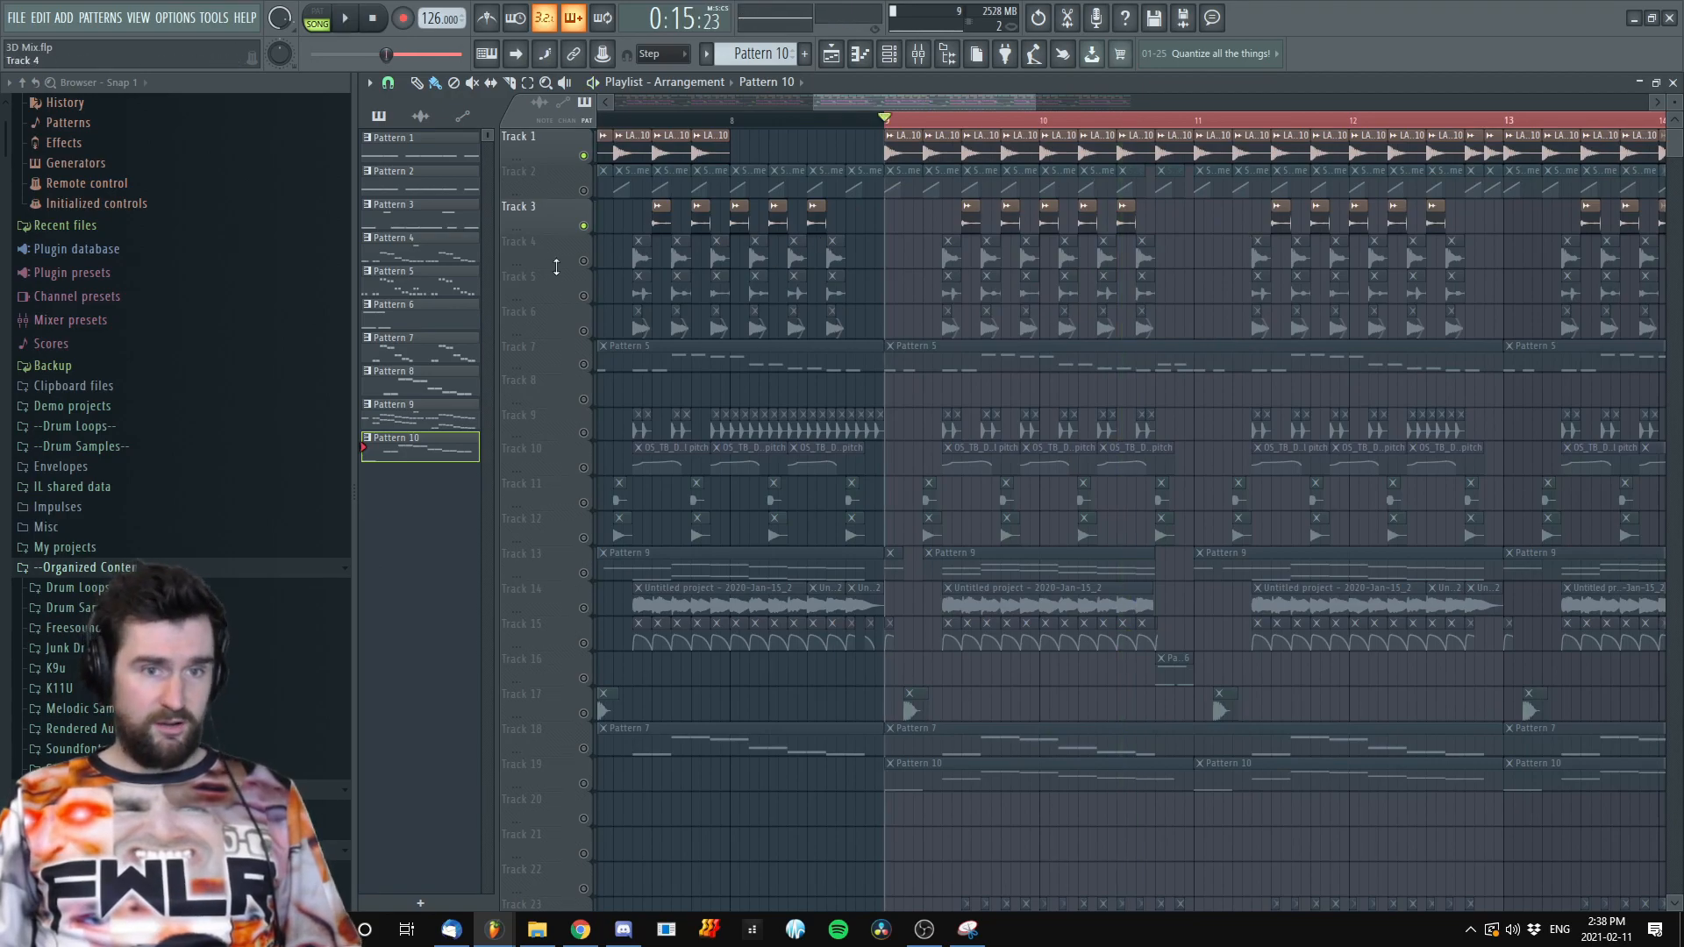
# Enable Tracks 4, 5 and 6 alongside the kick and Track 3, and audition the layered top loops
pyautogui.click(583, 261)
pyautogui.click(583, 295)
pyautogui.click(583, 330)
pyautogui.press('space')
pyautogui.scroll(4, 943, 365)
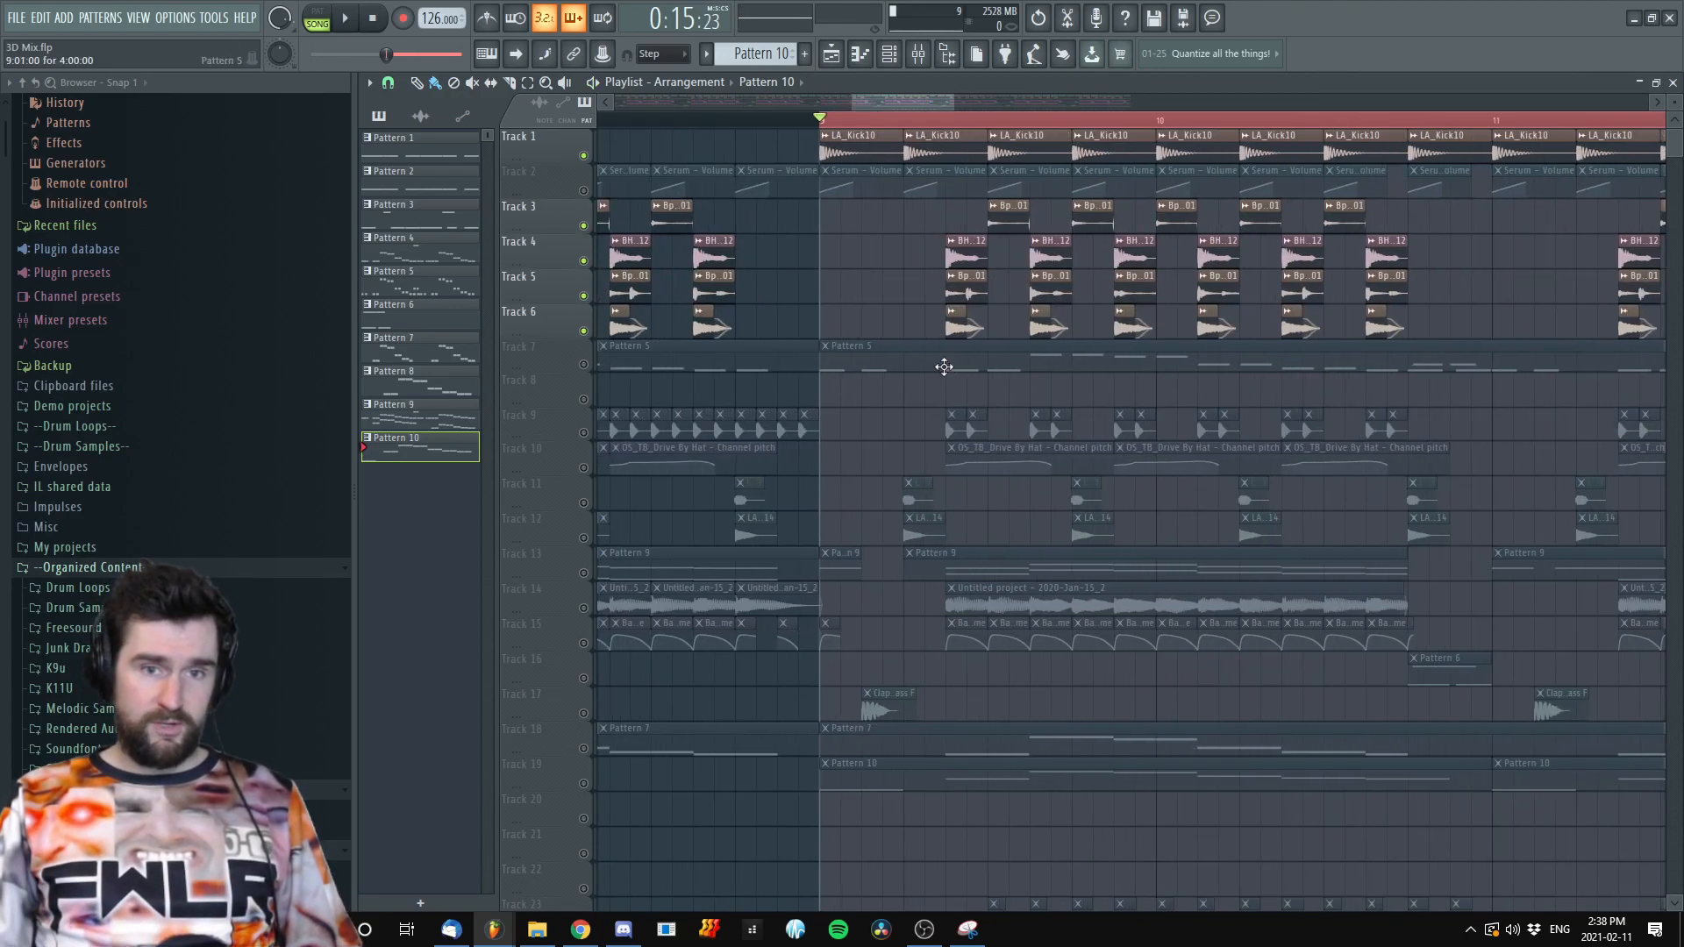
pyautogui.scroll(-4, 1290, 342)
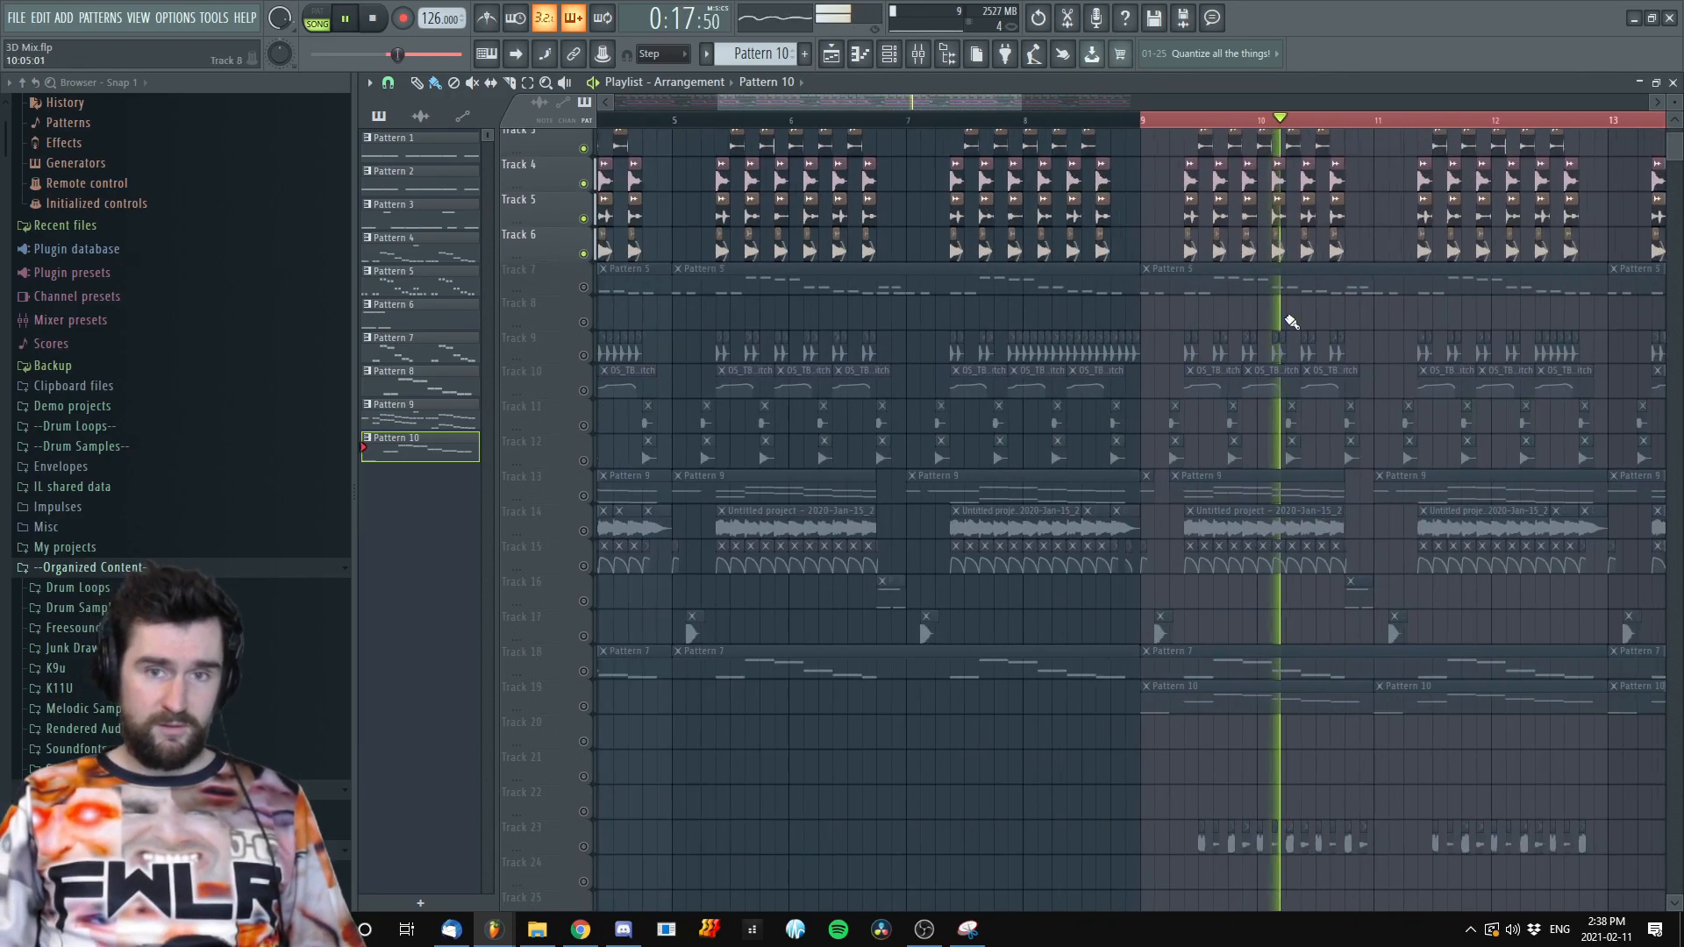
pyautogui.press('space')
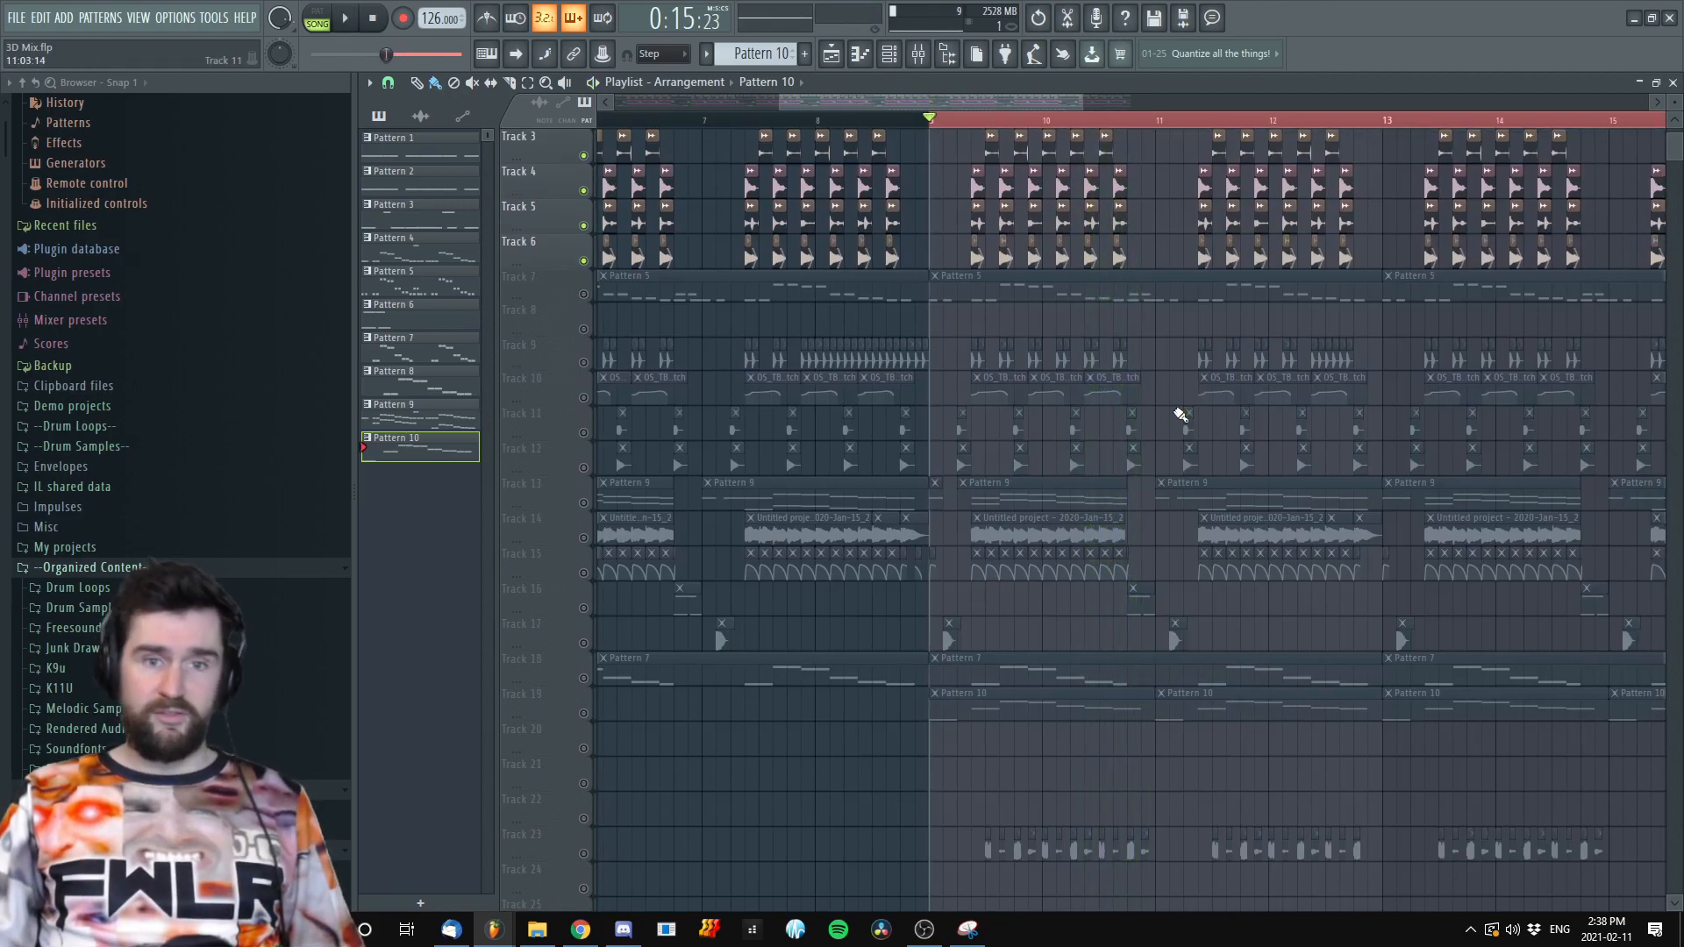
# Add Tracks 9 to 12 with the hats, clap and snare to the active tracks, and audition the drums
pyautogui.scroll(3, 1142, 405)
pyautogui.scroll(3, 872, 375)
pyautogui.click(584, 365)
pyautogui.scroll(3, 984, 402)
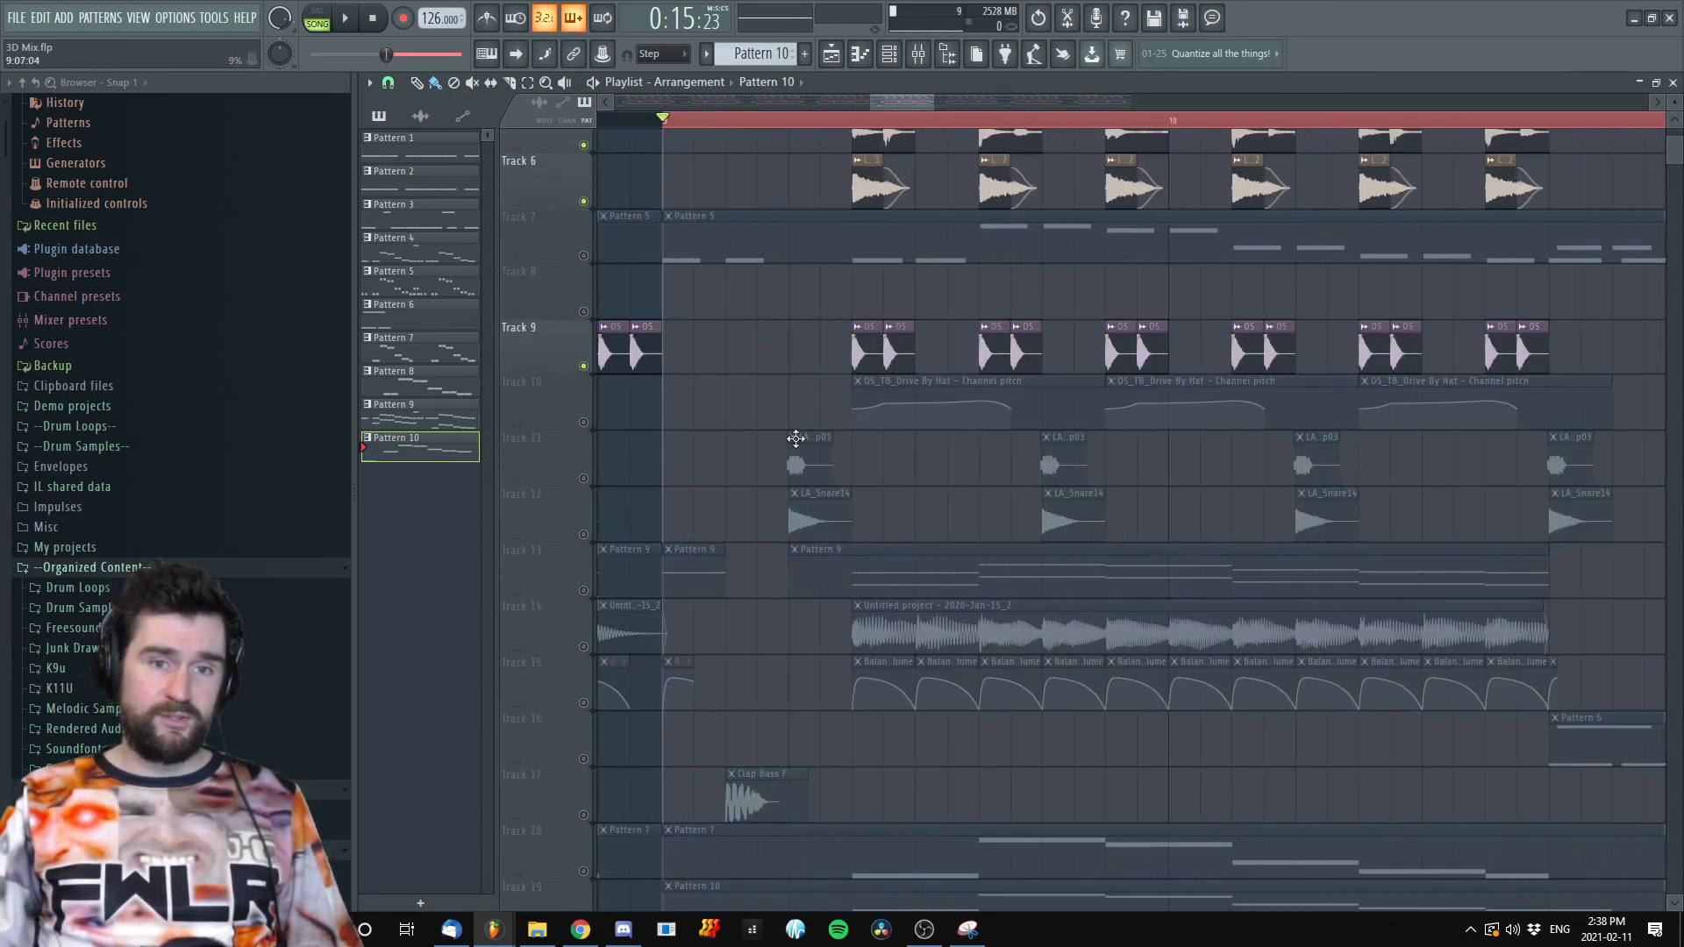
pyautogui.press('space')
pyautogui.scroll(-5, 795, 440)
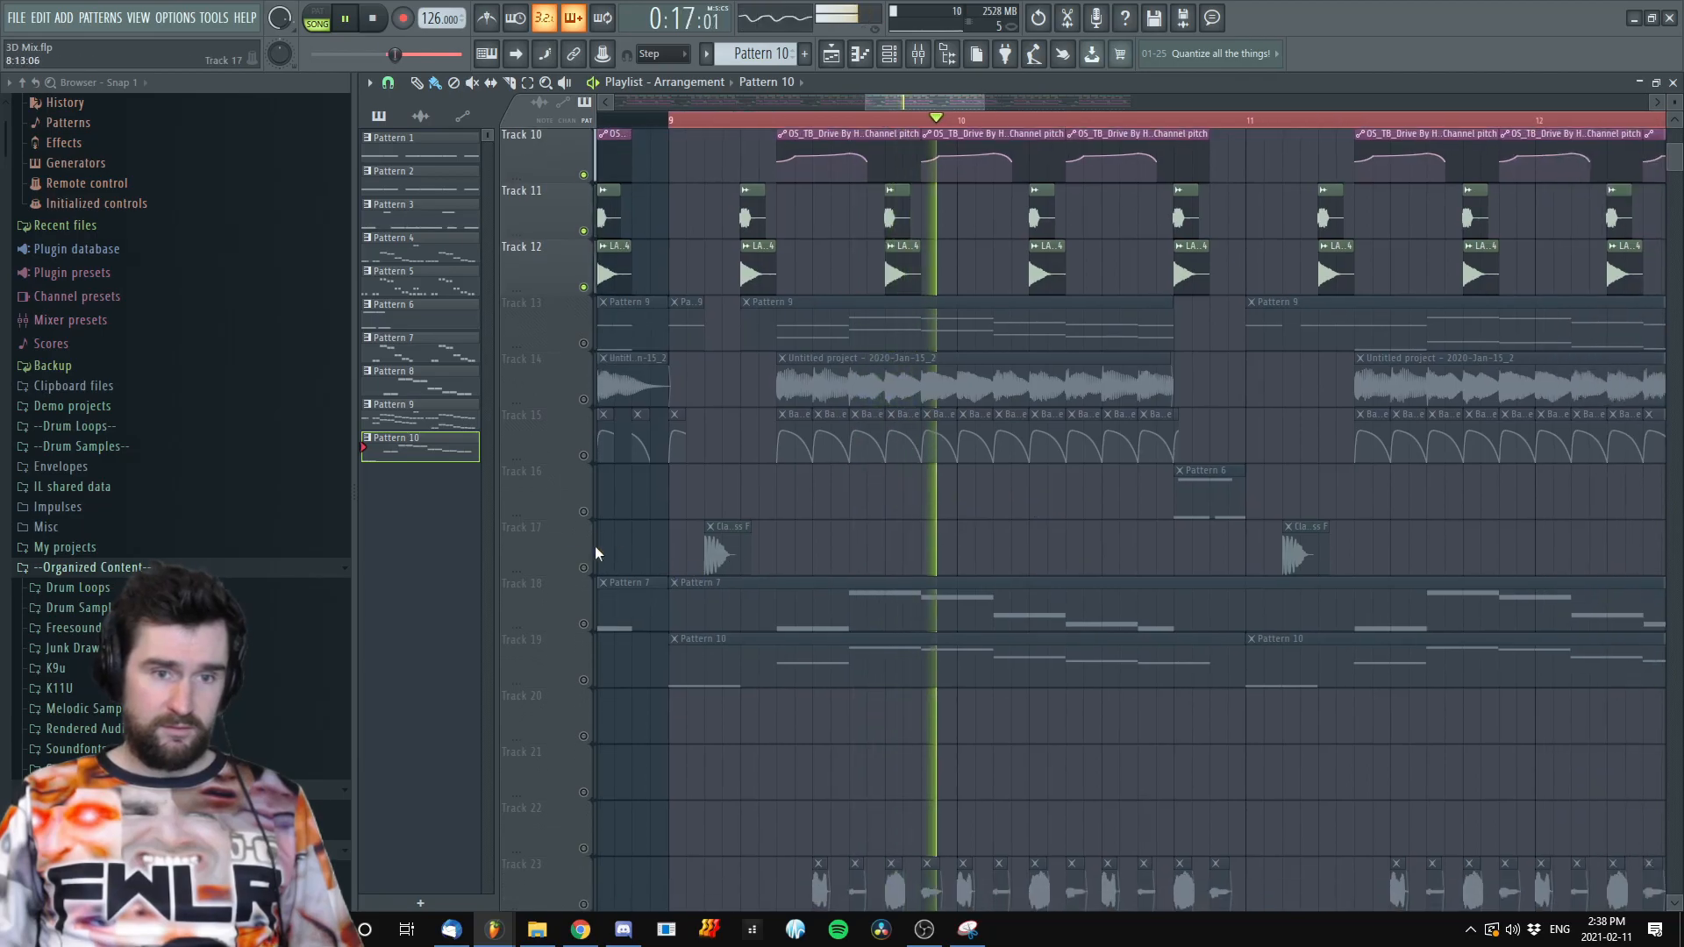
pyautogui.press('space')
# Examine how the drum clips on Tracks 1 to 12 are placed and layered around bars 9 and 10
pyautogui.scroll(-5, 963, 478)
pyautogui.scroll(4, 824, 438)
pyautogui.scroll(-3, 807, 397)
pyautogui.scroll(5, 1053, 526)
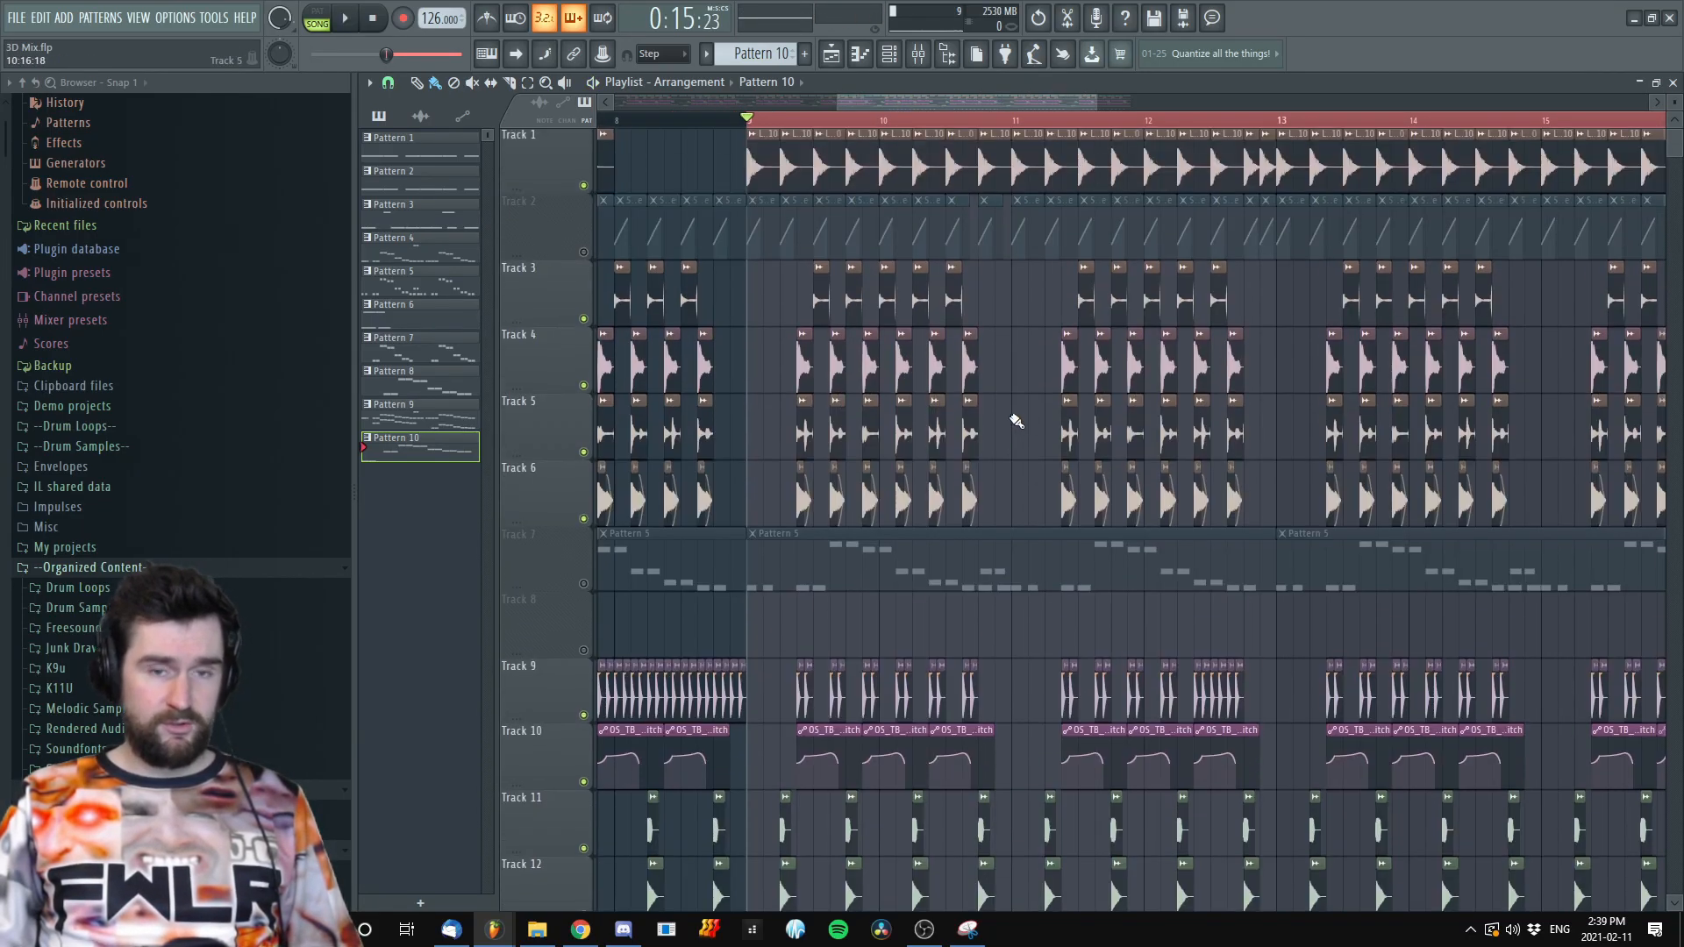
pyautogui.scroll(3, 1015, 421)
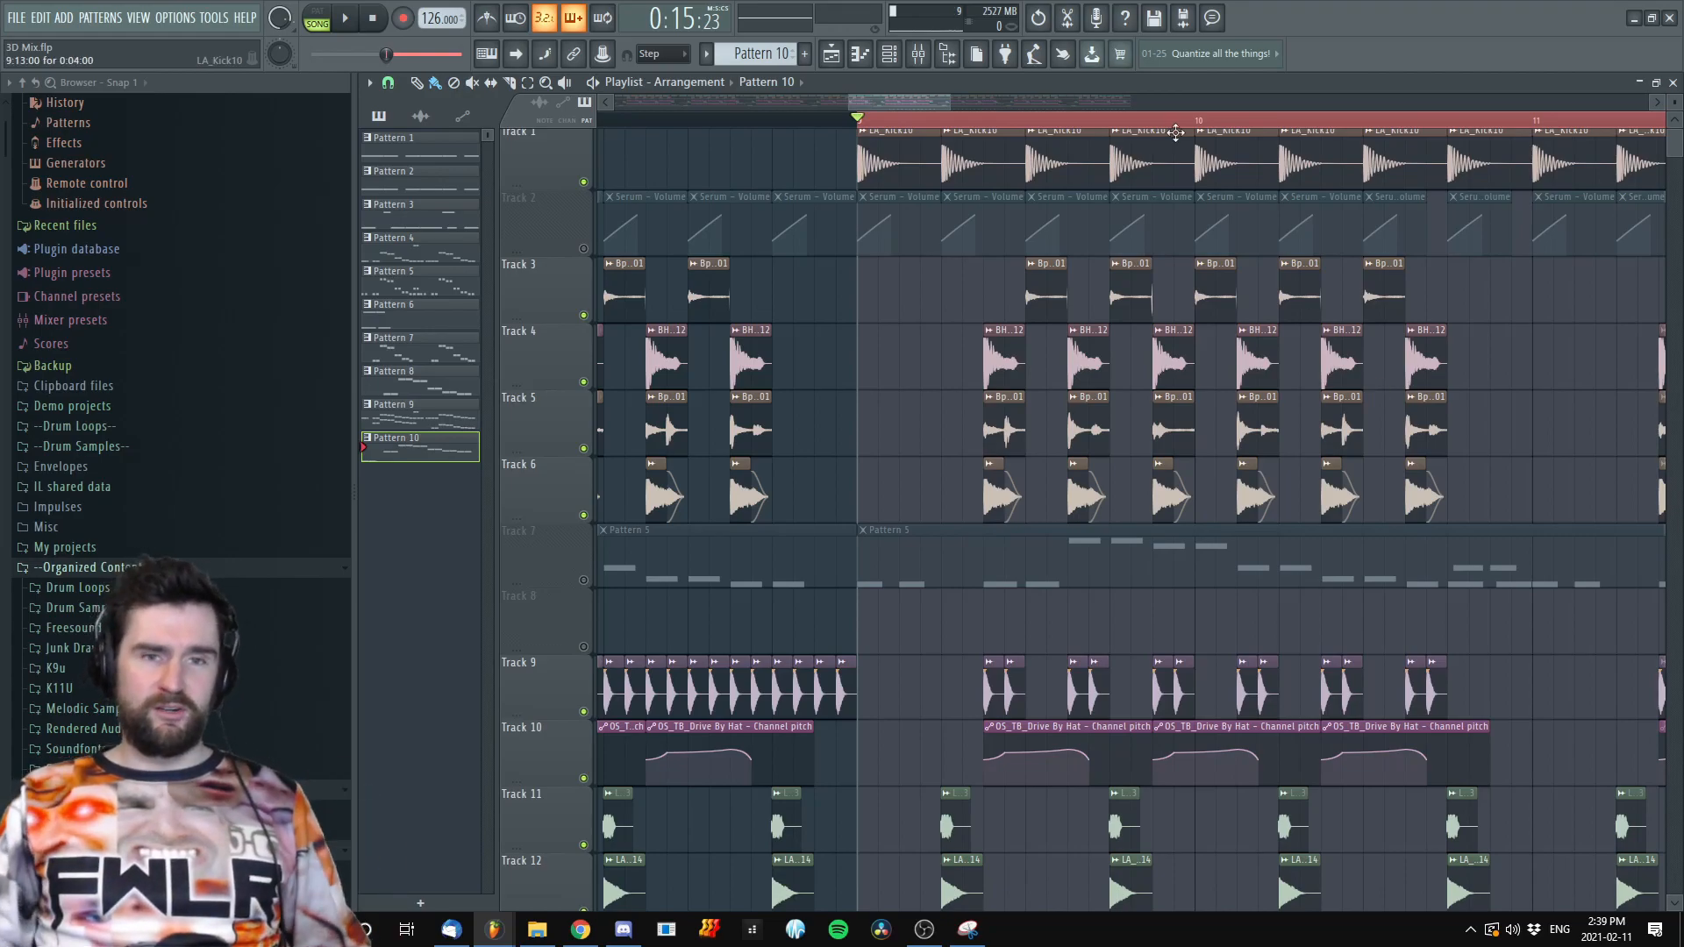
pyautogui.scroll(-2, 1163, 265)
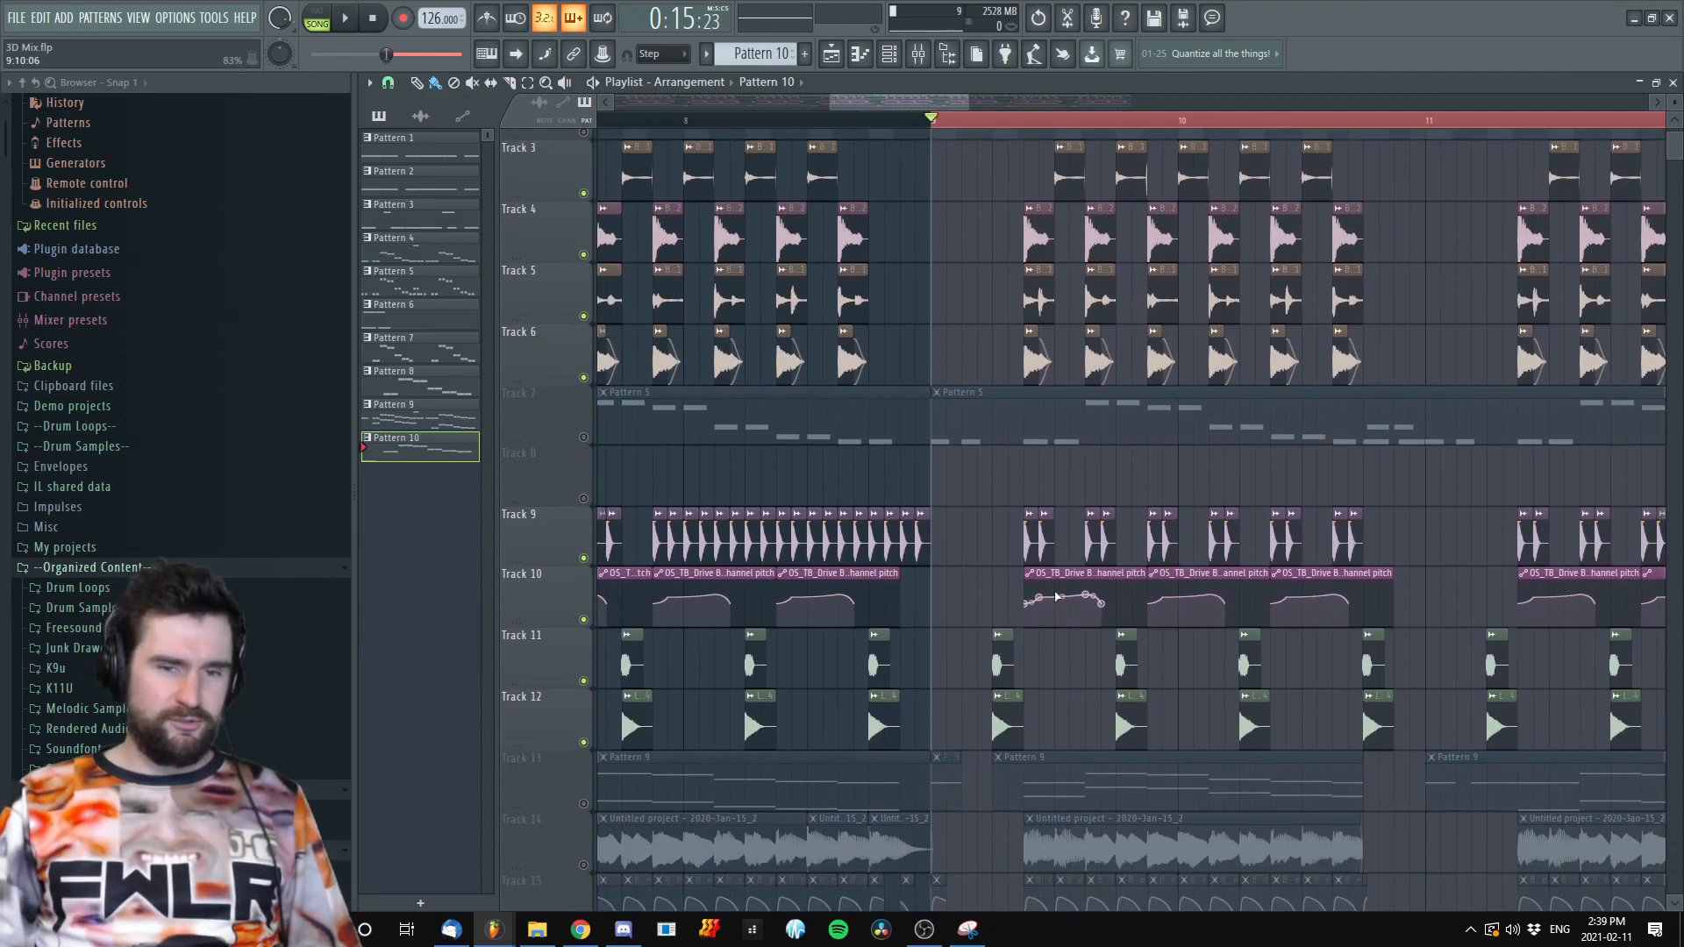
pyautogui.scroll(4, 1070, 544)
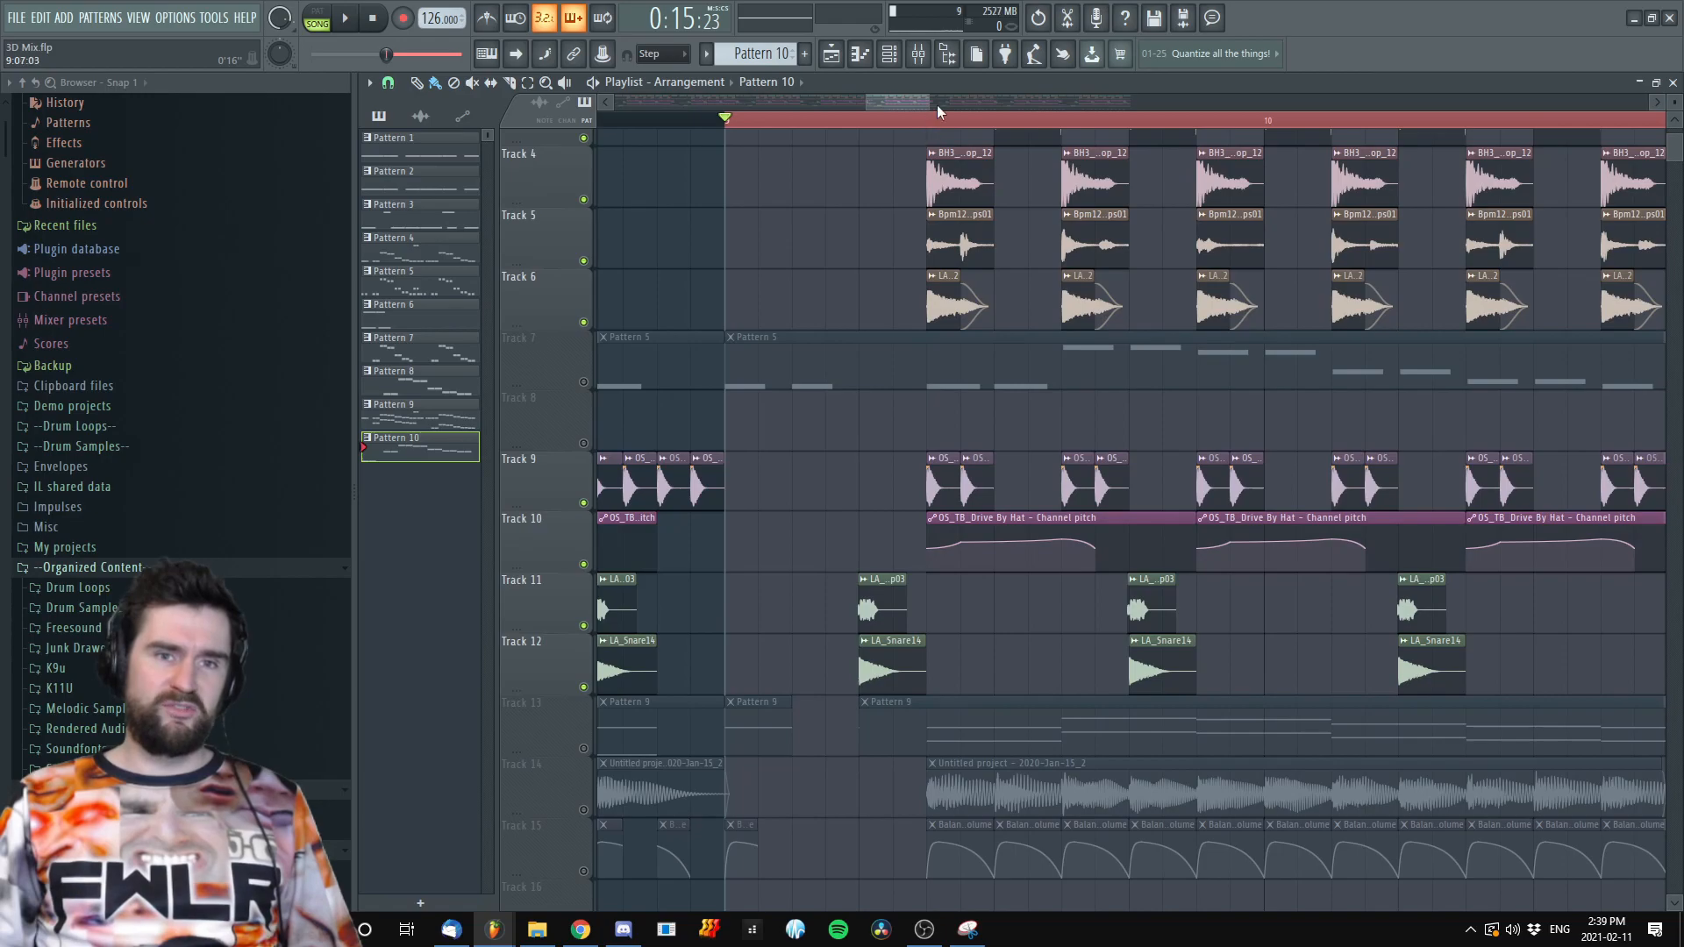
pyautogui.scroll(3, 956, 210)
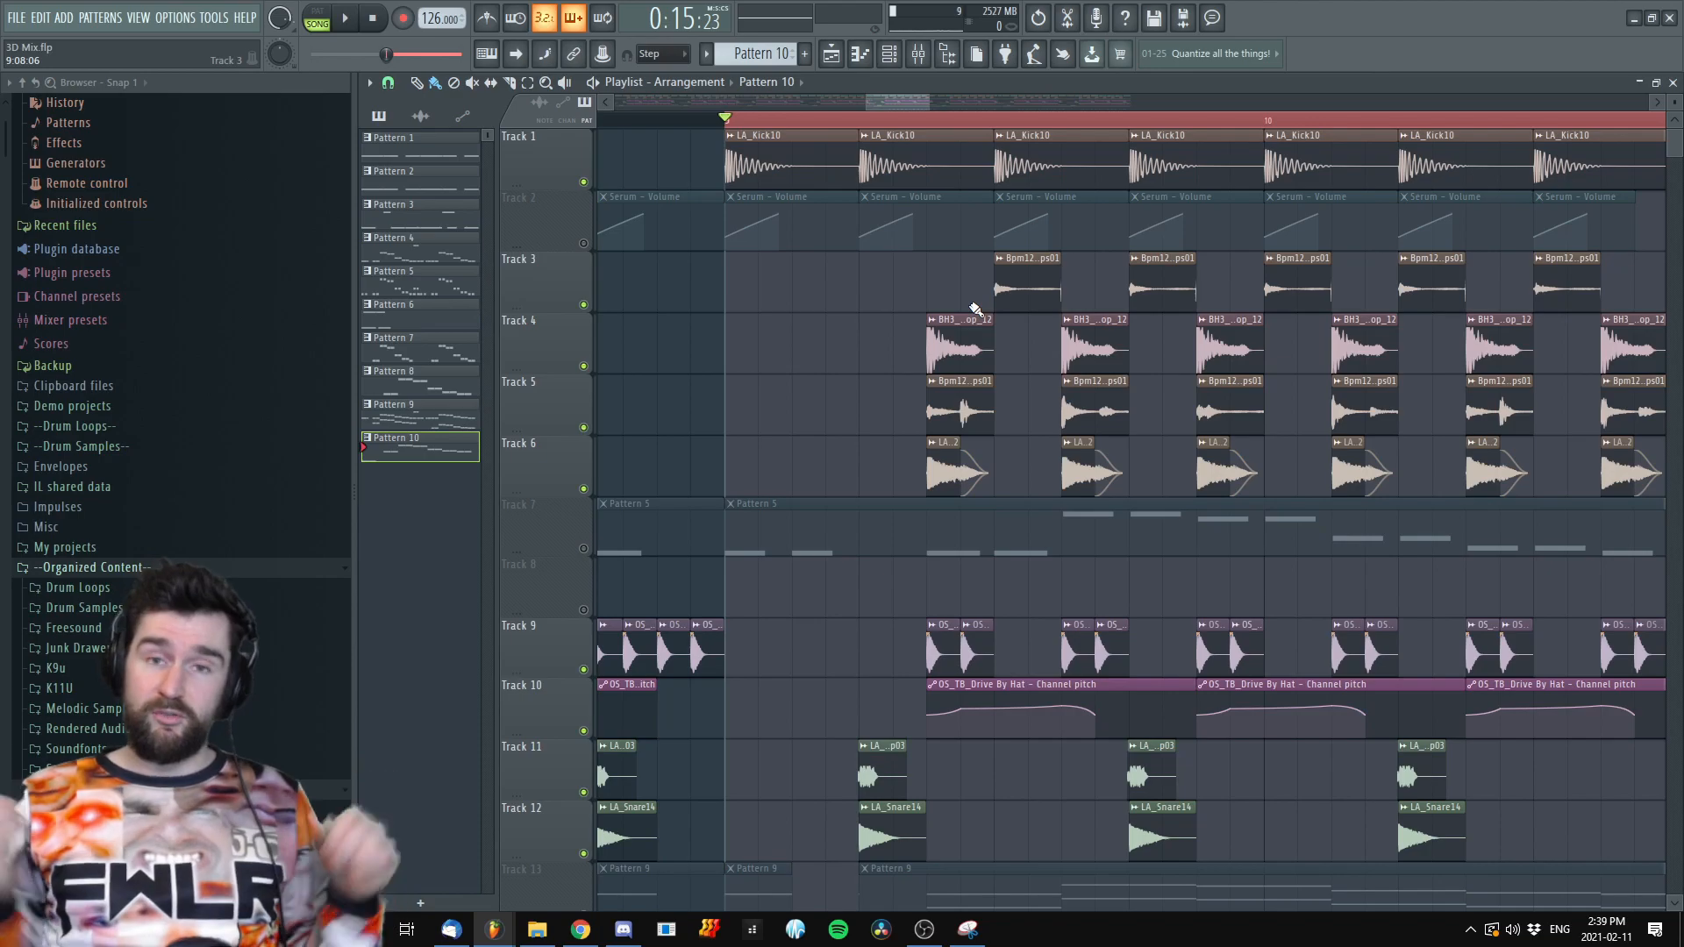
# Solo Track 3 and audition its drum loop tops on their own
pyautogui.keyDown('ctrl'); pyautogui.click(584, 305); pyautogui.keyUp('ctrl')
pyautogui.press('space')
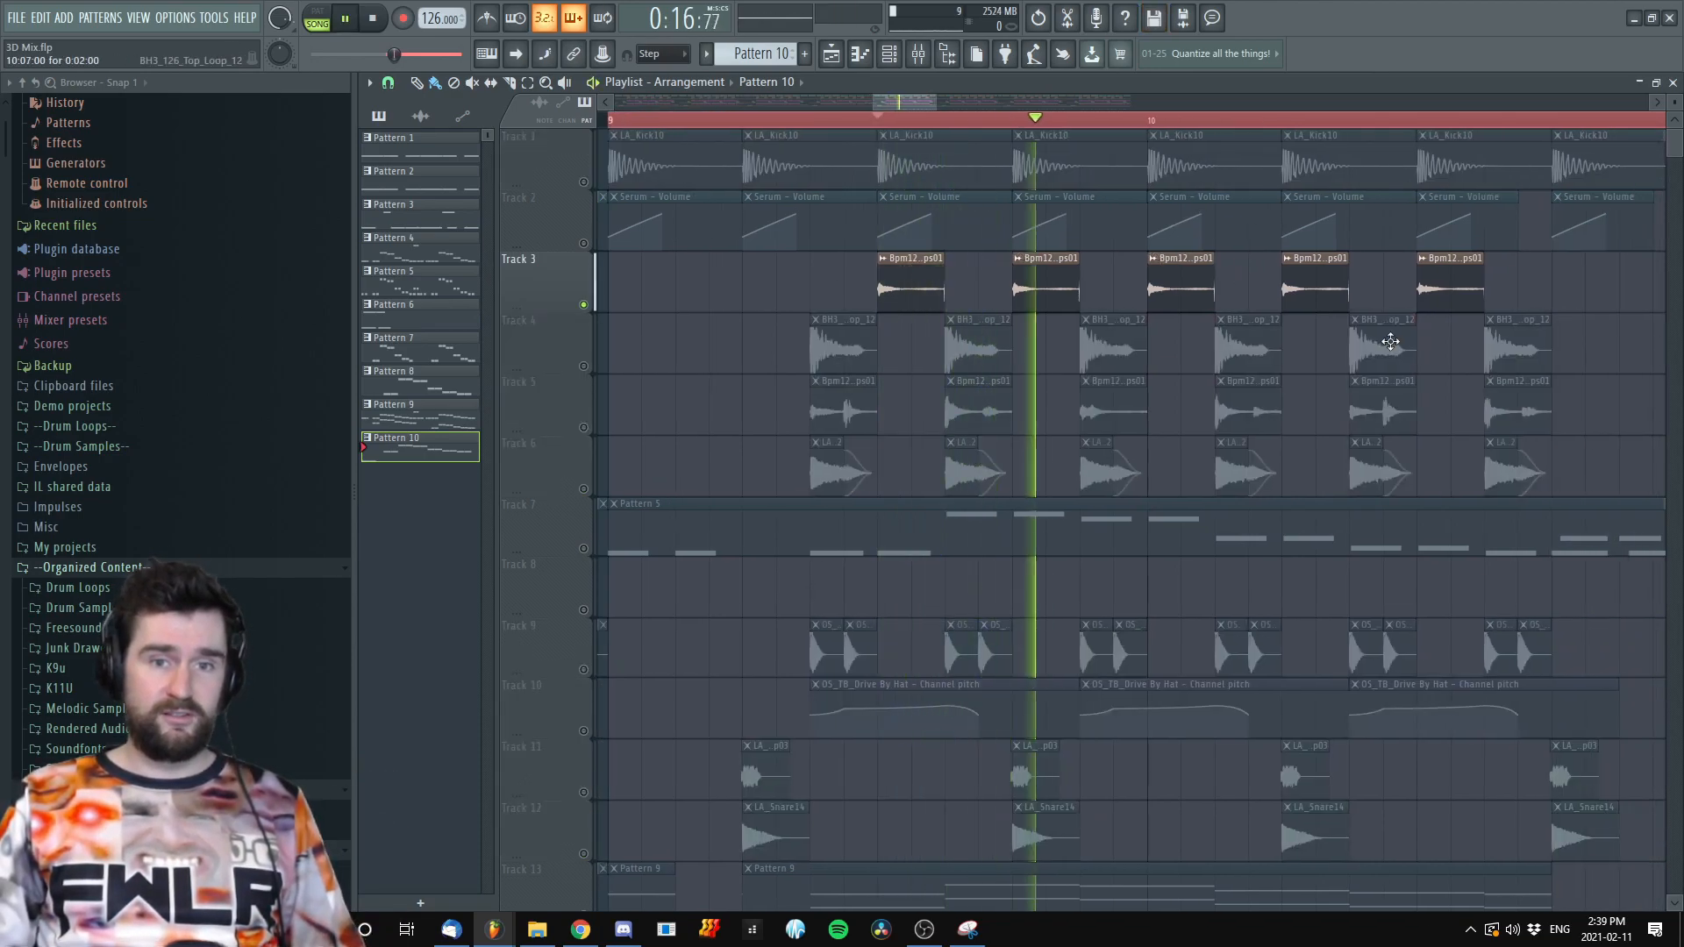
pyautogui.press('space')
# Enable the LA_Kick10 track with Track 3 and audition how the tops layer over the kick
pyautogui.click(583, 181)
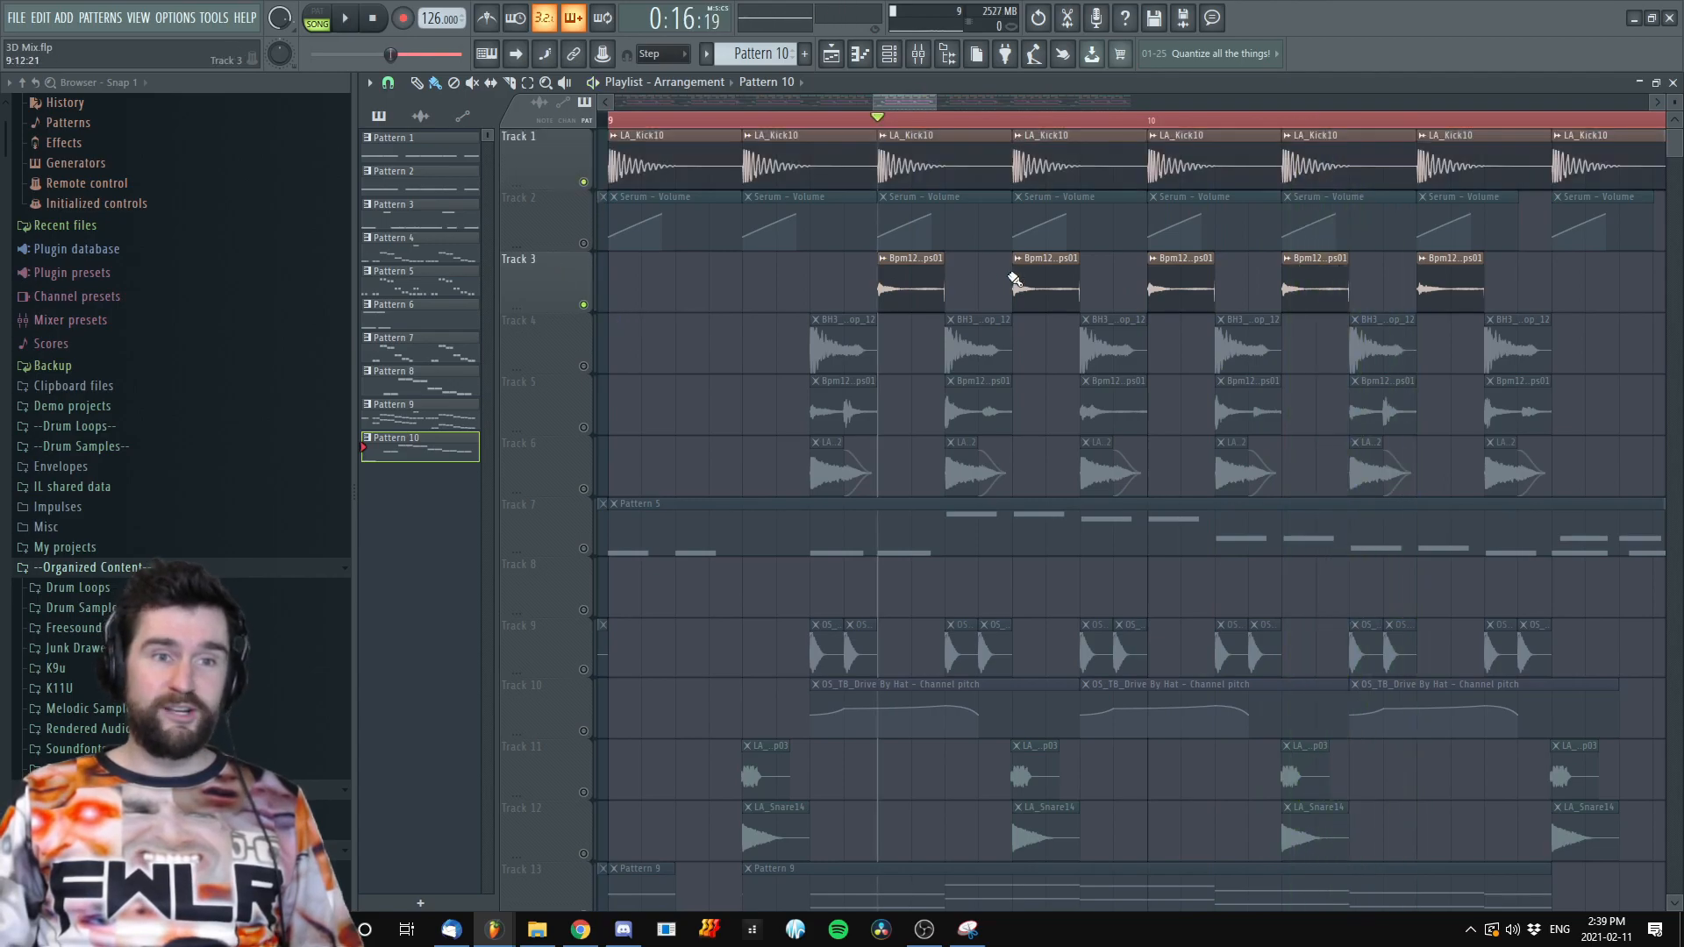
pyautogui.scroll(3, 1008, 273)
pyautogui.moveTo(1044, 402); pyautogui.dragTo(1086, 489)
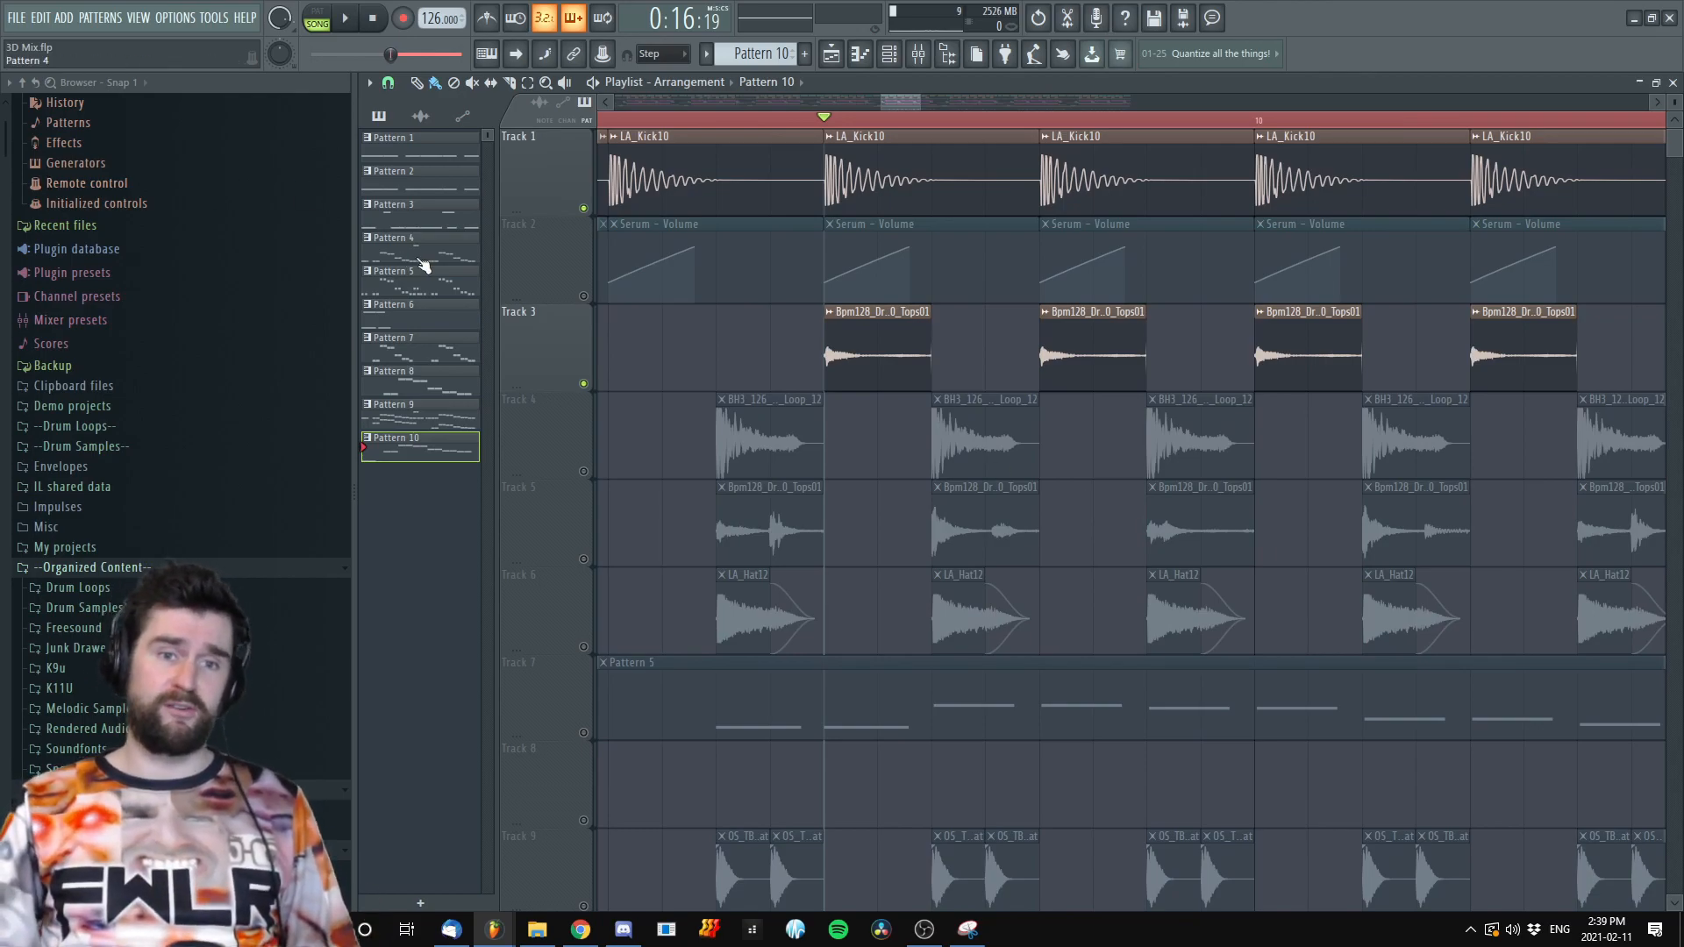
pyautogui.press('space')
pyautogui.press('space')
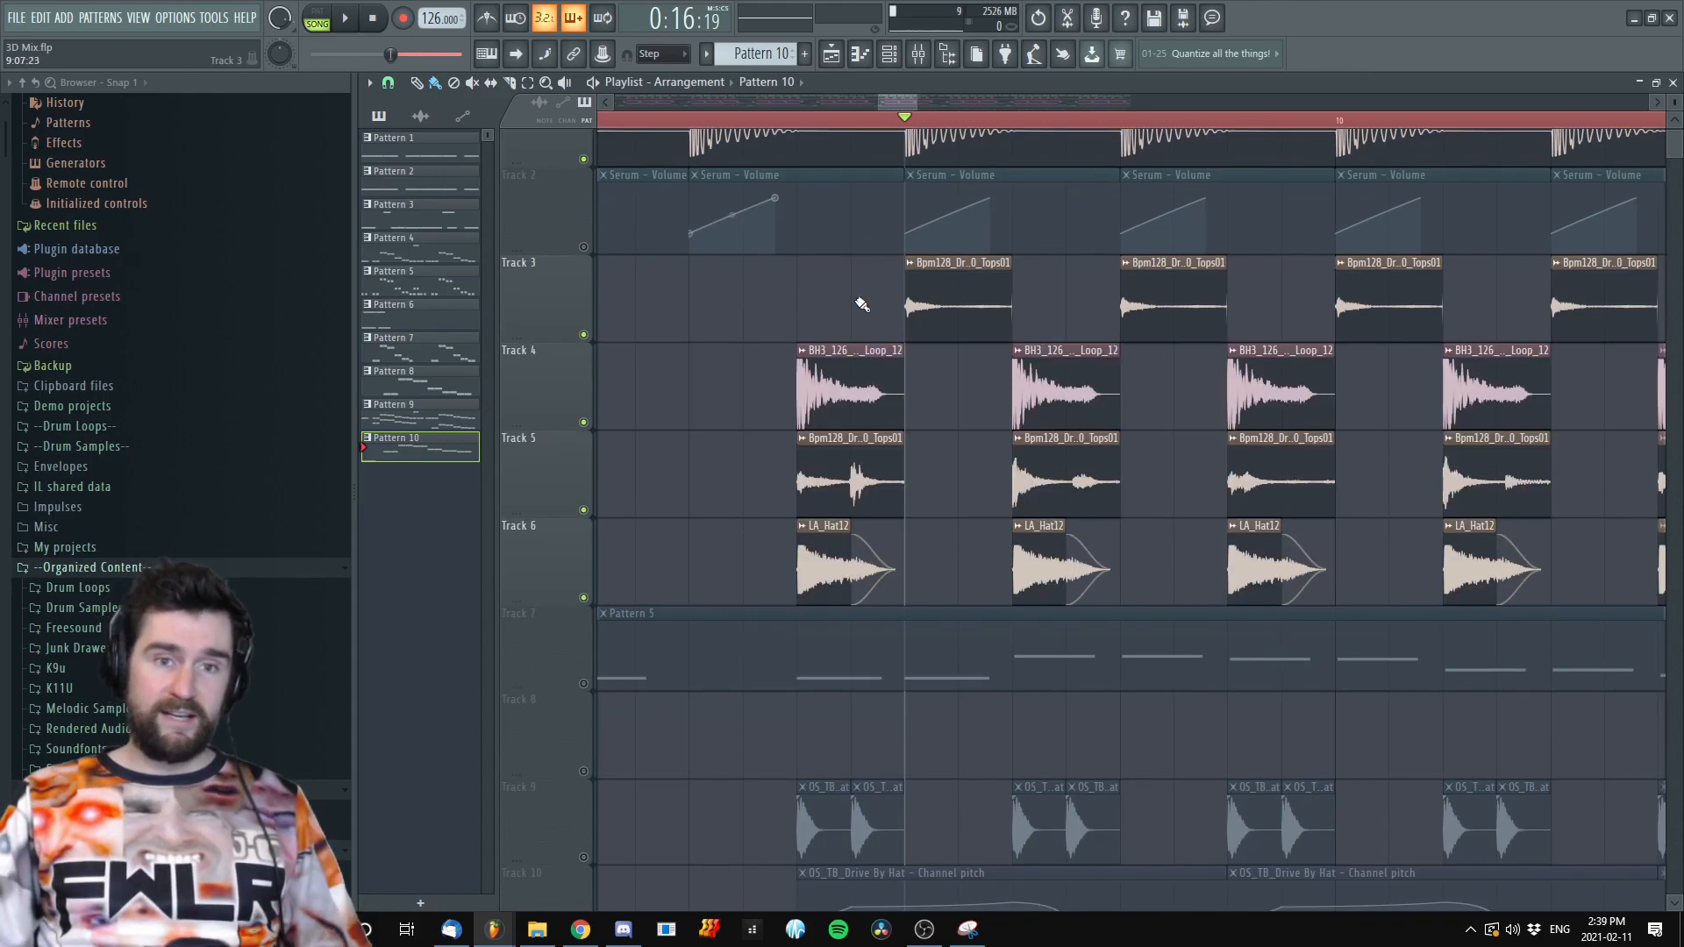
# Play the kick and Track 3 together with the top loops and hat on Tracks 4 to 6
pyautogui.scroll(3, 1153, 384)
pyautogui.moveTo(985, 347); pyautogui.dragTo(1186, 366)
pyautogui.press('space')
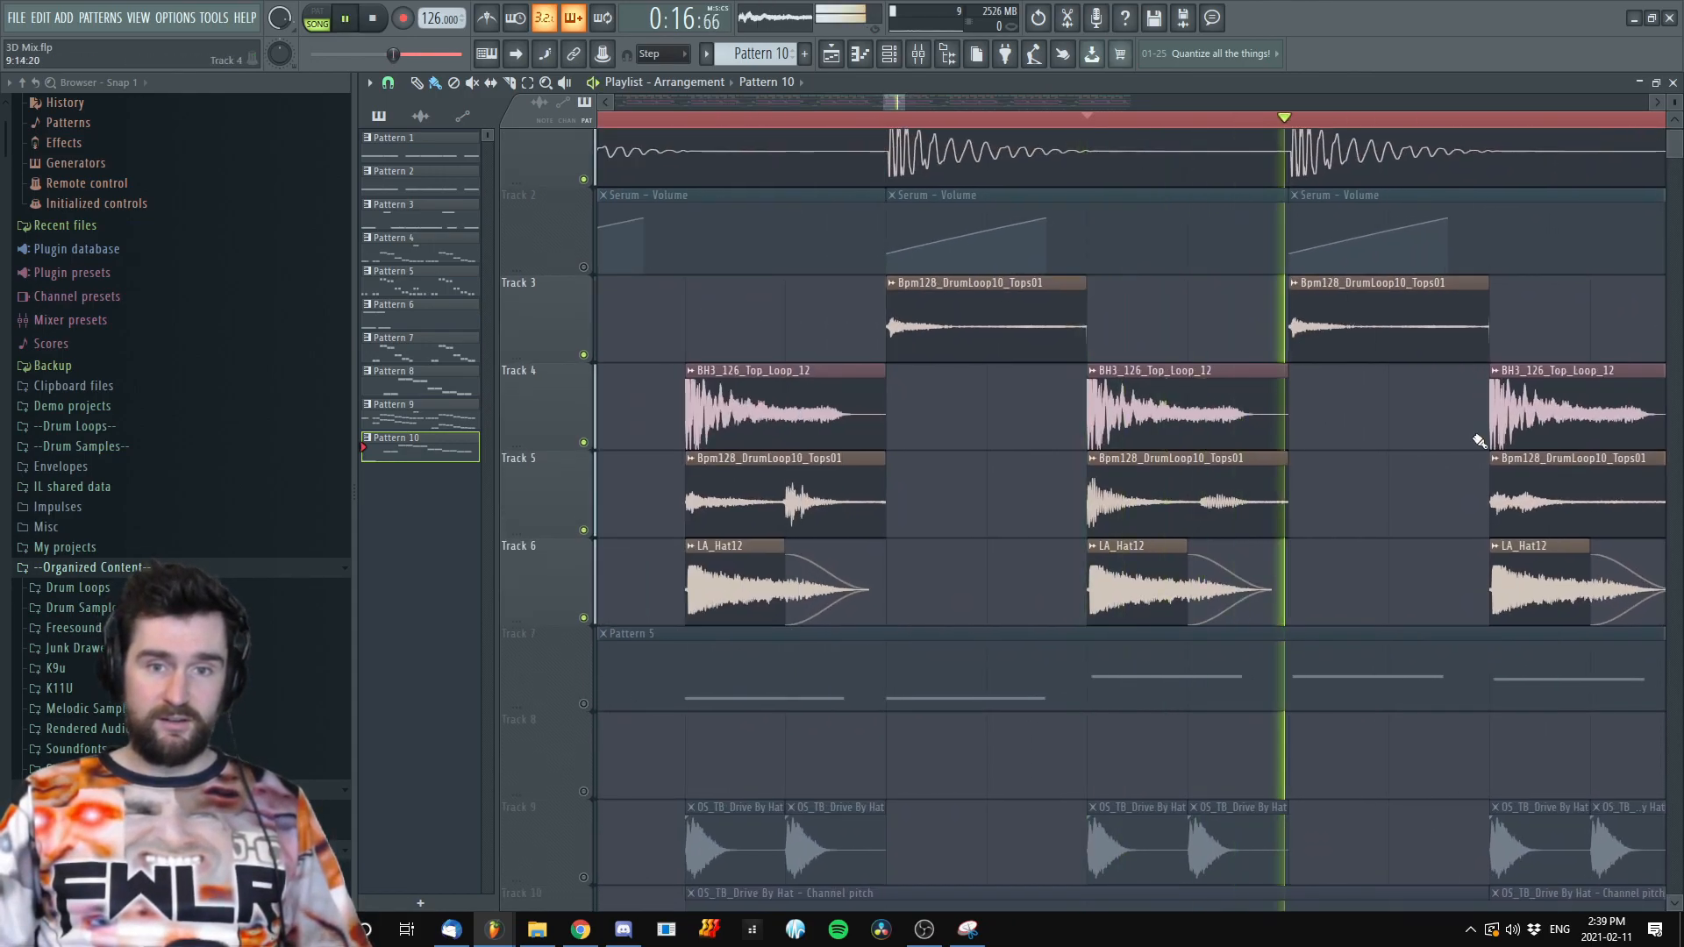
pyautogui.scroll(-3, 1270, 444)
pyautogui.press('space')
# Solo Track 4, enable Tracks 5 and 6 with it, and audition the three offbeat layers
pyautogui.rightClick(583, 365)
pyautogui.click(583, 452)
pyautogui.click(583, 540)
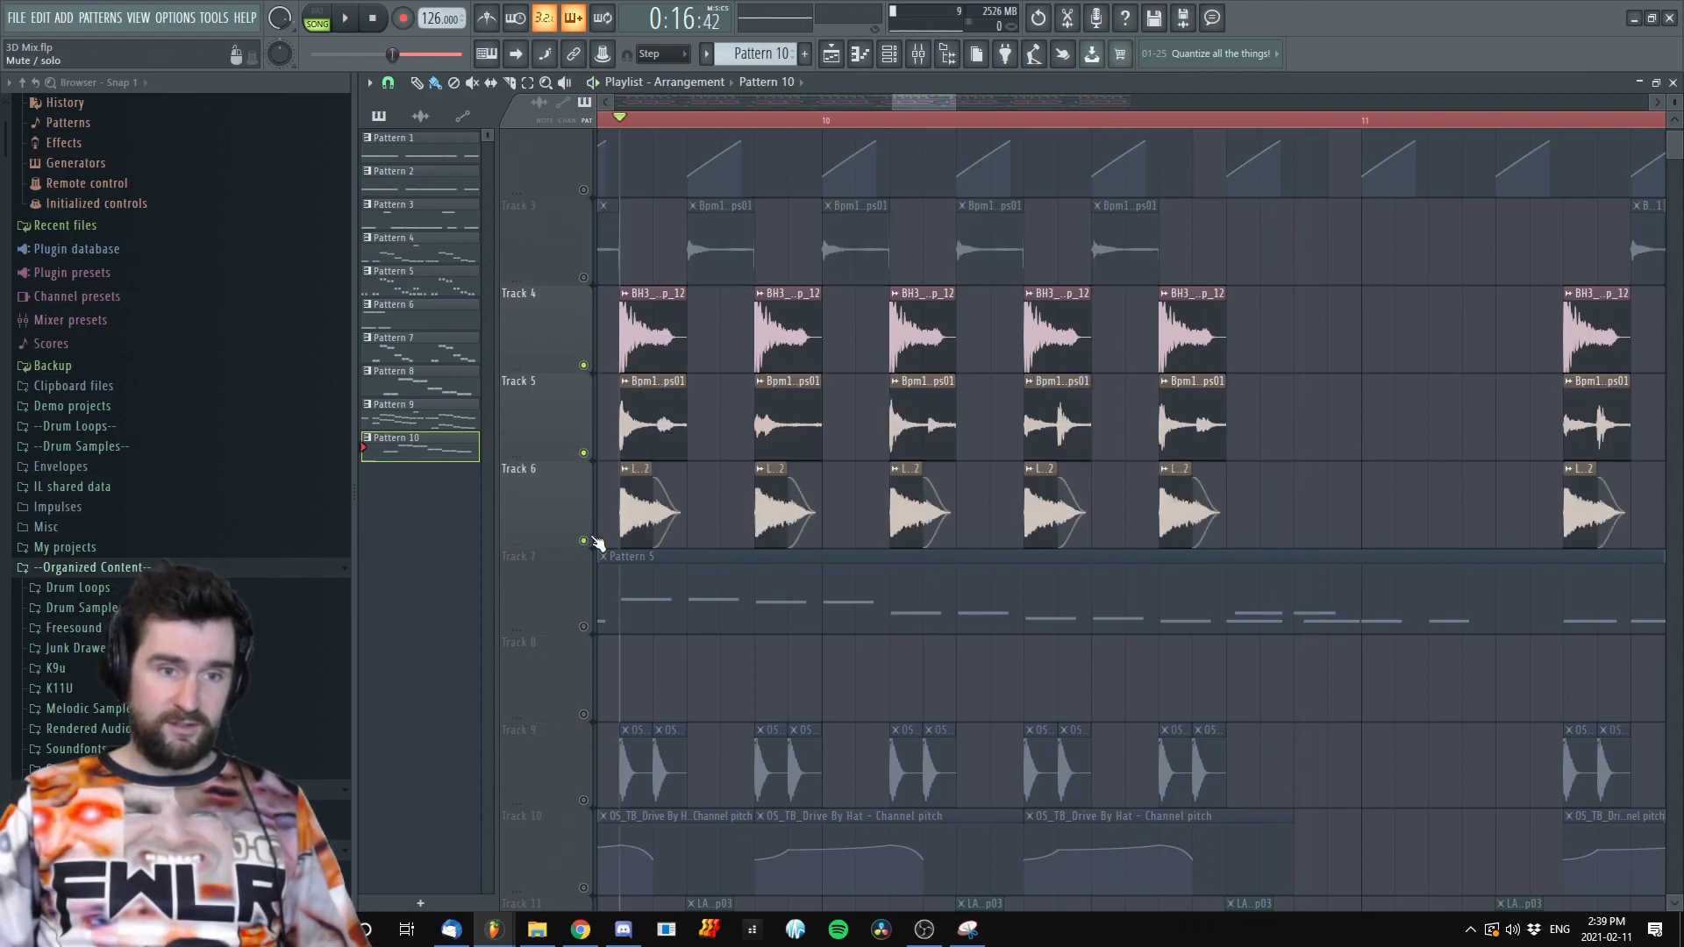
pyautogui.press('space')
pyautogui.scroll(-1, 1333, 504)
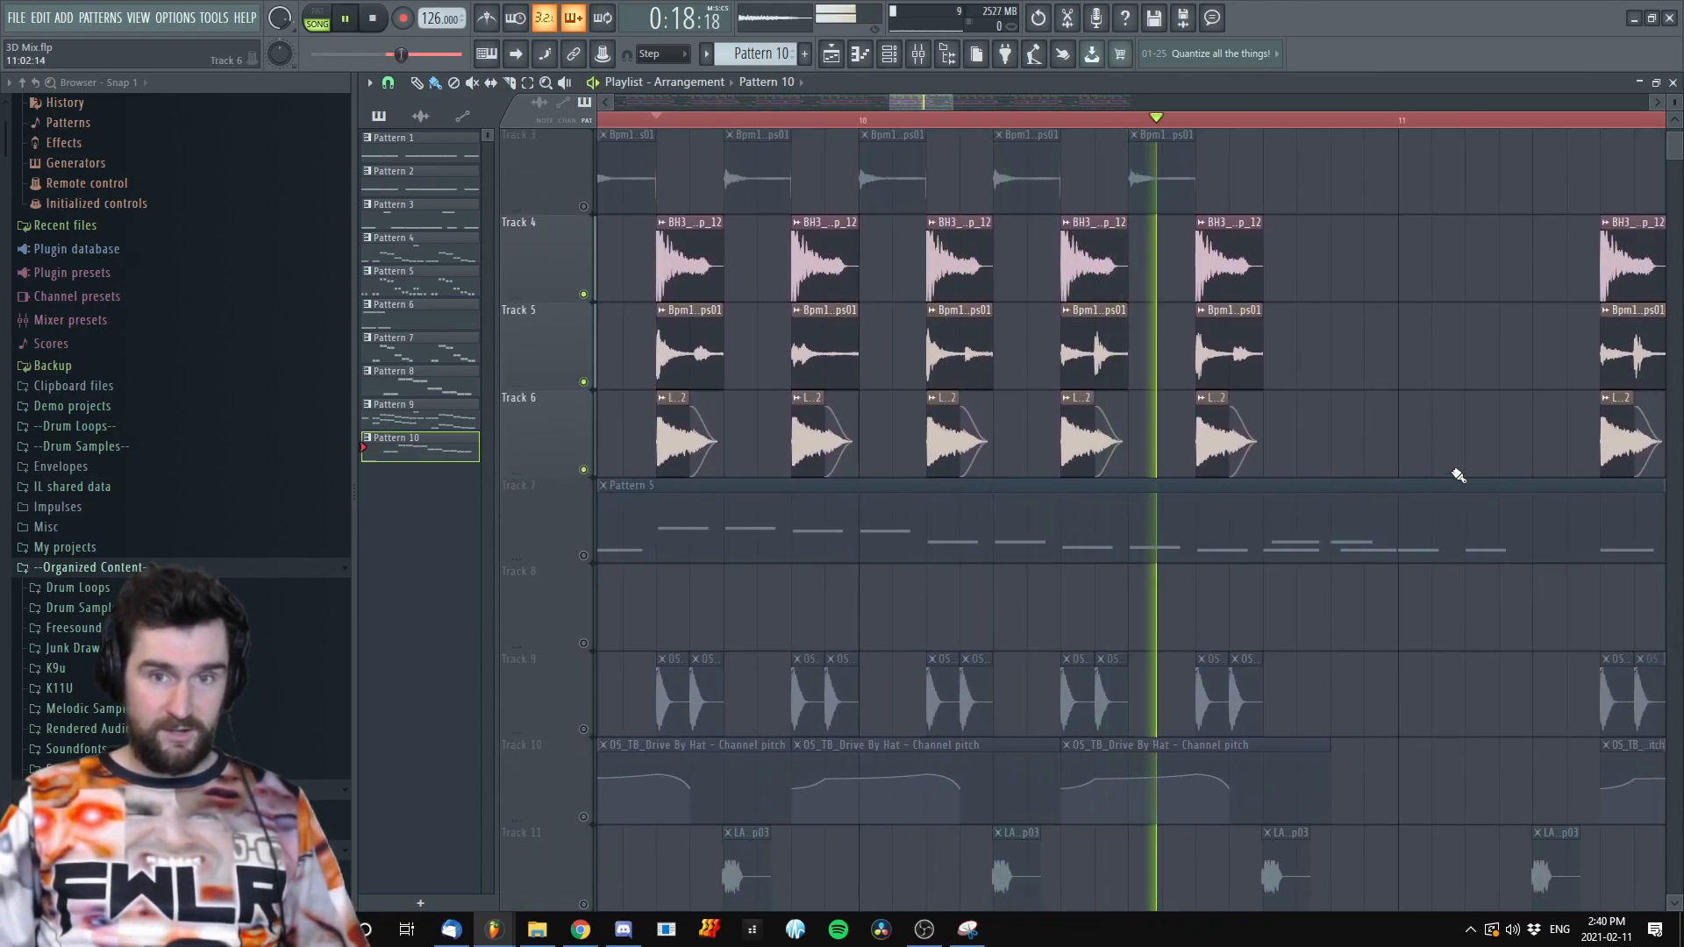
pyautogui.scroll(-3, 1459, 470)
pyautogui.moveTo(958, 498); pyautogui.dragTo(808, 424)
pyautogui.press('space')
# Solo the clap on Track 11, enable the snare on Track 12, and audition them together
pyautogui.rightClick(585, 569)
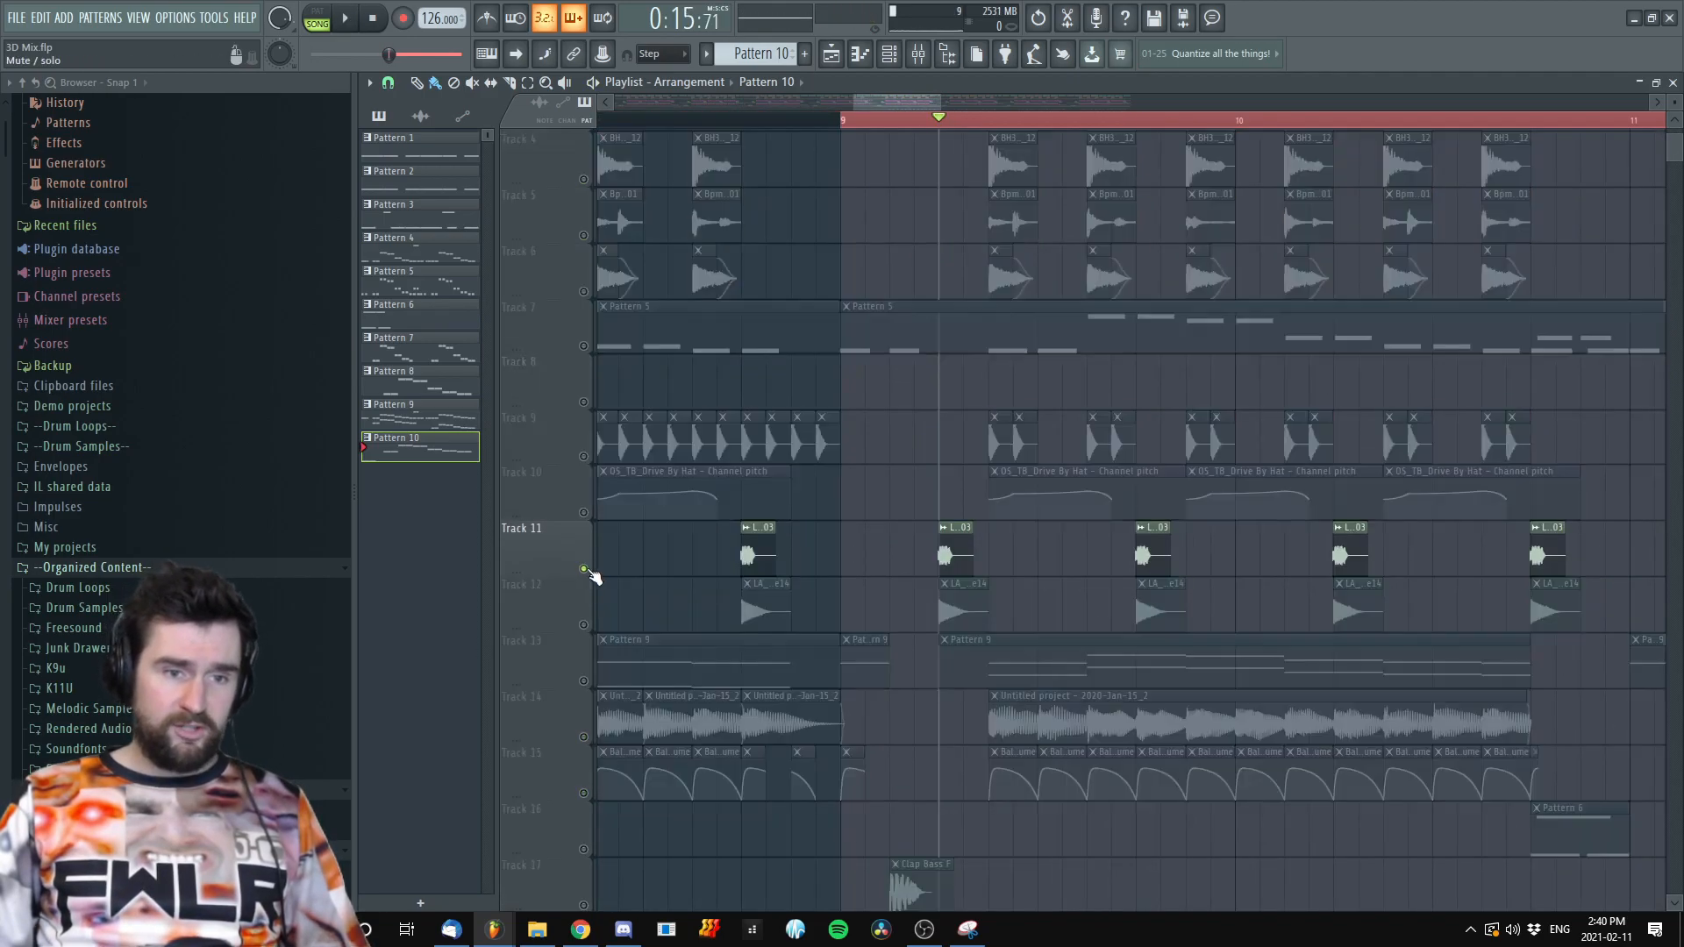
pyautogui.click(584, 624)
pyautogui.press('space')
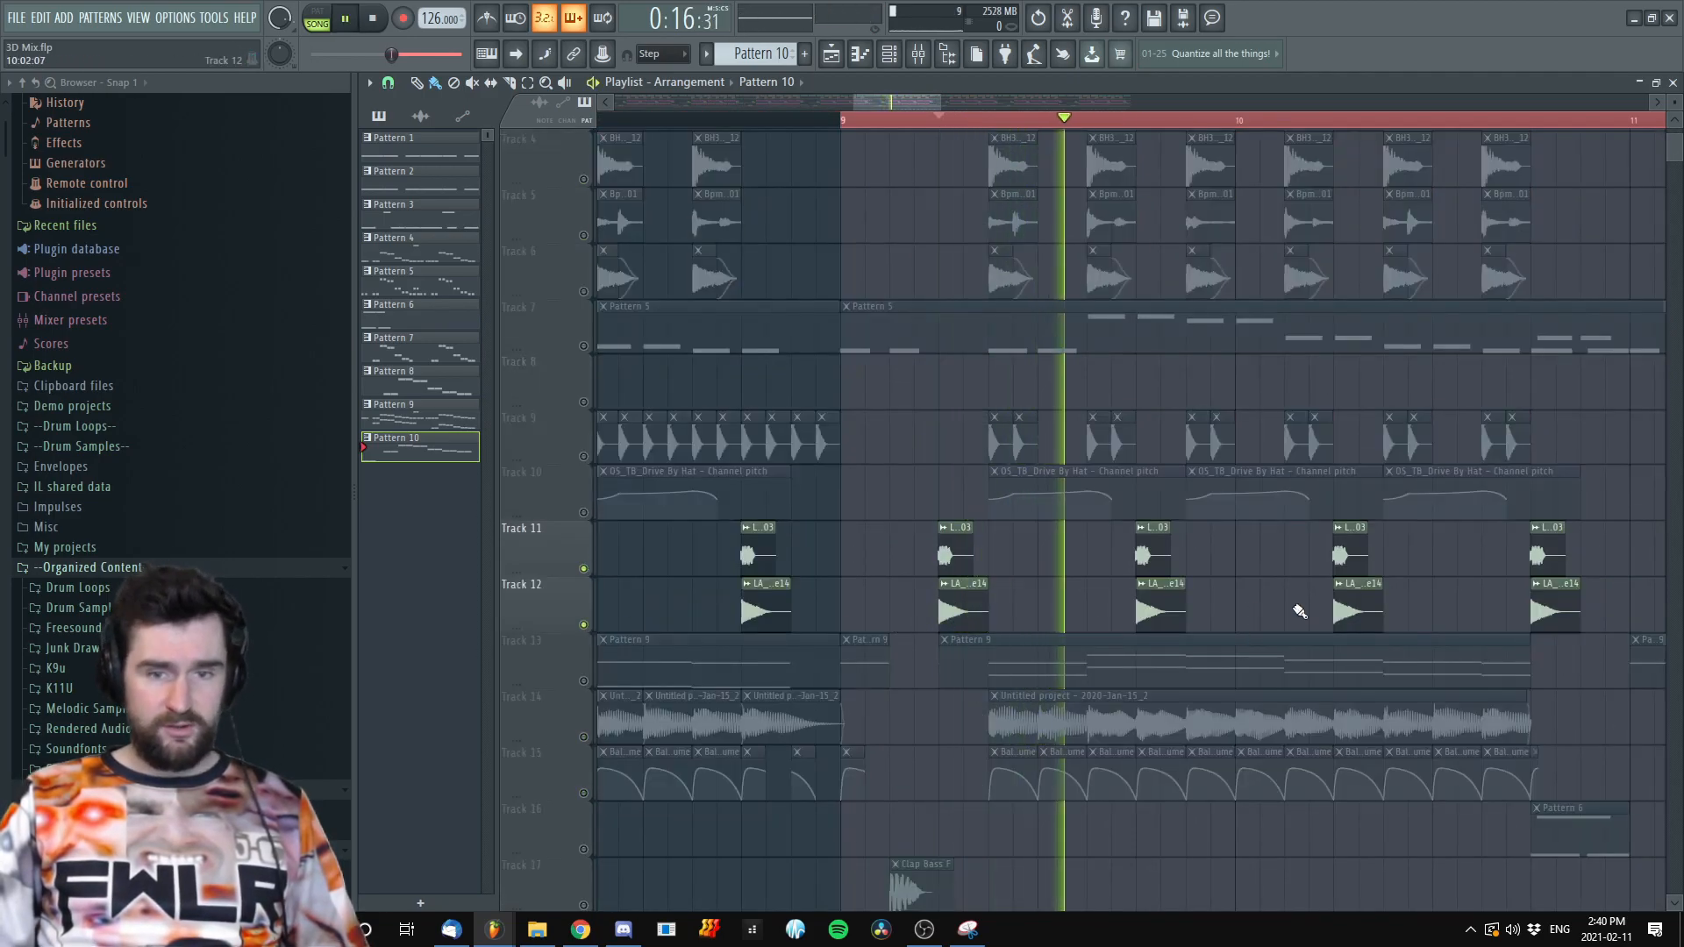
pyautogui.moveTo(1356, 642); pyautogui.dragTo(1290, 617)
pyautogui.scroll(1, 1289, 605)
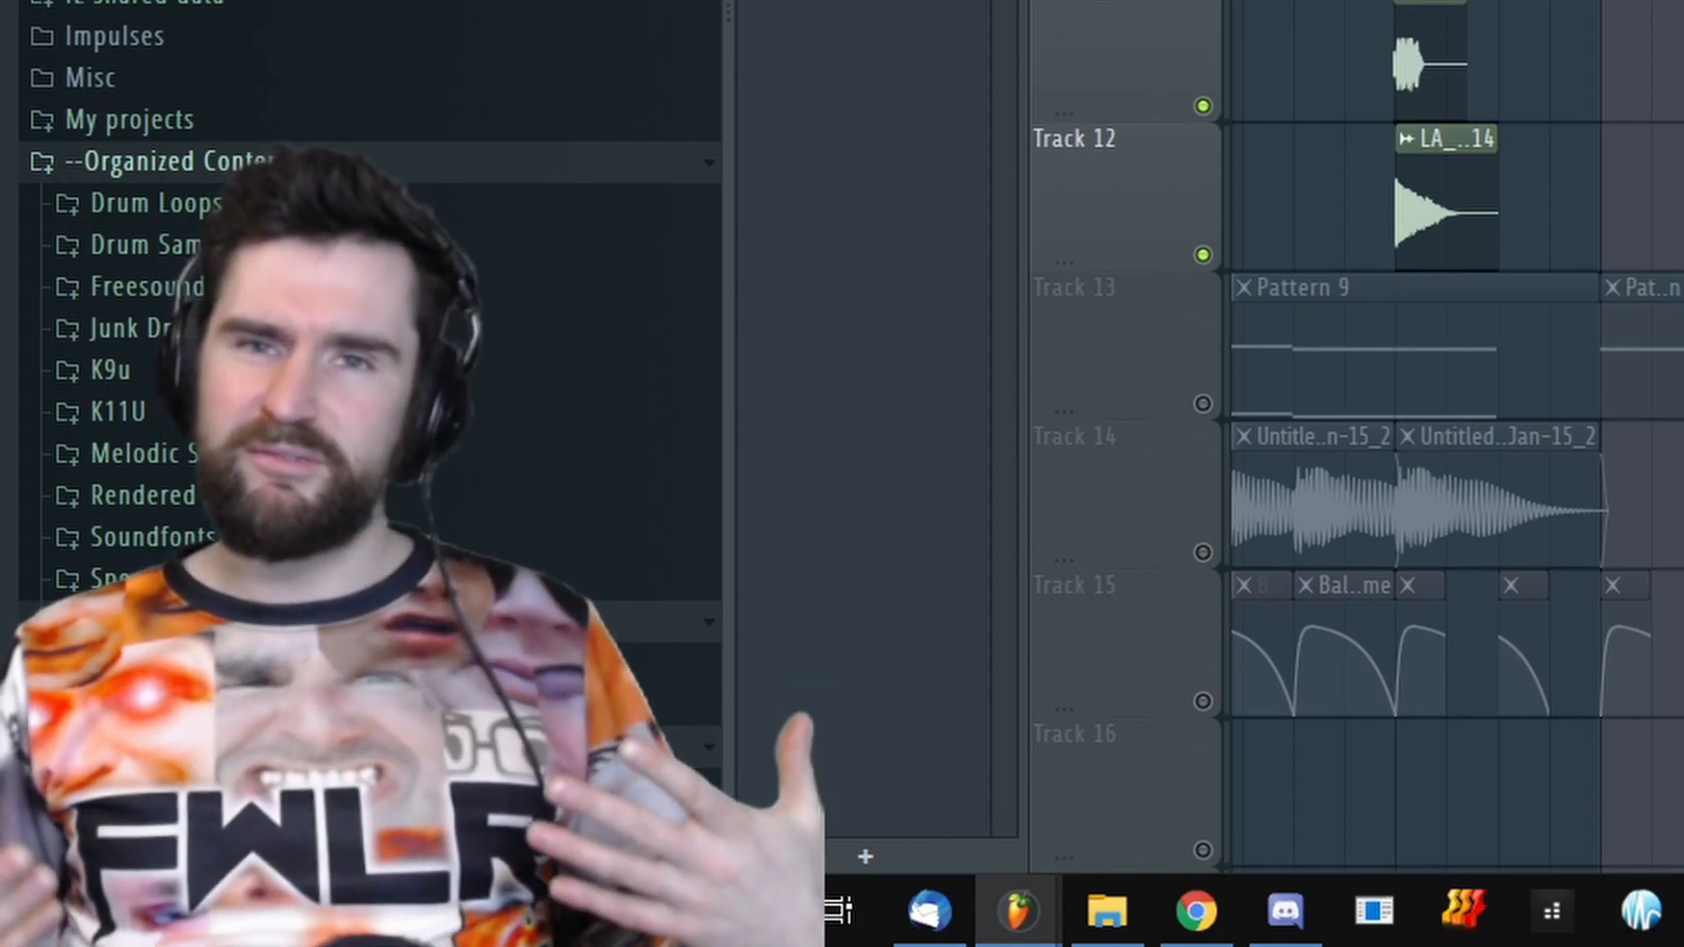
# Compare the LA_Clap03 and LA_Snare14 layers by soloing Tracks 11 and 12 one at a time and playing them
pyautogui.press('space')
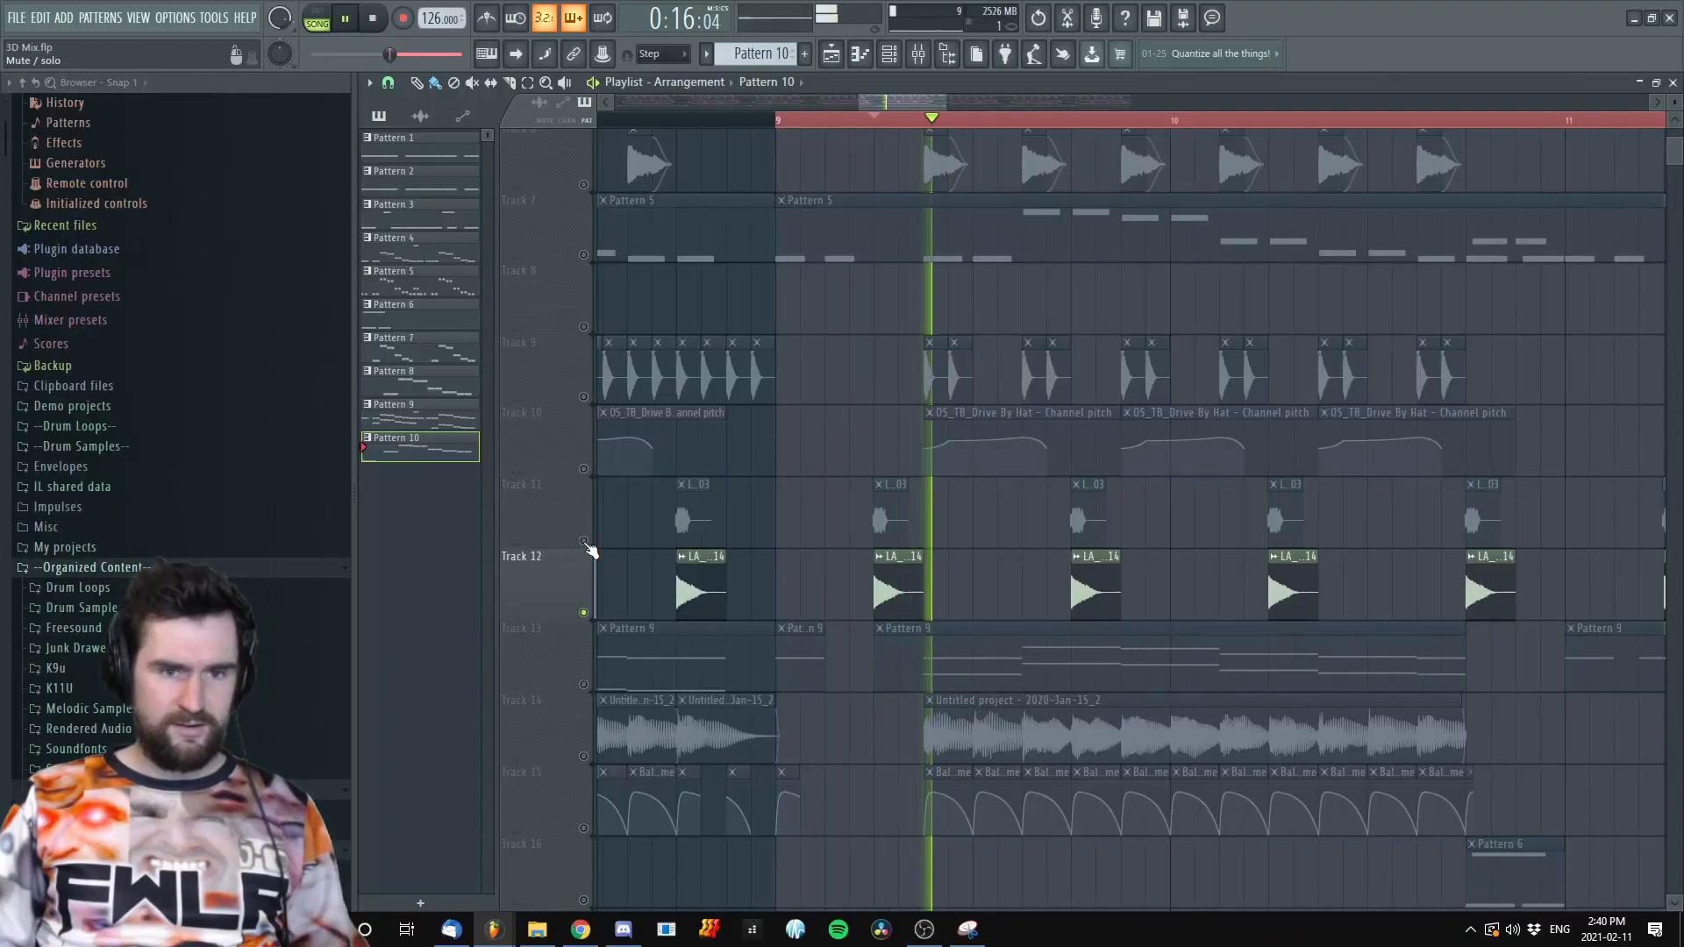
pyautogui.press('space')
pyautogui.scroll(4, 930, 590)
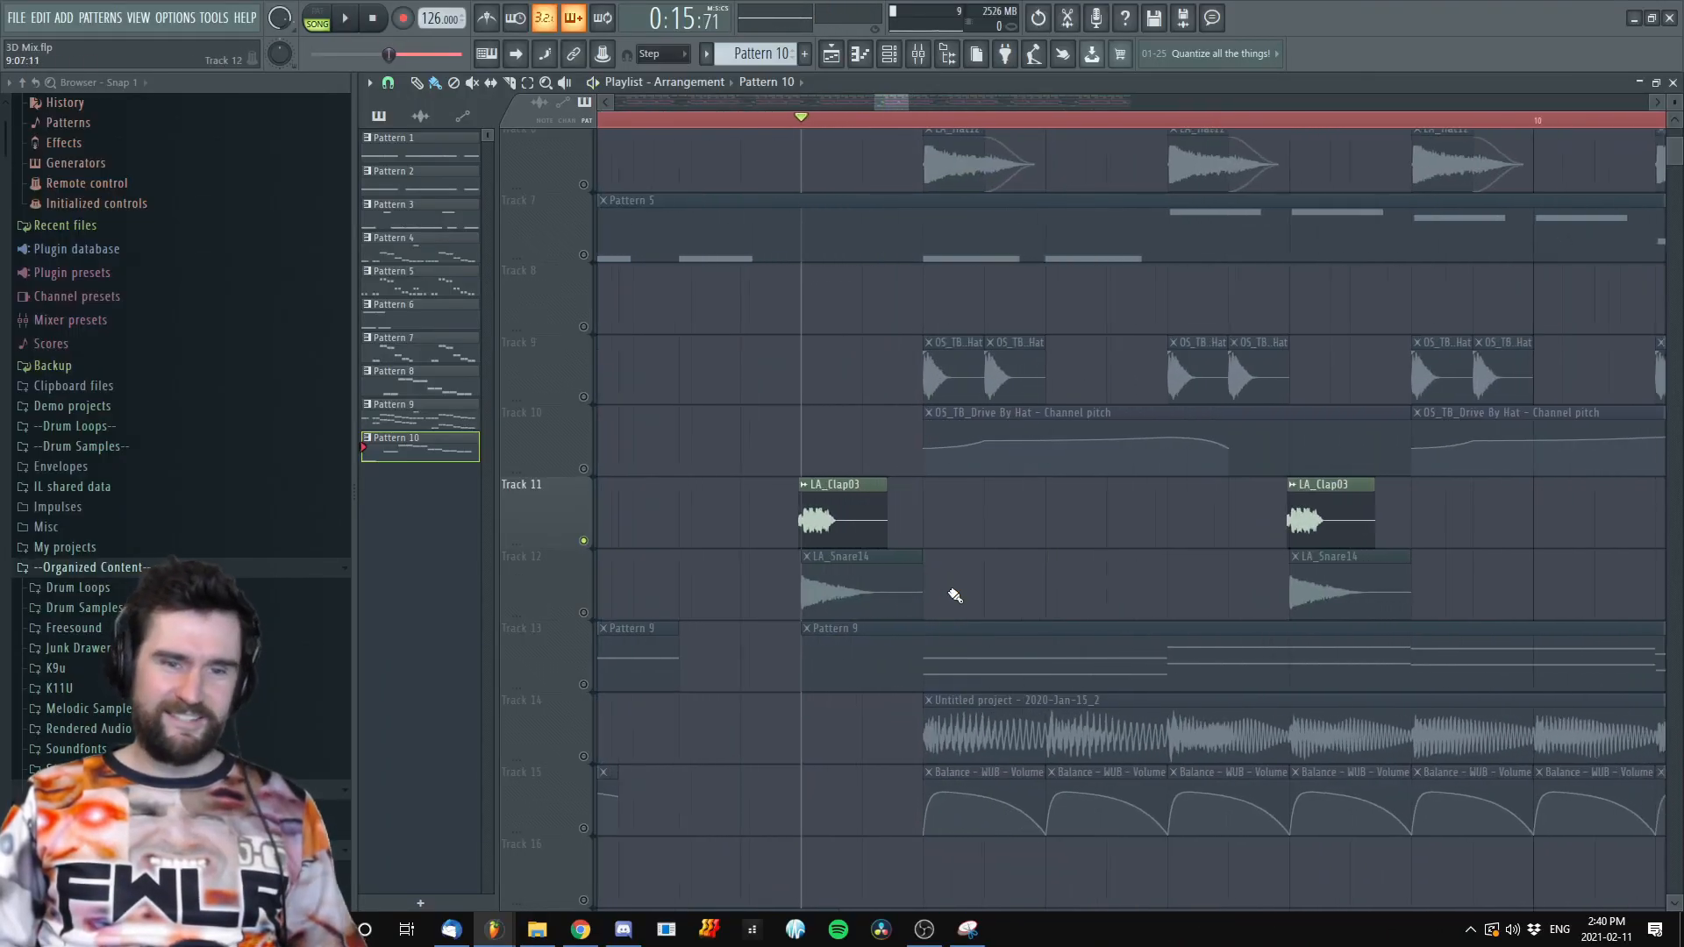
pyautogui.moveTo(951, 594); pyautogui.dragTo(1016, 469)
pyautogui.moveTo(1156, 469); pyautogui.dragTo(968, 477)
pyautogui.scroll(-2, 969, 477)
pyautogui.keyDown('ctrl'); pyautogui.click(584, 530); pyautogui.keyUp('ctrl')
pyautogui.press('space')
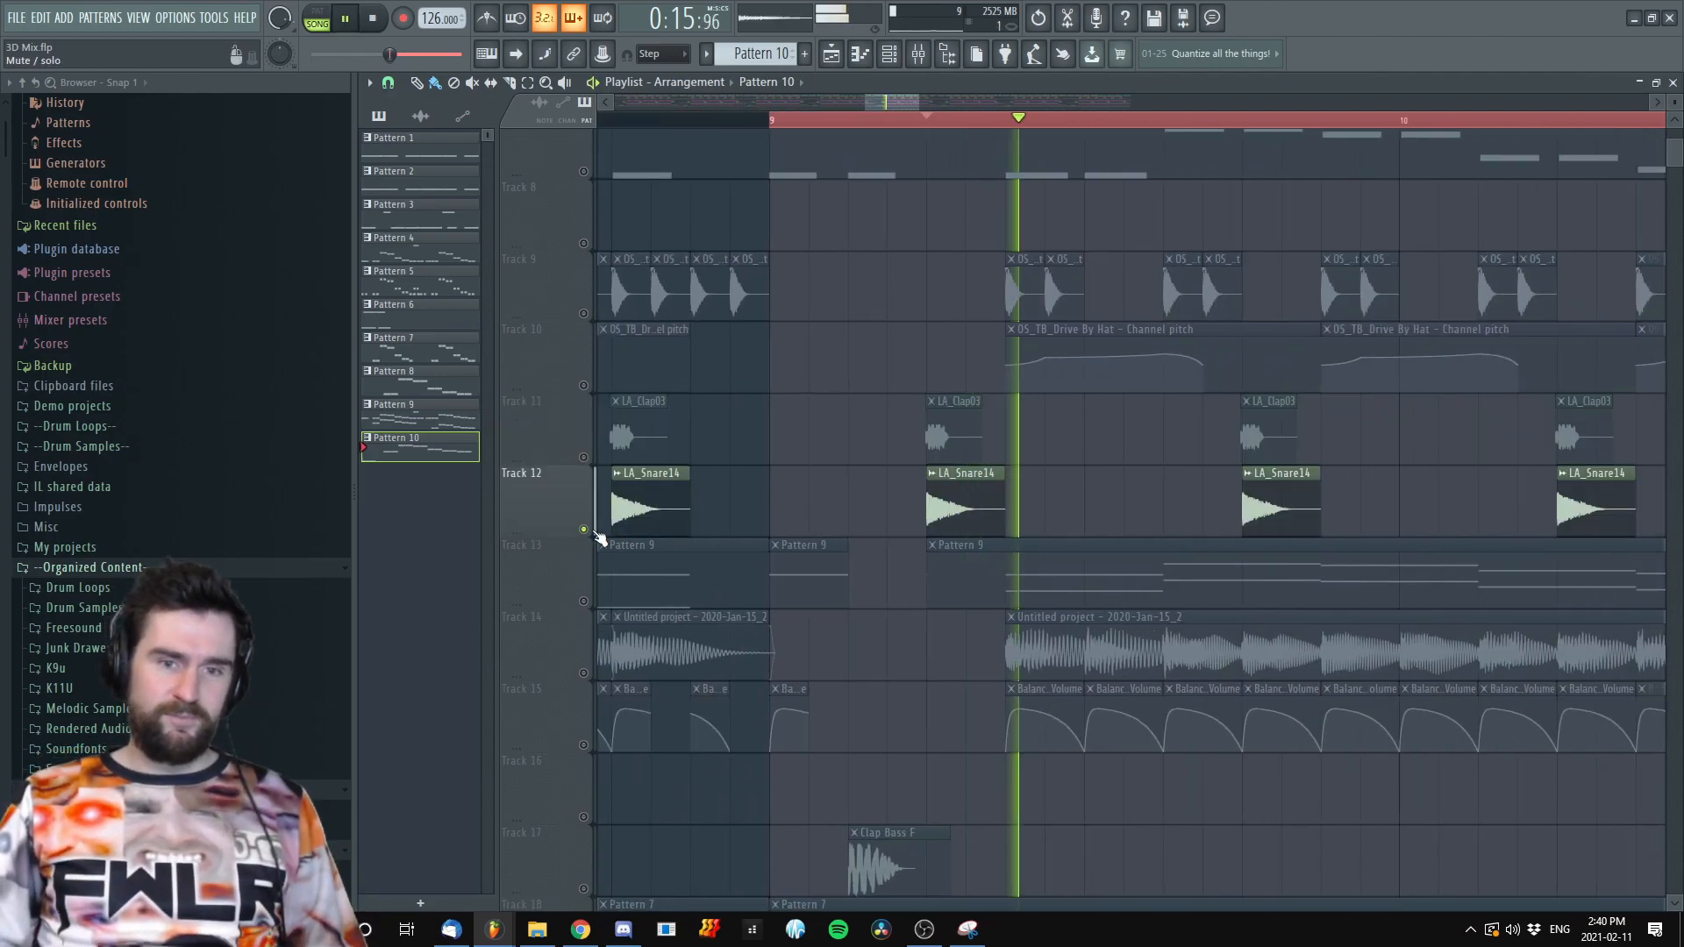
pyautogui.press('space')
# Enable the first two playlist tracks alongside the soloed LA_Snare14 on Track 12 and audition the combination
pyautogui.scroll(4, 750, 355)
pyautogui.scroll(1, 749, 358)
pyautogui.click(584, 192)
pyautogui.click(584, 263)
pyautogui.scroll(-5, 959, 435)
pyautogui.press('space')
pyautogui.hscroll(2, 1113, 556)
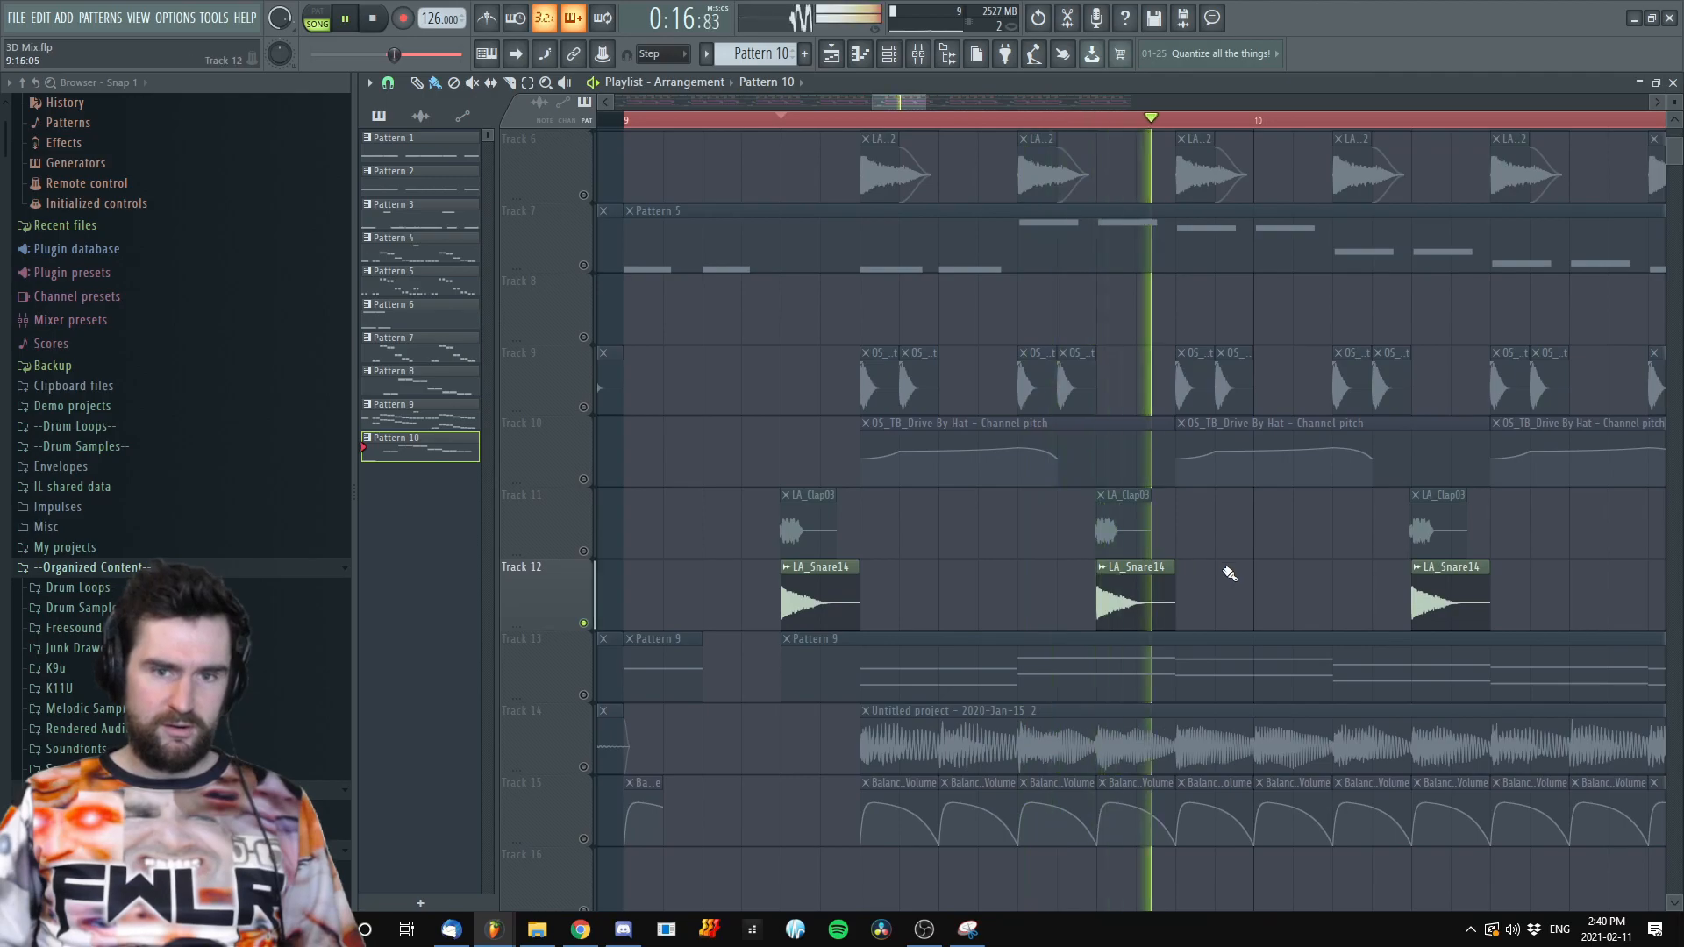
# Enable the LA_Clap03 track alongside the soloed LA_Snare14 and compare closely where the two clips begin
pyautogui.press('space')
pyautogui.click(585, 551)
pyautogui.scroll(5, 741, 556)
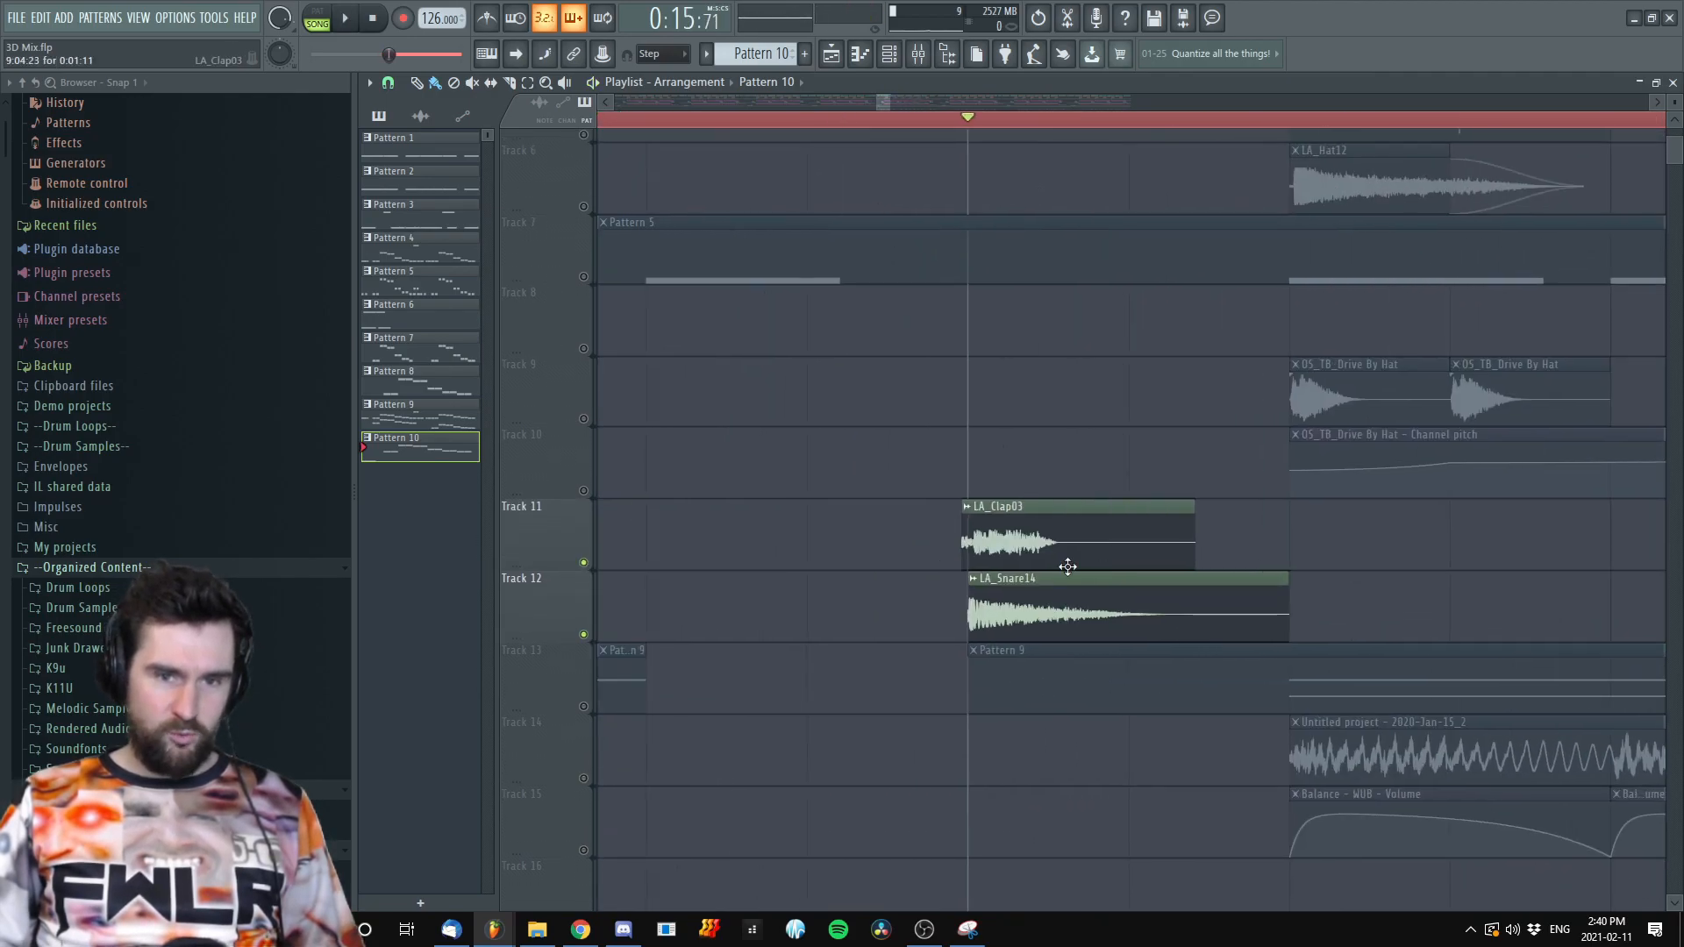
# Audition the clap and snare layers together, mute the Track 12 snare to hear the clap alone, and re-enable it
pyautogui.doubleClick(1090, 501)
pyautogui.scroll(-5, 1435, 544)
pyautogui.hscroll(3, 1128, 549)
pyautogui.scroll(-3, 1071, 590)
pyautogui.press('space')
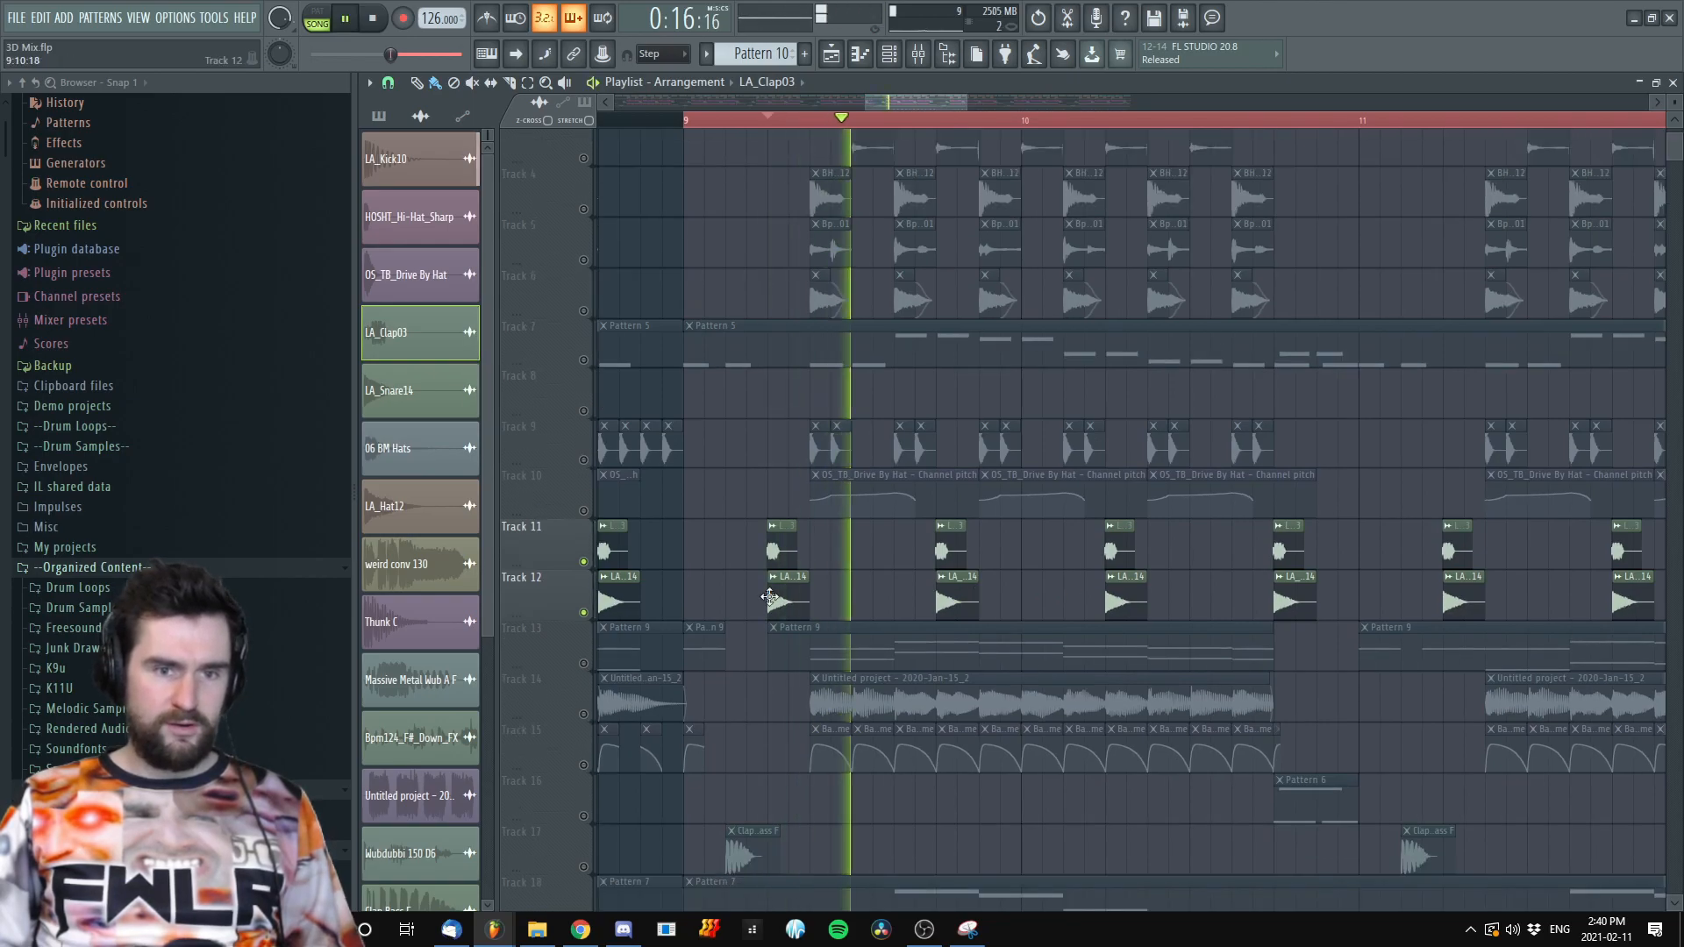
pyautogui.click(583, 612)
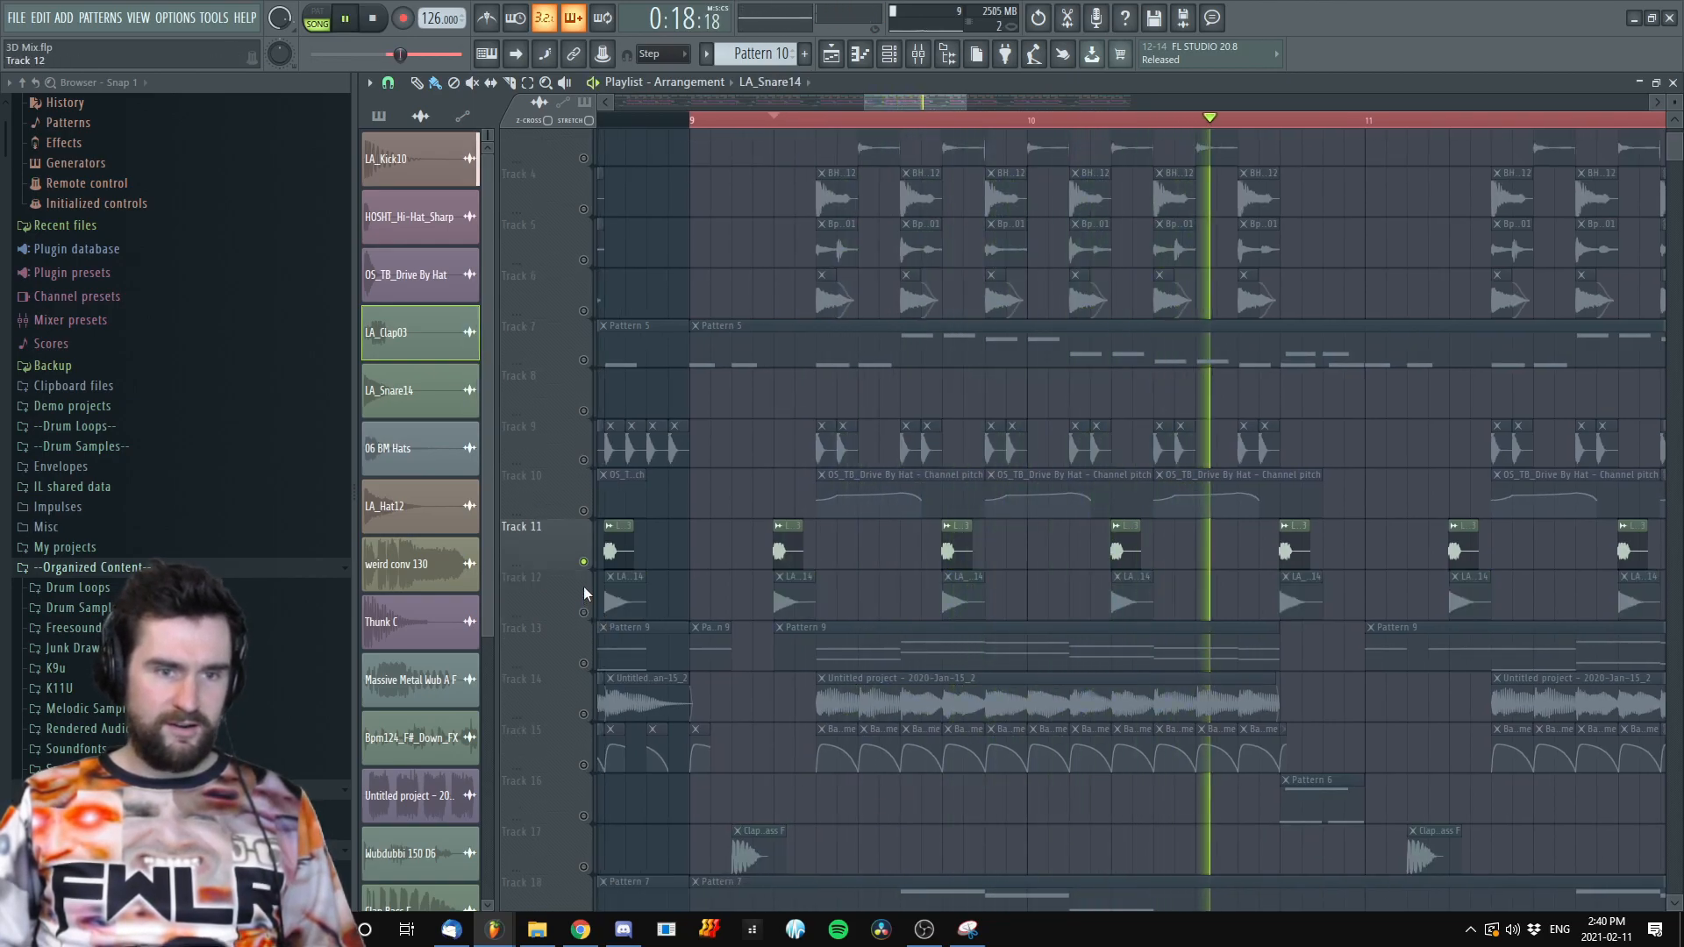
pyautogui.click(584, 612)
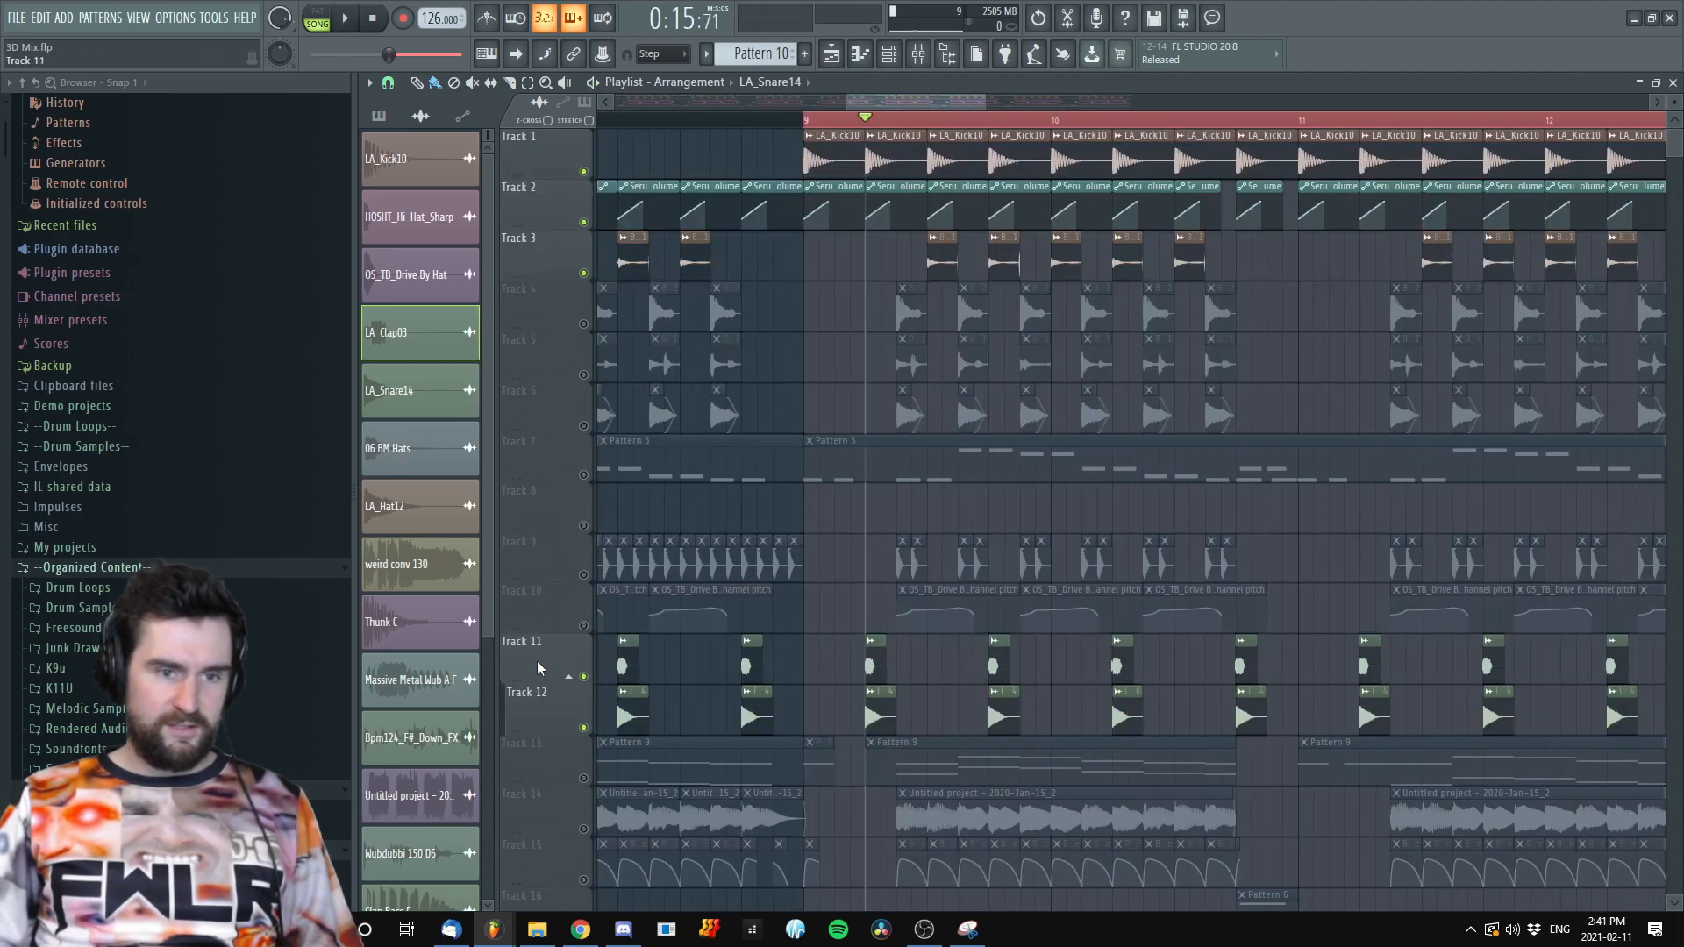
# Move the LA_Snare14 track to second position and the LA_Clap03 track to fifth, and audition the kick with the snare only
pyautogui.moveTo(536, 661); pyautogui.dragTo(576, 210)
pyautogui.click(584, 221)
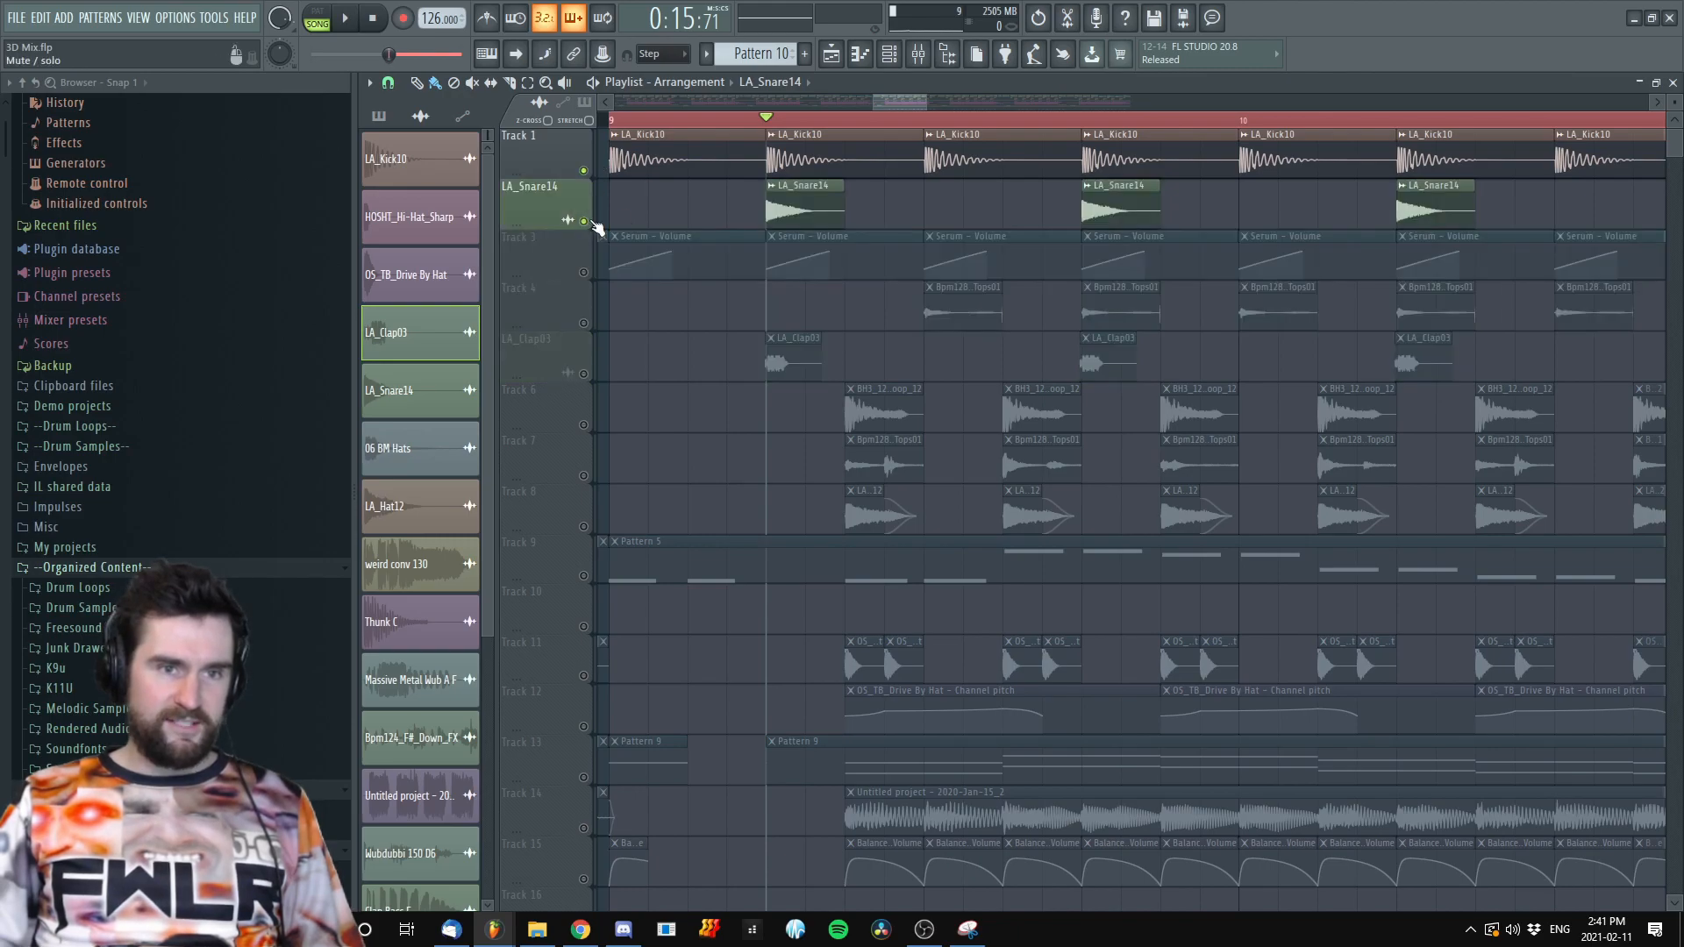
pyautogui.press('space')
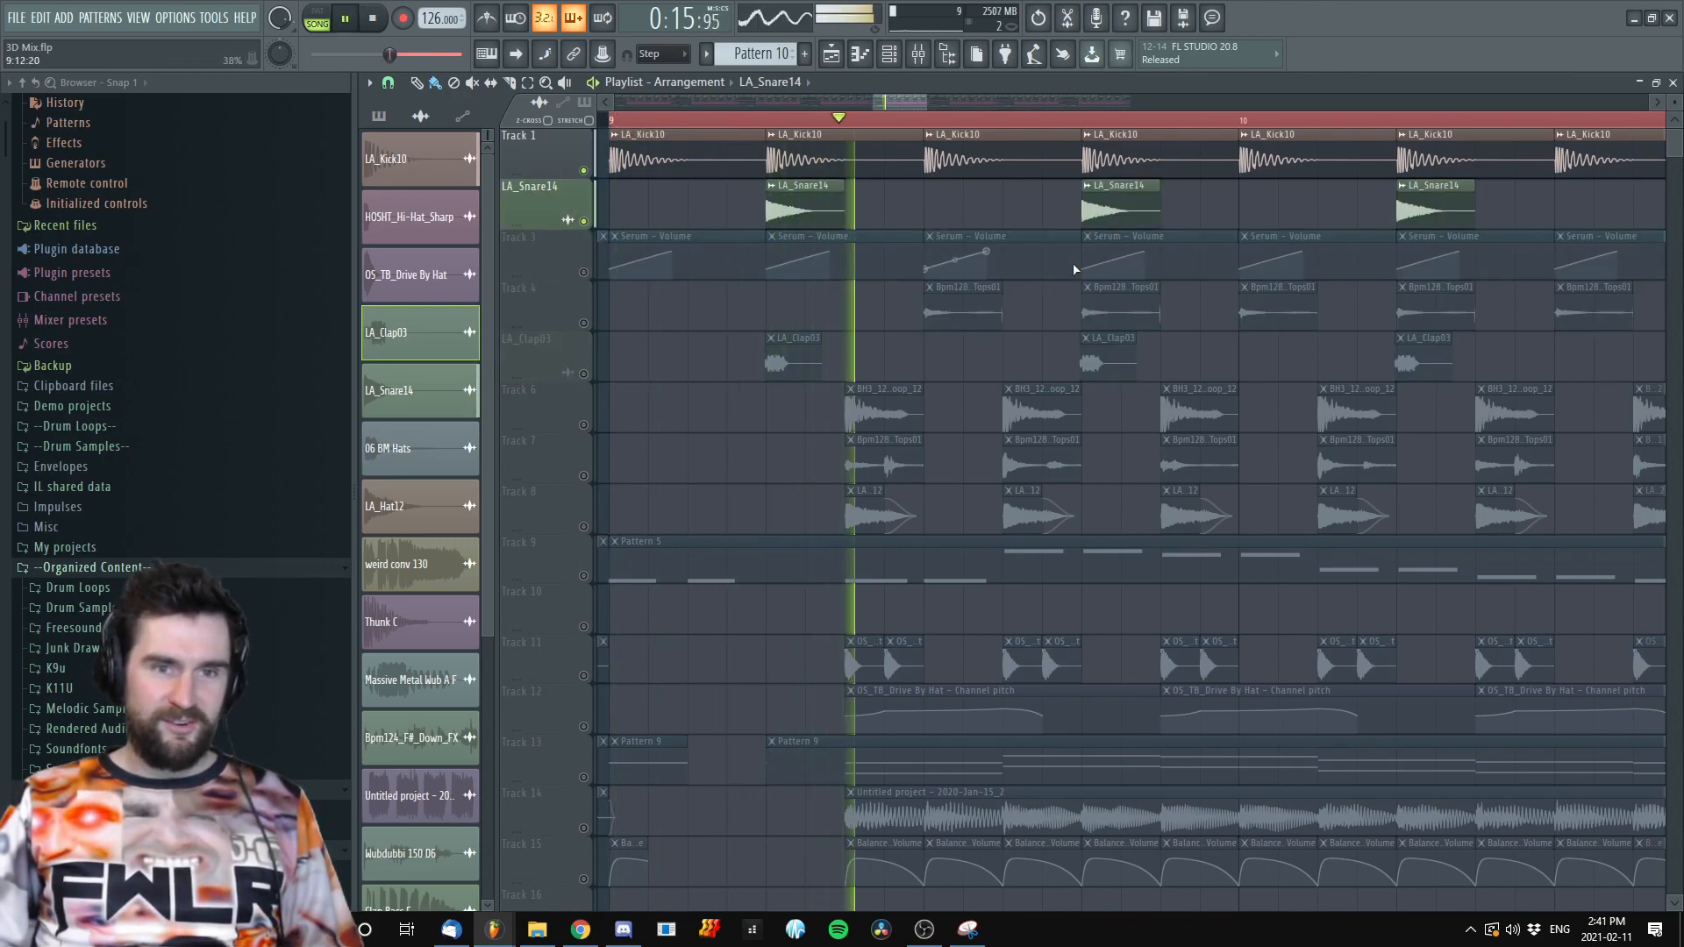
pyautogui.press('space')
# Solo the LA_Clap03 track, enable Track 4 with it, and audition the two layers together
pyautogui.rightClick(584, 375)
pyautogui.click(584, 325)
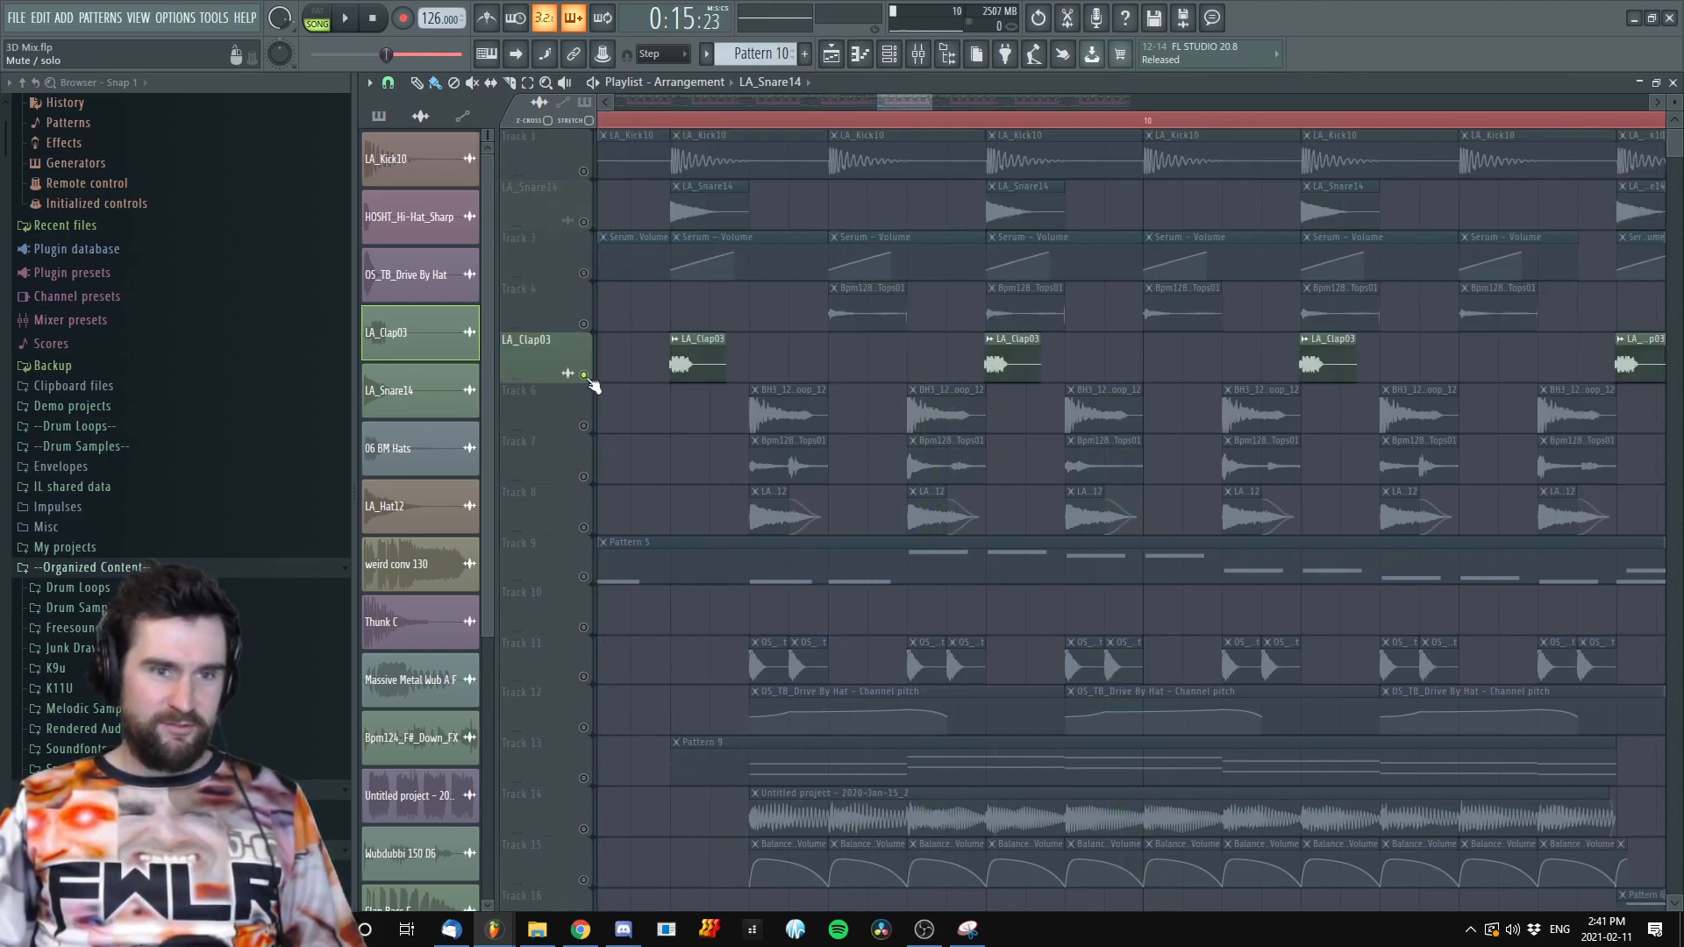
pyautogui.press('space')
pyautogui.press('space')
pyautogui.press('space')
pyautogui.press('space')
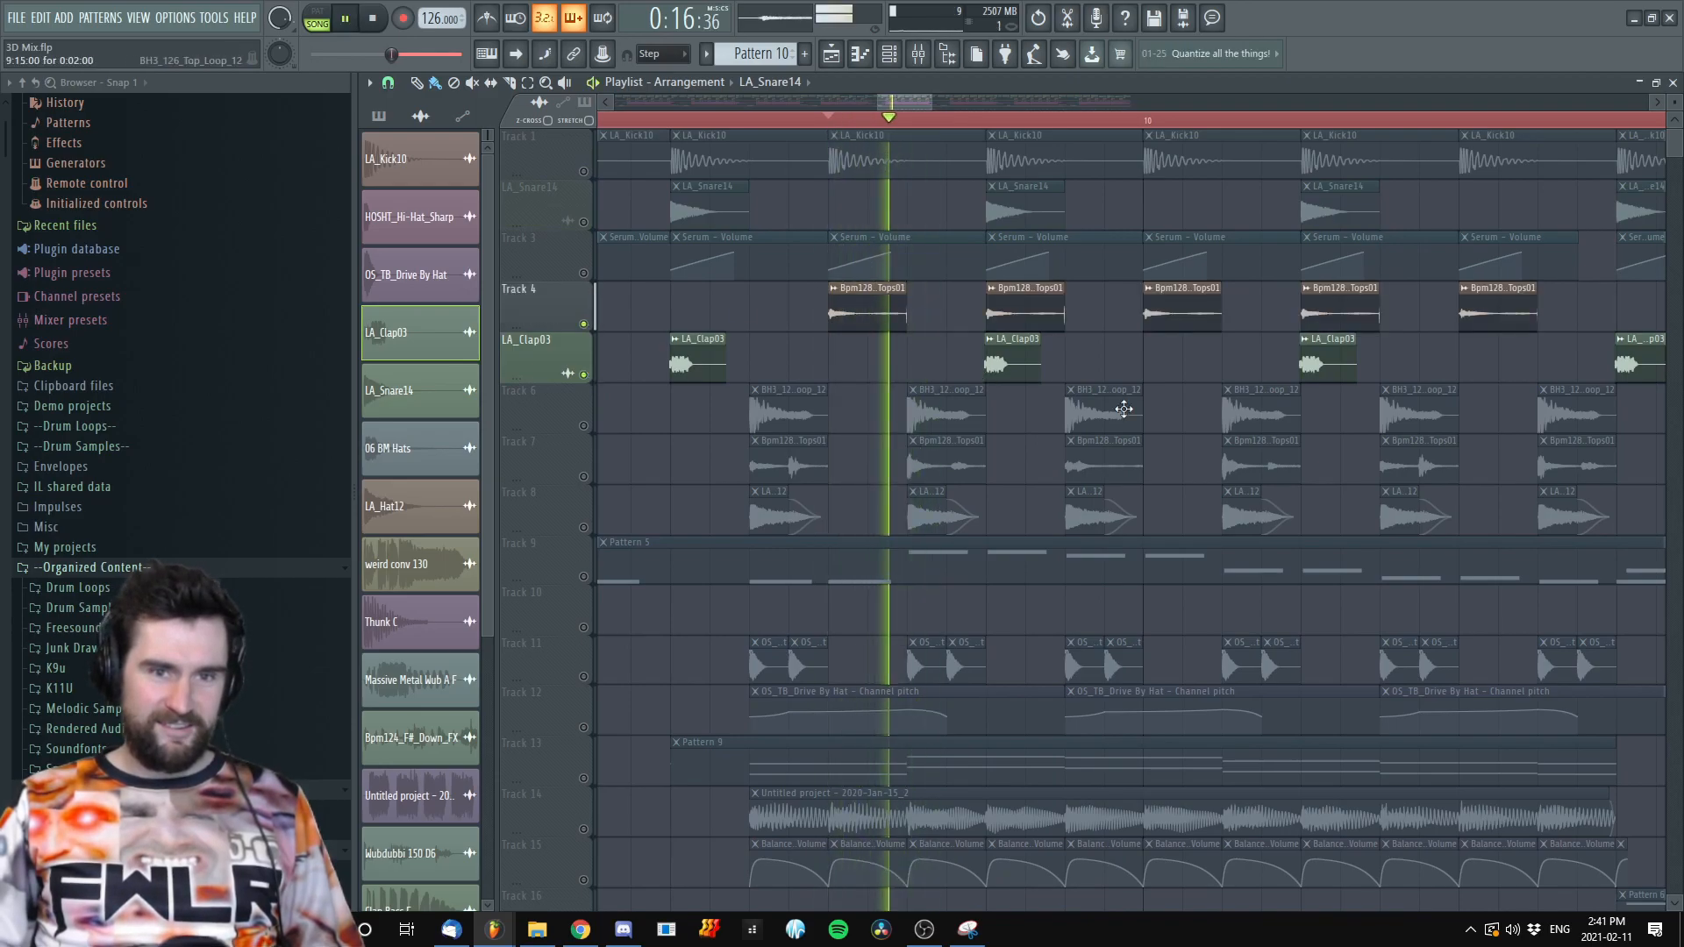
pyautogui.press('space')
pyautogui.press('space')
# Enable the first three playlist tracks alongside Track 4 and the clap, and play all five together
pyautogui.moveTo(584, 273); pyautogui.dragTo(584, 172)
pyautogui.press('space')
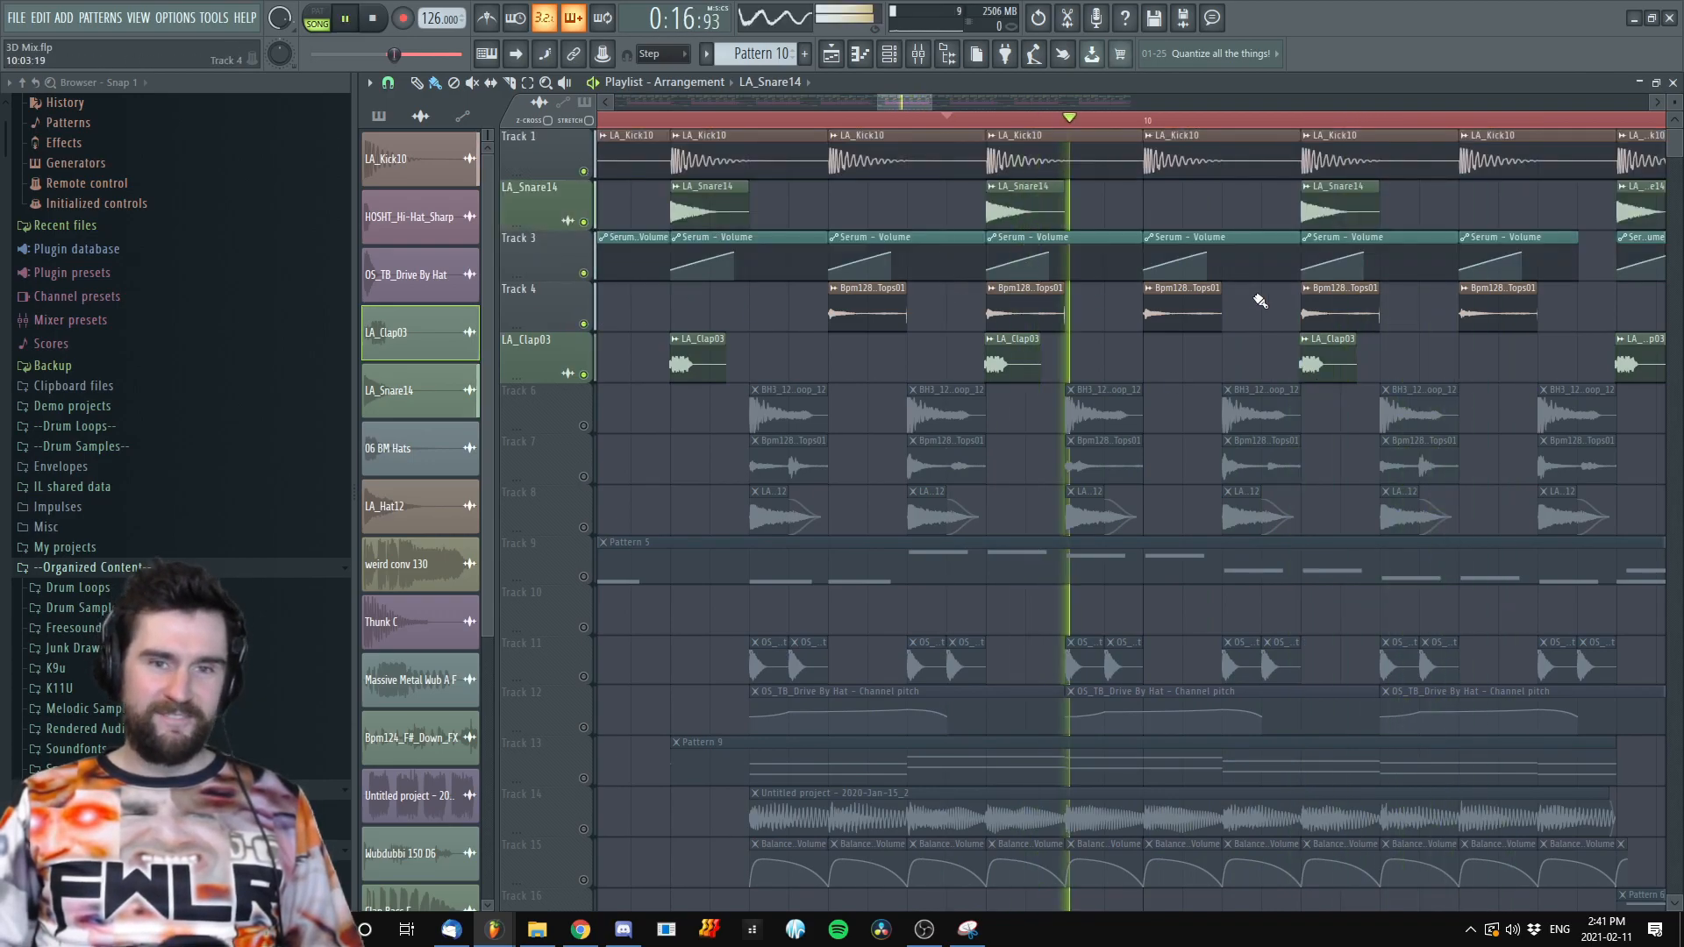
pyautogui.scroll(-3, 1149, 325)
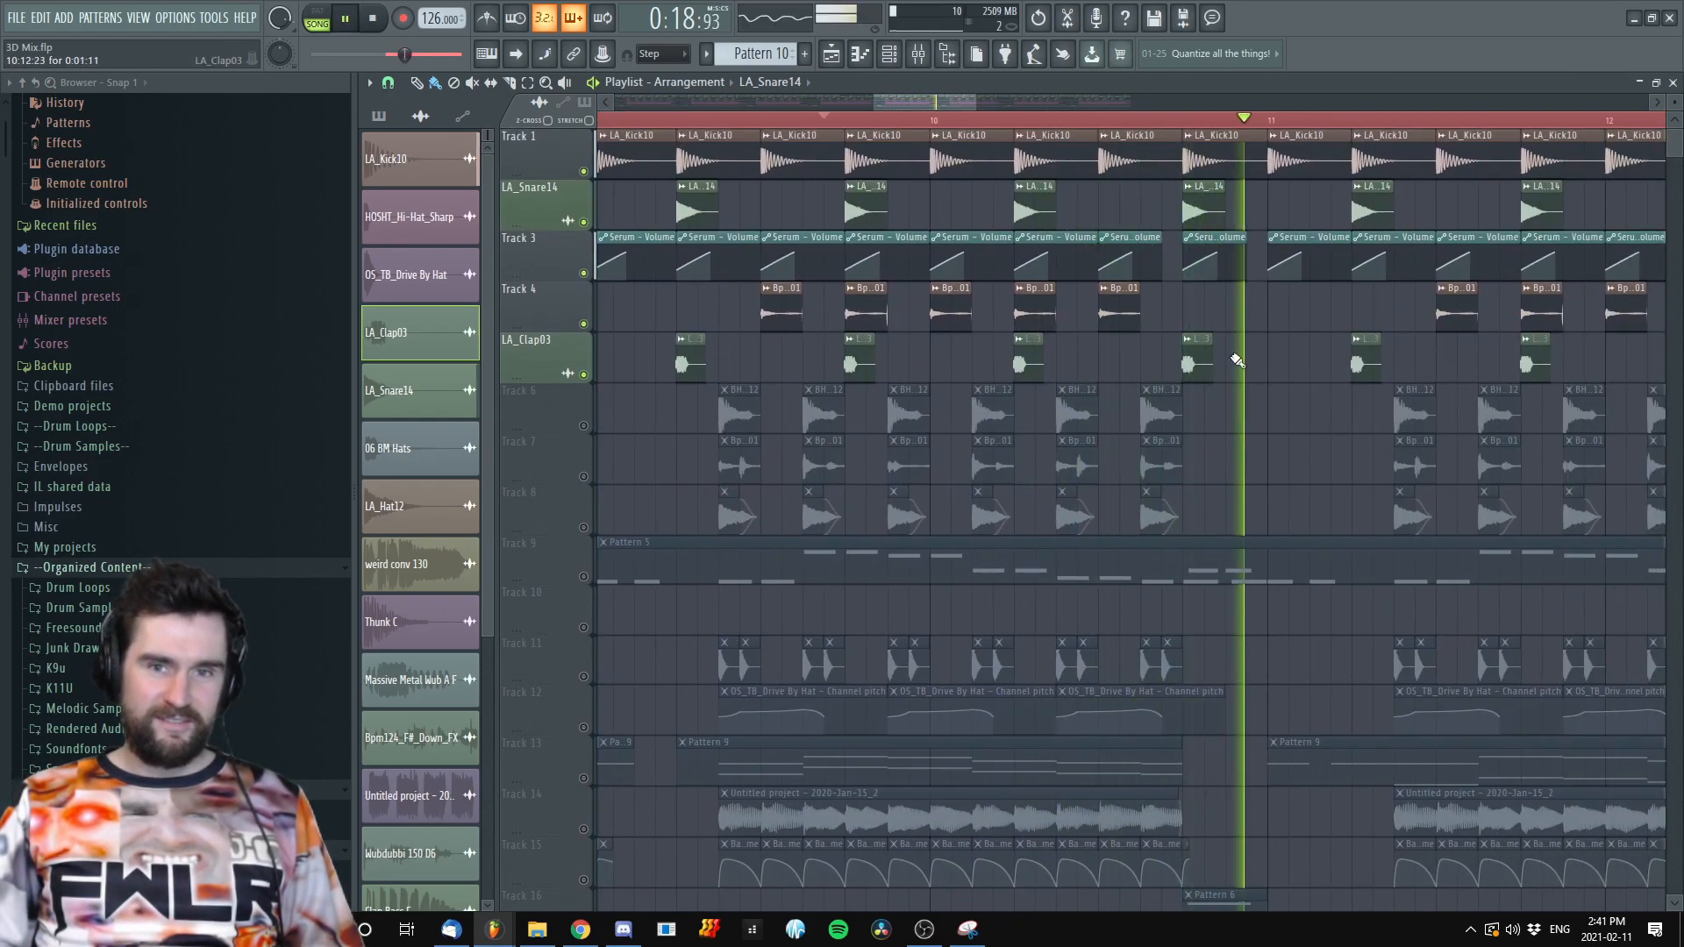
pyautogui.press('space')
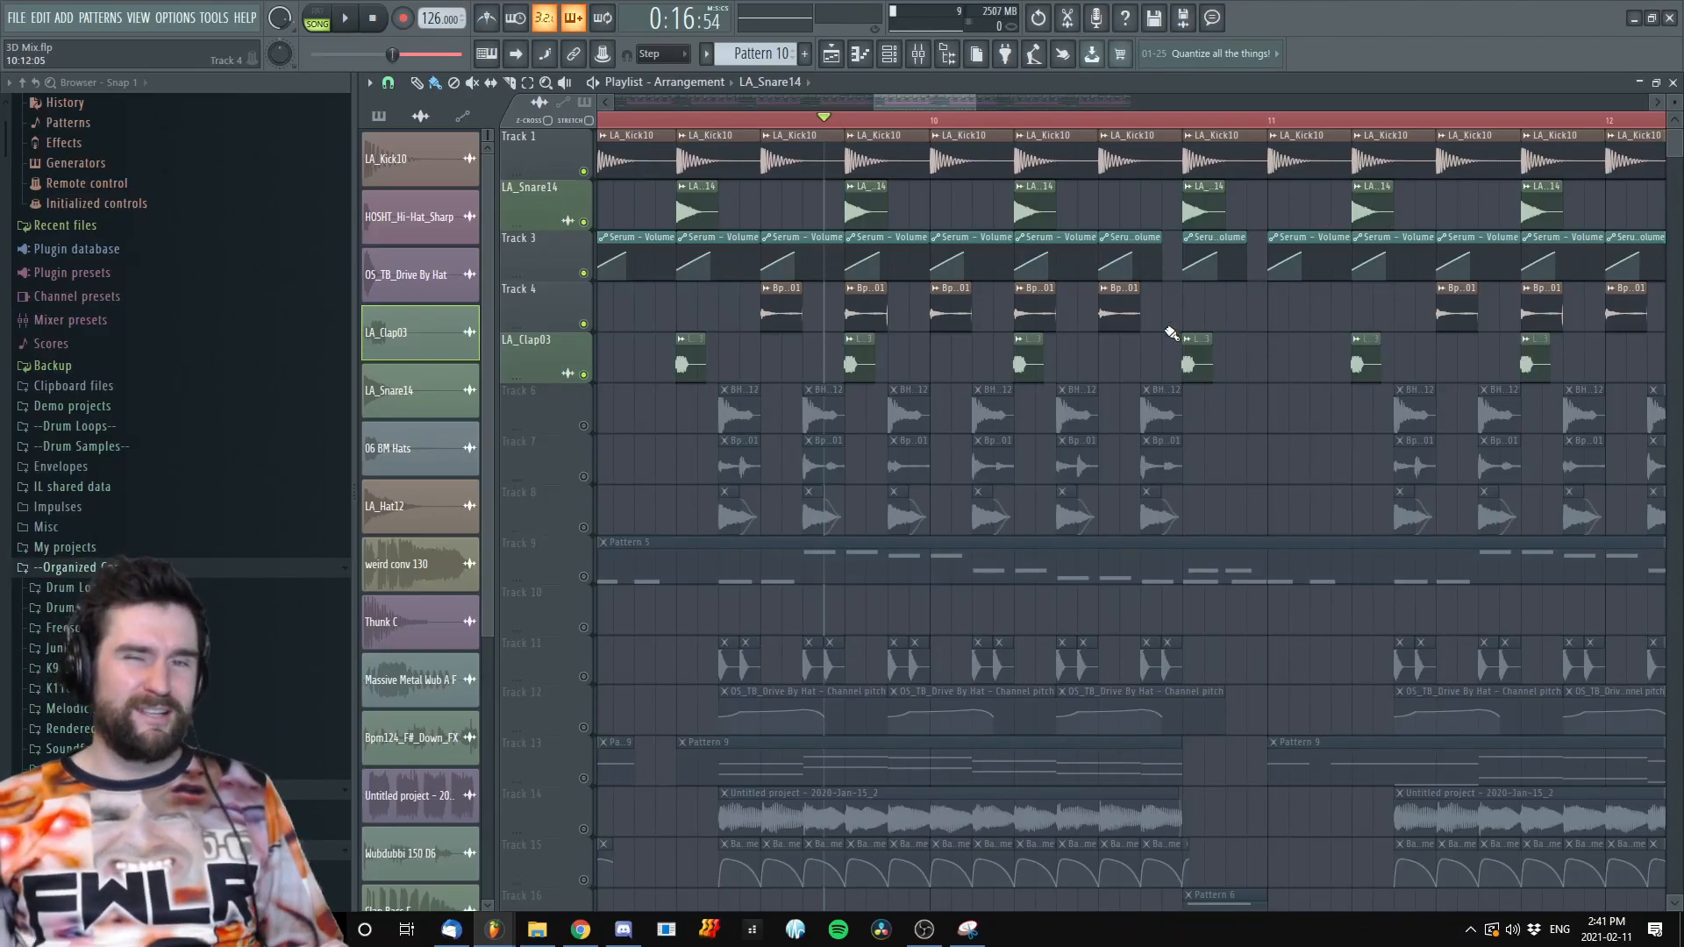
pyautogui.hscroll(-2, 1156, 354)
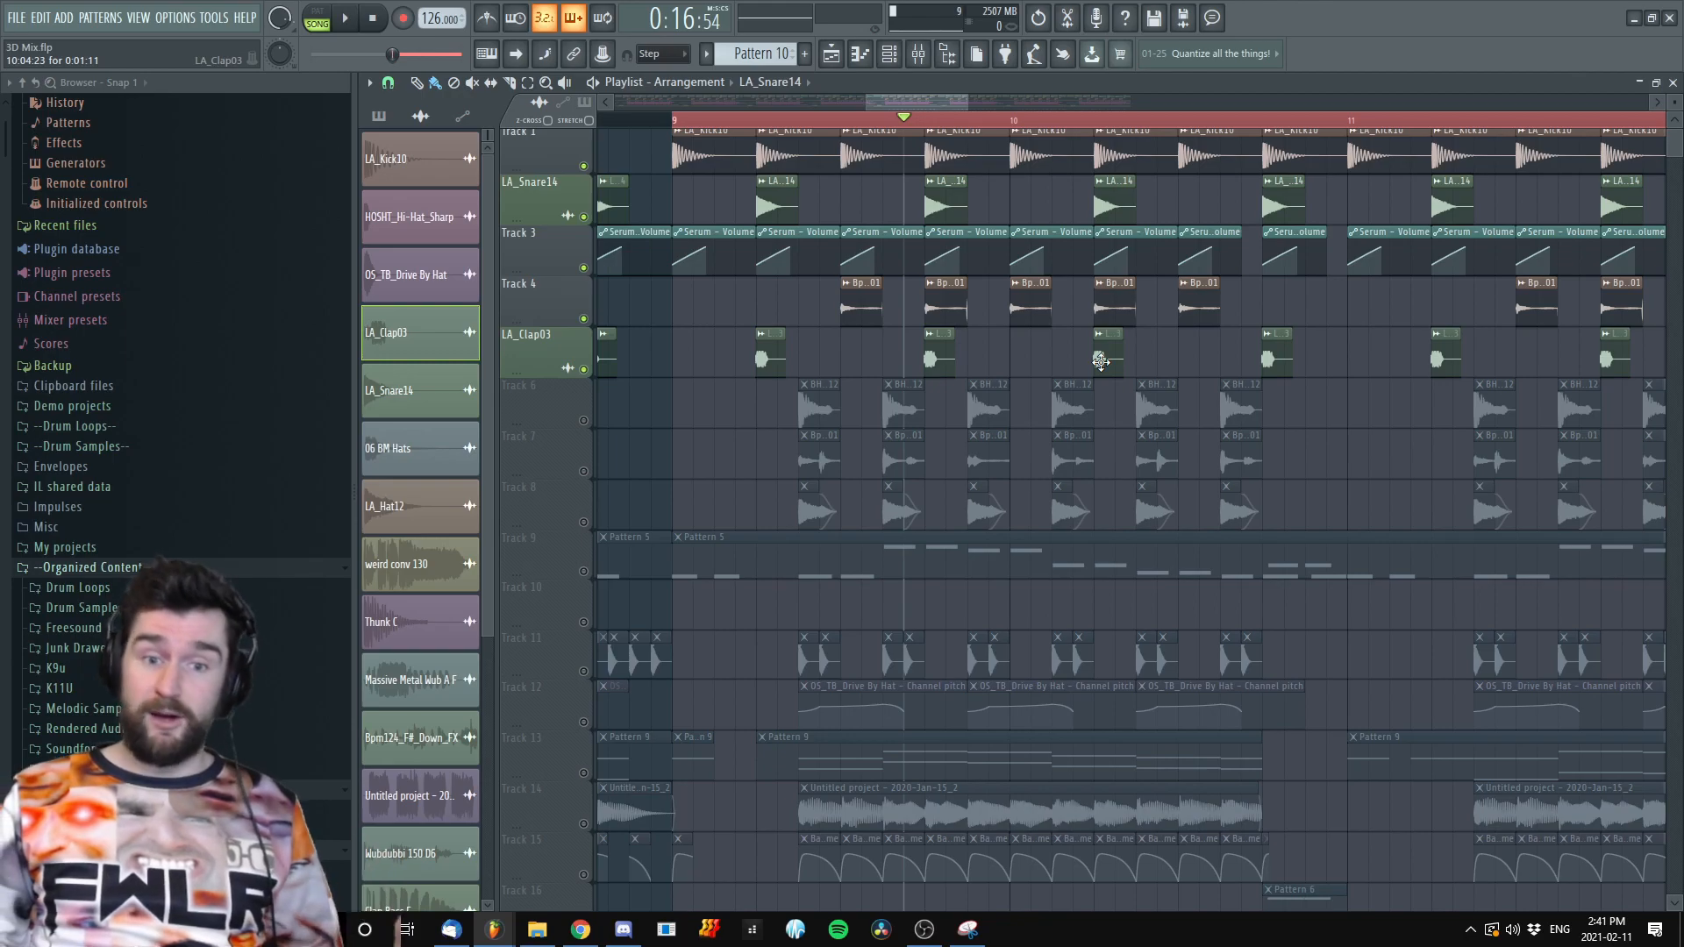
# Solo the Pattern 5 part on Track 9 and play it from bar 9
pyautogui.scroll(-5, 1109, 369)
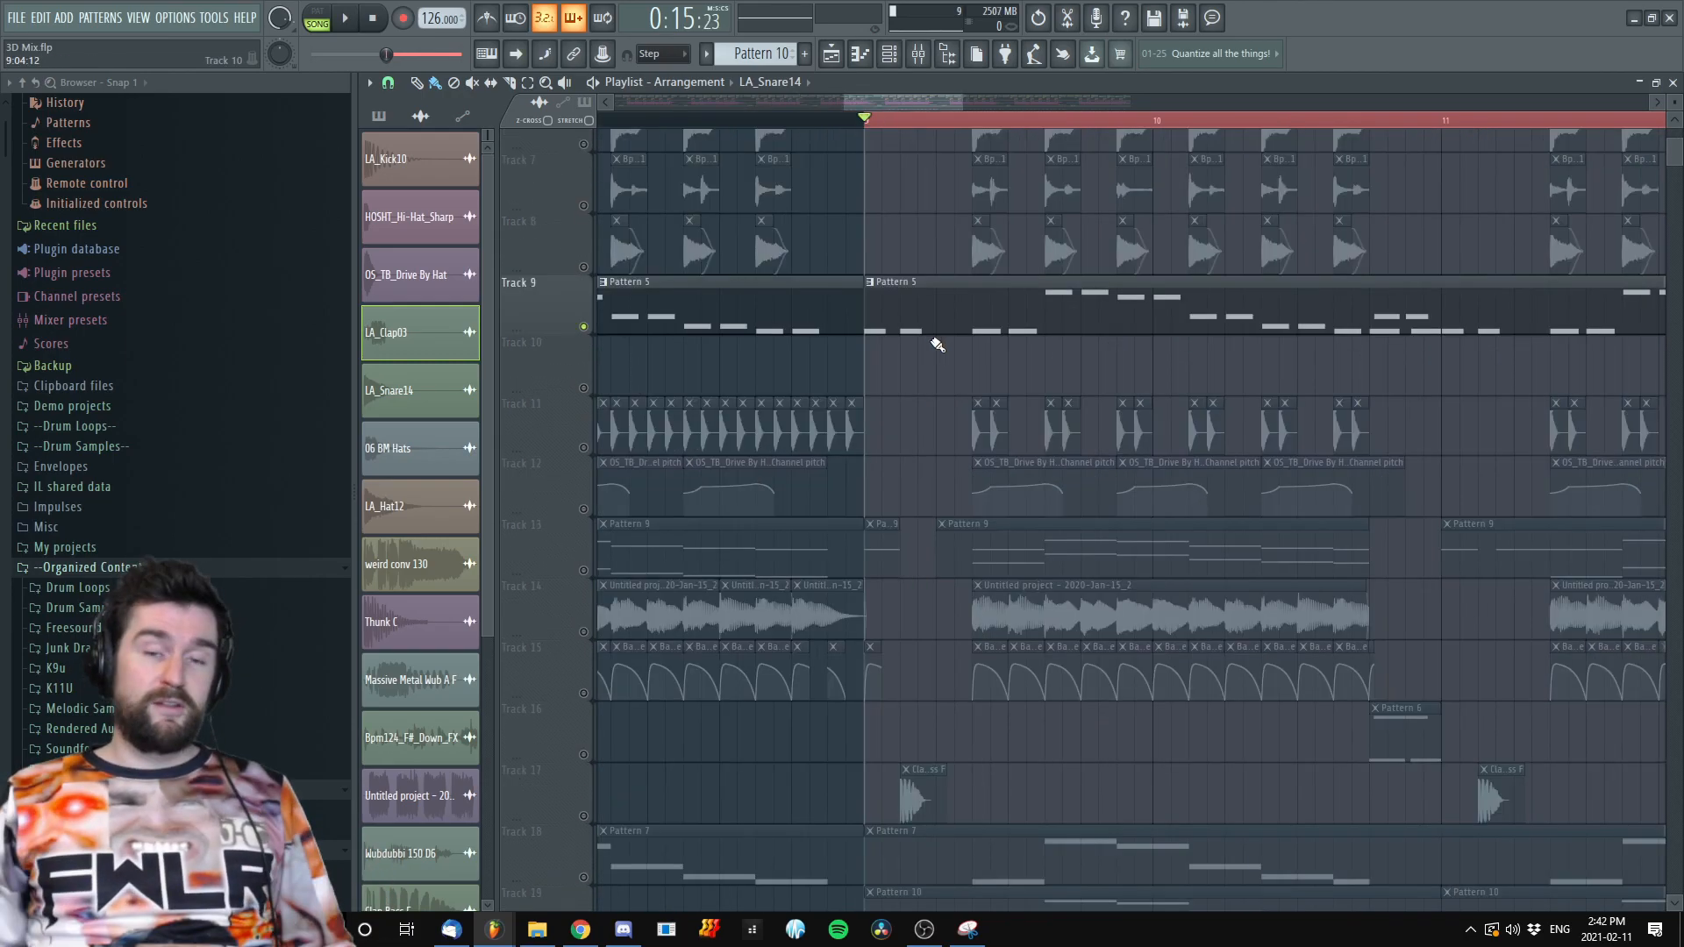
pyautogui.scroll(4, 936, 346)
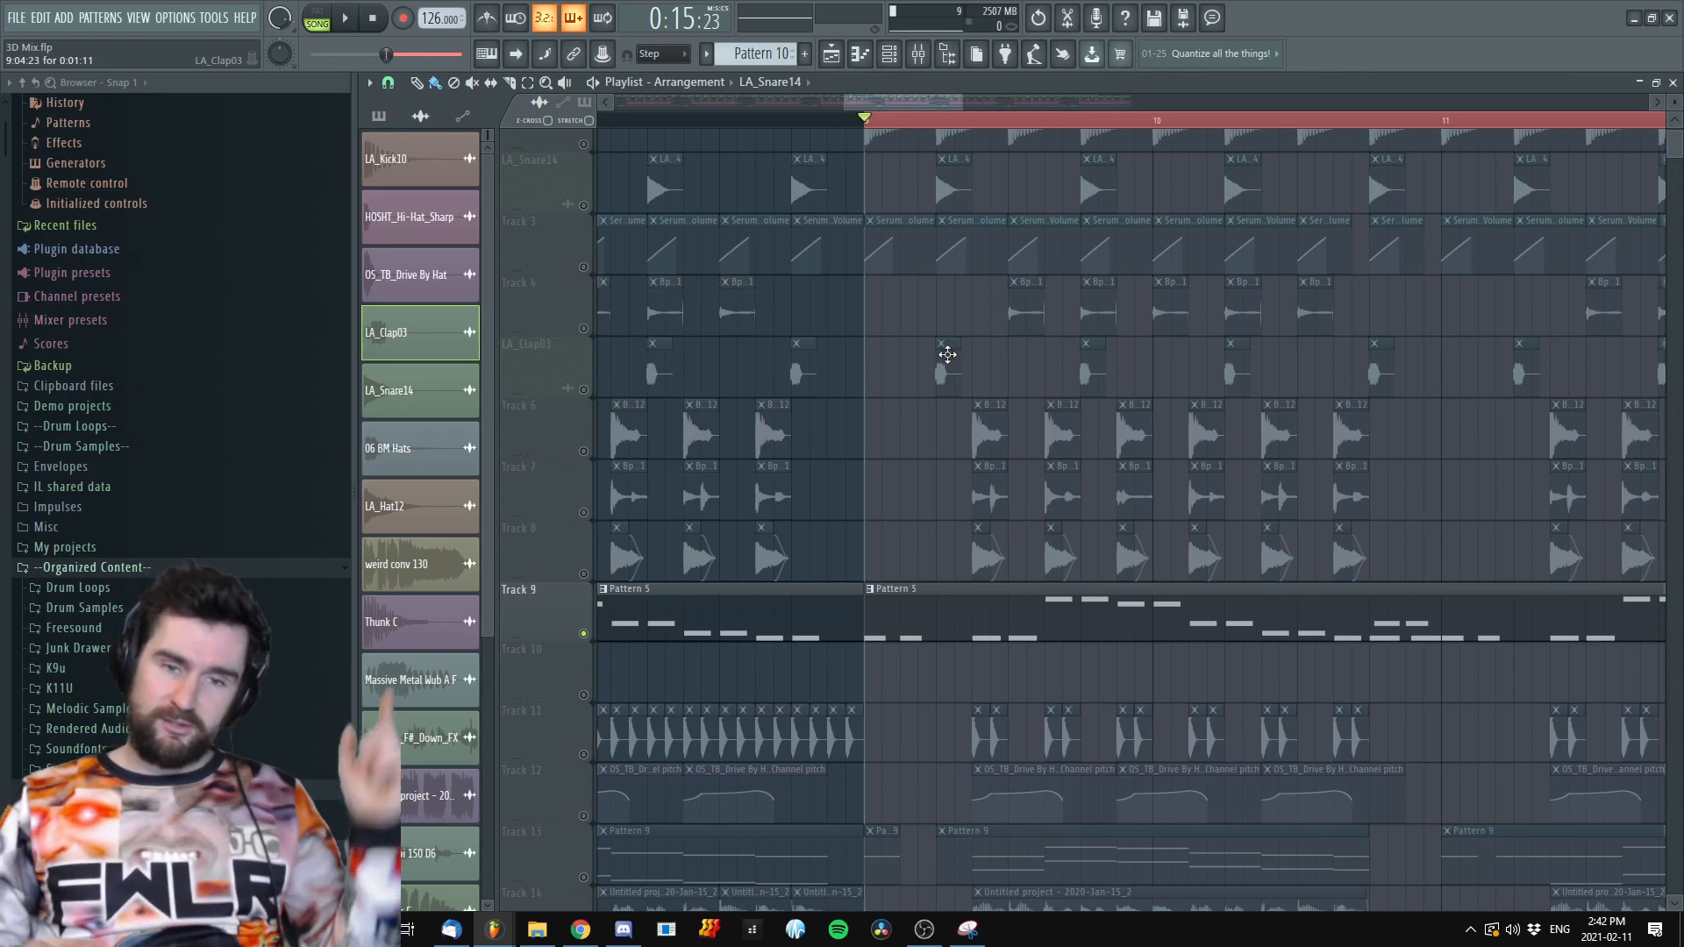
pyautogui.scroll(-2, 1165, 504)
pyautogui.press('space')
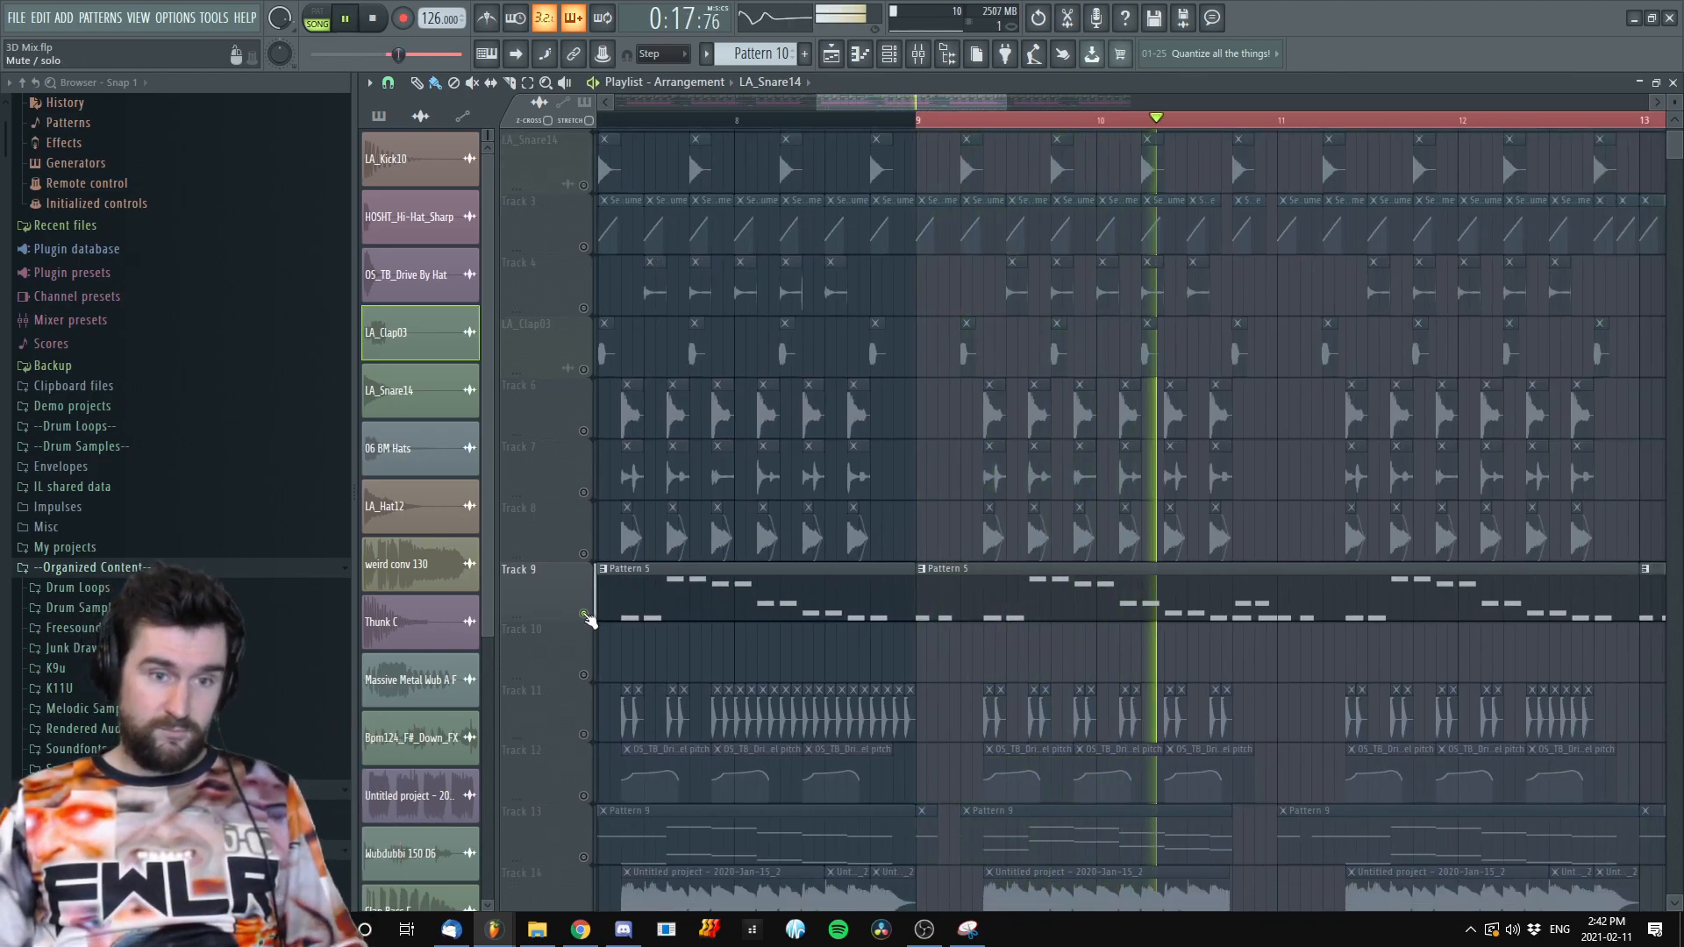
pyautogui.press('space')
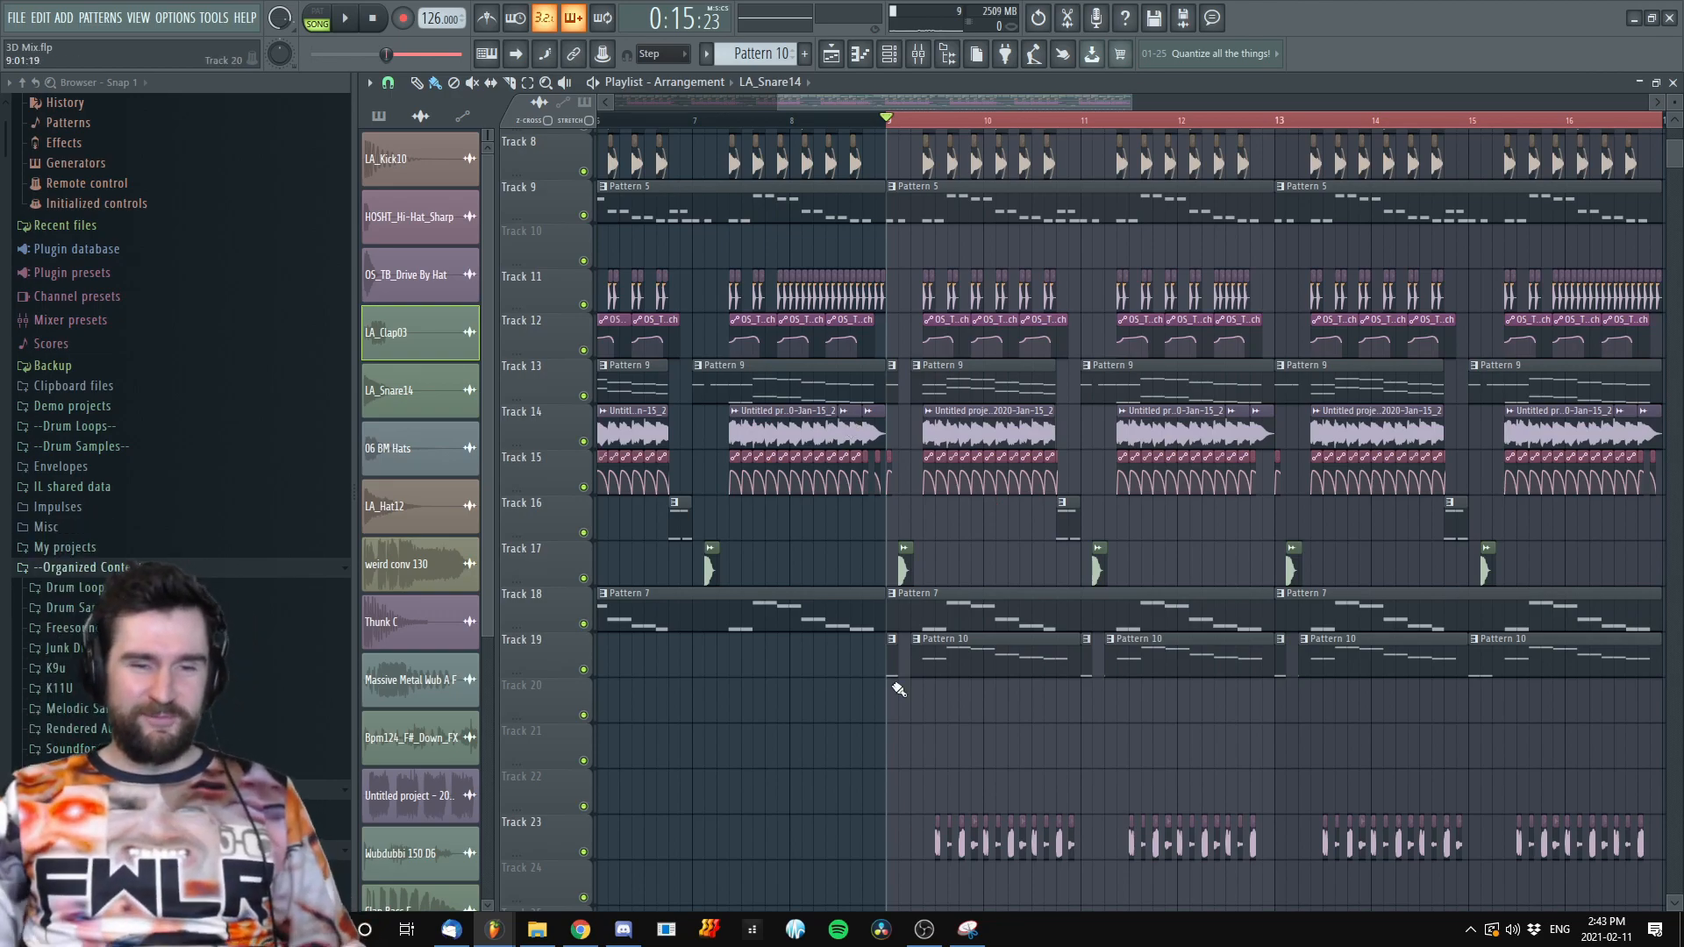
# Solo the Pattern 10 part on Track 19 and play it from bar 9
pyautogui.scroll(-3, 850, 428)
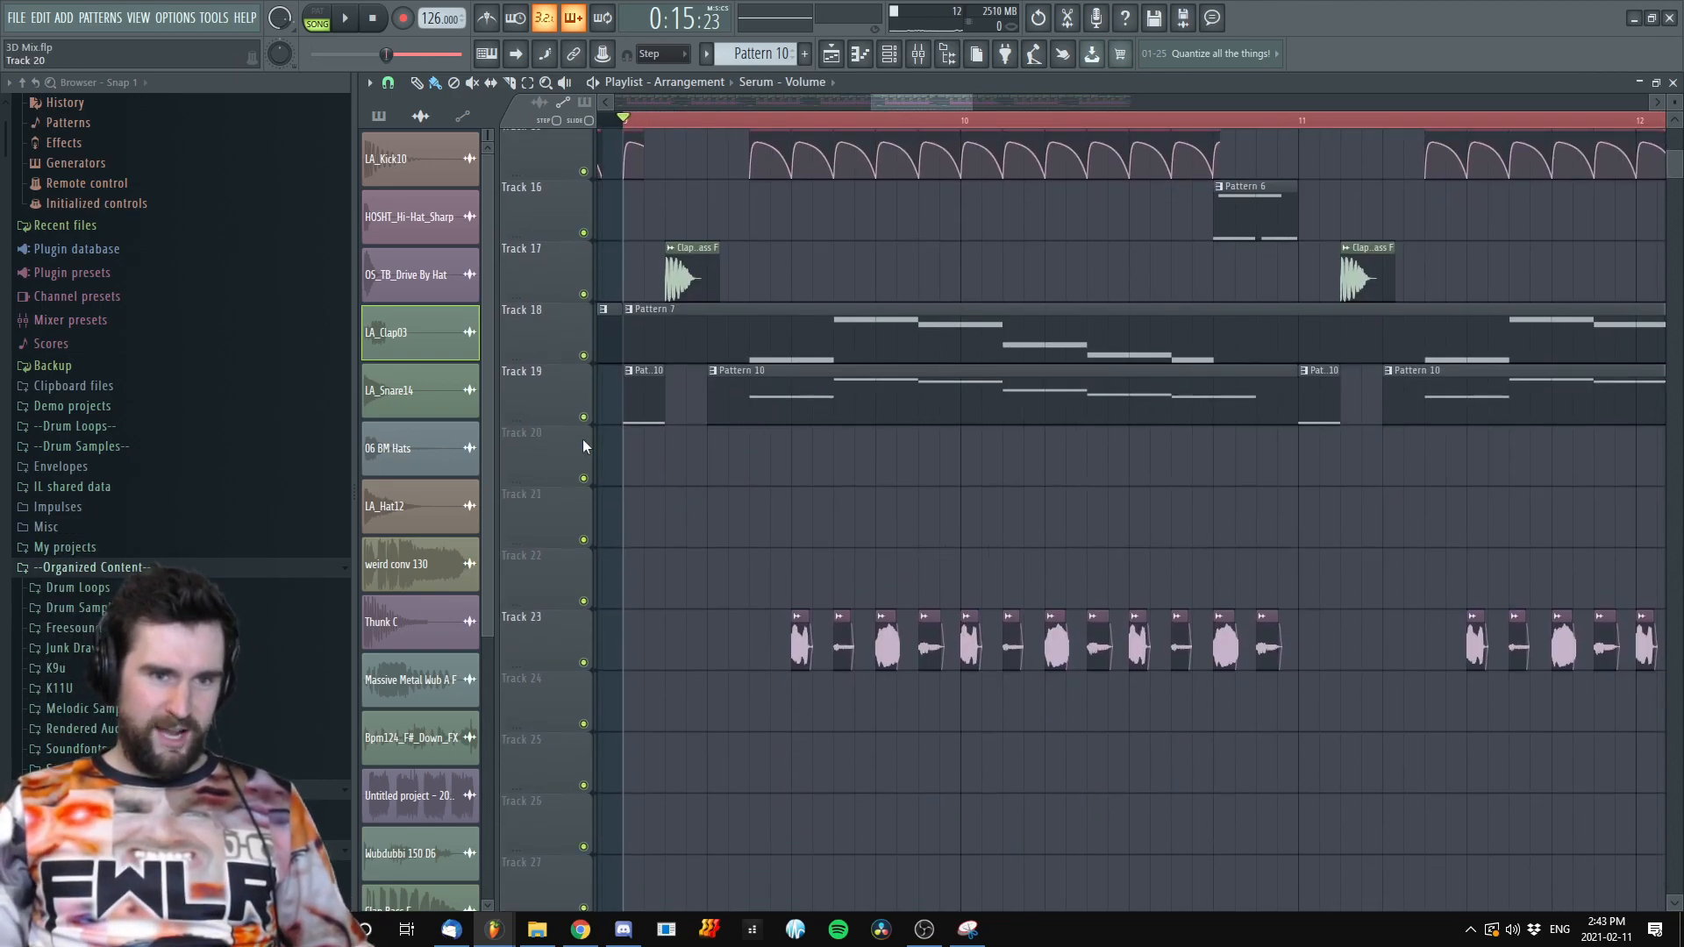
pyautogui.rightClick(583, 418)
pyautogui.press('space')
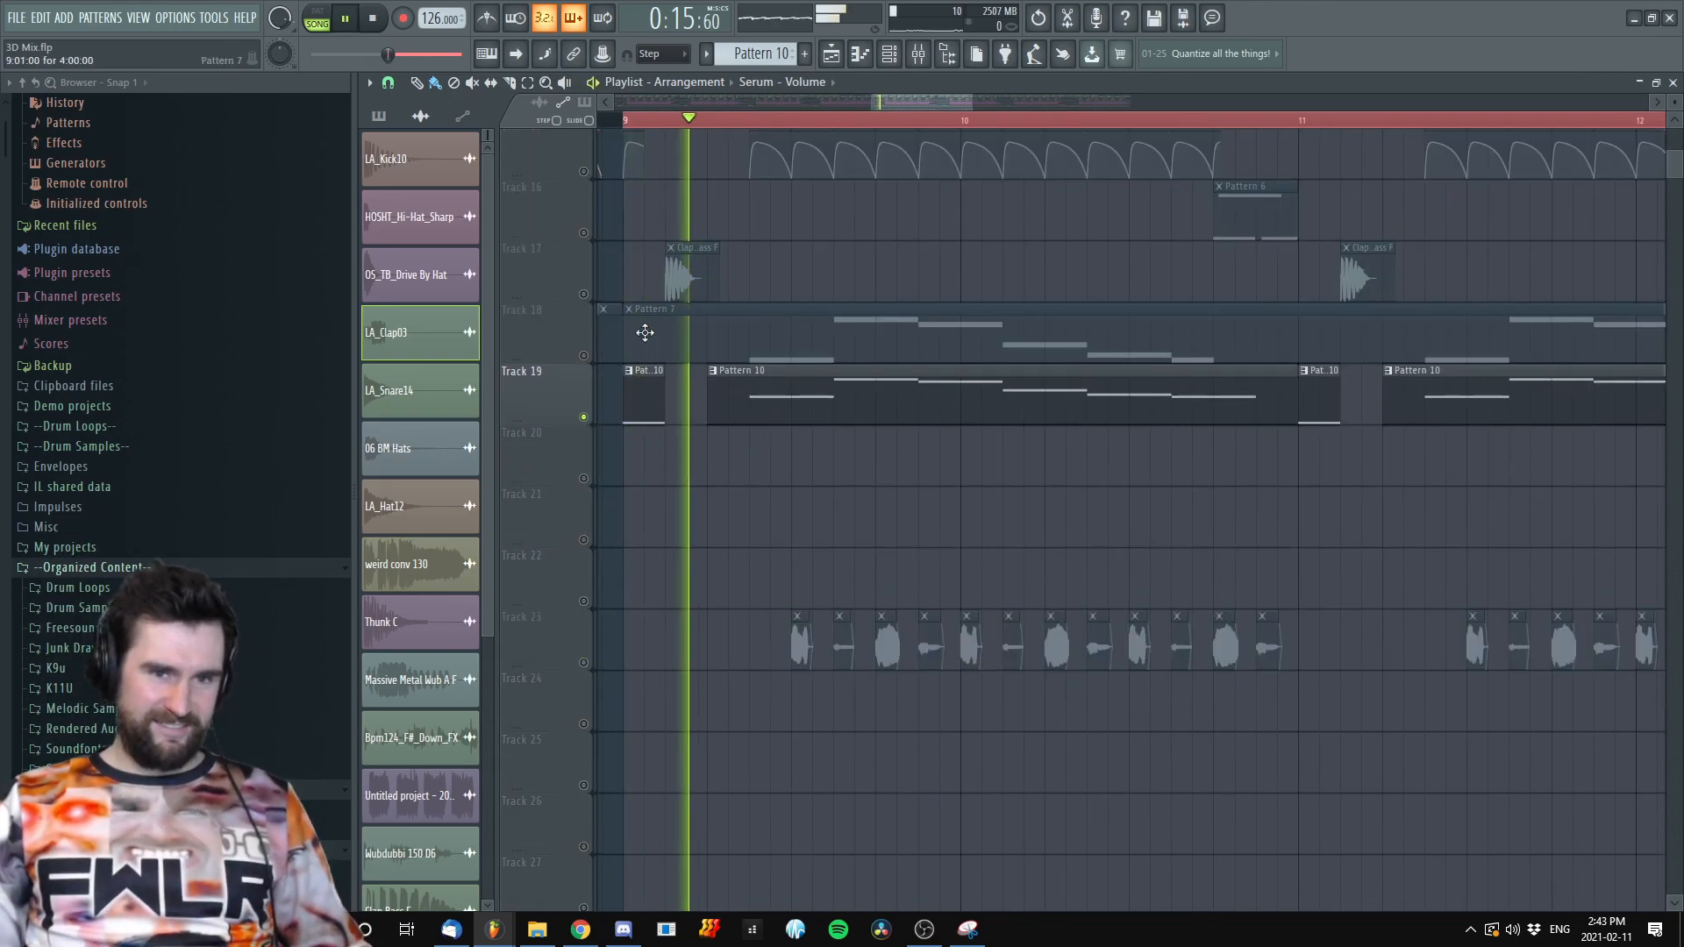
pyautogui.keyDown('ctrl'); pyautogui.scroll(-2, 898, 444); pyautogui.keyUp('ctrl')
pyautogui.scroll(-1, 898, 444)
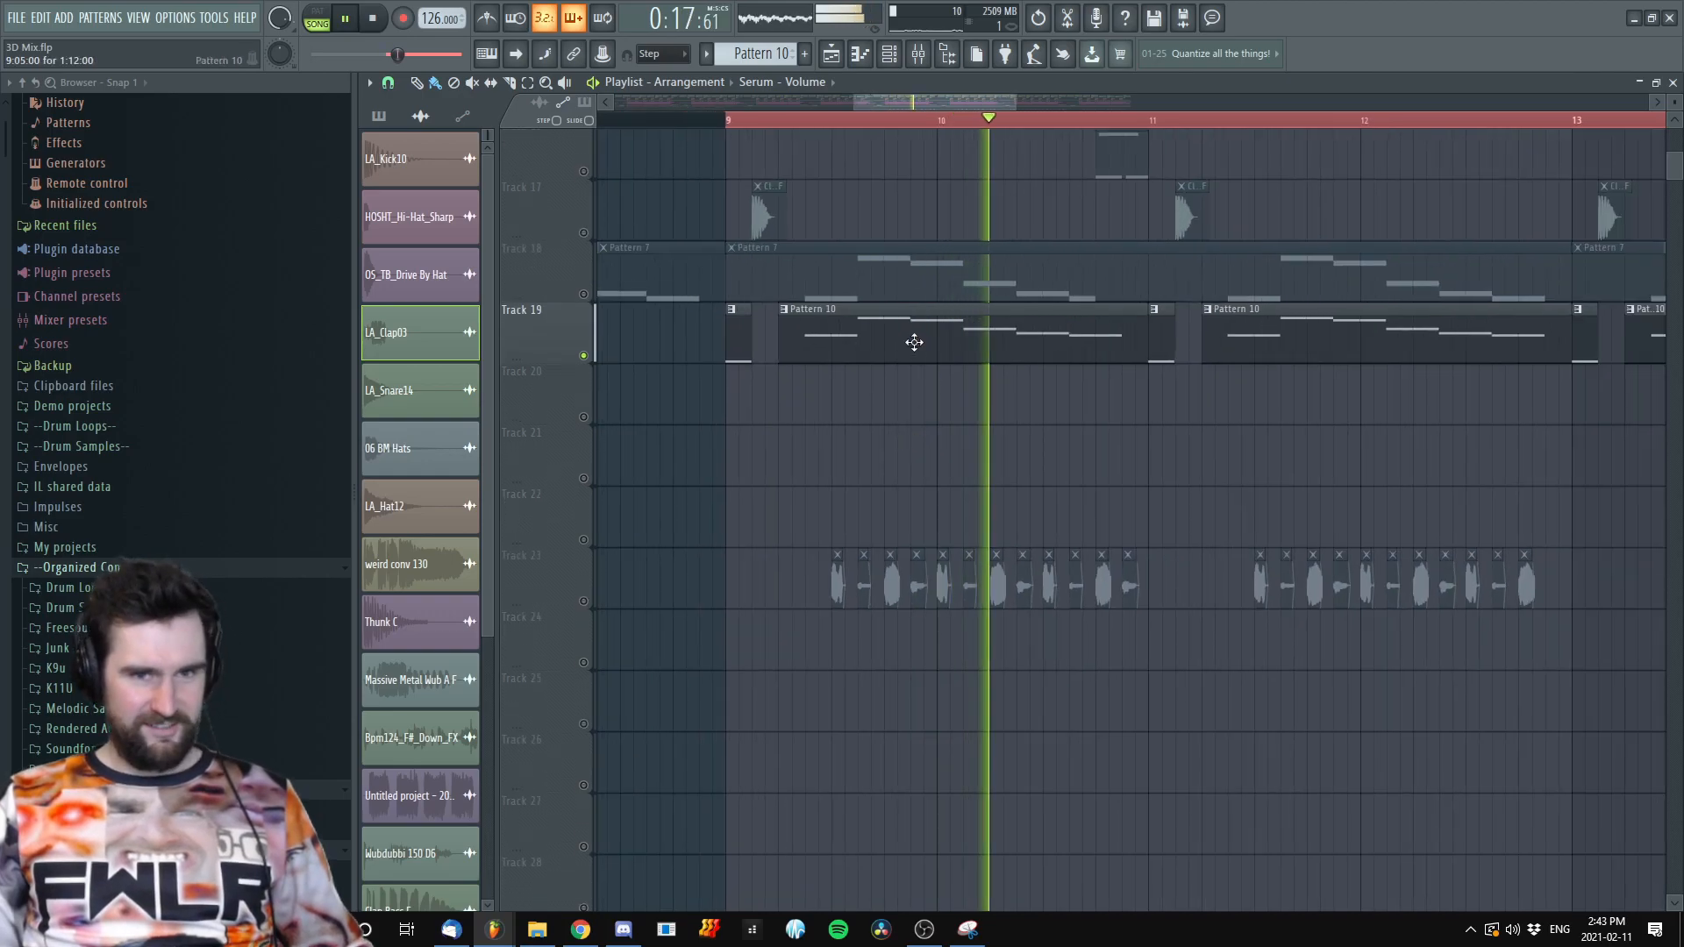
# Open Fruity parametric EQ 2 on the Serum #5 mixer track and turn band 4 into a high-pass filter
pyautogui.press('F6')
pyautogui.press('space')
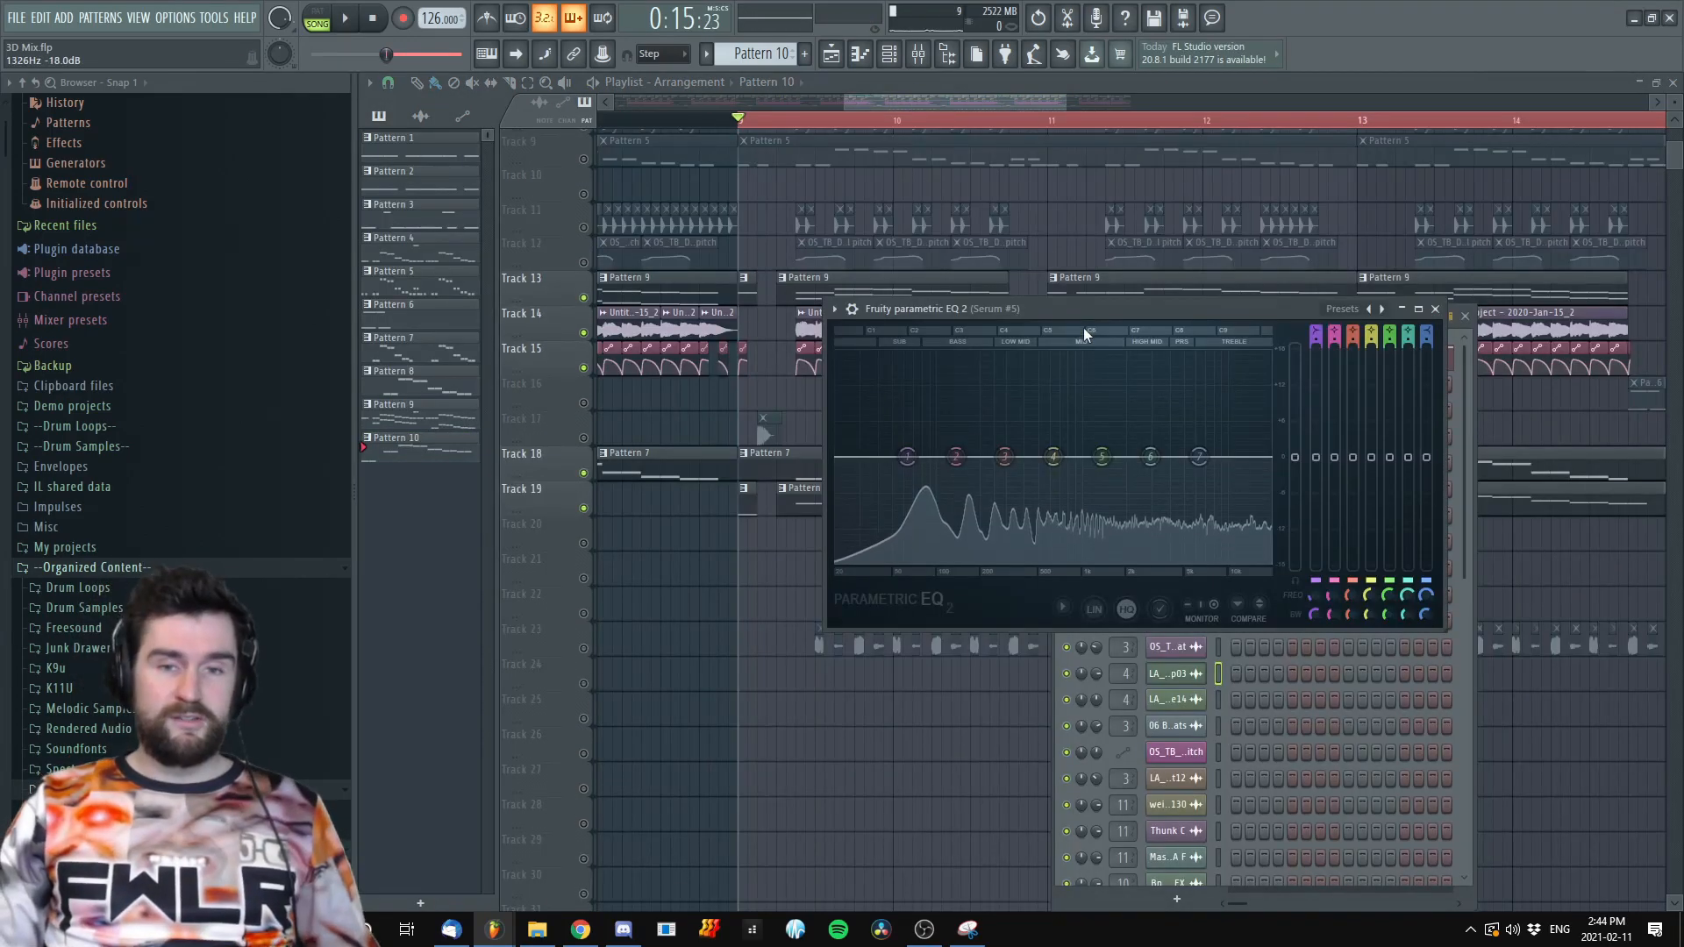
pyautogui.moveTo(1078, 305); pyautogui.dragTo(990, 188)
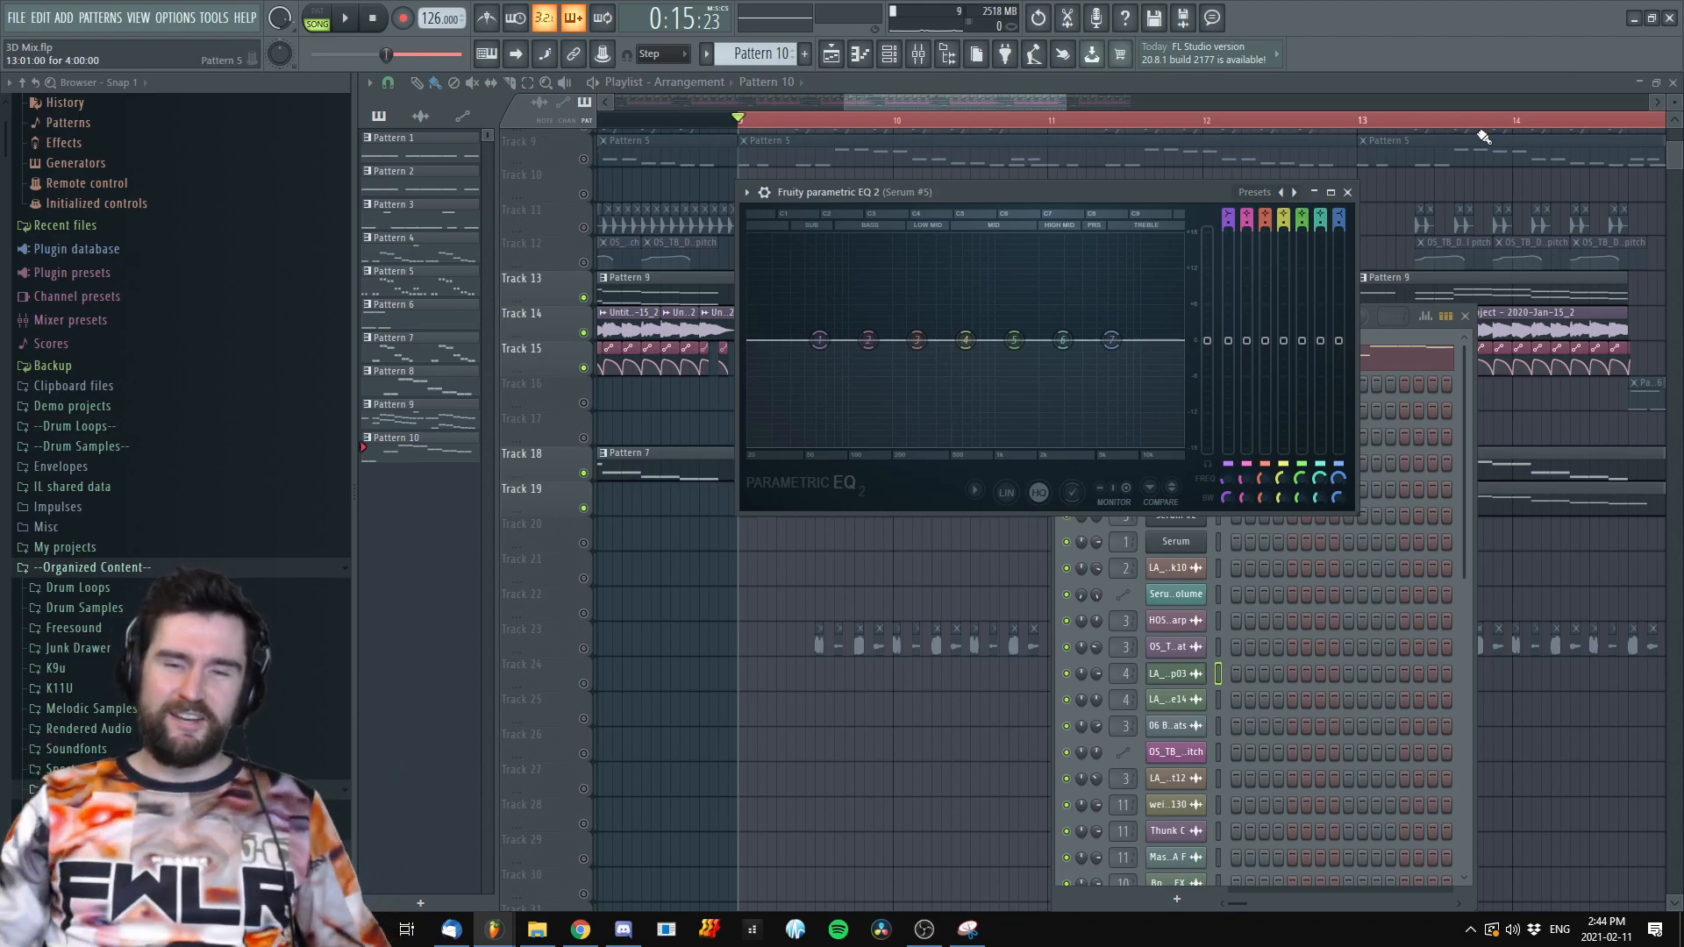
pyautogui.middleClick(965, 342)
pyautogui.middleClick(966, 342)
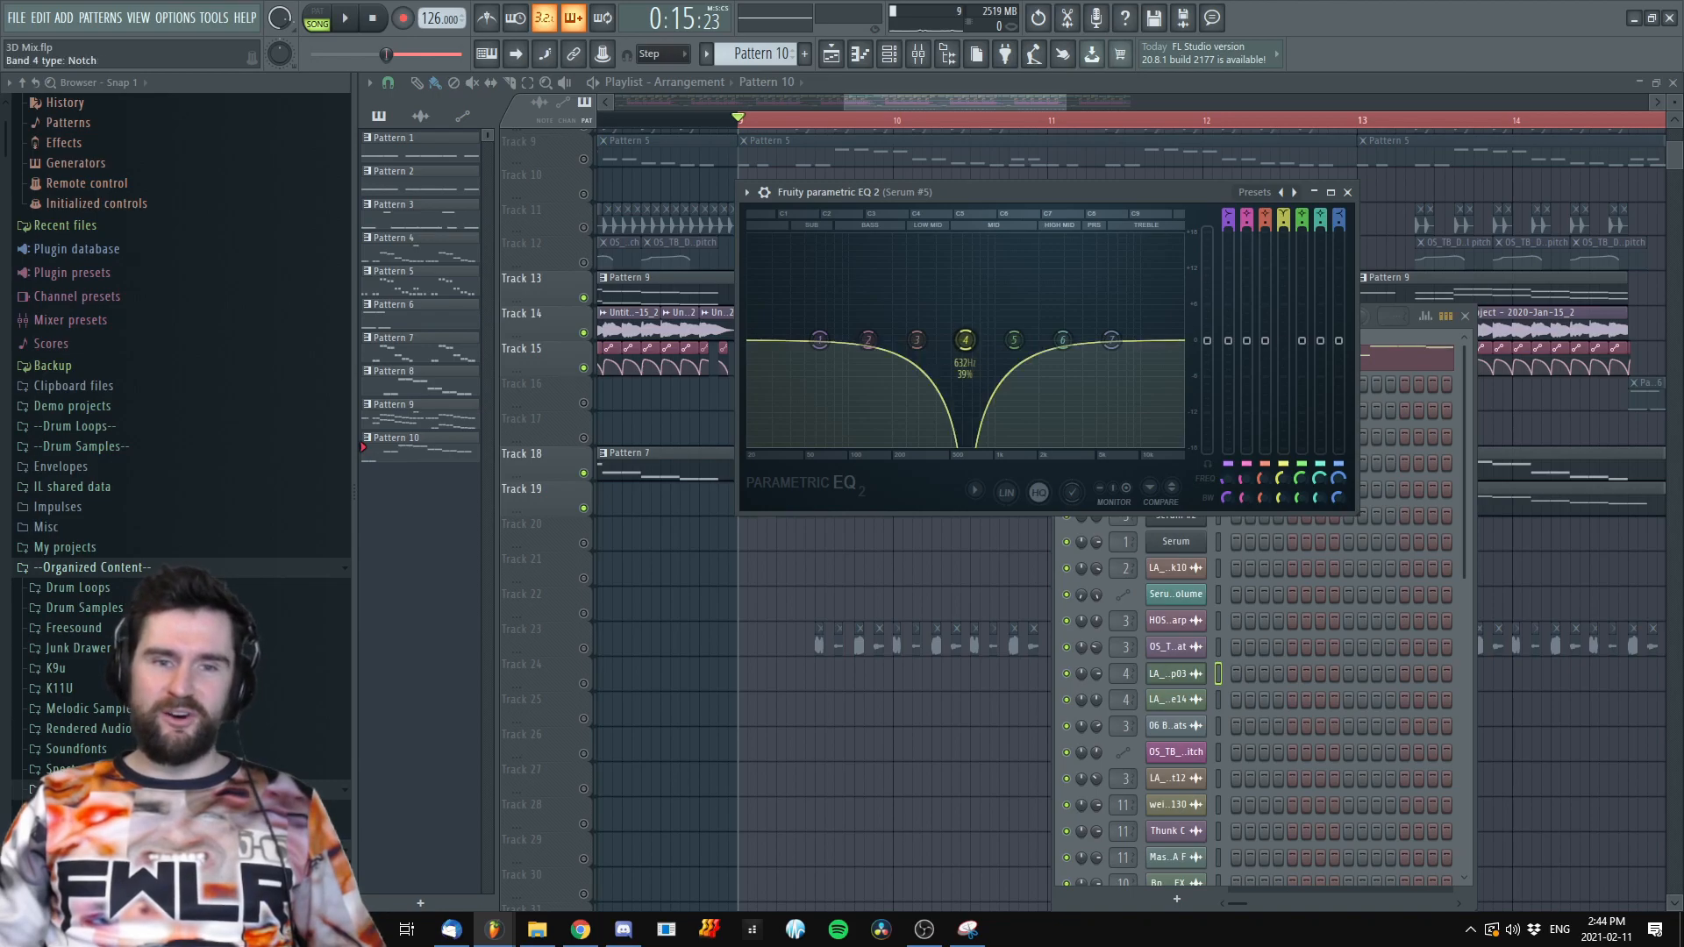
pyautogui.middleClick(965, 342)
pyautogui.scroll(5, 979, 363)
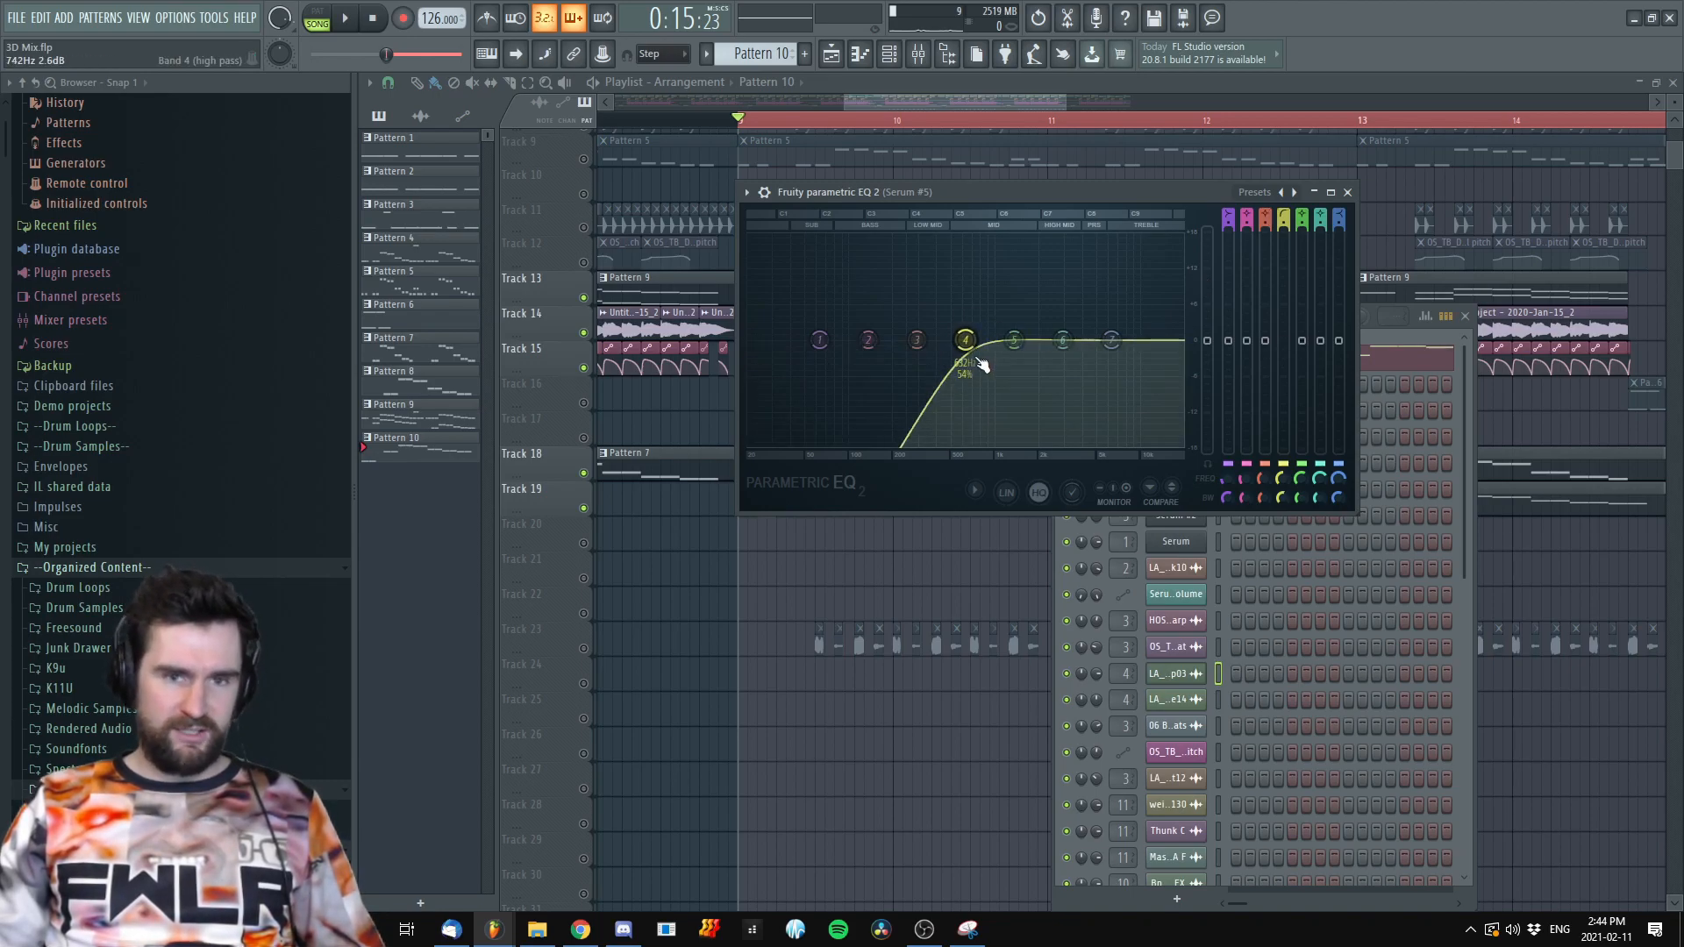
# Raise the cutoff of the band 4 high-pass on Serum #5 while auditioning the sound
pyautogui.press('space')
pyautogui.moveTo(966, 341); pyautogui.dragTo(1007, 351)
pyautogui.press('space')
pyautogui.press('space')
# Return to the playlist, toggle the solo on Track 19, and play the arrangement
pyautogui.middleClick(907, 525)
pyautogui.scroll(3, 908, 510)
pyautogui.press('space')
pyautogui.rightClick(583, 500)
pyautogui.press('space')
# Delete the short Pattern 10 clips between the longer ones on Track 19, checking the change by playback
pyautogui.moveTo(812, 551); pyautogui.dragTo(878, 569)
pyautogui.press('space')
pyautogui.press('space')
pyautogui.moveTo(757, 551); pyautogui.dragTo(763, 554)
pyautogui.press('space')
pyautogui.scroll(-3, 1268, 511)
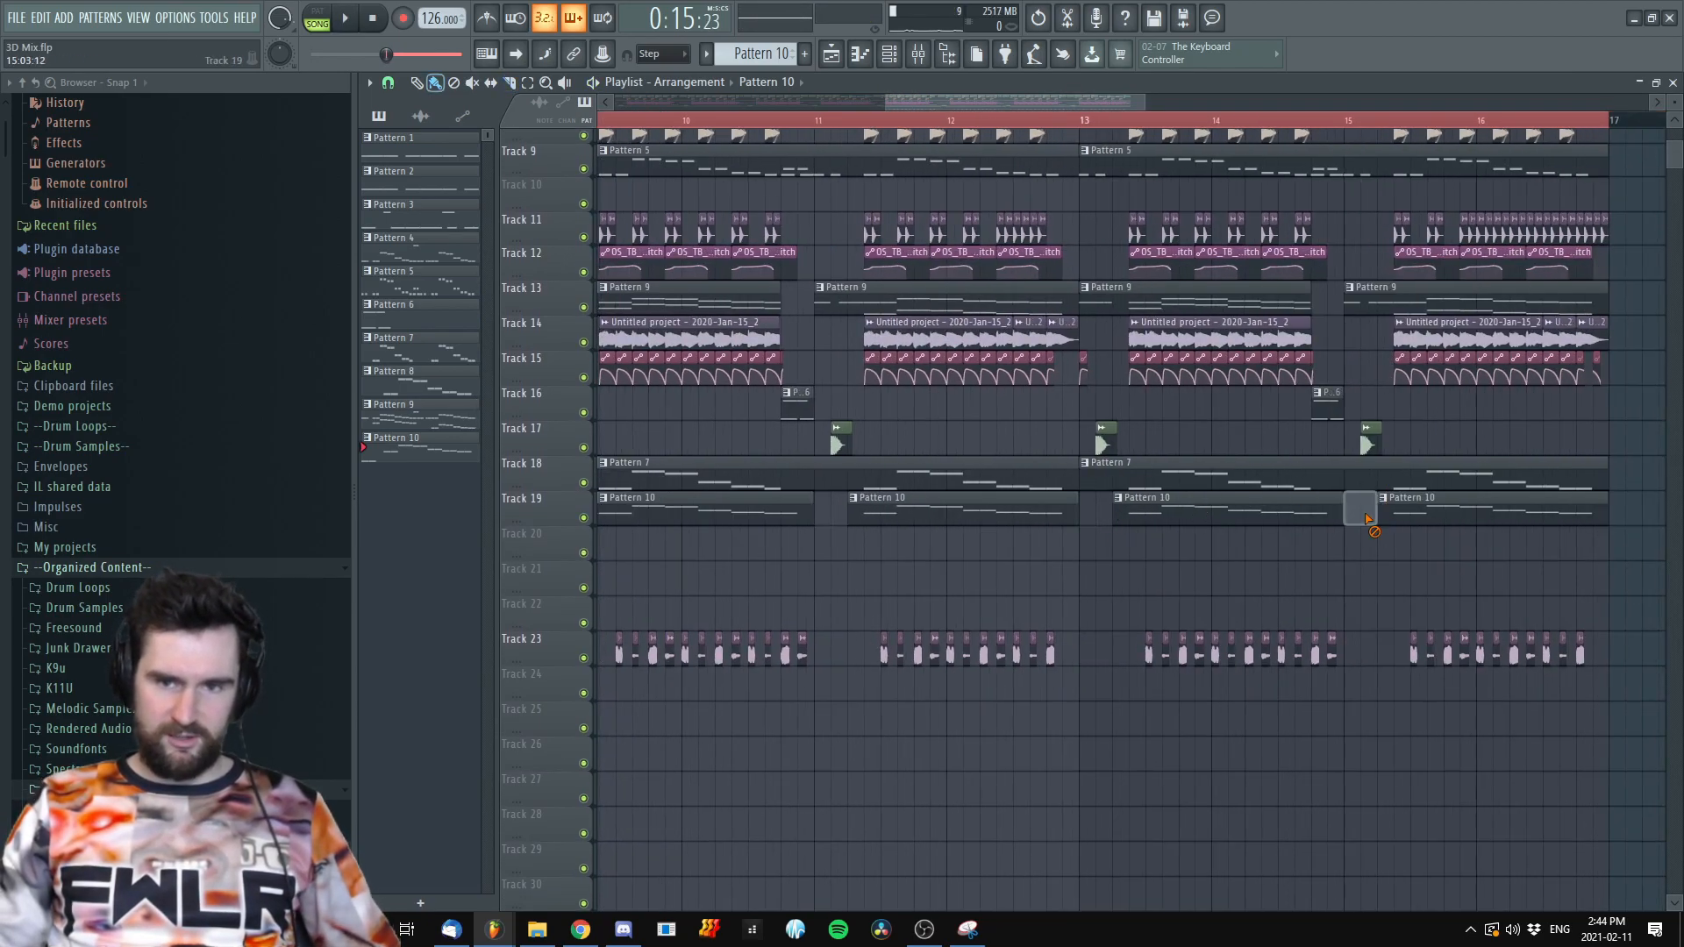
pyautogui.moveTo(815, 535); pyautogui.dragTo(1037, 527)
pyautogui.press('space')
# Shorten the ends of the long Pattern 10 clips on Track 19 and mute Track 23
pyautogui.scroll(2, 857, 578)
pyautogui.moveTo(913, 565); pyautogui.dragTo(929, 560)
pyautogui.moveTo(1213, 547); pyautogui.dragTo(1256, 567)
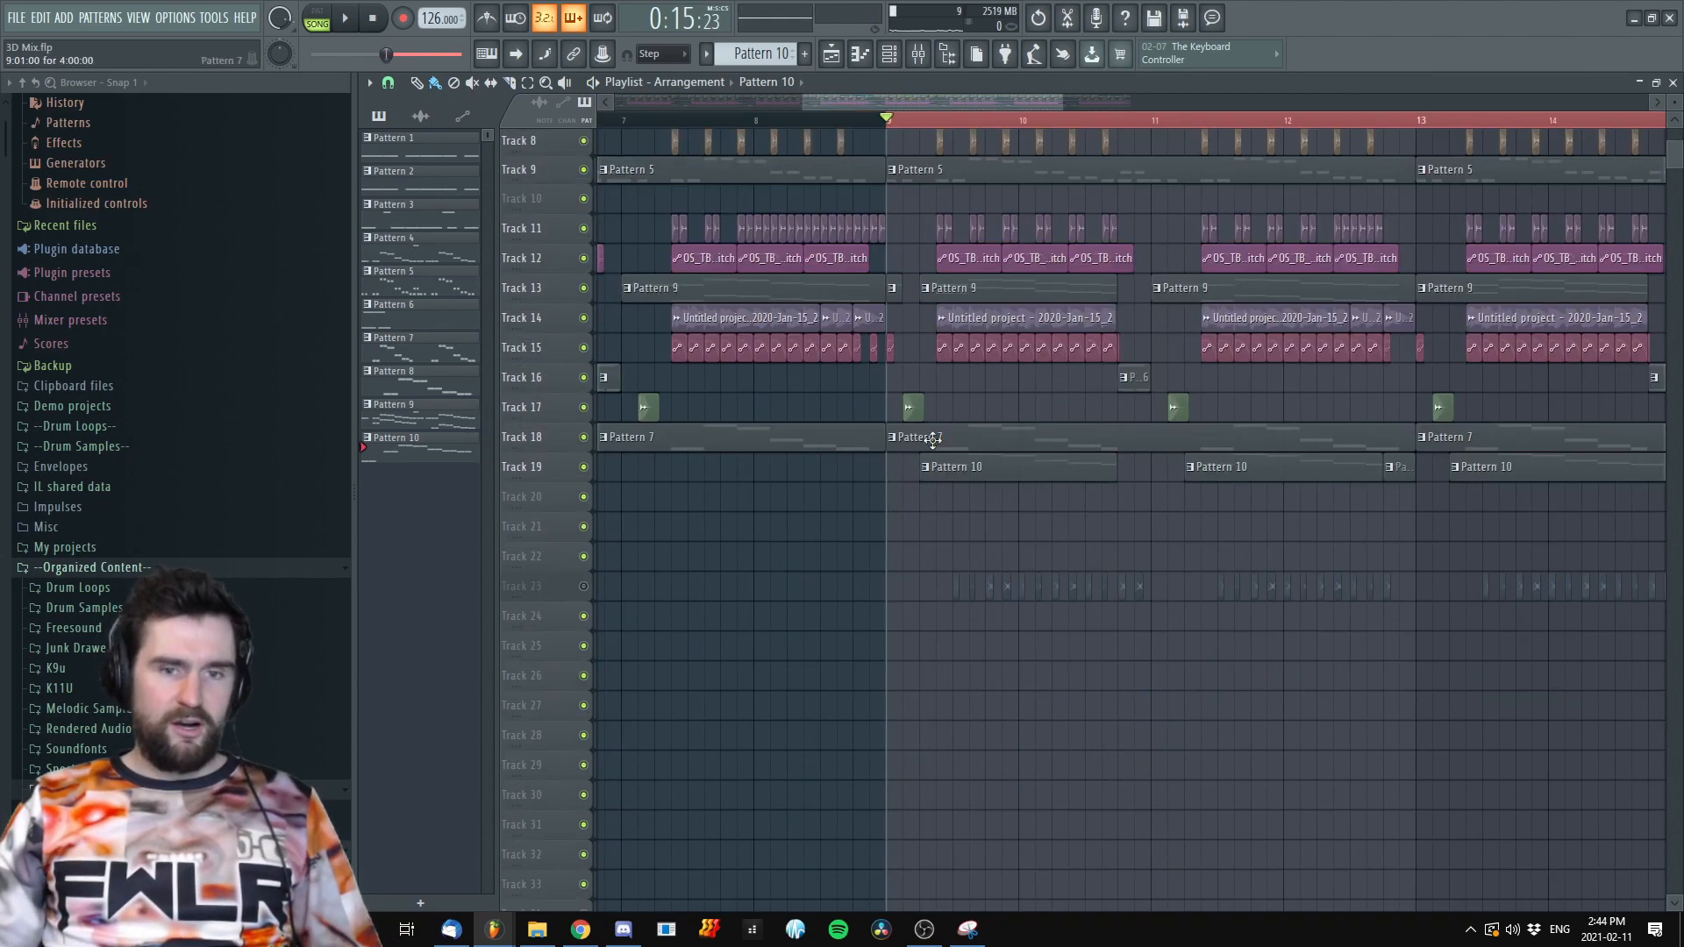
# Look over the drum and synth layers in the upper playlist tracks and play the arrangement from bar 9
pyautogui.scroll(4, 933, 440)
pyautogui.moveTo(1161, 635); pyautogui.dragTo(1101, 763)
pyautogui.scroll(3, 994, 472)
pyautogui.scroll(5, 994, 474)
pyautogui.scroll(-5, 989, 513)
pyautogui.scroll(2, 903, 442)
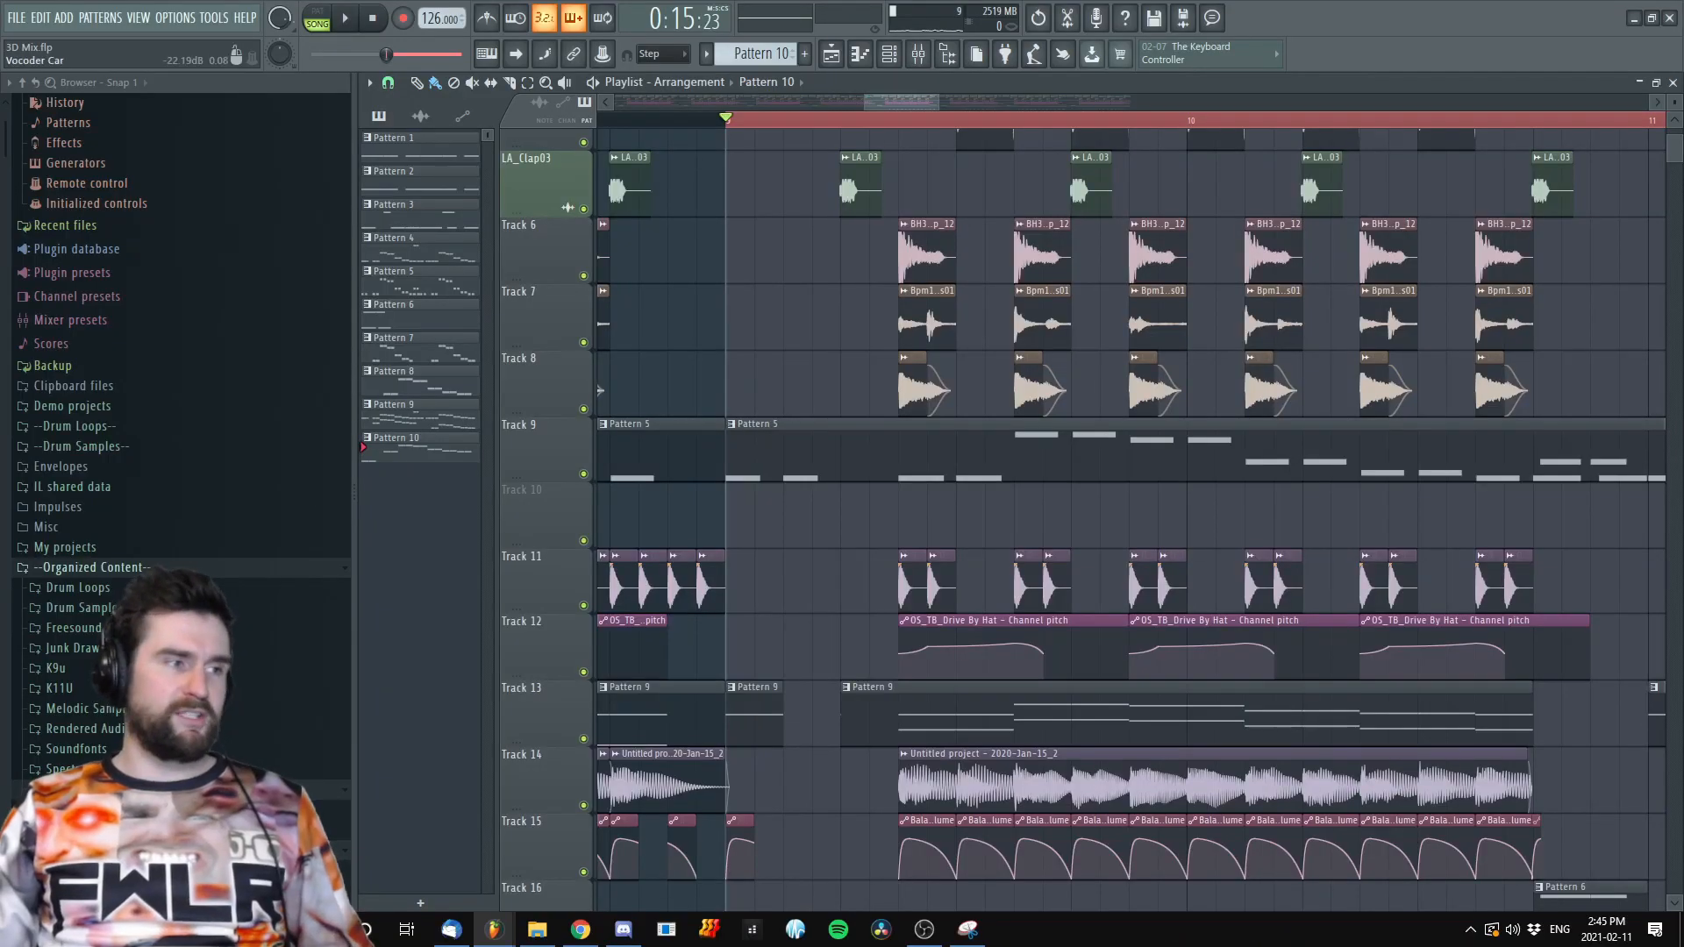
pyautogui.press('space')
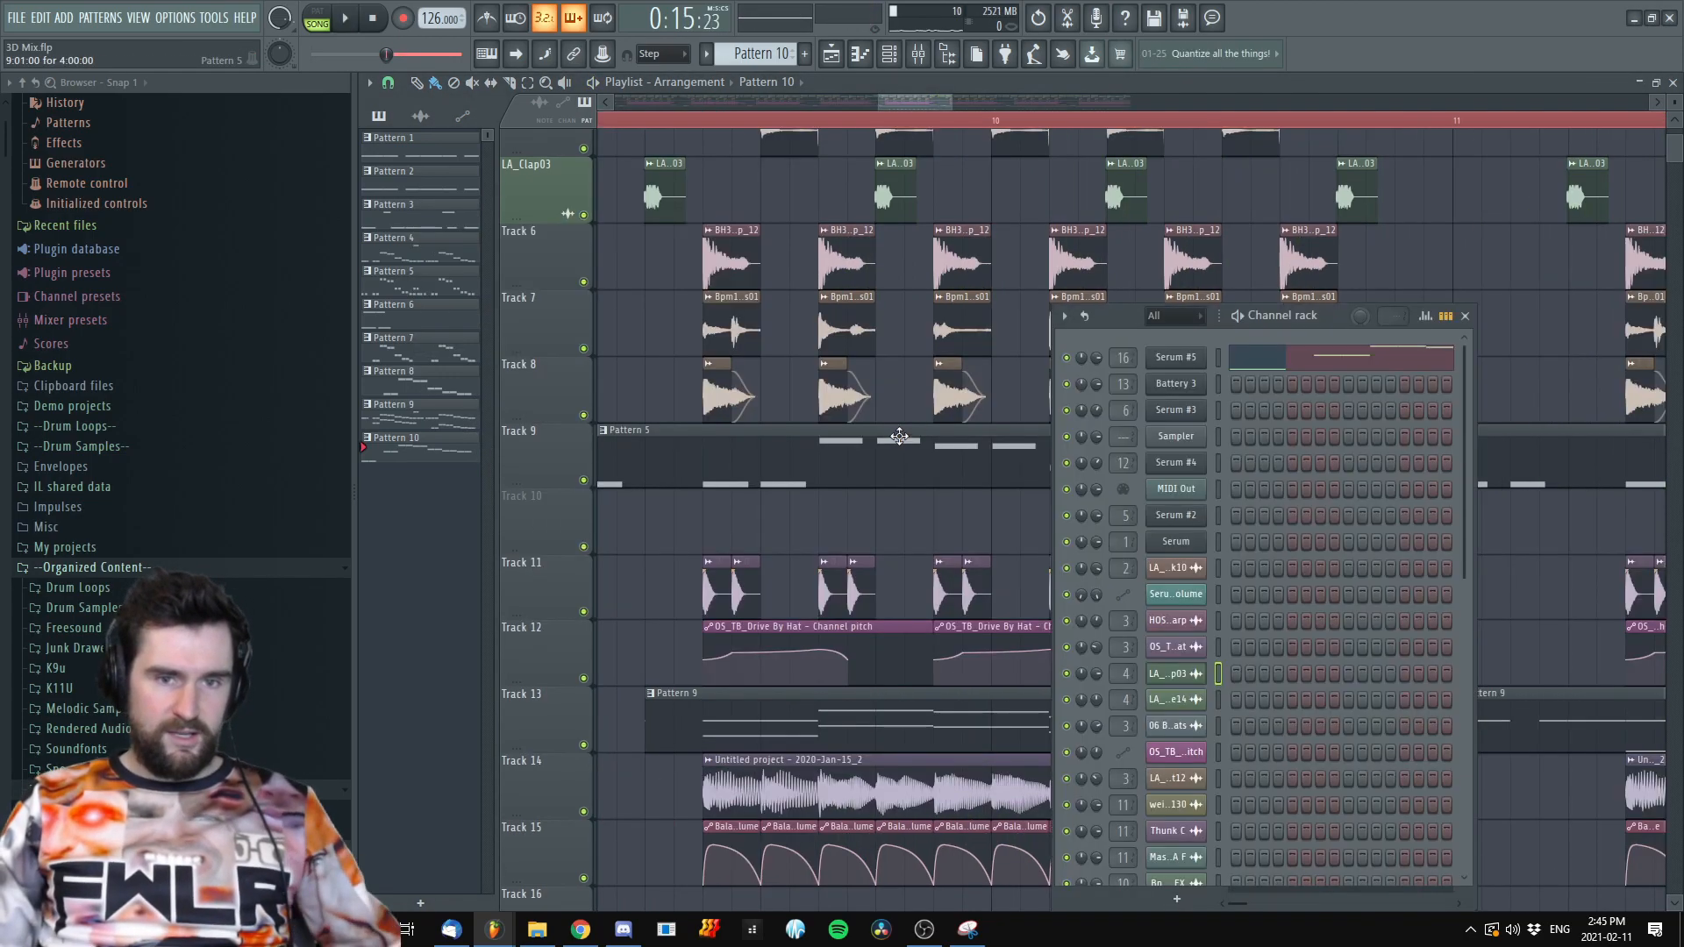
# Shape band 4 of the Sub track's EQ as a low-pass, lower its cutoff during playback, and close the open windows
pyautogui.scroll(-5, 1076, 347)
pyautogui.scroll(2, 1073, 359)
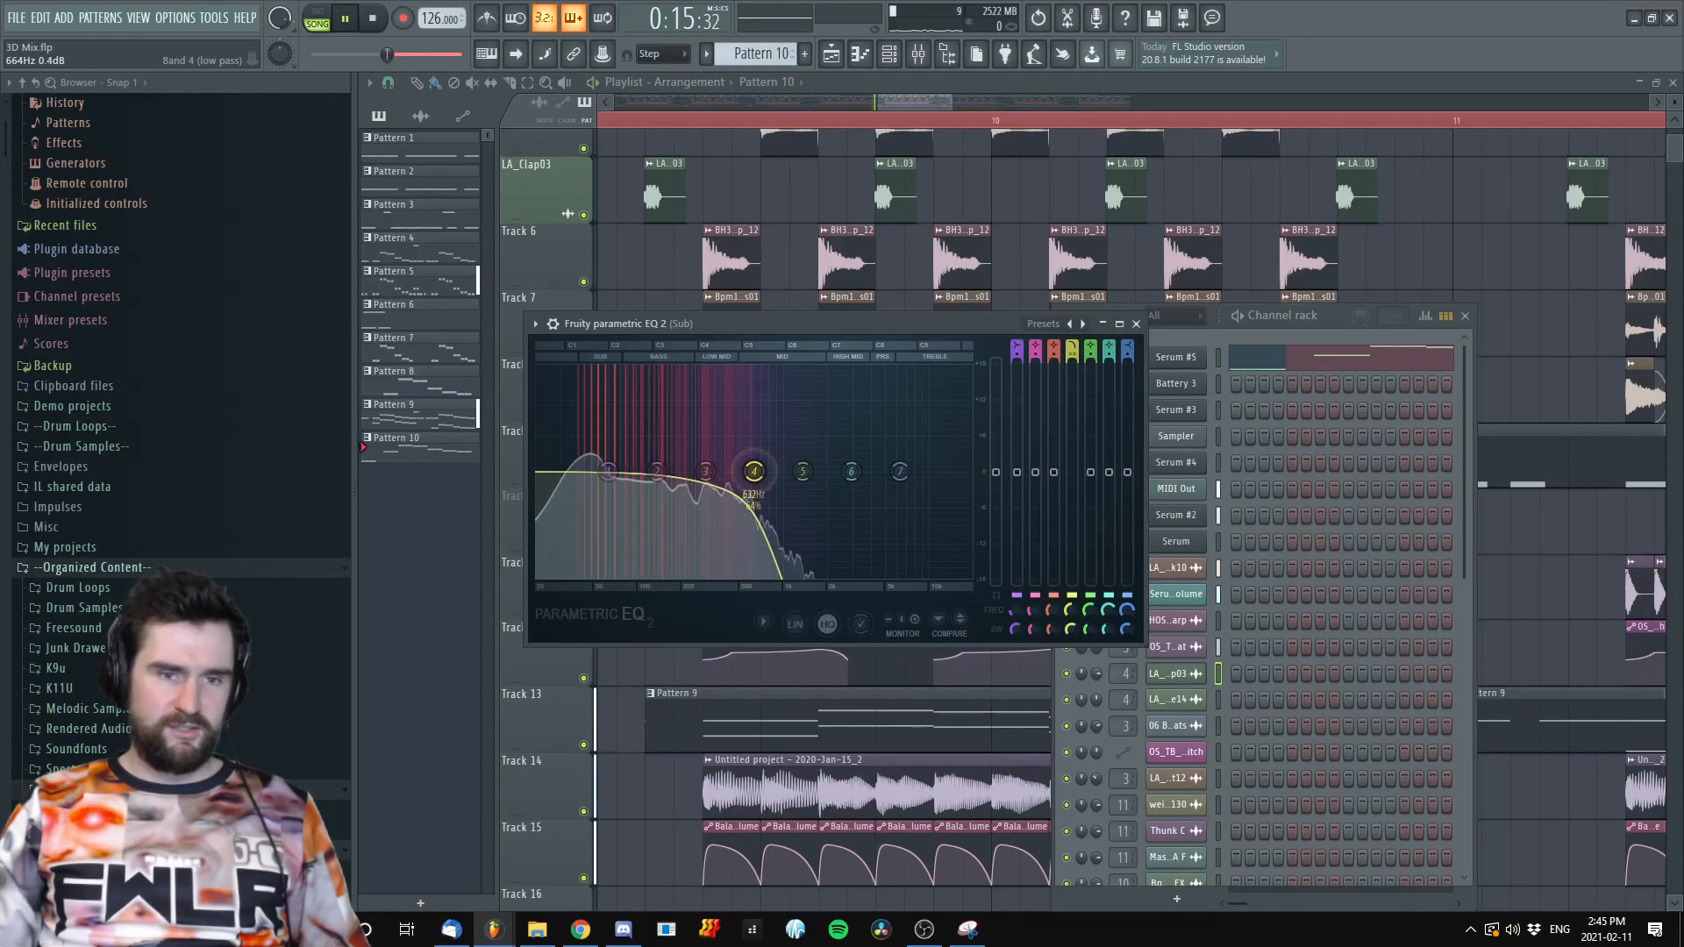
pyautogui.moveTo(710, 471); pyautogui.dragTo(676, 471)
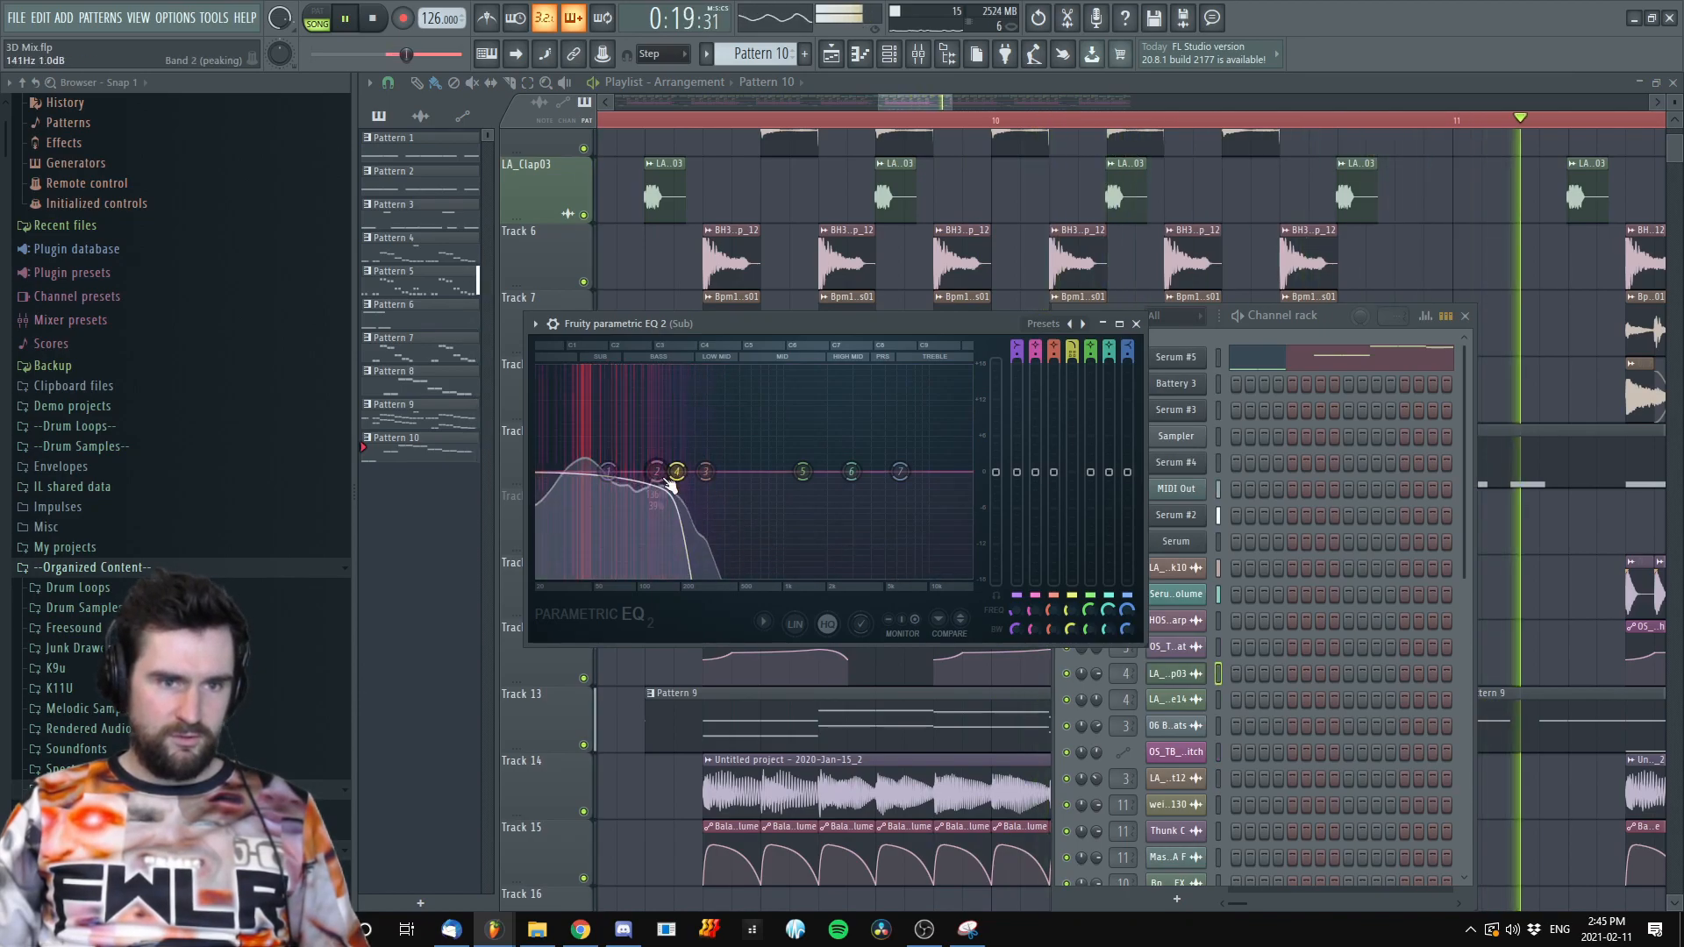
pyautogui.press('F12')
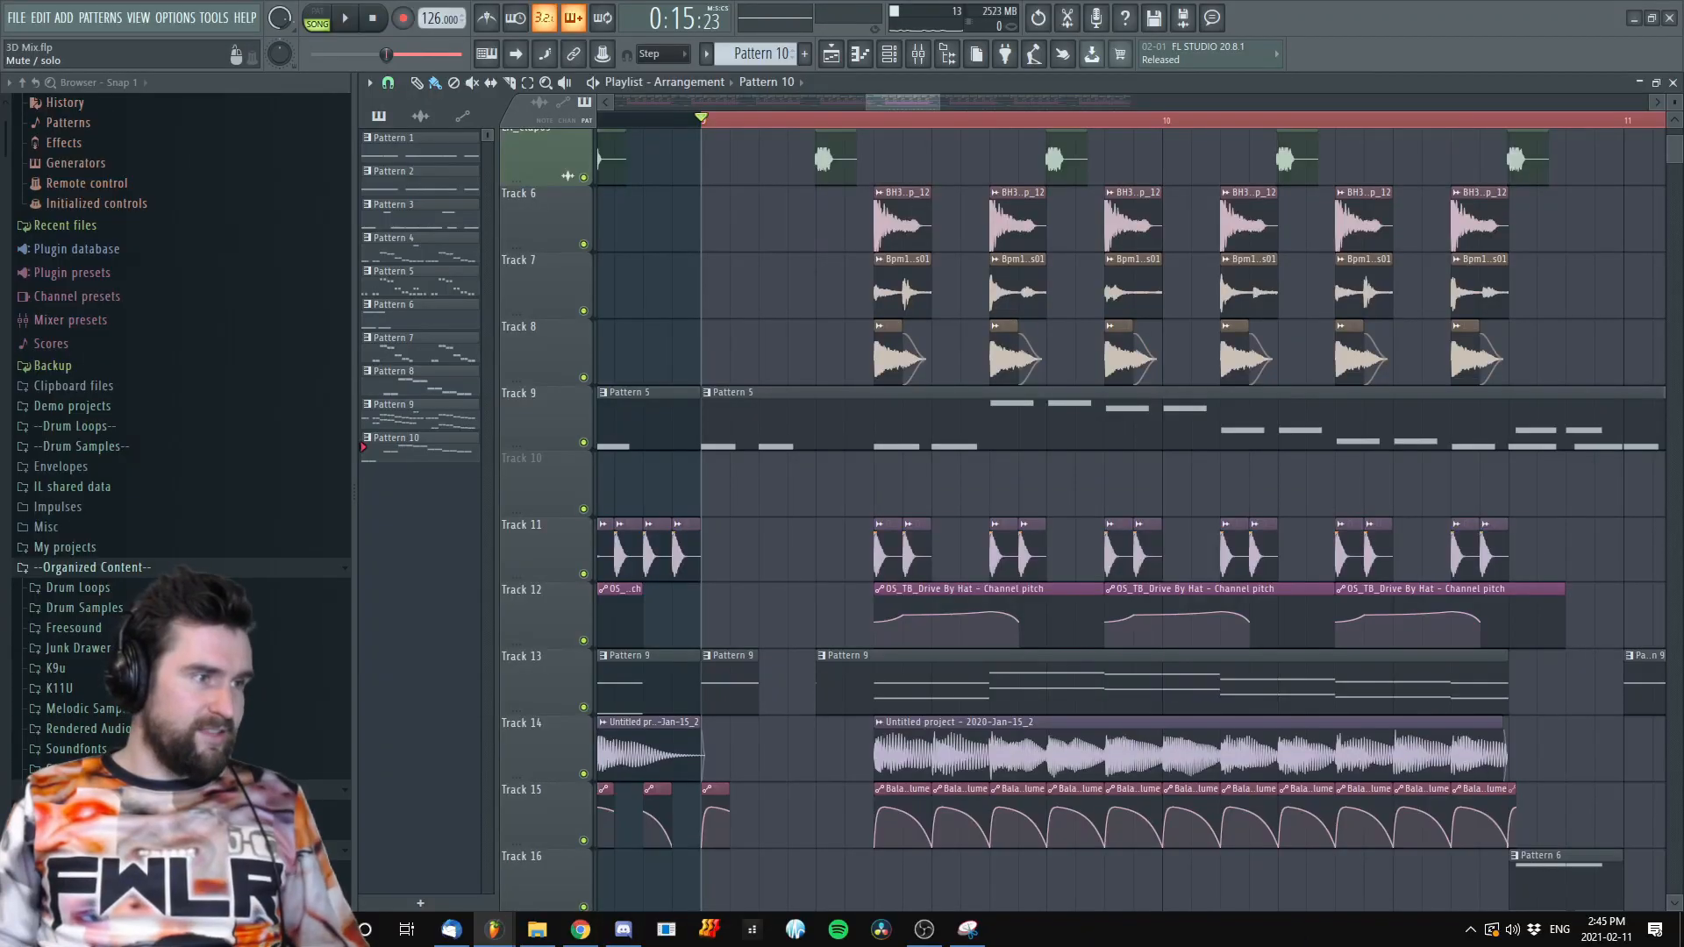
# Apply a band 1 high-pass on the Vocoder Car EQ, raise its cutoff, and audition the mix
pyautogui.press('space')
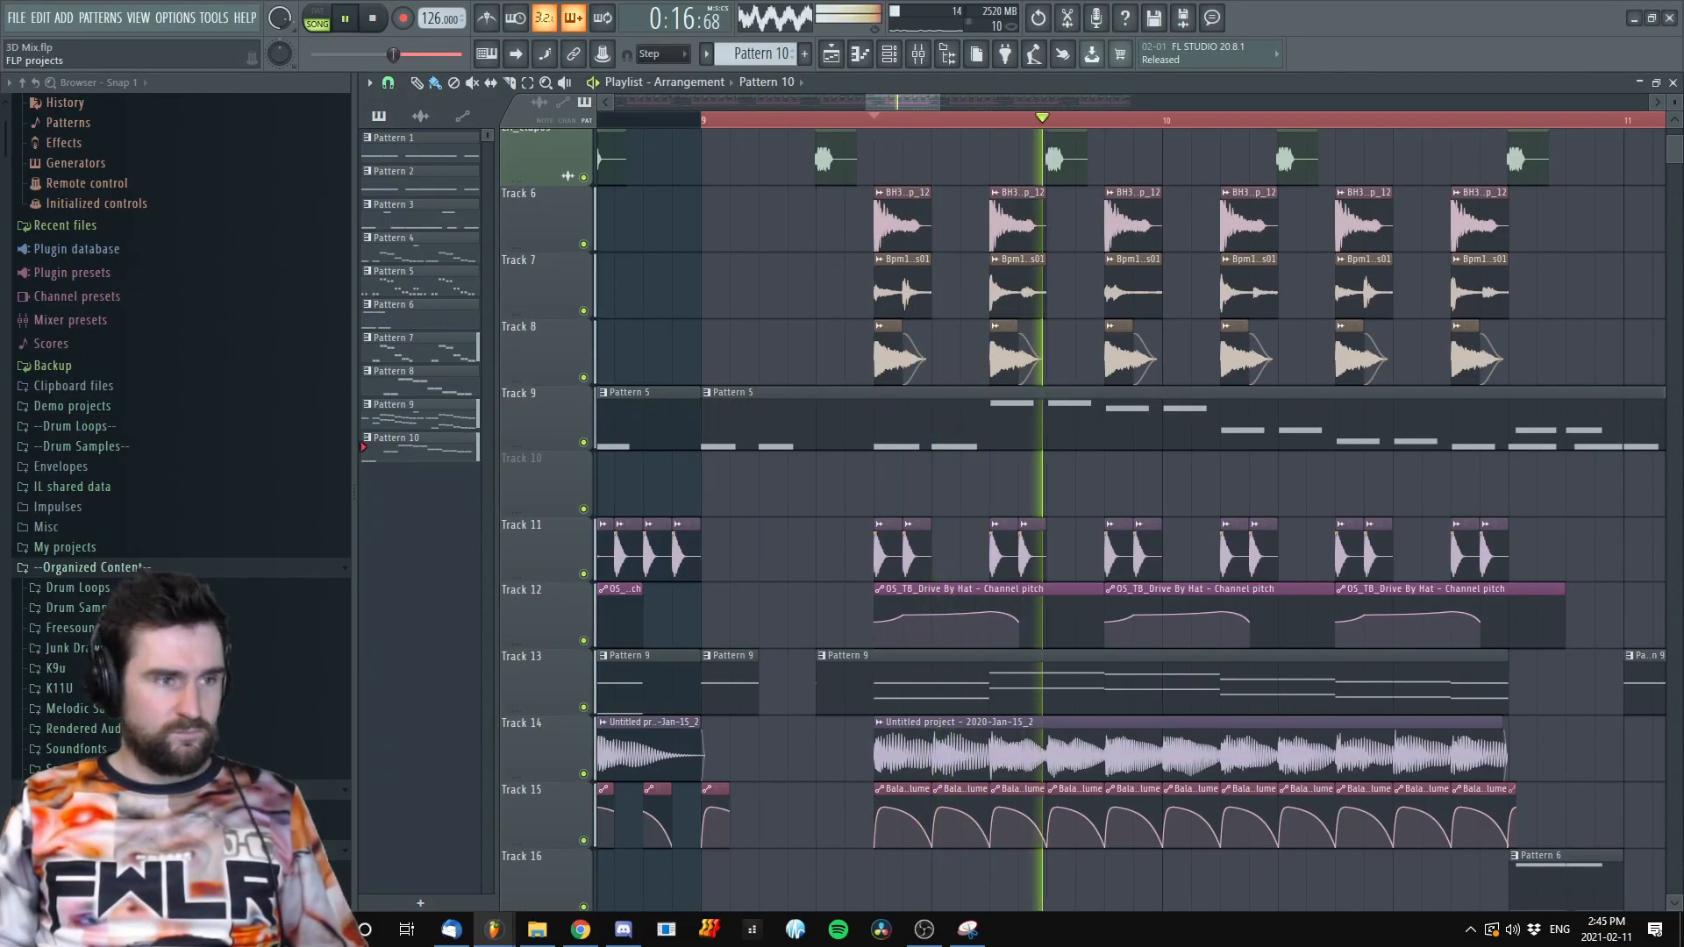
pyautogui.press('space')
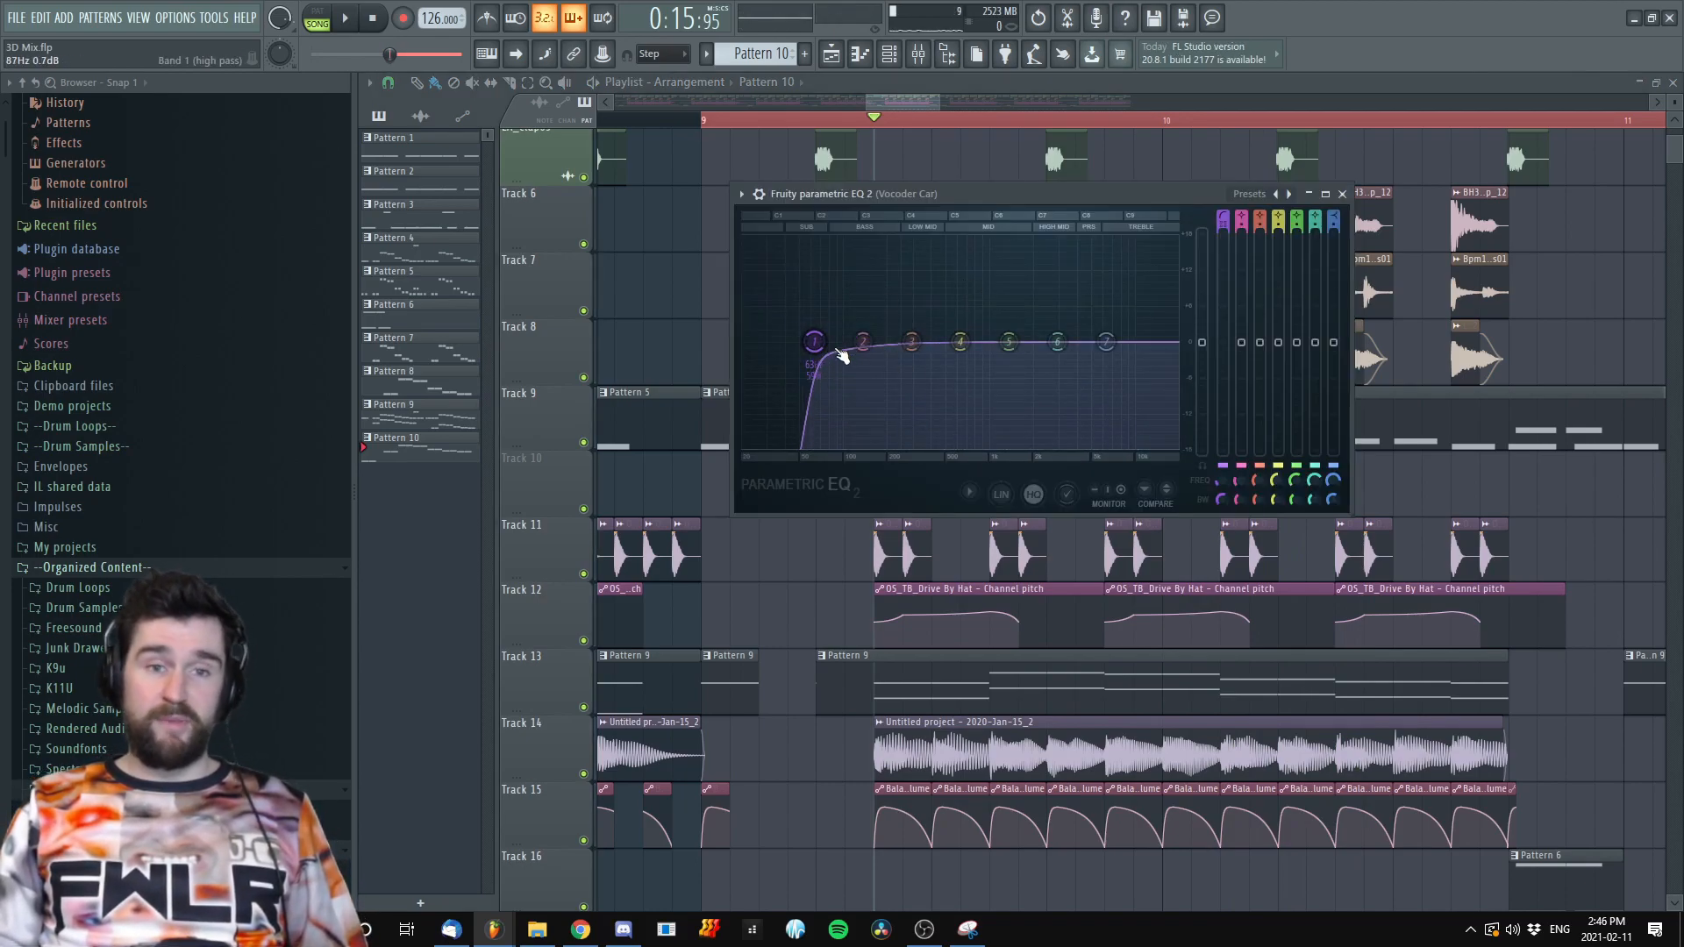
pyautogui.moveTo(825, 352)
pyautogui.mouseDown()
pyautogui.moveTo(860, 347)
pyautogui.moveTo(842, 342)
pyautogui.mouseUp()
pyautogui.press('space')
pyautogui.press('space')
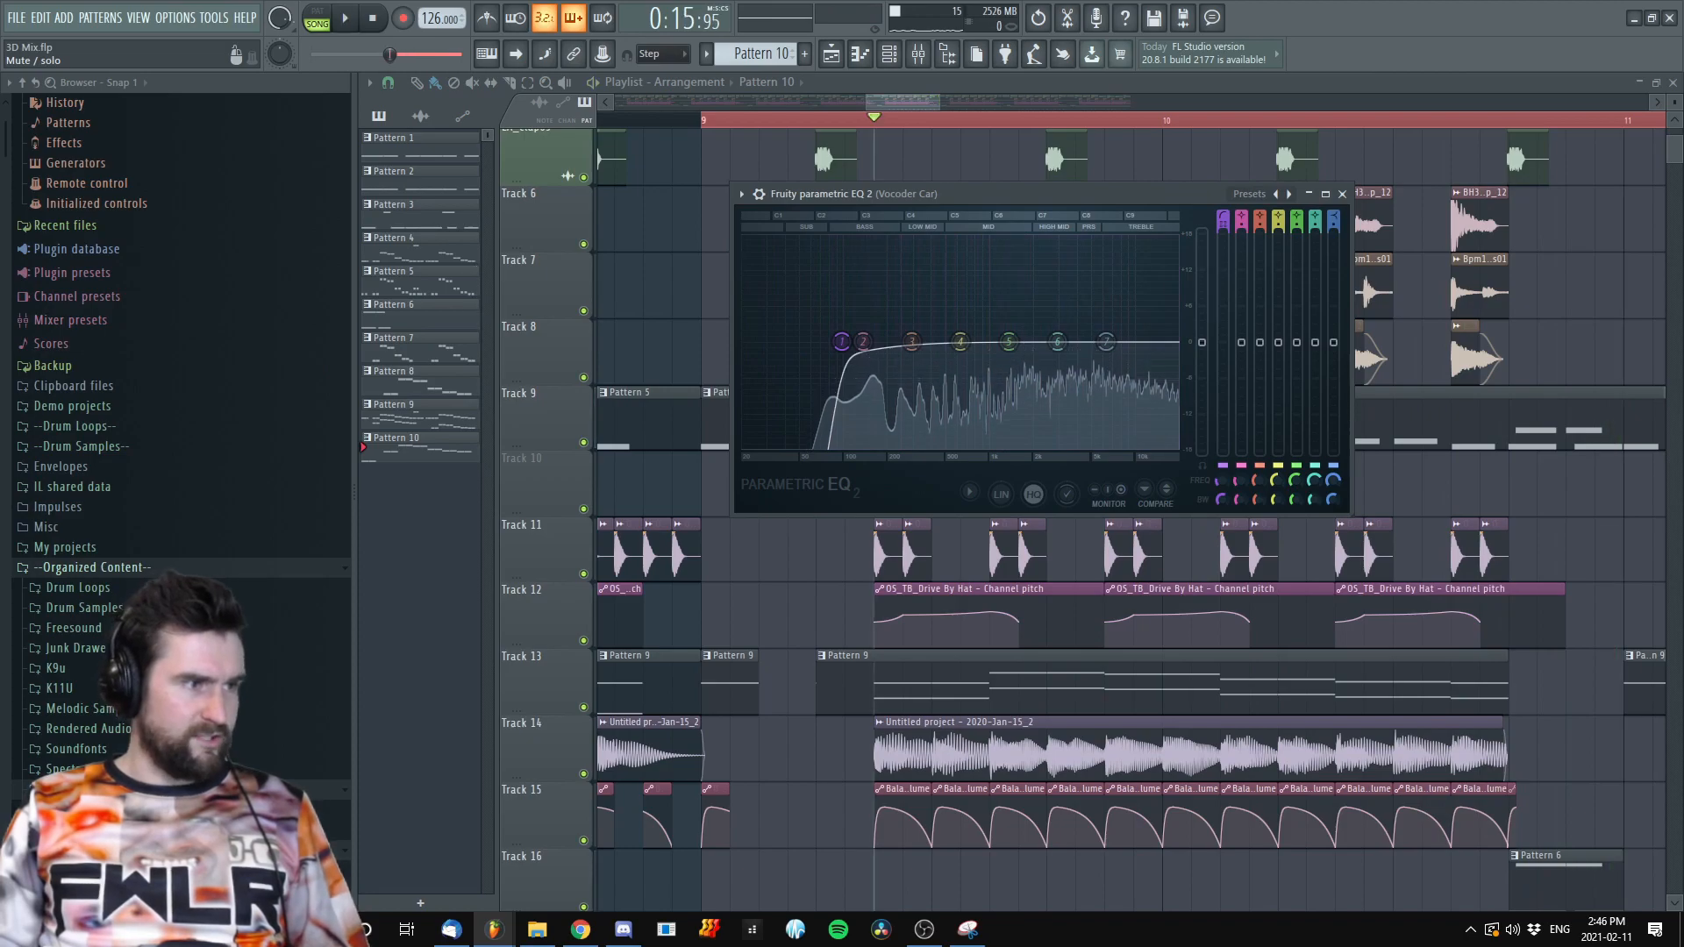
# Adjust the upper EQ bands on Vocoder Car during playback, raising band 6 slightly and lowering band 7 slightly
pyautogui.moveTo(1031, 197); pyautogui.dragTo(1091, 186)
pyautogui.press('space')
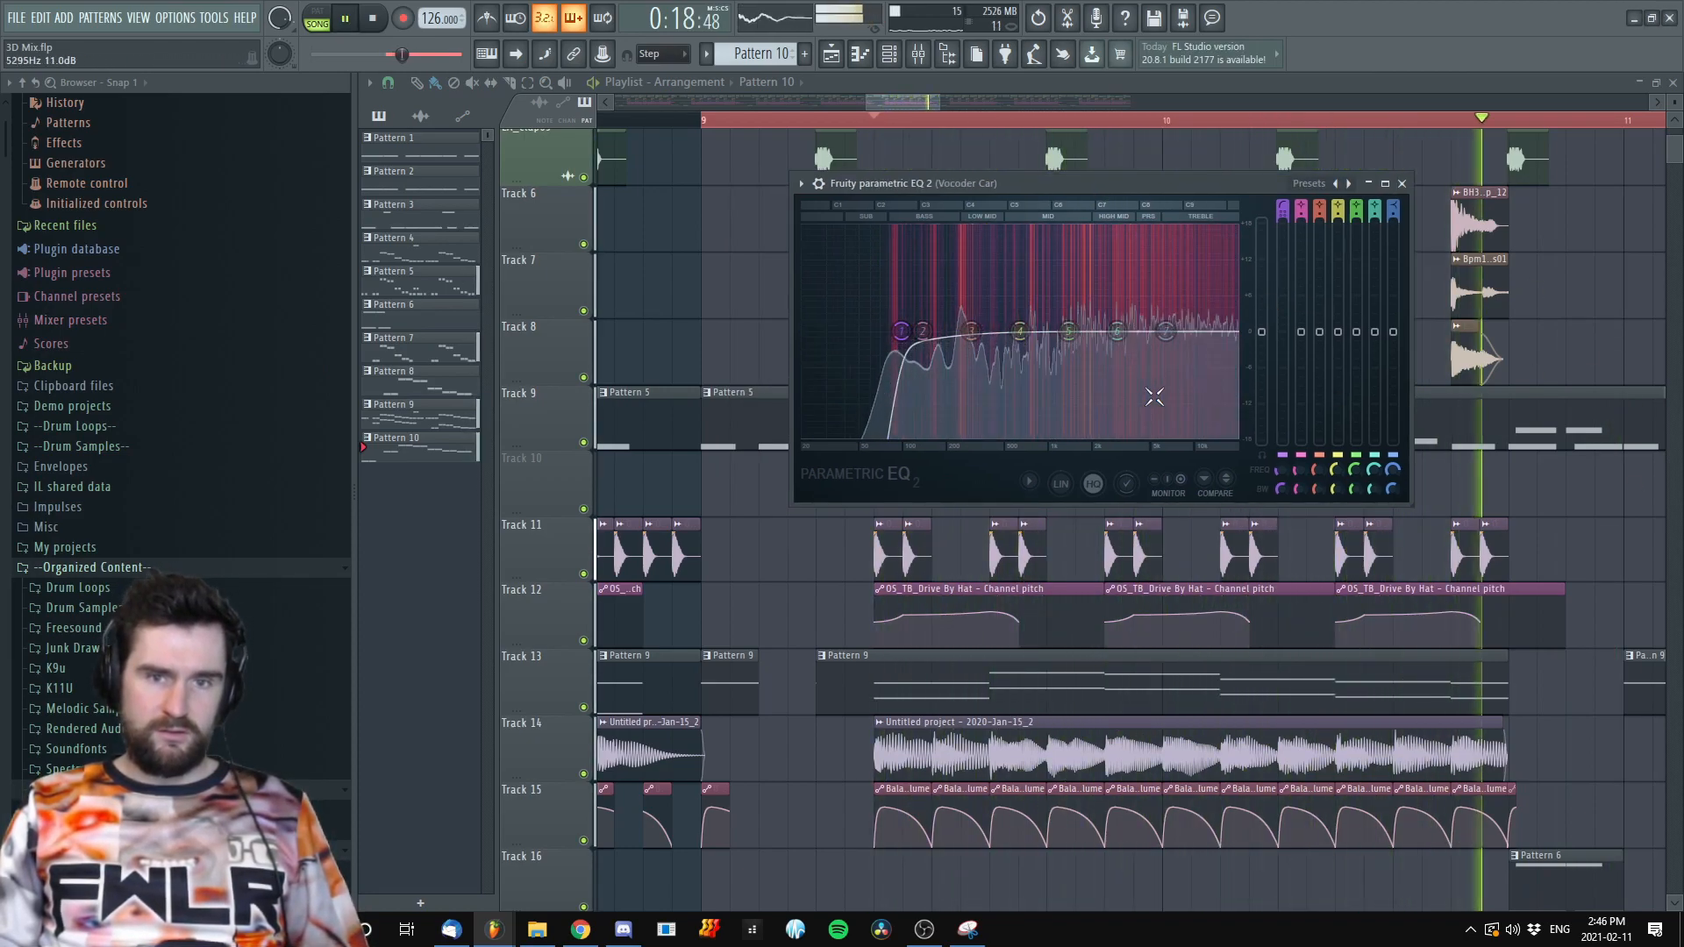
pyautogui.moveTo(1070, 331); pyautogui.dragTo(1135, 330)
pyautogui.moveTo(1076, 319); pyautogui.dragTo(1165, 333)
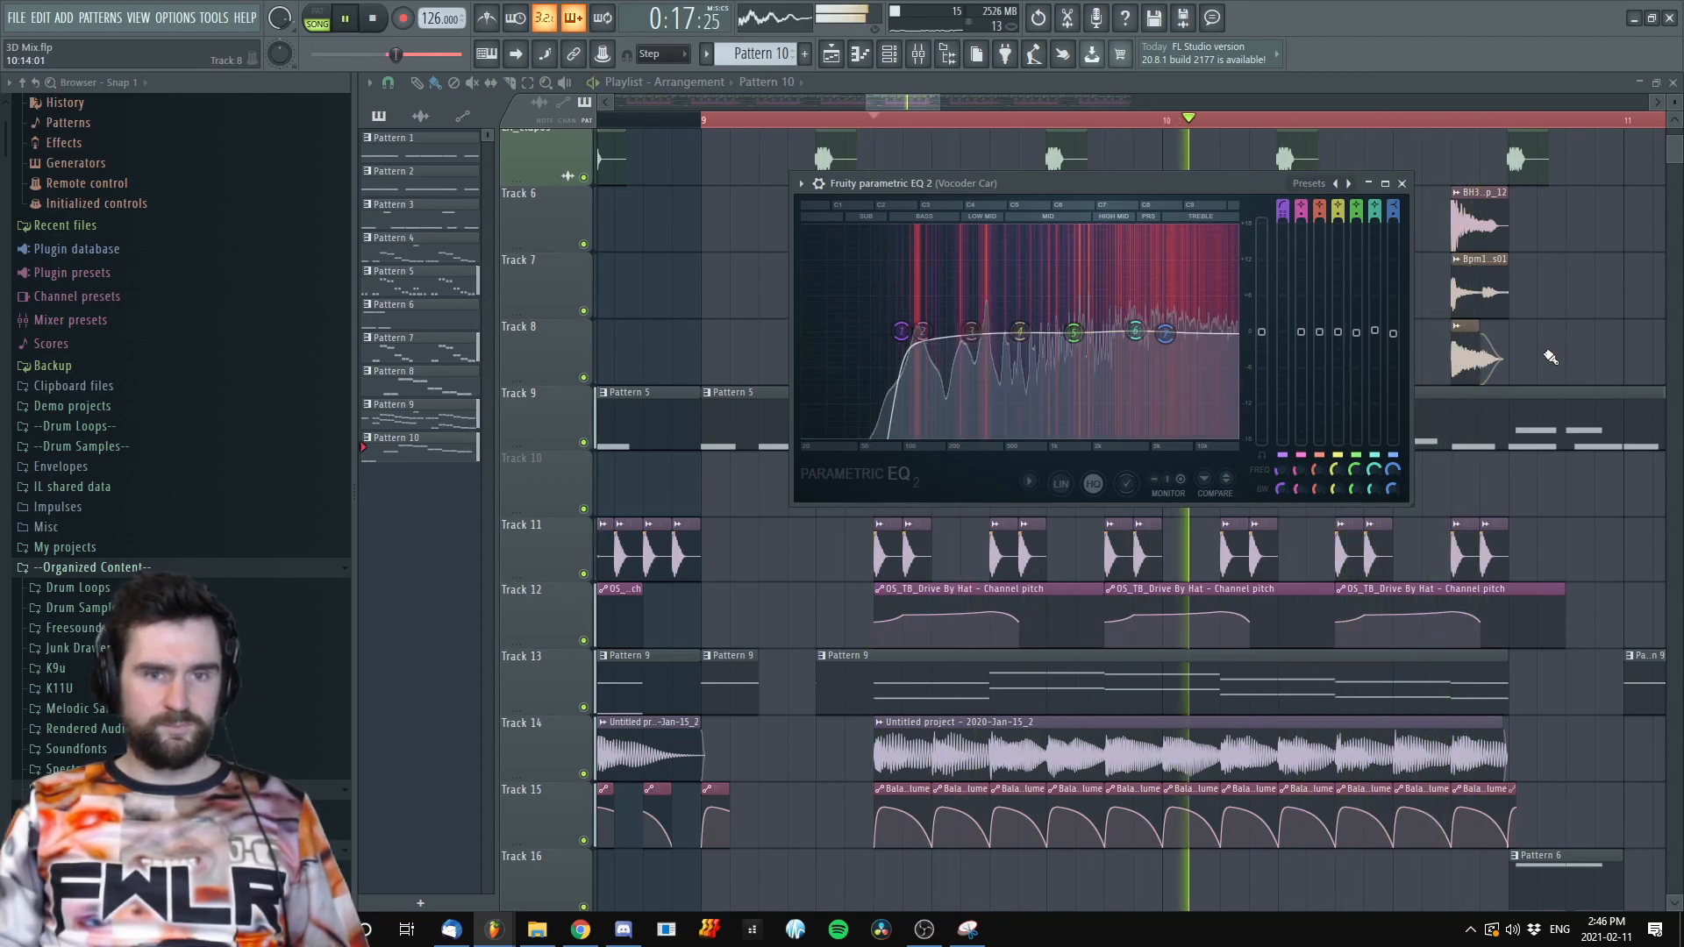
# Look over the drum, automation and synth tracks down to track 22 and play the section from bar 9
pyautogui.moveTo(1432, 361); pyautogui.dragTo(1263, 342)
pyautogui.scroll(-2, 1220, 421)
pyautogui.scroll(-2, 1166, 542)
pyautogui.scroll(-4, 1166, 545)
pyautogui.press('space')
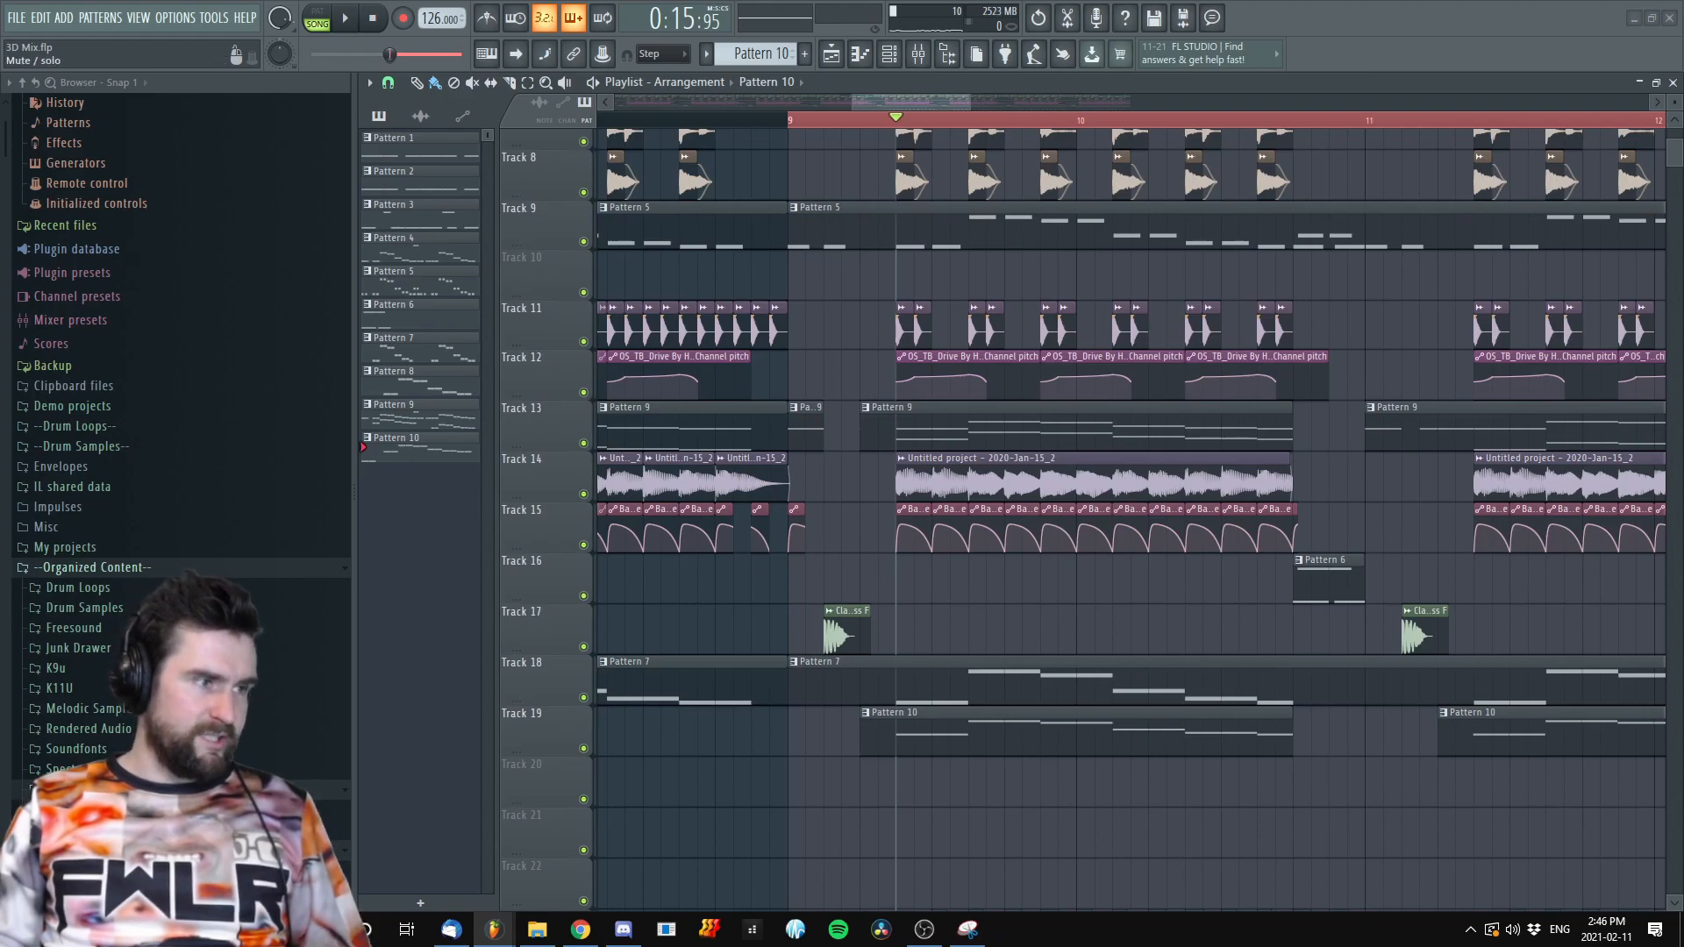
pyautogui.press('space')
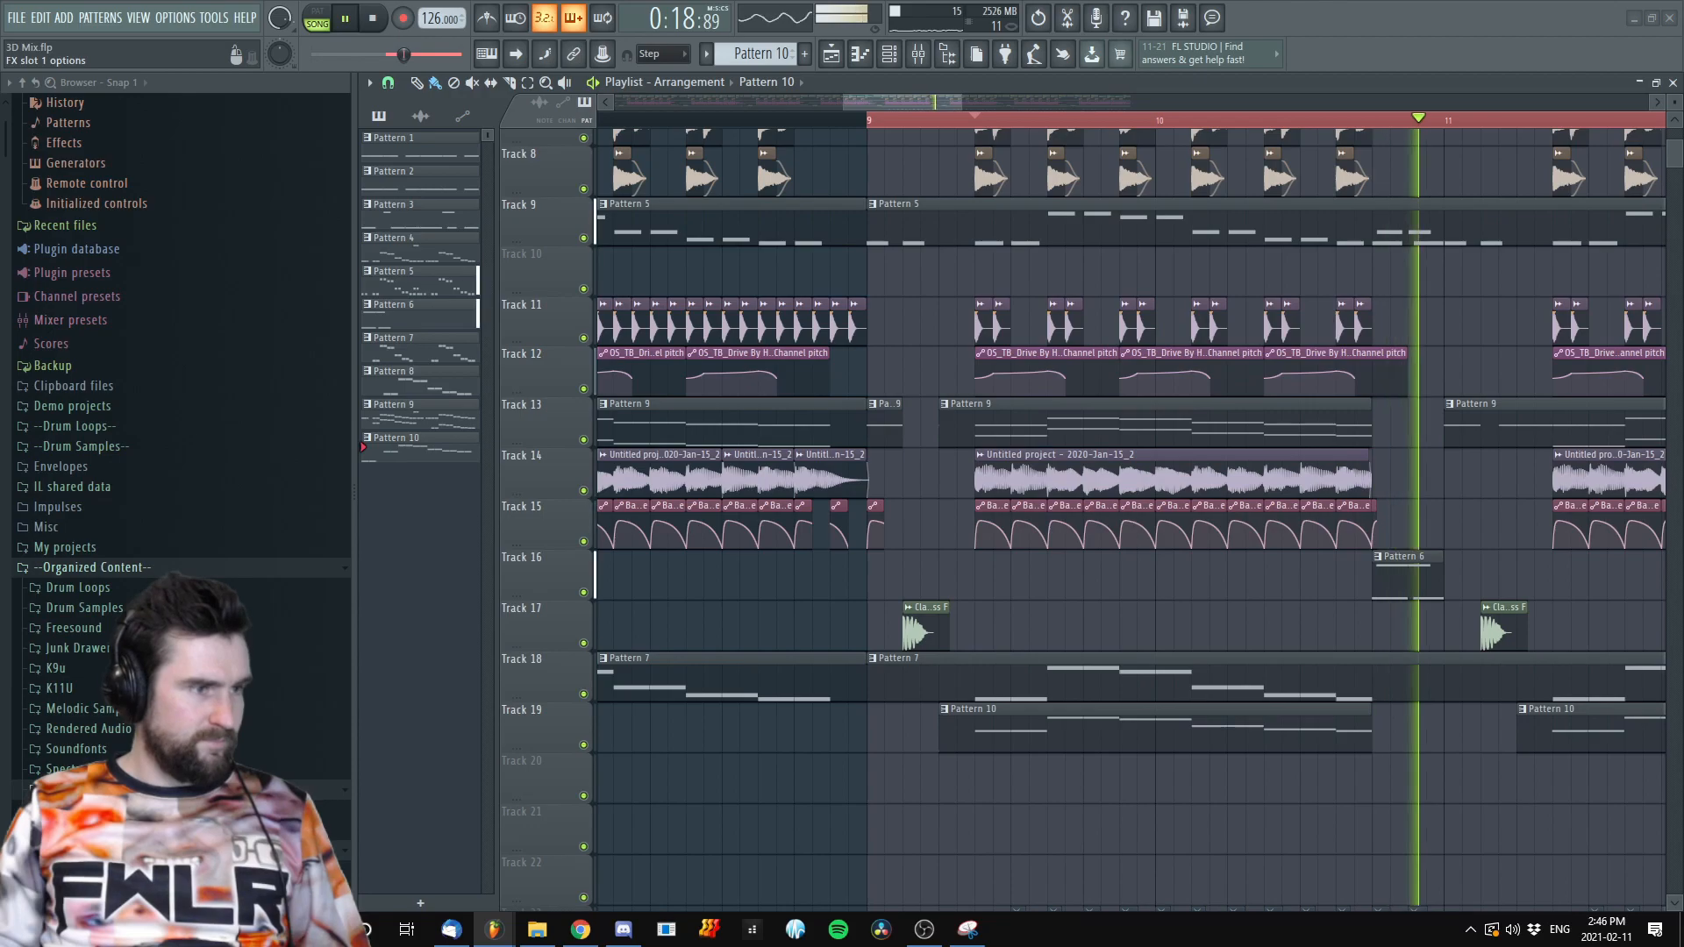
pyautogui.press('space')
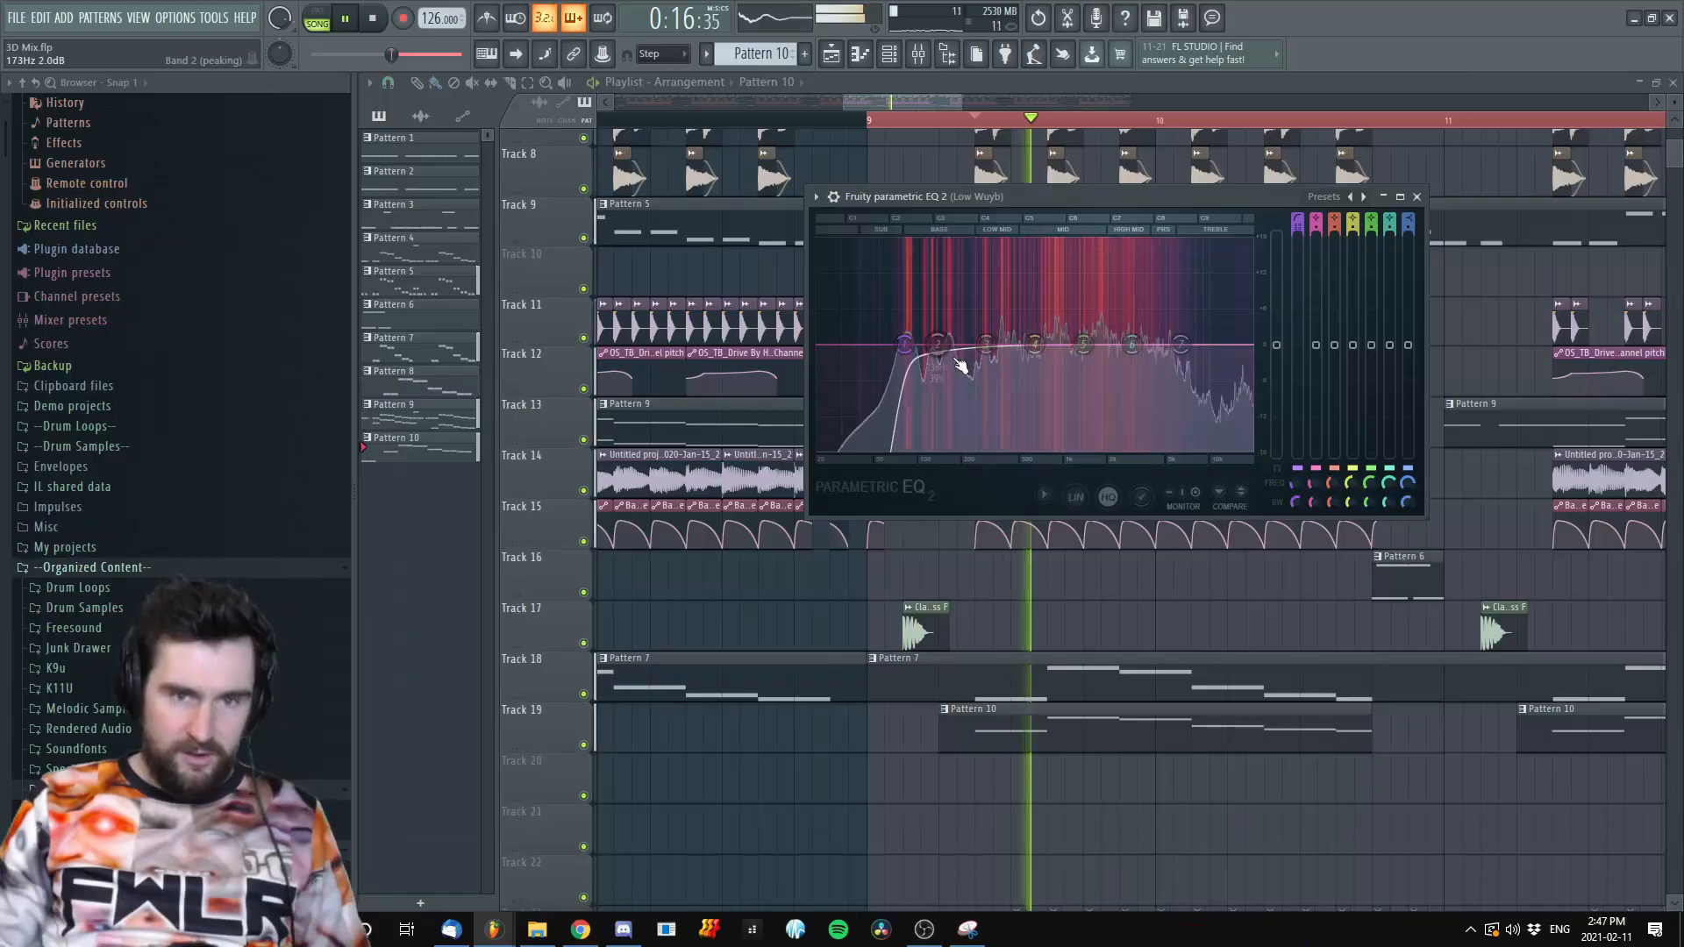
# Shift band 3 of the Low Woyb EQ to a higher frequency and audition the section
pyautogui.moveTo(958, 365)
pyautogui.mouseDown()
pyautogui.moveTo(1076, 350)
pyautogui.moveTo(974, 264)
pyautogui.moveTo(1000, 290)
pyautogui.moveTo(1228, 281)
pyautogui.moveTo(1213, 255)
pyautogui.moveTo(1114, 283)
pyautogui.moveTo(1112, 376)
pyautogui.moveTo(1118, 273)
pyautogui.moveTo(1107, 345)
pyautogui.mouseUp()
pyautogui.press('space')
pyautogui.press('space')
pyautogui.press('space')
# Place the Vocoder Car and Low Woyb EQ windows side by side and play the section to compare their spectra
pyautogui.moveTo(1095, 205); pyautogui.dragTo(1264, 206)
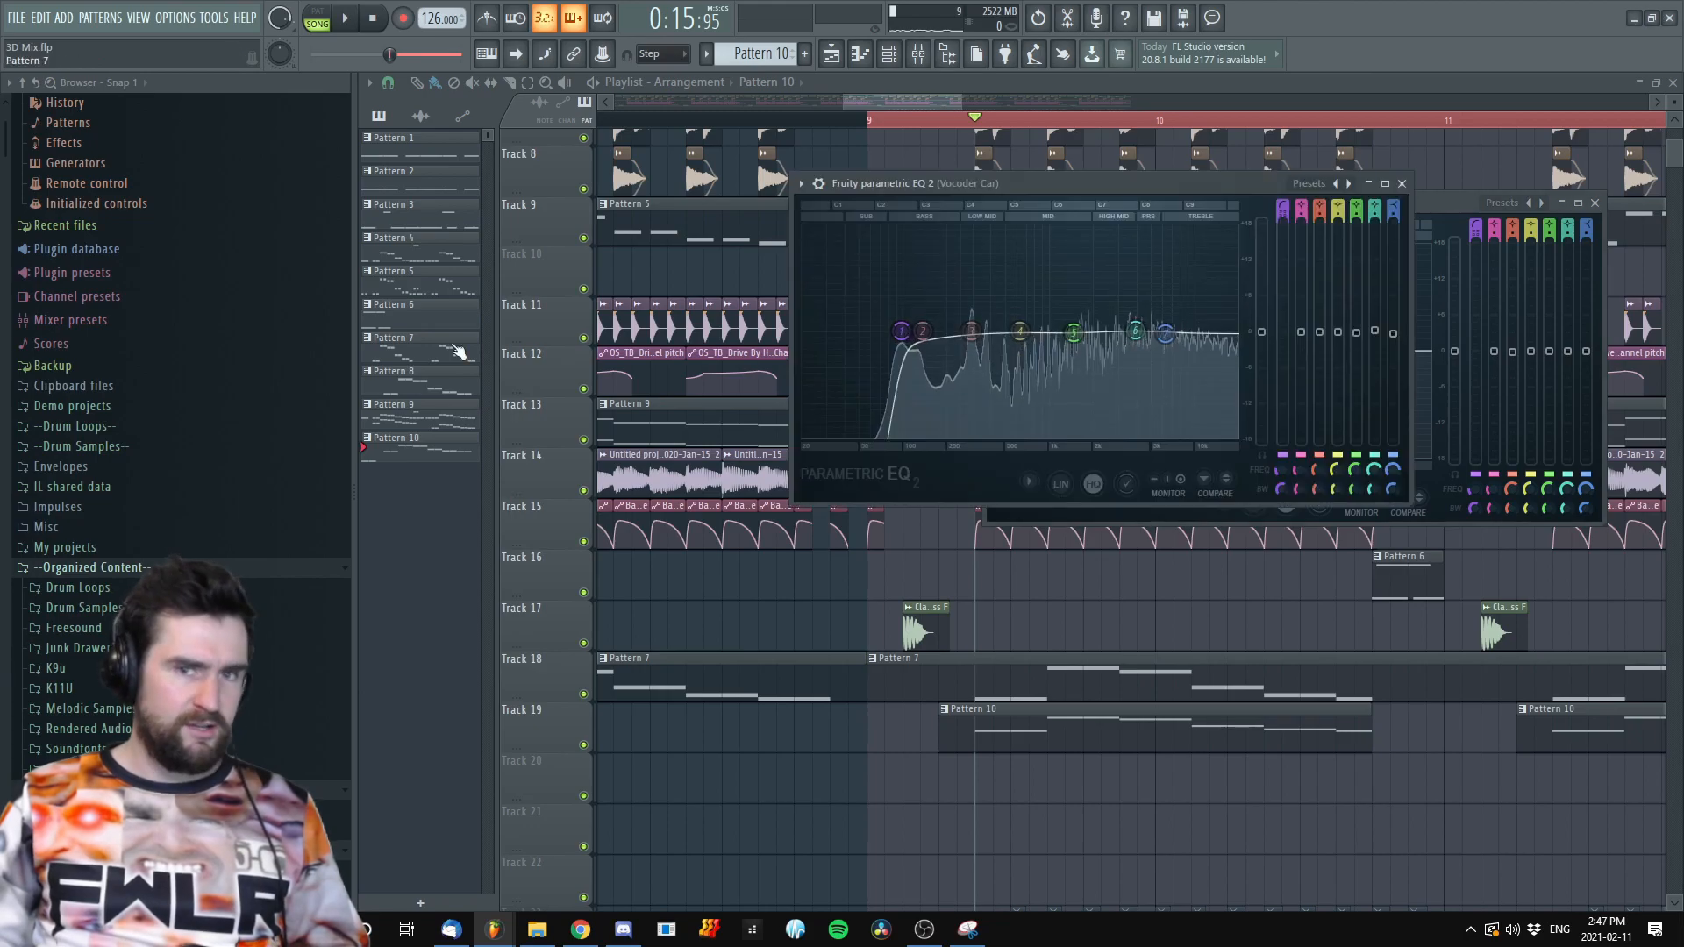
pyautogui.moveTo(1175, 186); pyautogui.dragTo(855, 187)
pyautogui.moveTo(1223, 203); pyautogui.dragTo(1303, 186)
pyautogui.press('space')
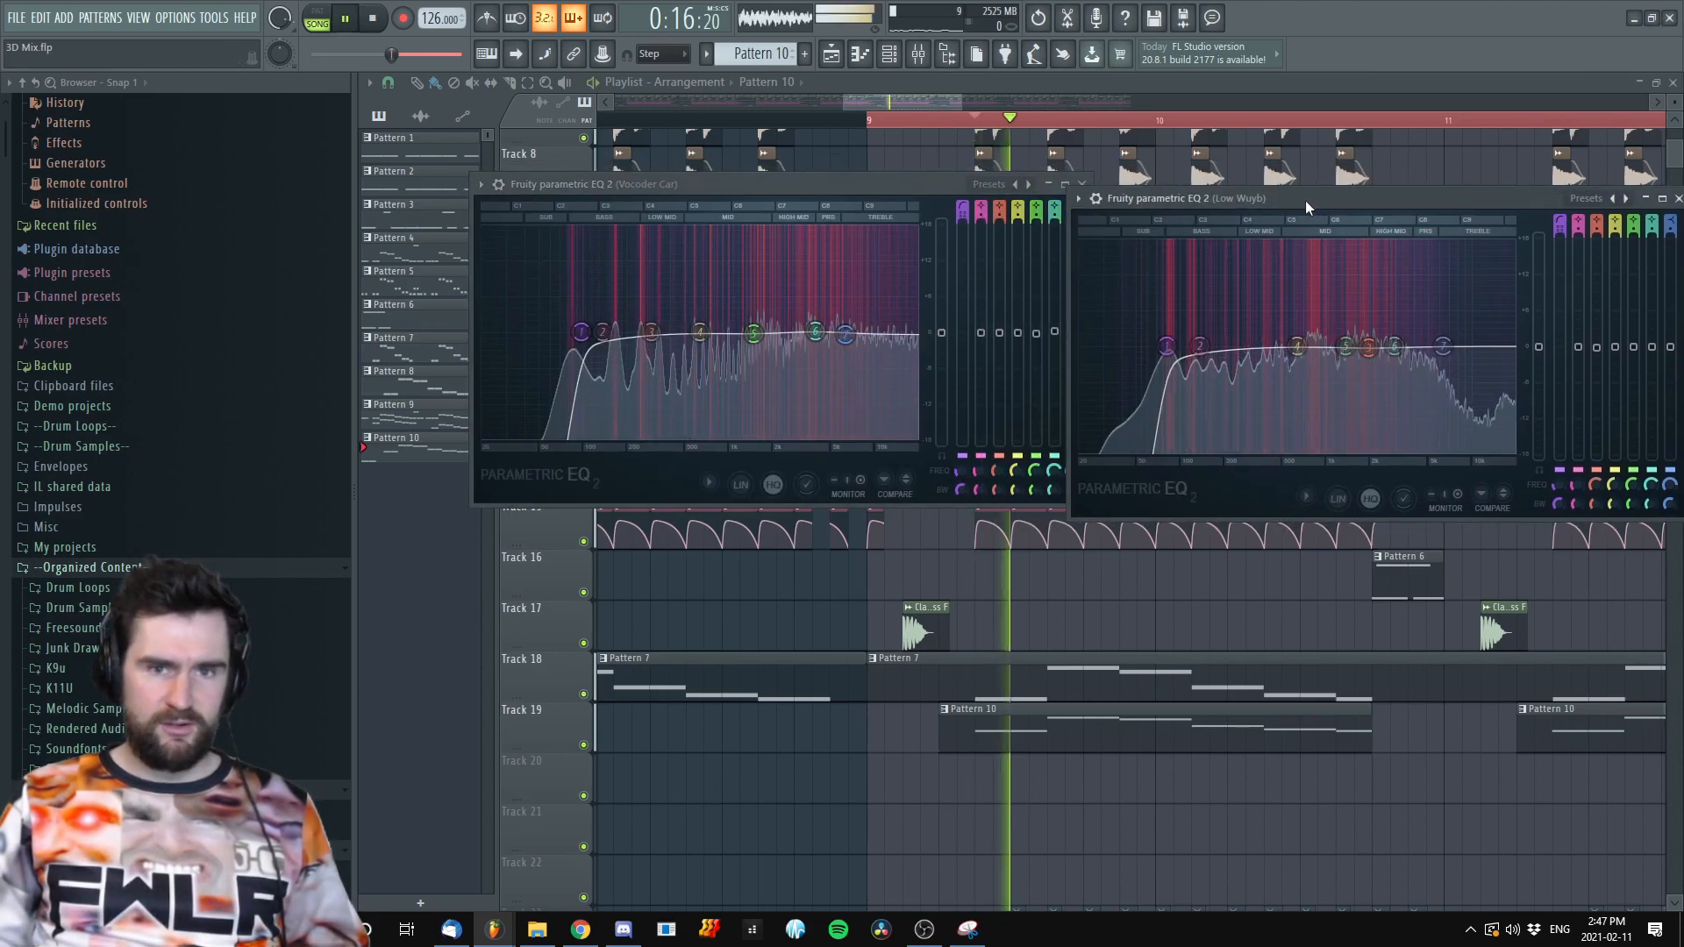
pyautogui.press('space')
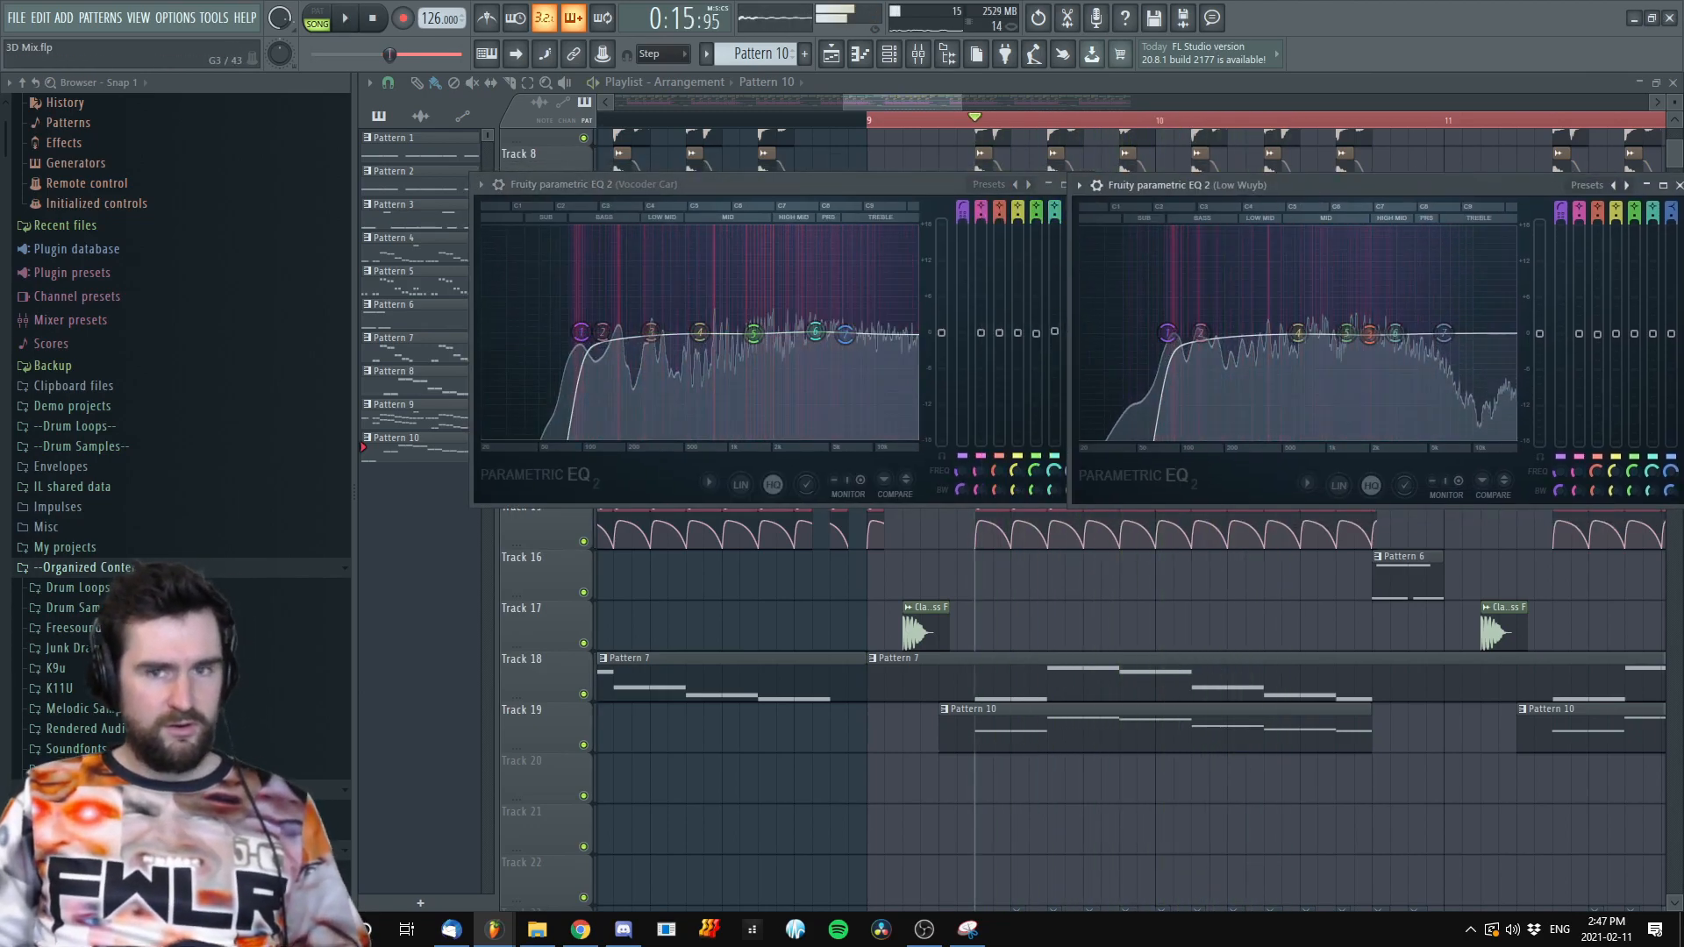
pyautogui.click(756, 334)
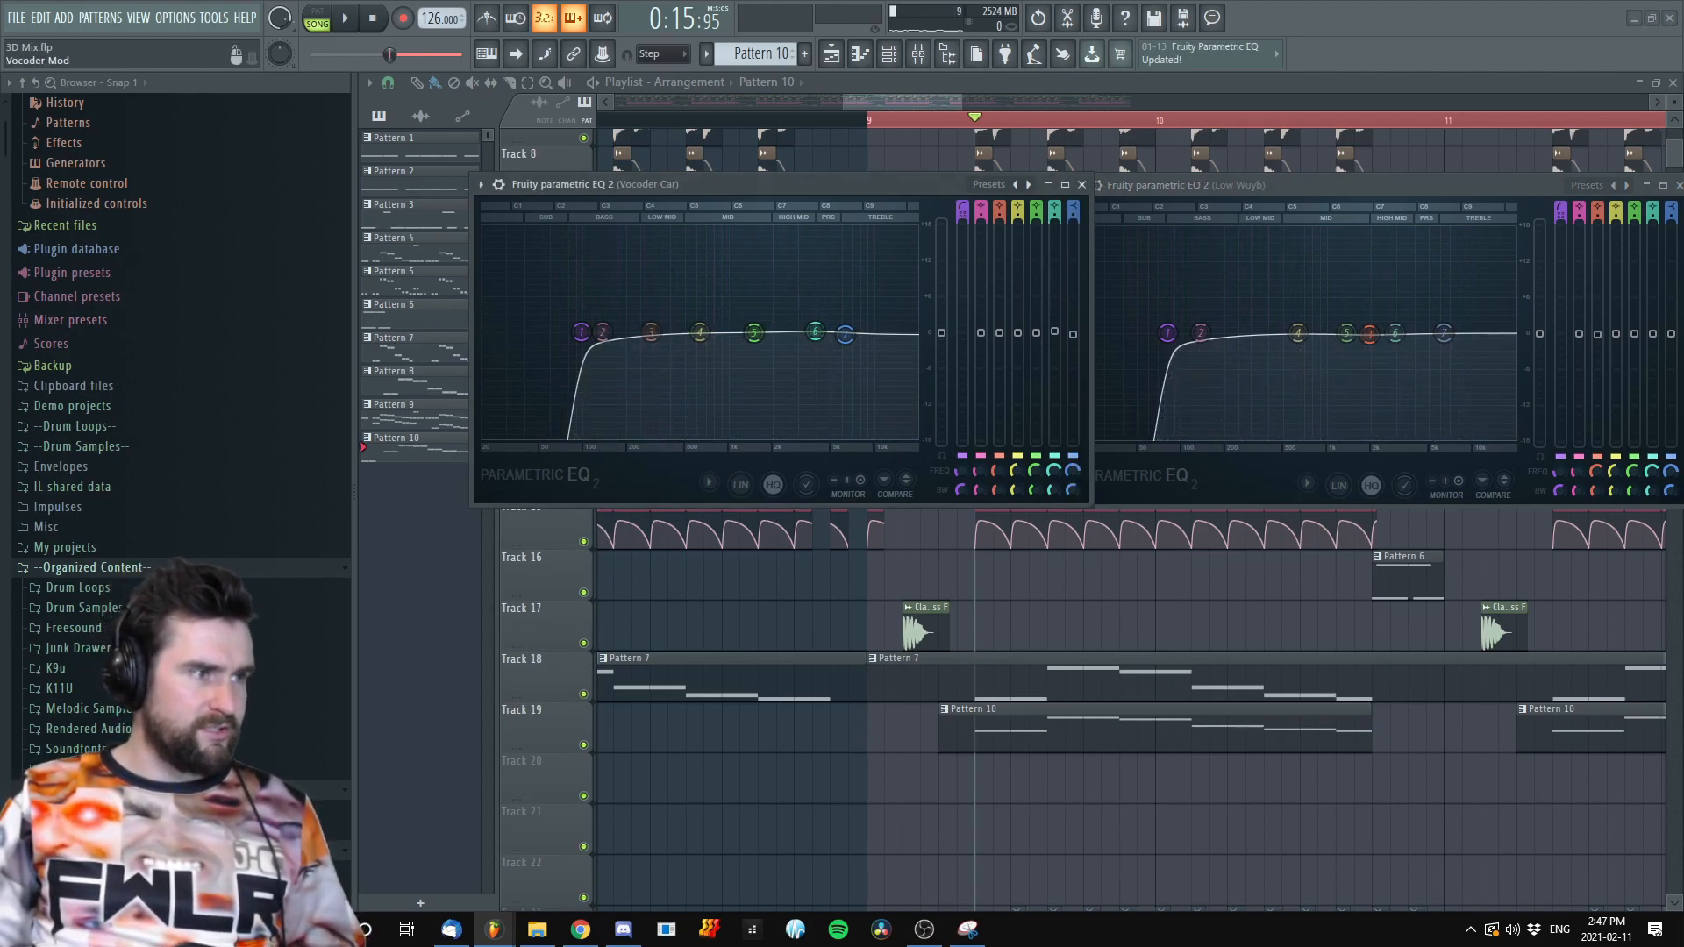
# Cut band 5 of the Vocoder Car EQ by about 3.6 dB near 526 Hz and audition the change
pyautogui.press('space')
pyautogui.moveTo(753, 332); pyautogui.dragTo(693, 247)
pyautogui.press('space')
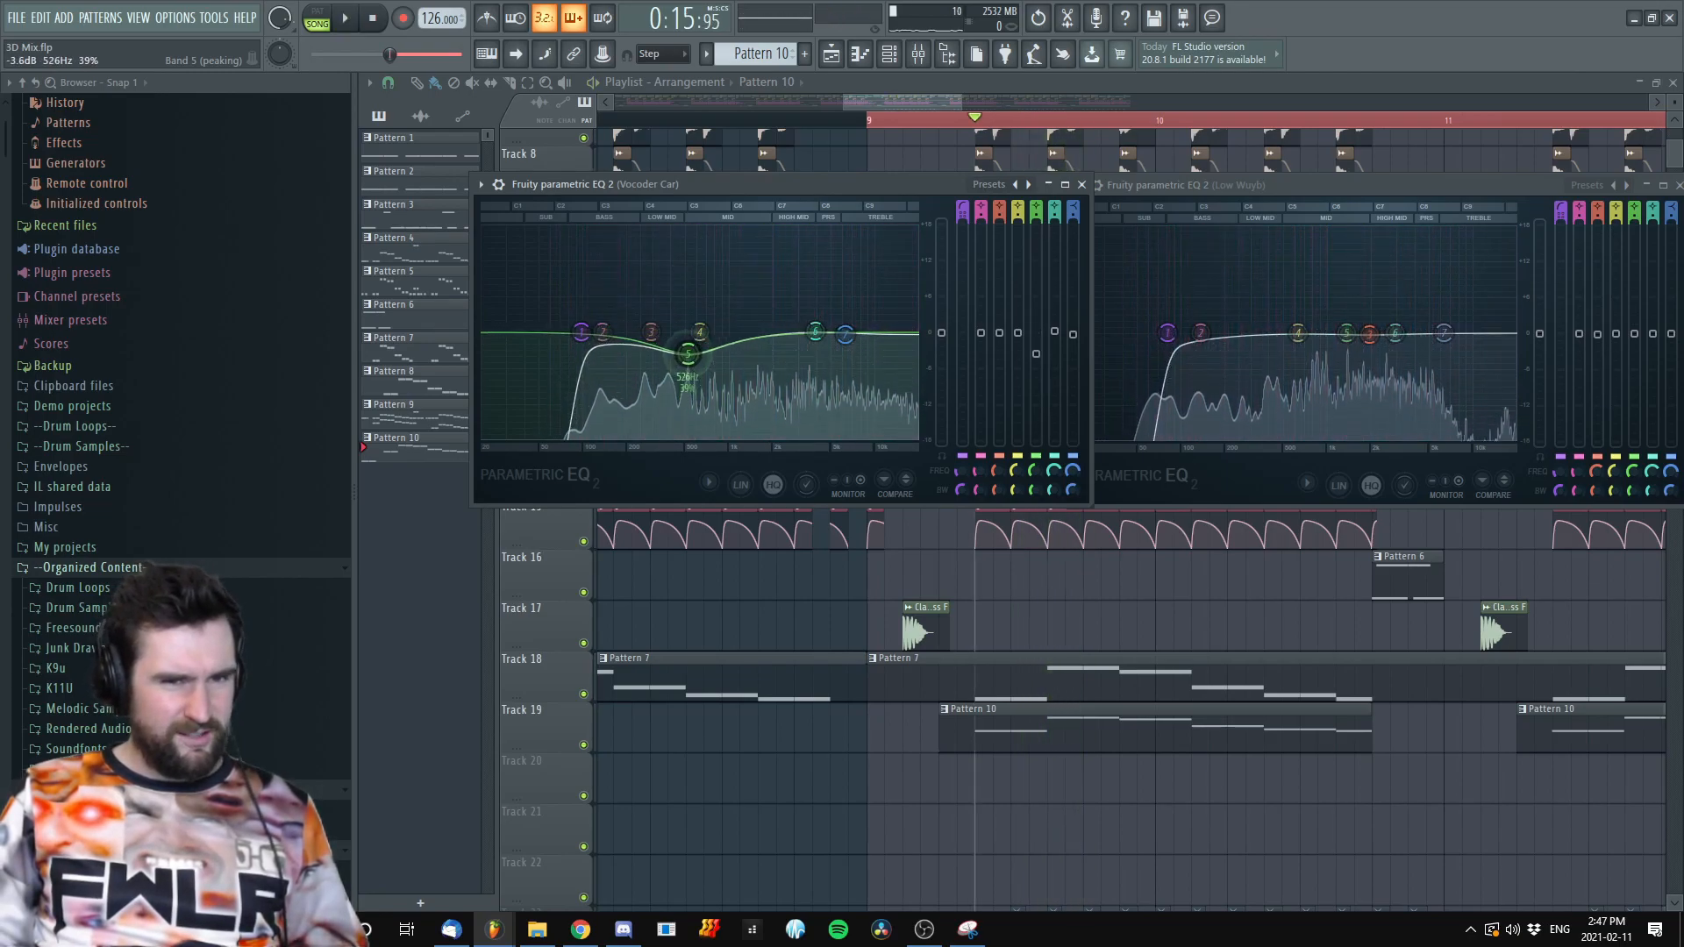
pyautogui.press('space')
pyautogui.press('space')
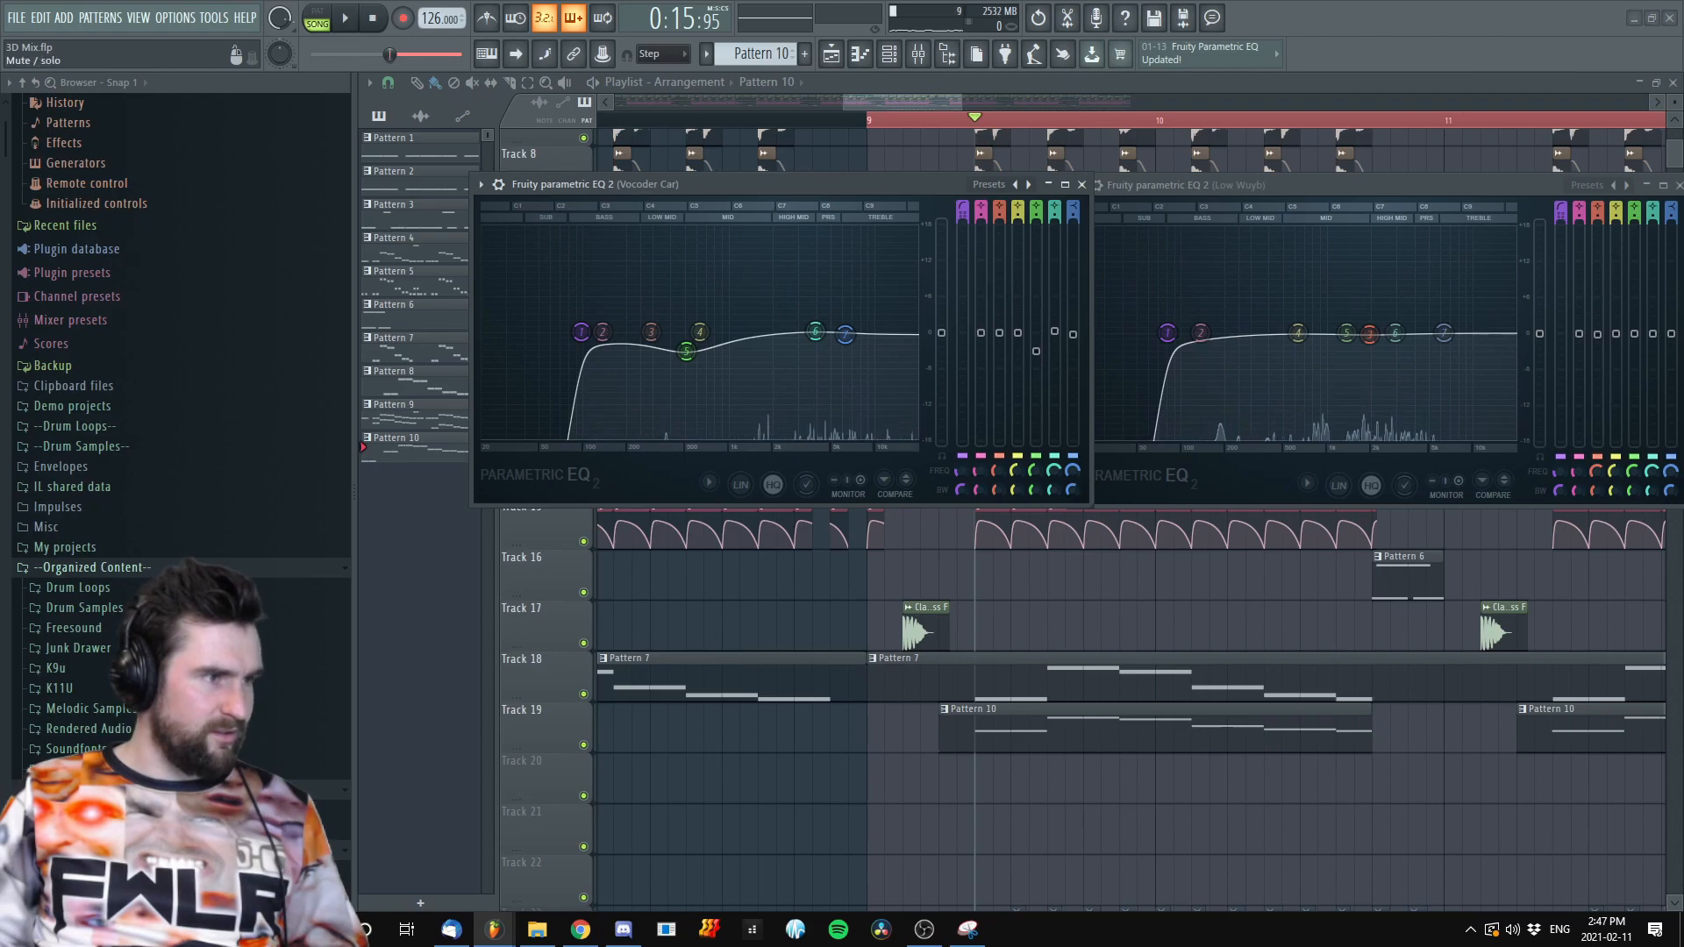
# Boost band 4 of the Low Woyb EQ moderately and deepen the Vocoder Car EQ's band 5 cut slightly during playback
pyautogui.press('space')
pyautogui.moveTo(1286, 354); pyautogui.dragTo(1288, 314)
pyautogui.moveTo(687, 354); pyautogui.dragTo(687, 360)
pyautogui.press('space')
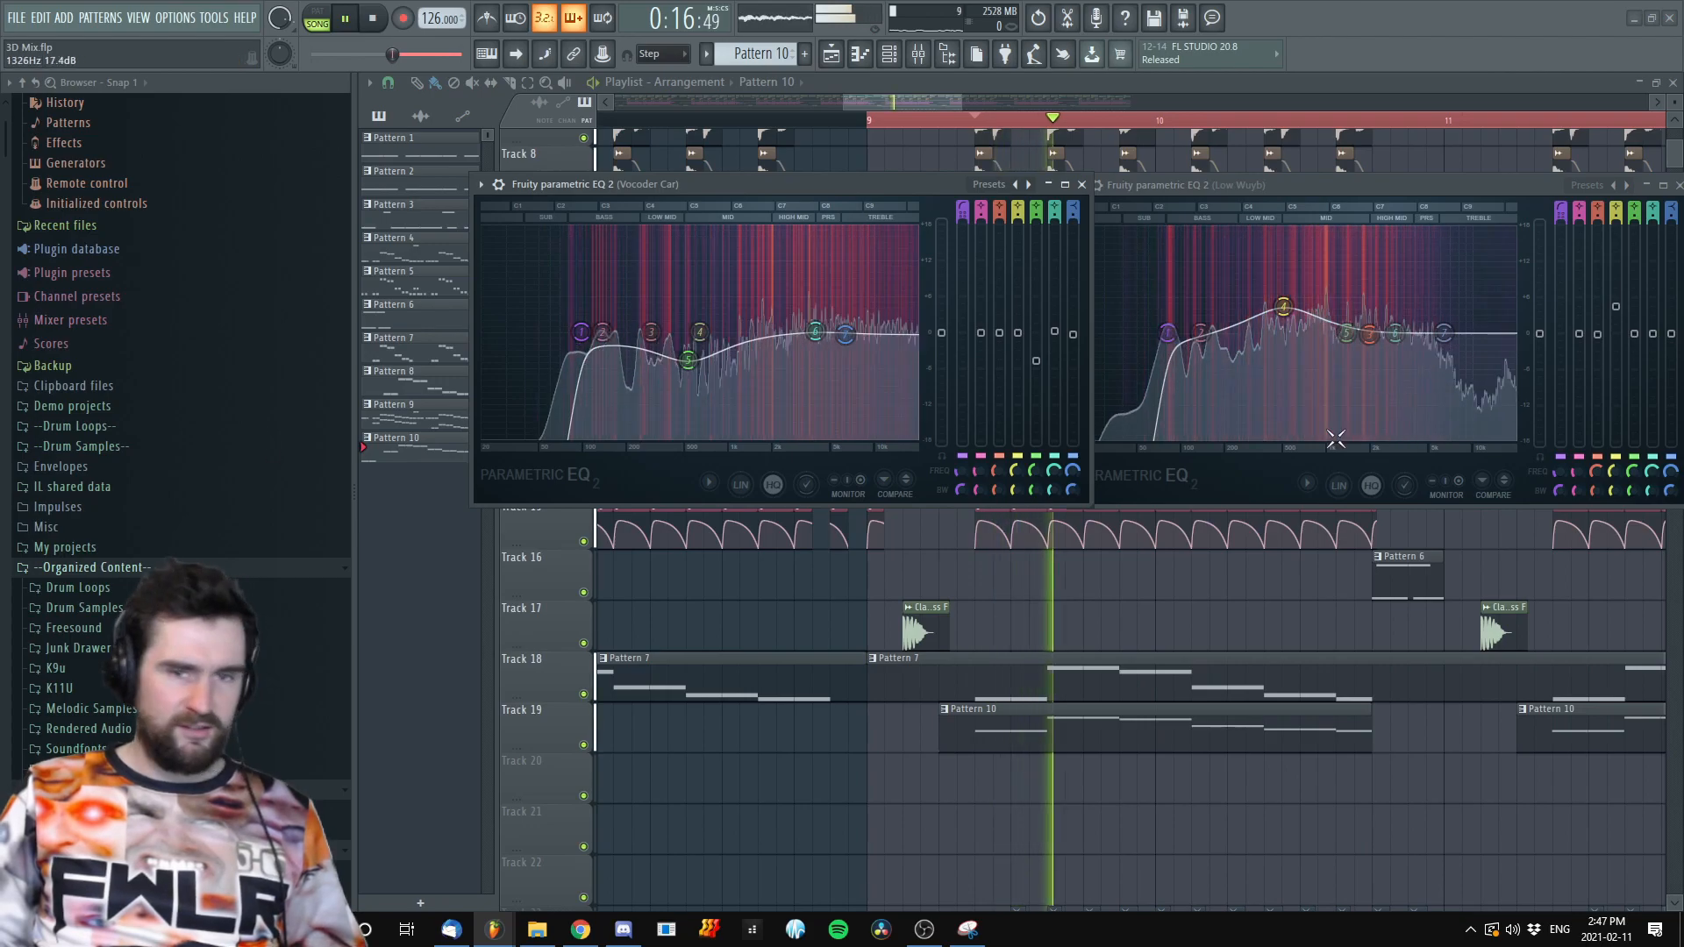
pyautogui.moveTo(1282, 307); pyautogui.dragTo(1288, 324)
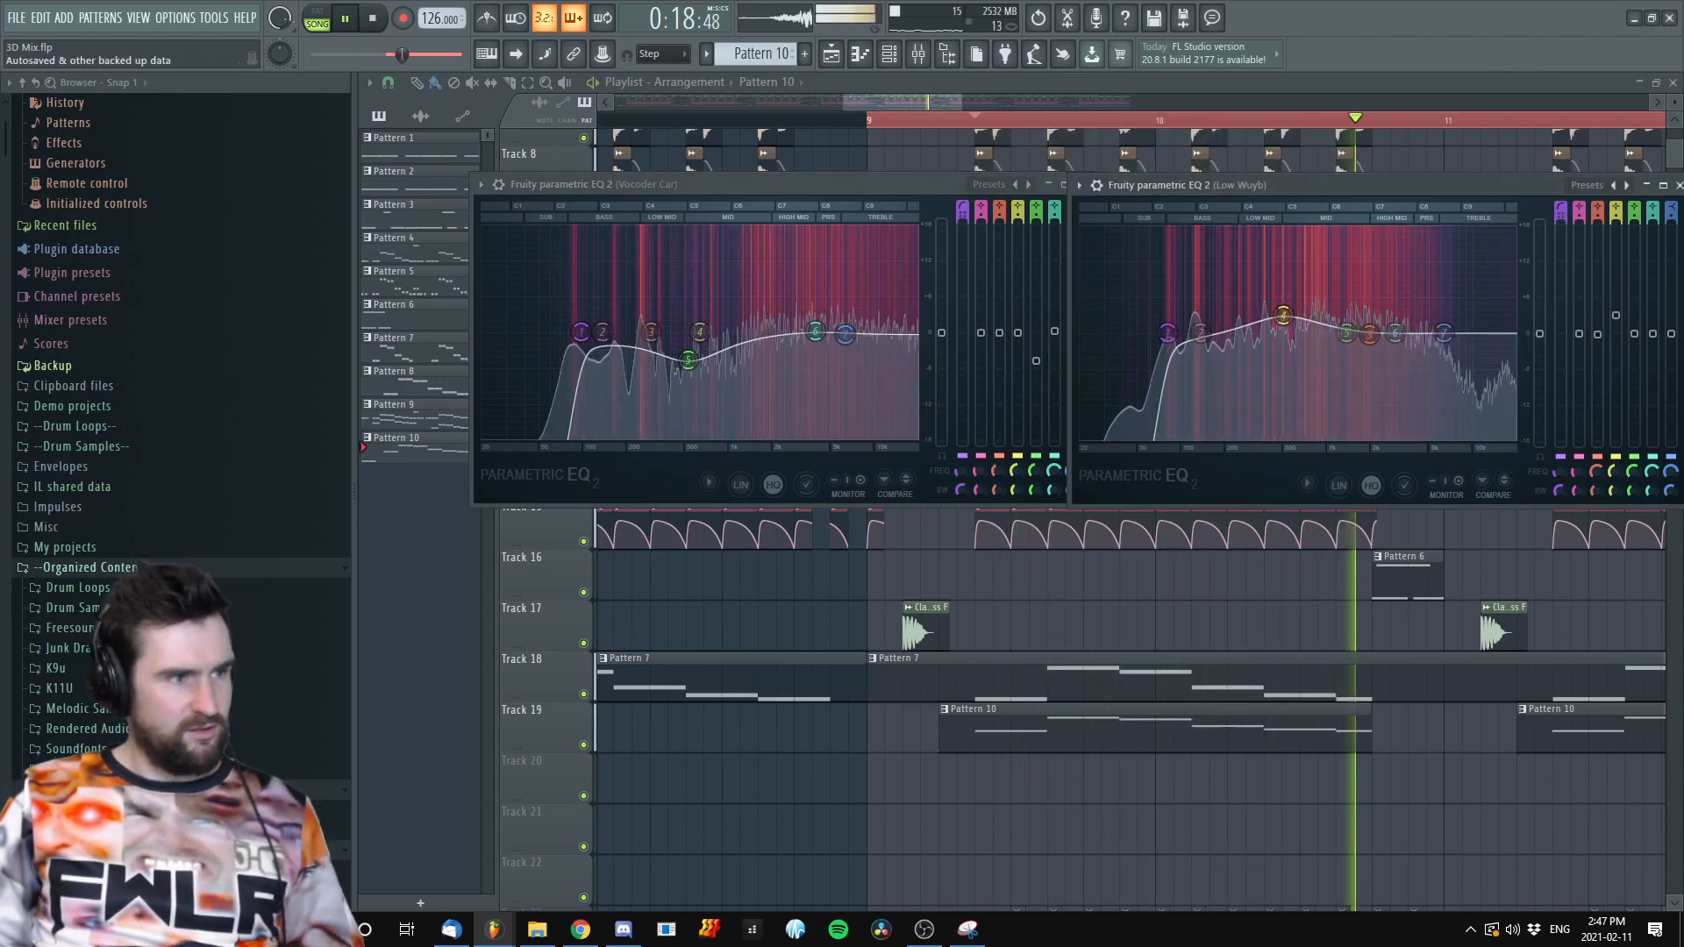
# Replay the section from bar 9 to judge the complementary Vocoder Car and Low Woyb EQ curves
pyautogui.press('space')
pyautogui.press('space')
pyautogui.press('space')
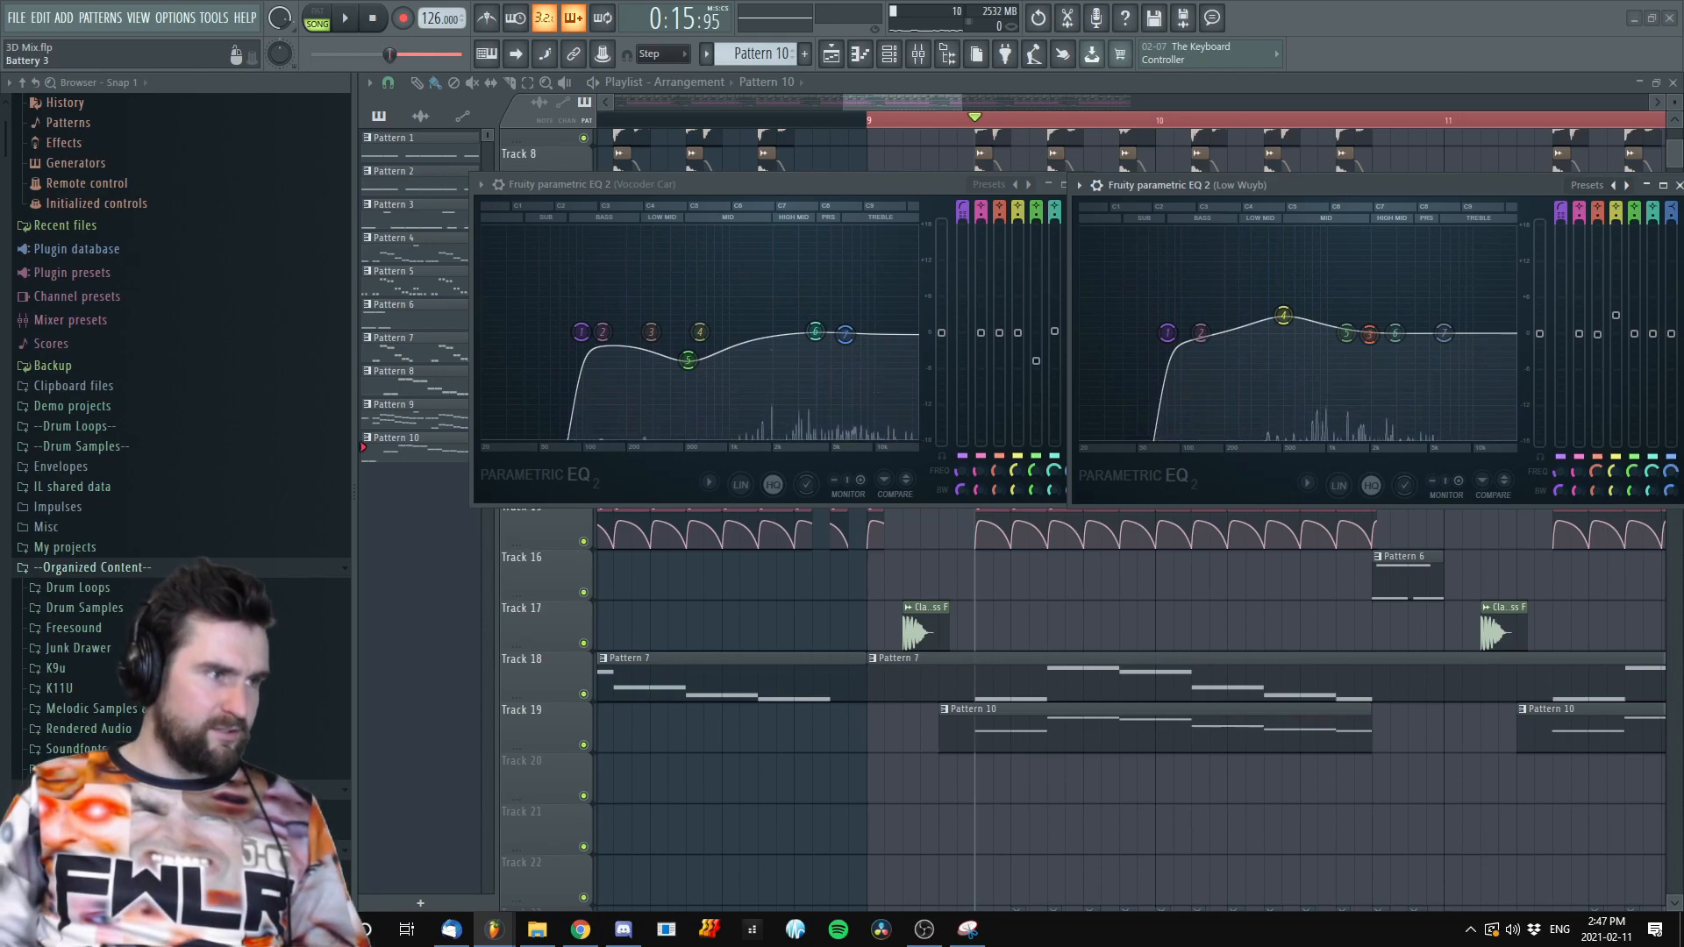
pyautogui.press('space')
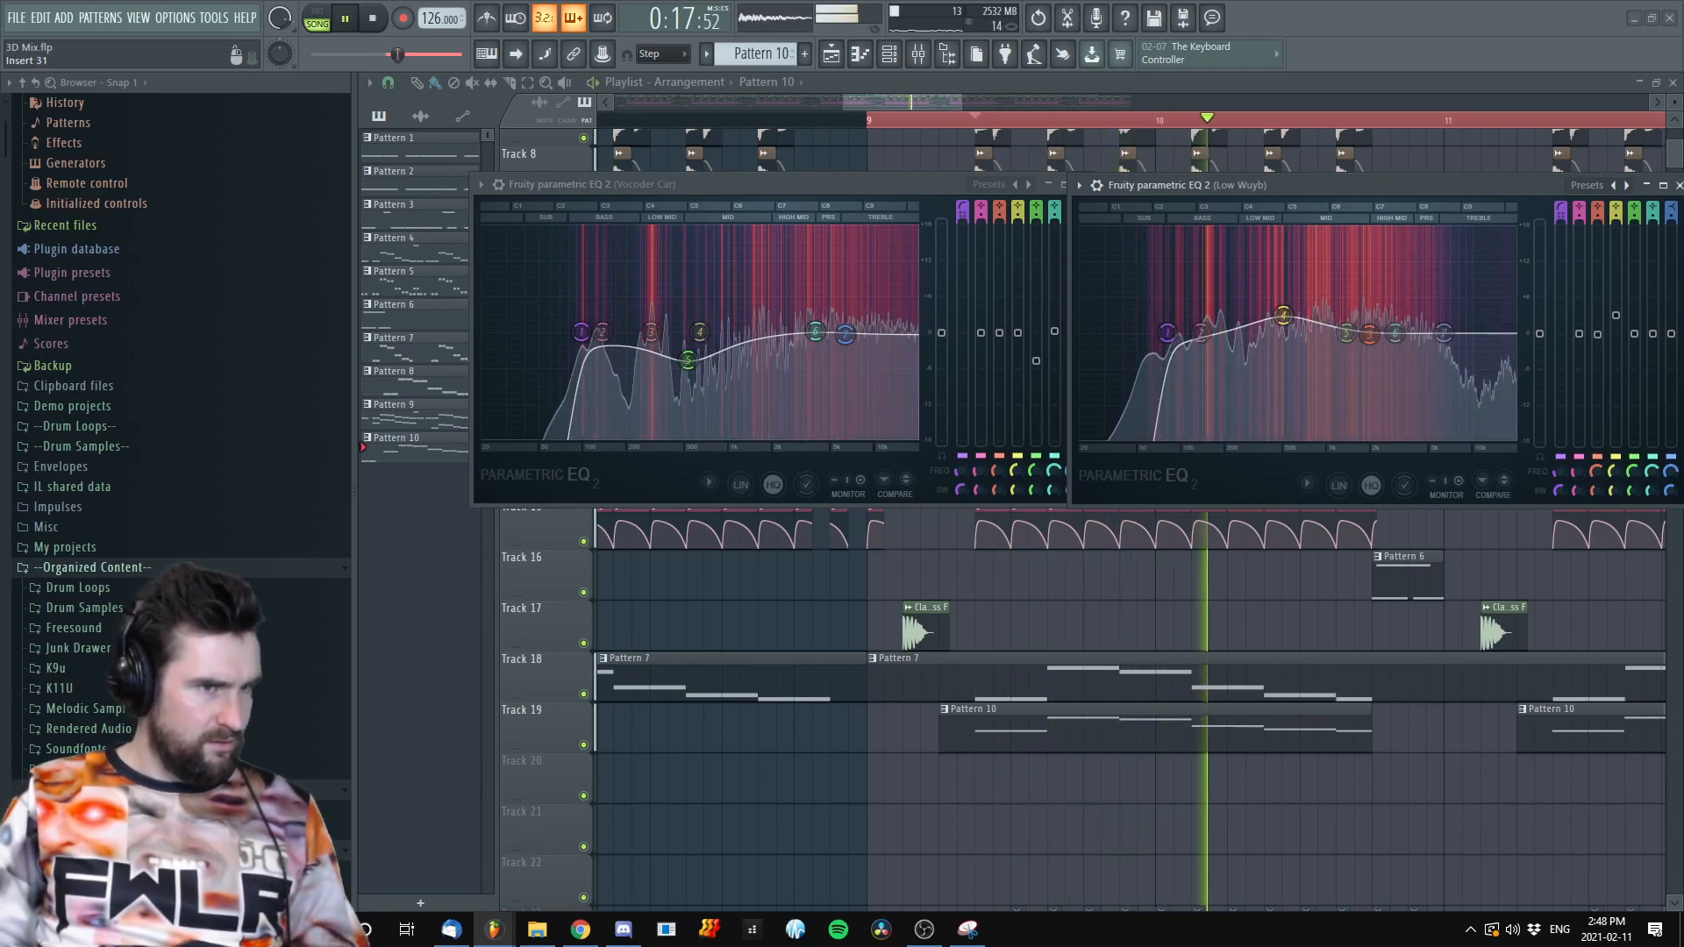
pyautogui.press('space')
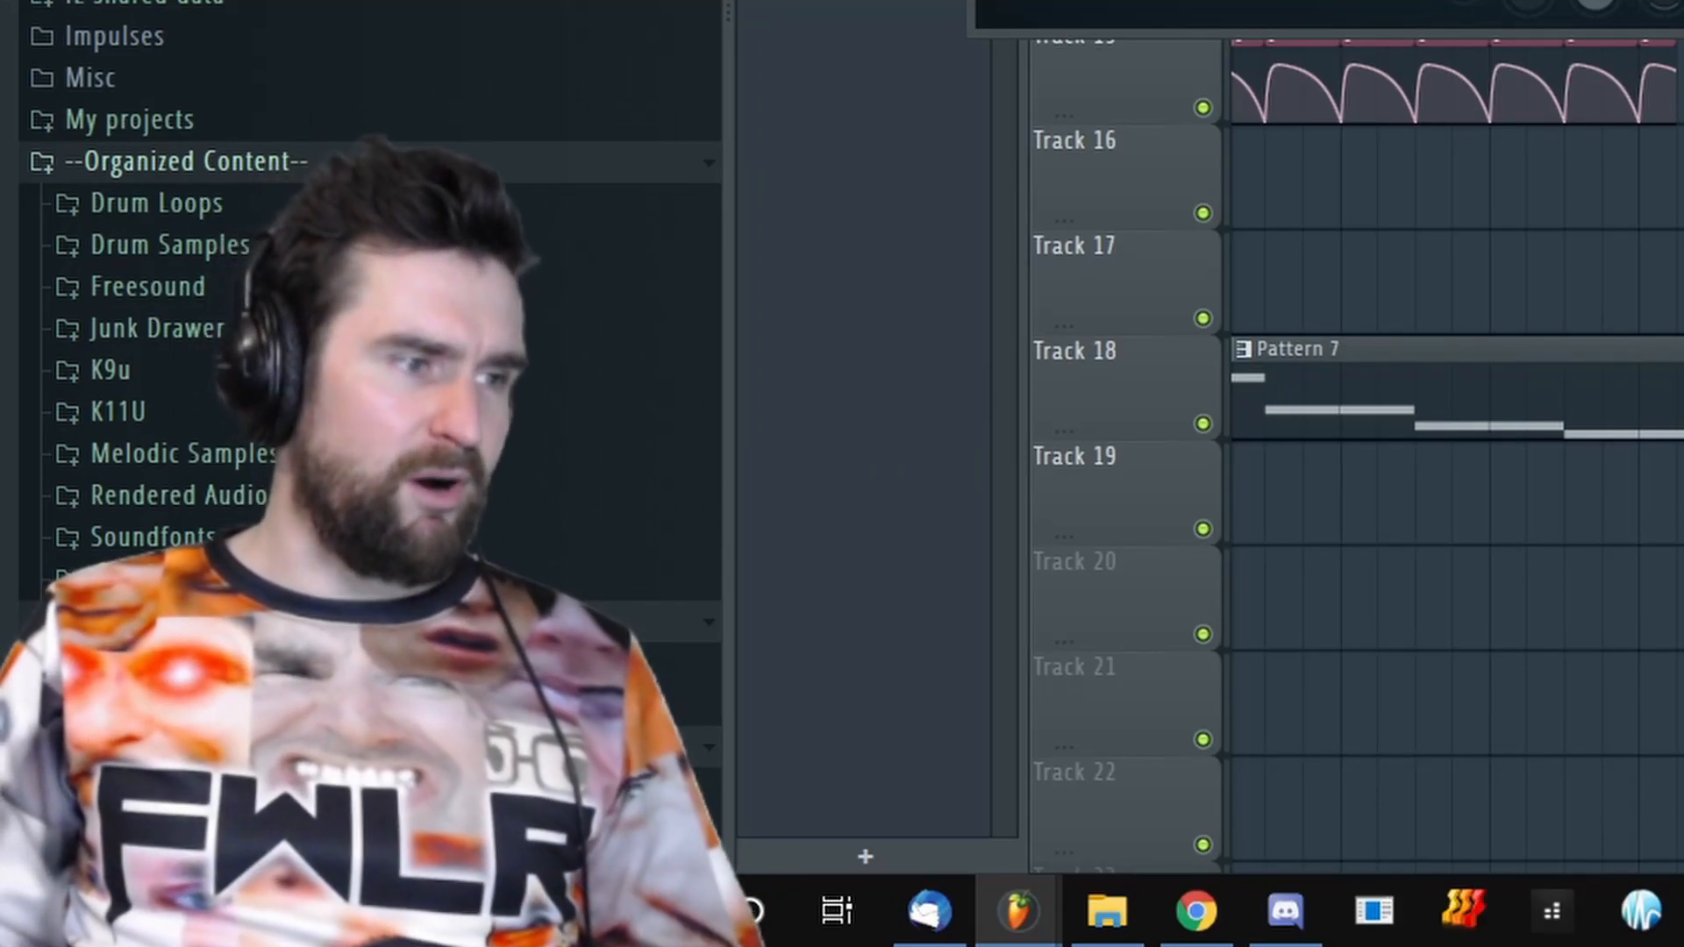
pyautogui.press('space')
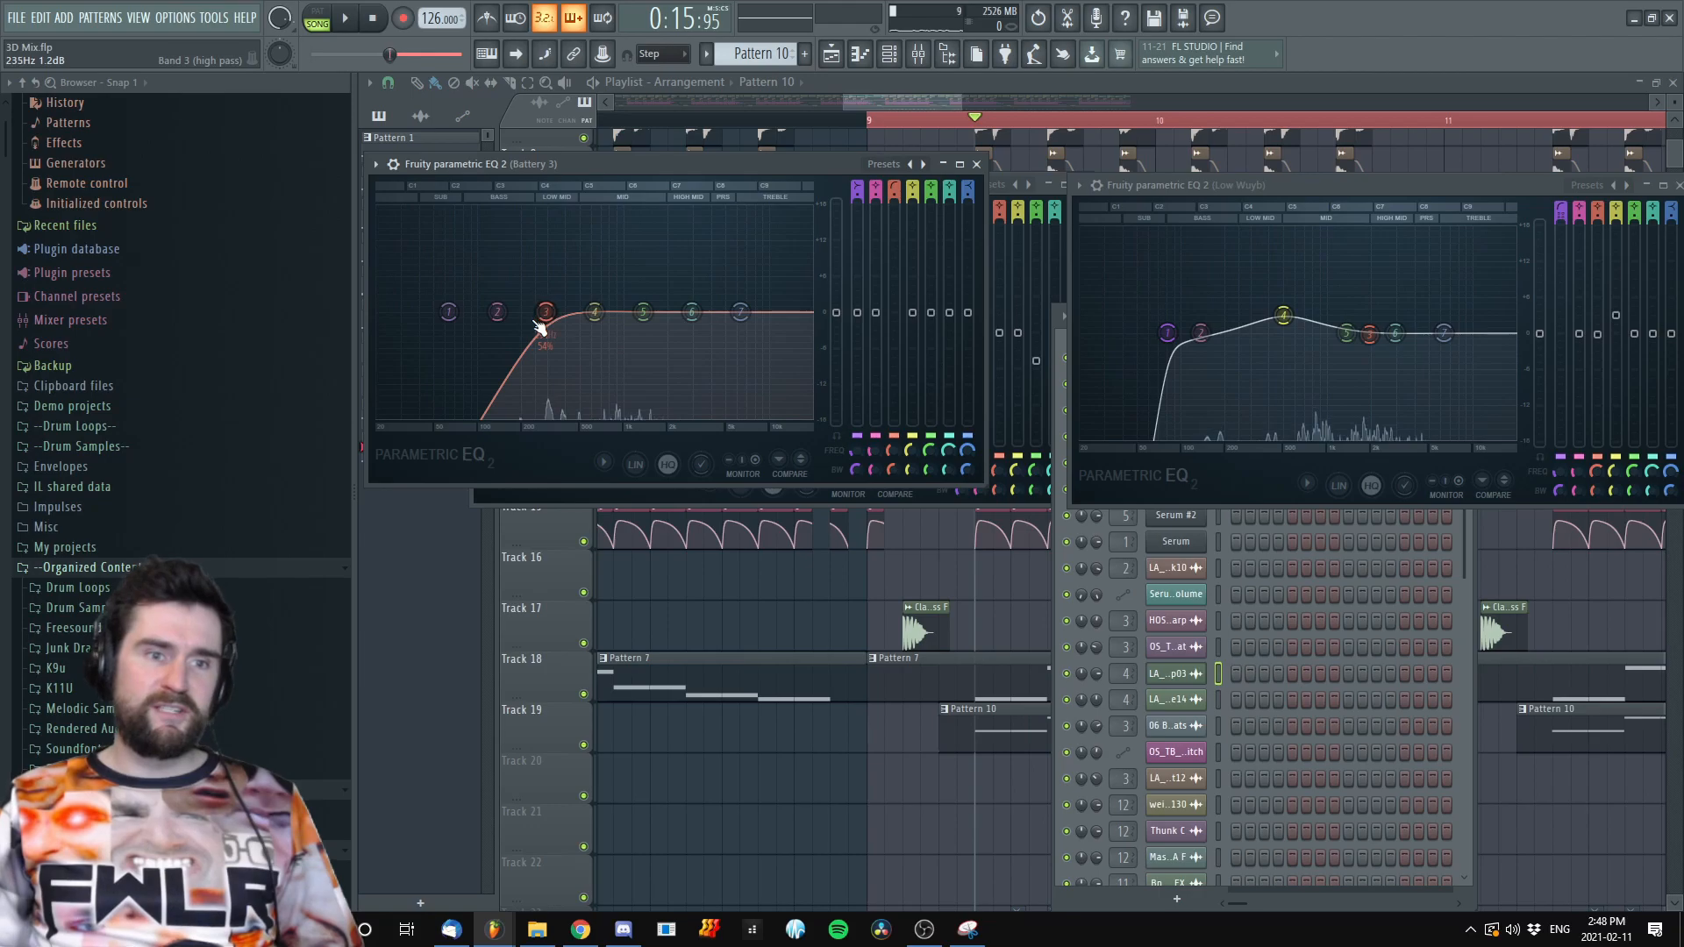
# Shape the Battery 3 EQ with a steeper band 3 high-pass, a band 5 dip near 623 Hz and a band 4 treble boost
pyautogui.press('space')
pyautogui.moveTo(565, 328); pyautogui.dragTo(579, 323)
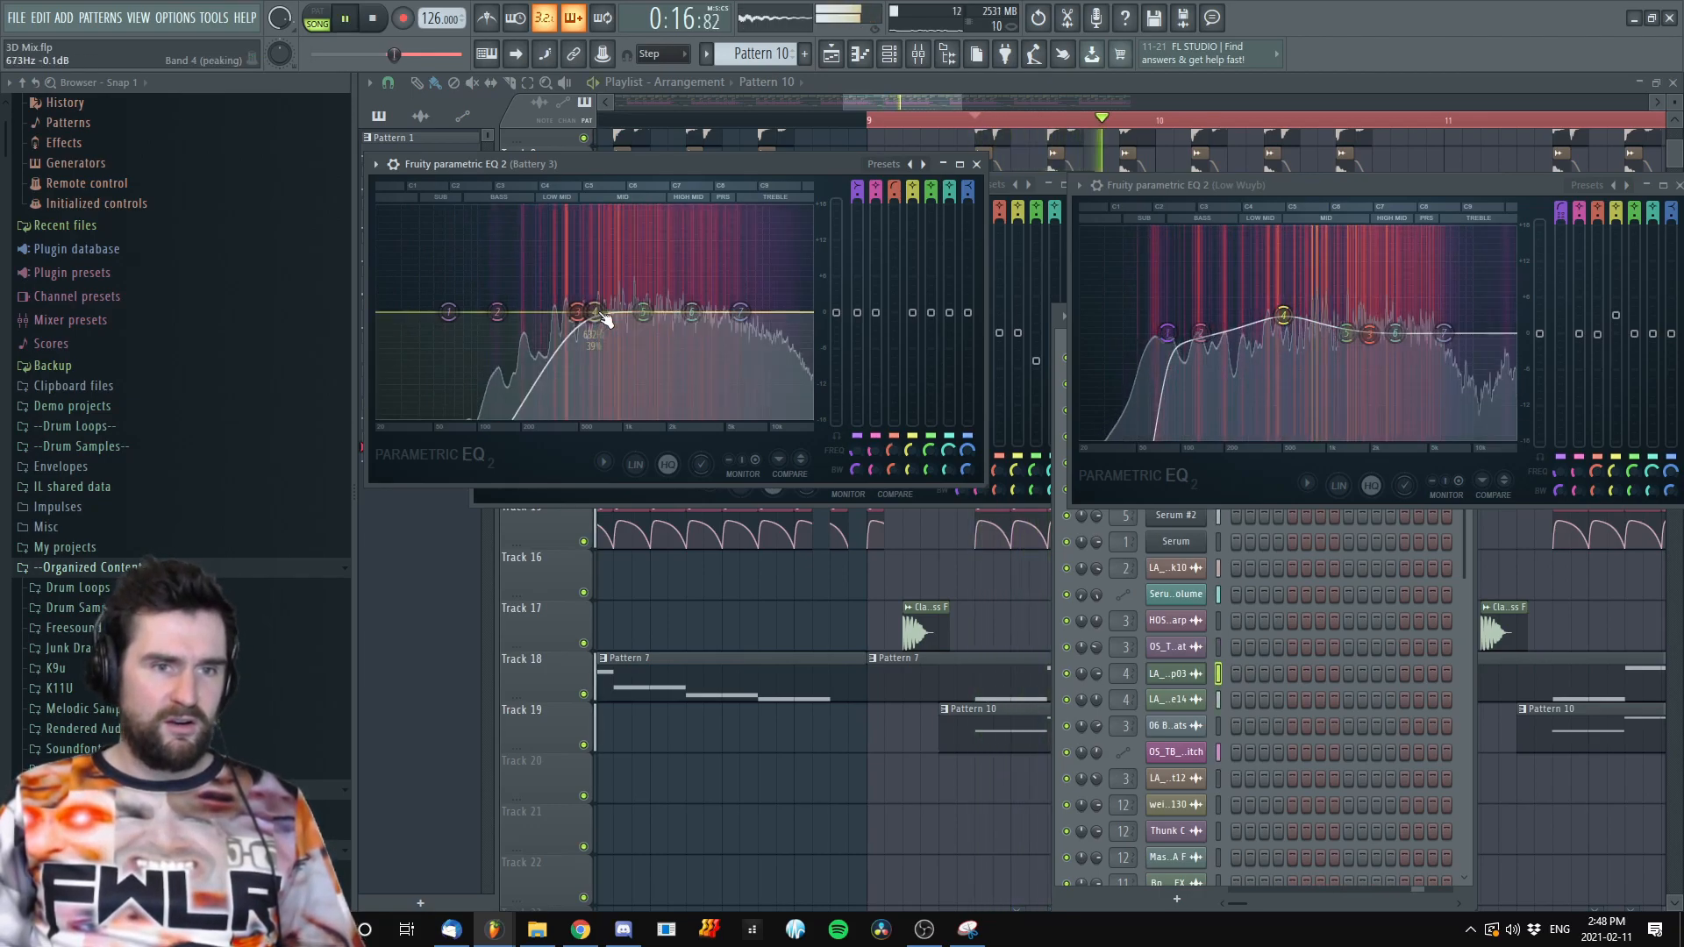
pyautogui.moveTo(710, 264); pyautogui.dragTo(685, 298)
pyautogui.moveTo(577, 312); pyautogui.dragTo(520, 311)
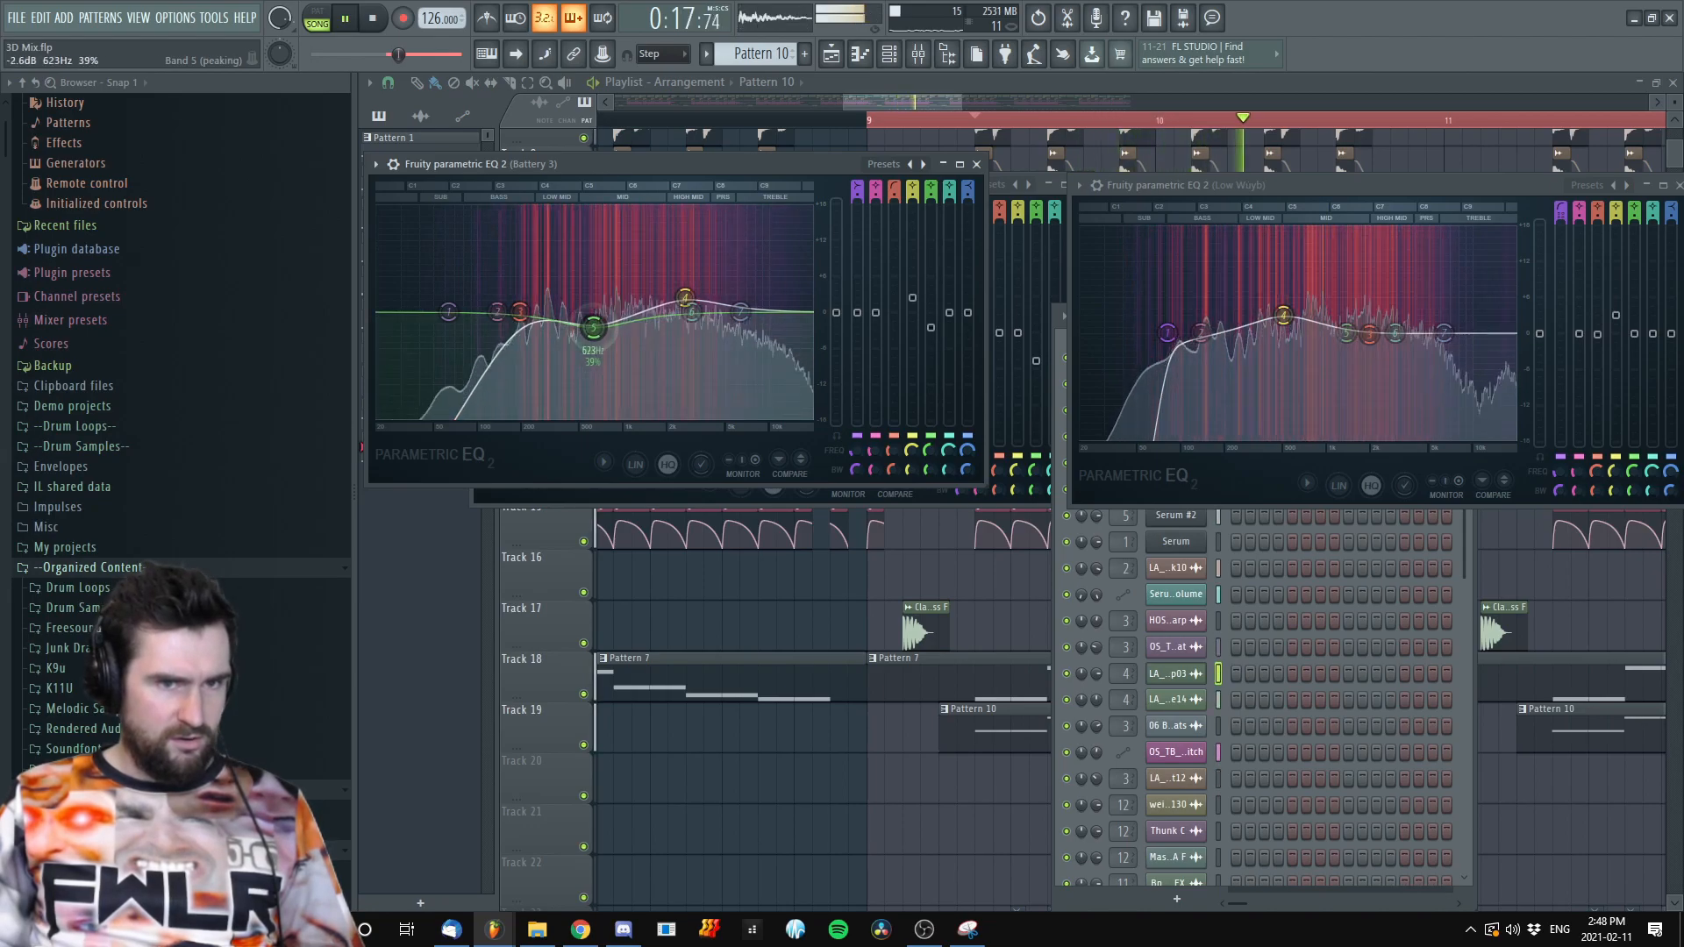
pyautogui.moveTo(893, 199); pyautogui.dragTo(892, 186)
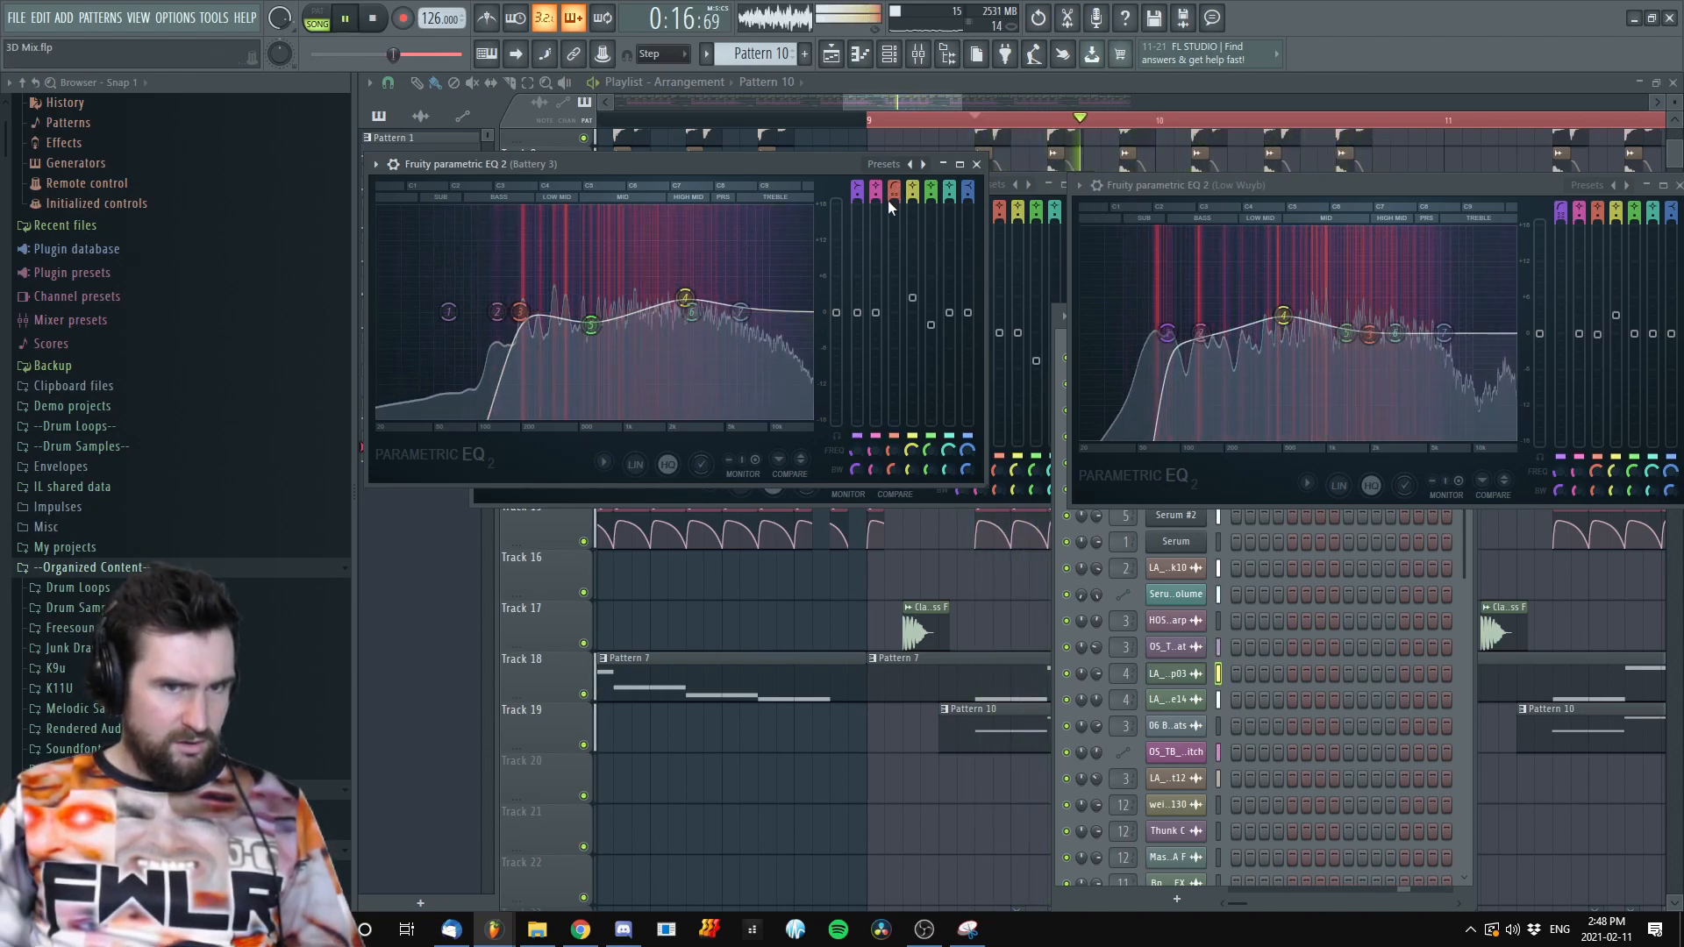
pyautogui.moveTo(685, 299); pyautogui.dragTo(685, 306)
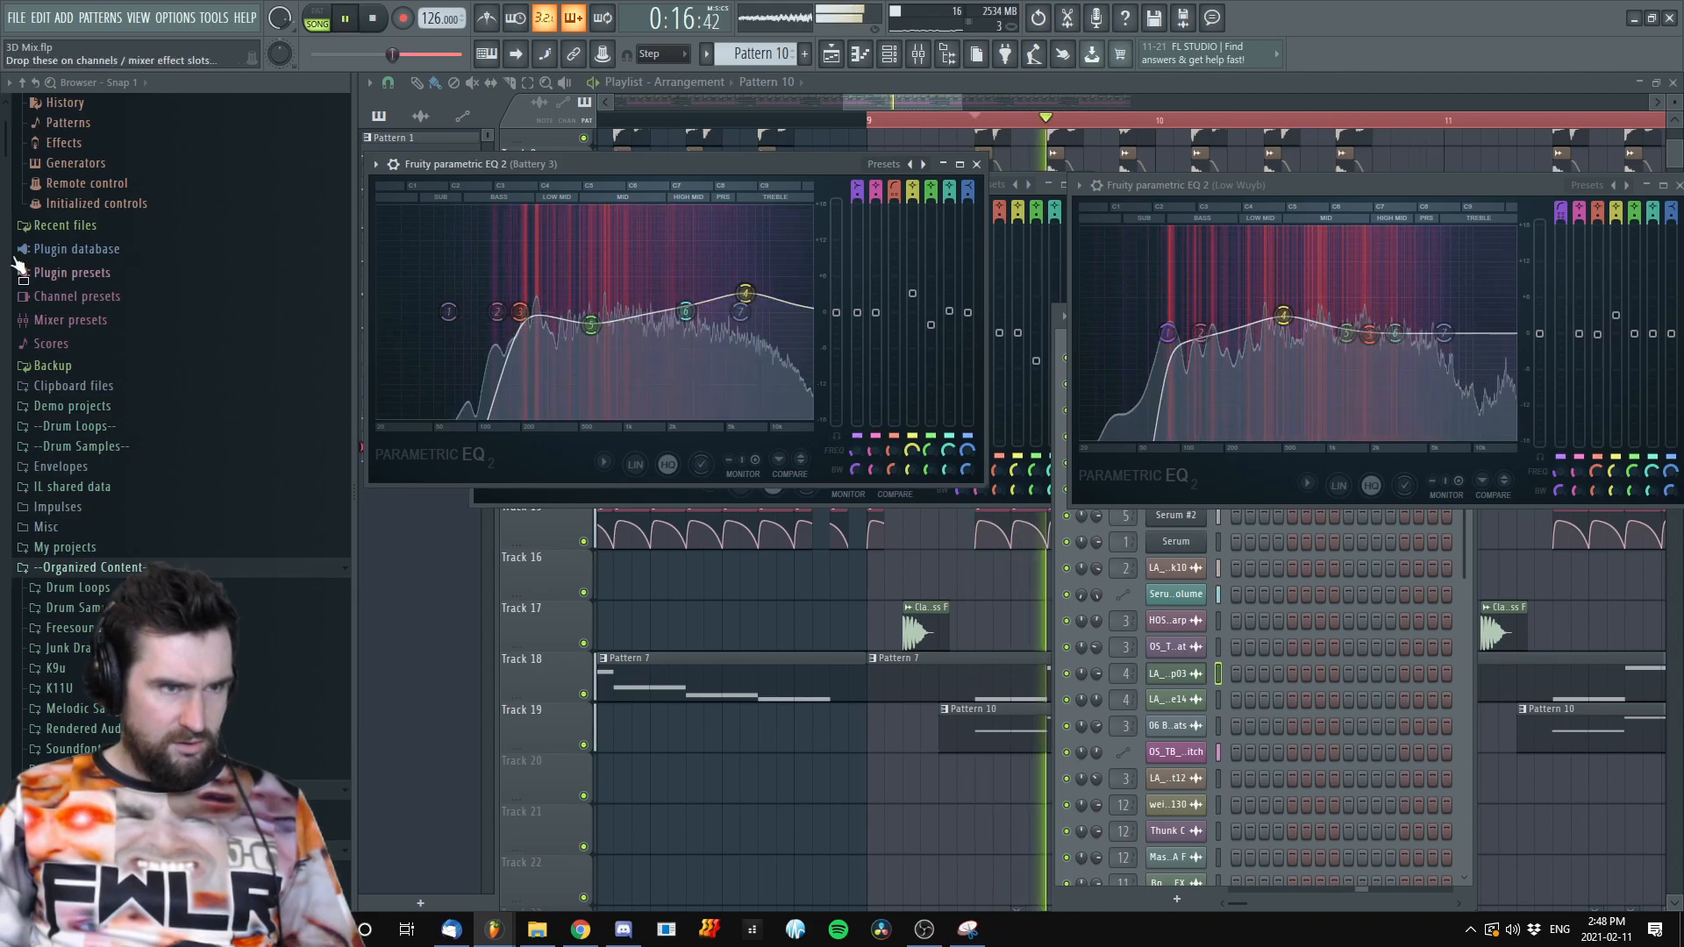
# Adjust the mix amount of ValhallaRoom on Battery 3 while the arrangement plays
pyautogui.press('space')
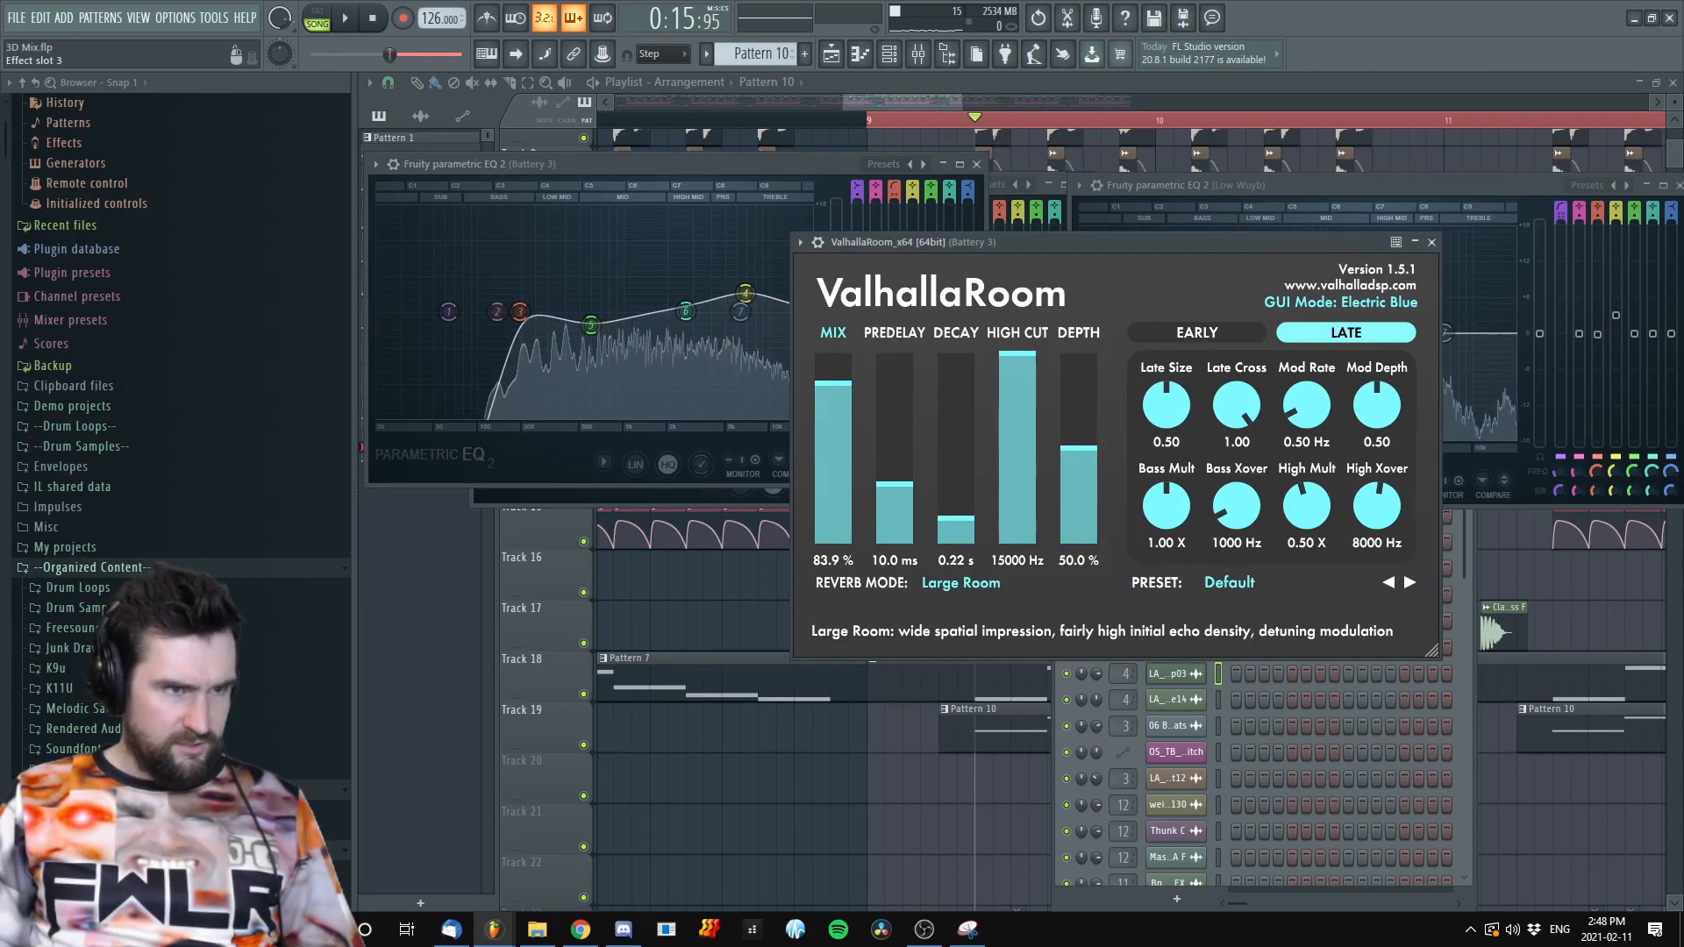
pyautogui.press('space')
pyautogui.moveTo(839, 447); pyautogui.dragTo(840, 445)
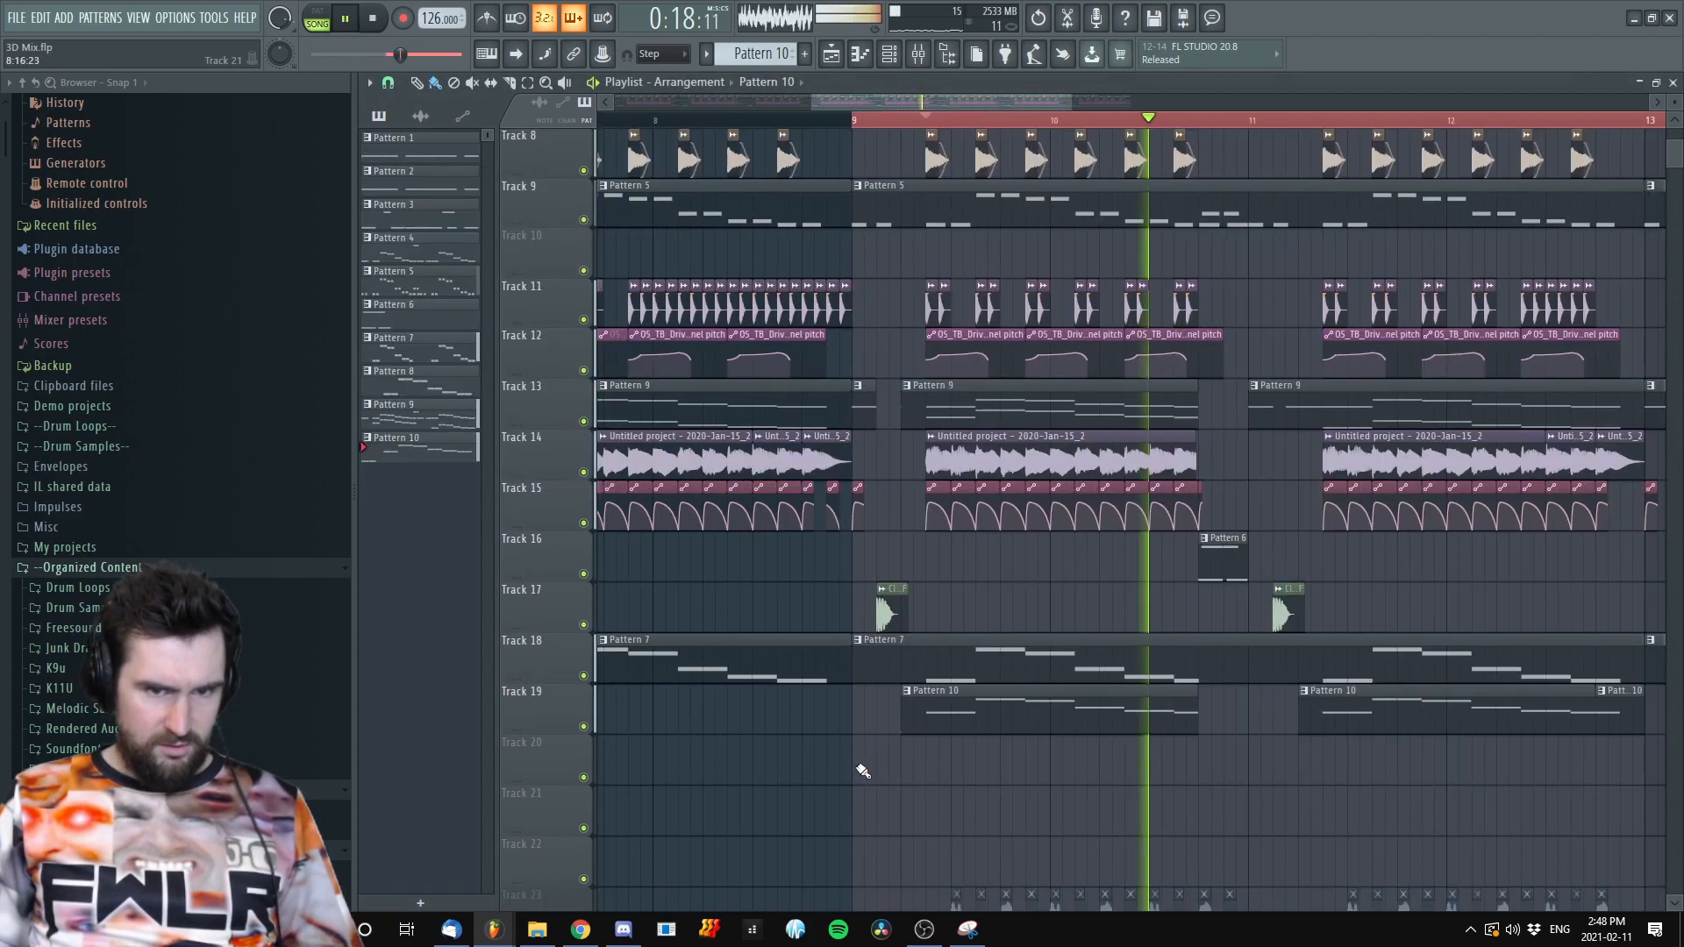
# Look over the lower playlist tracks and play the arrangement from bar 9, focusing on the Pattern 10 layer
pyautogui.scroll(-3, 1131, 517)
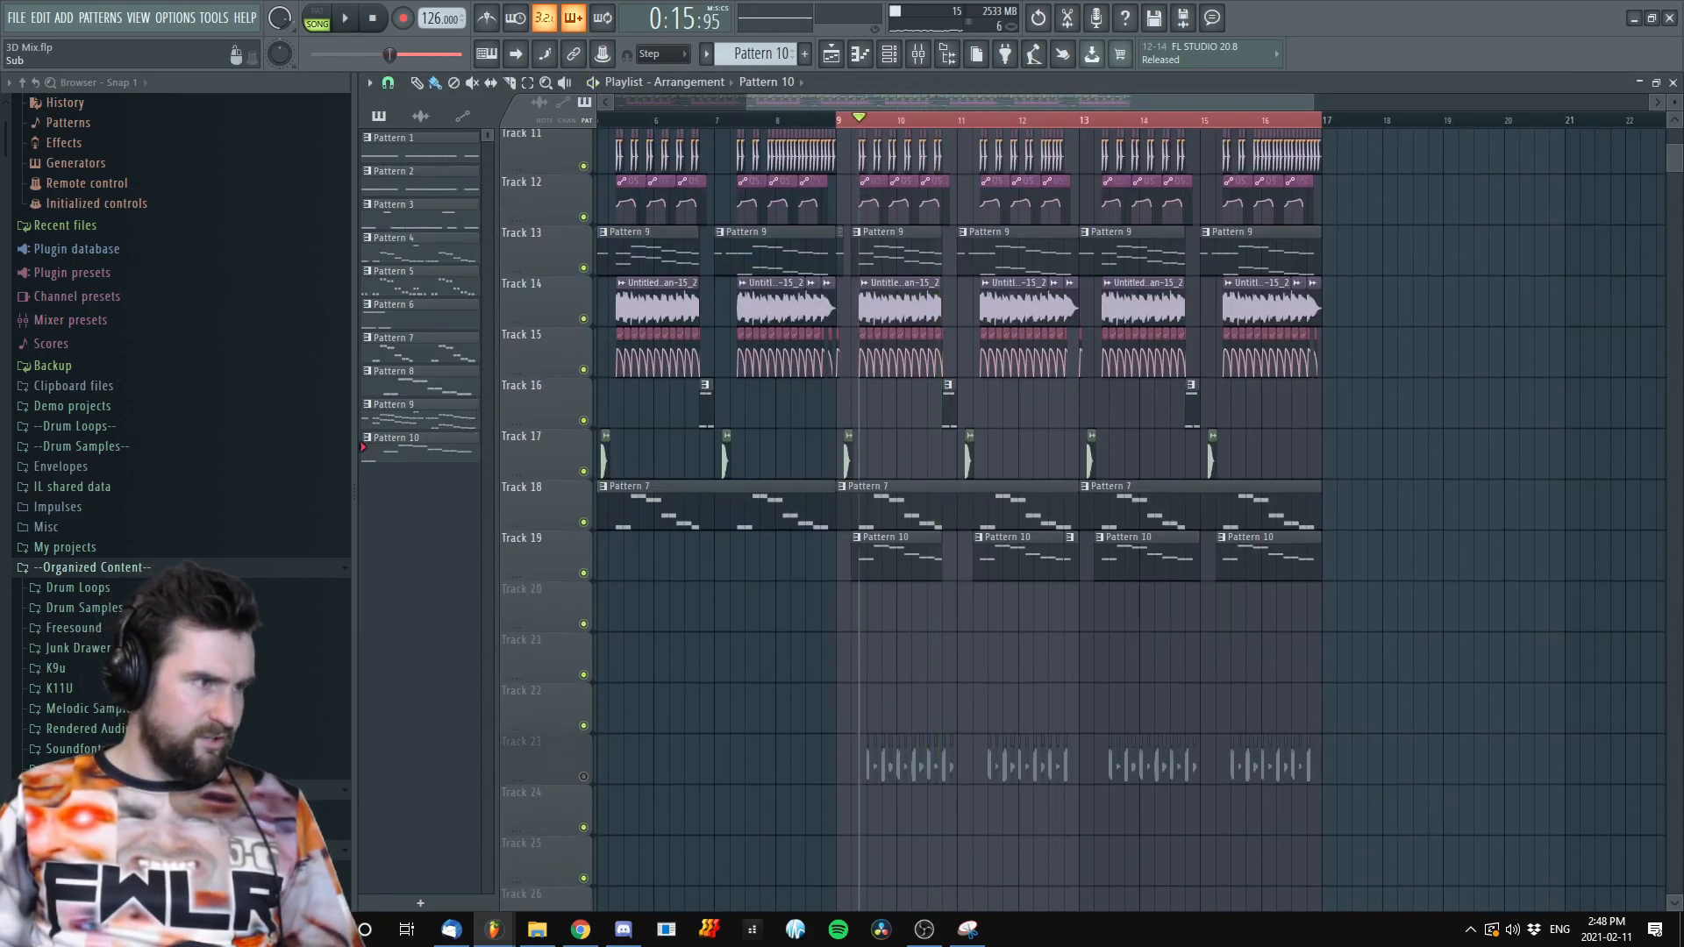
pyautogui.press('space')
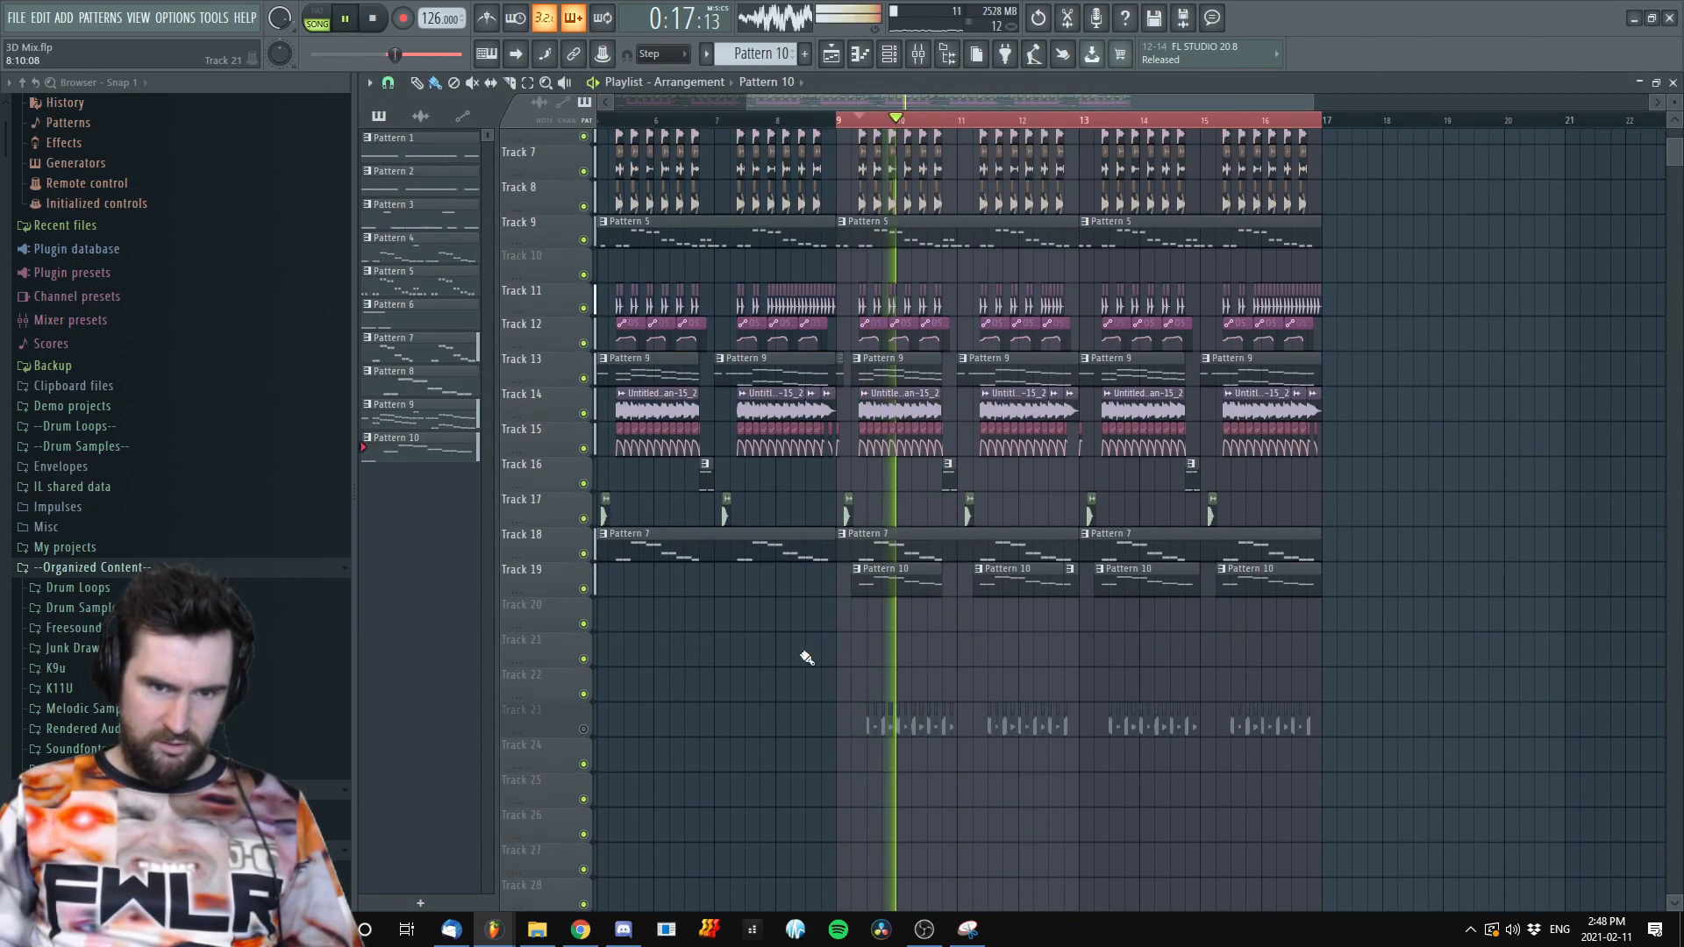
pyautogui.press('space')
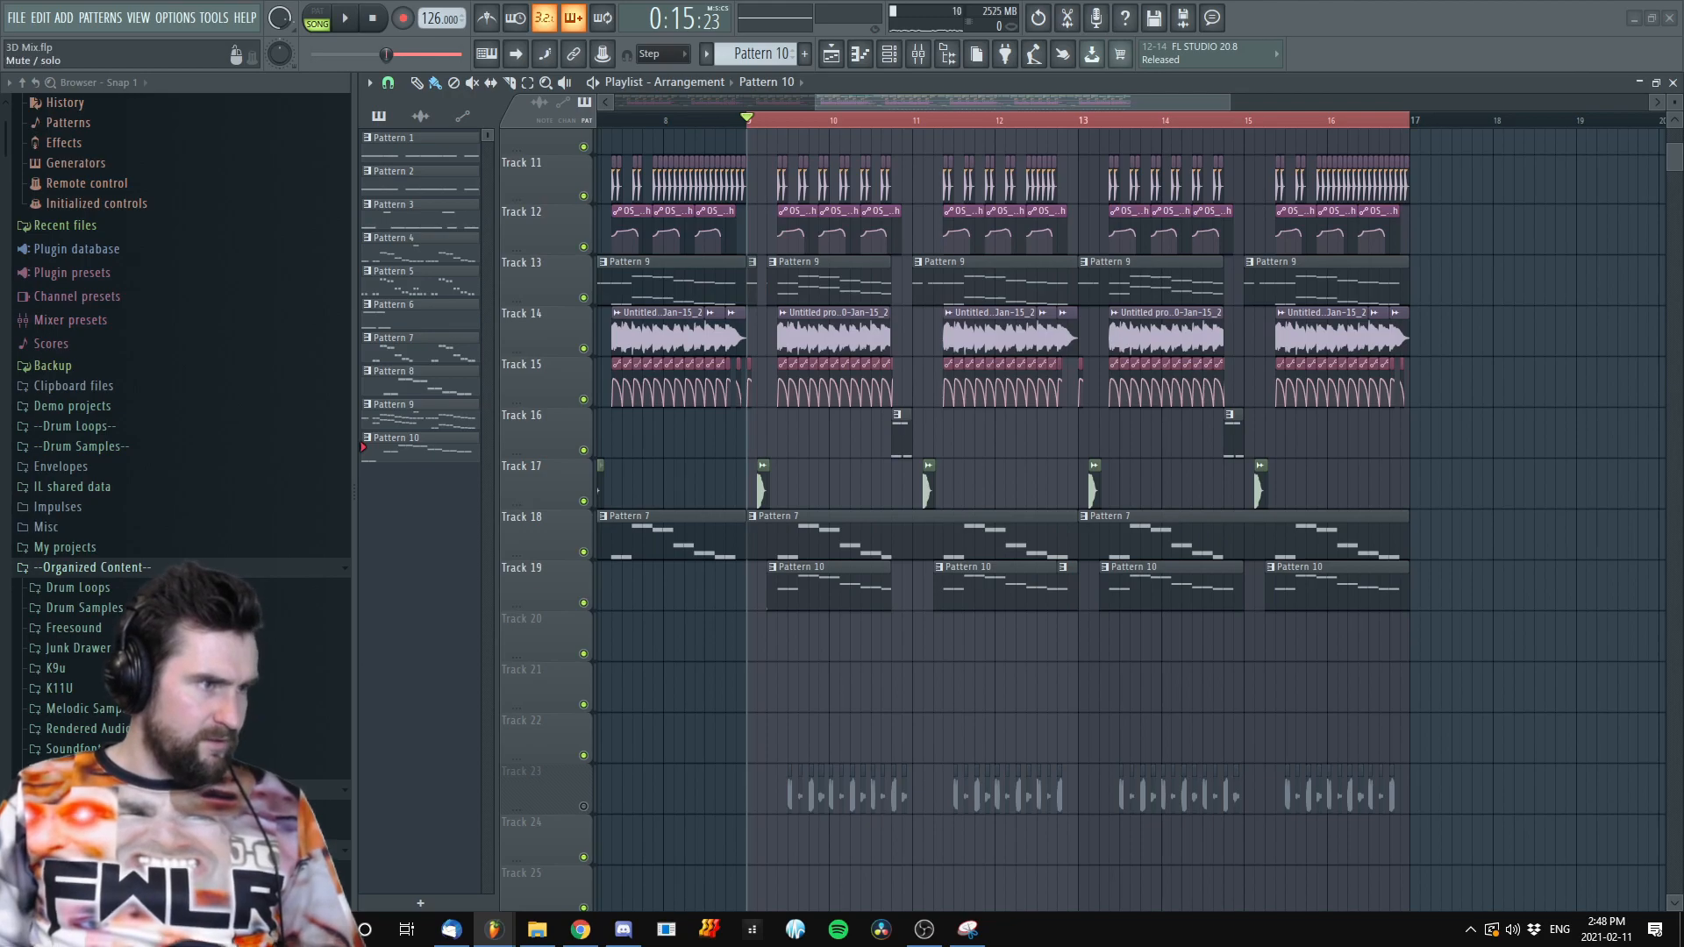
pyautogui.press('space')
pyautogui.scroll(6, 759, 645)
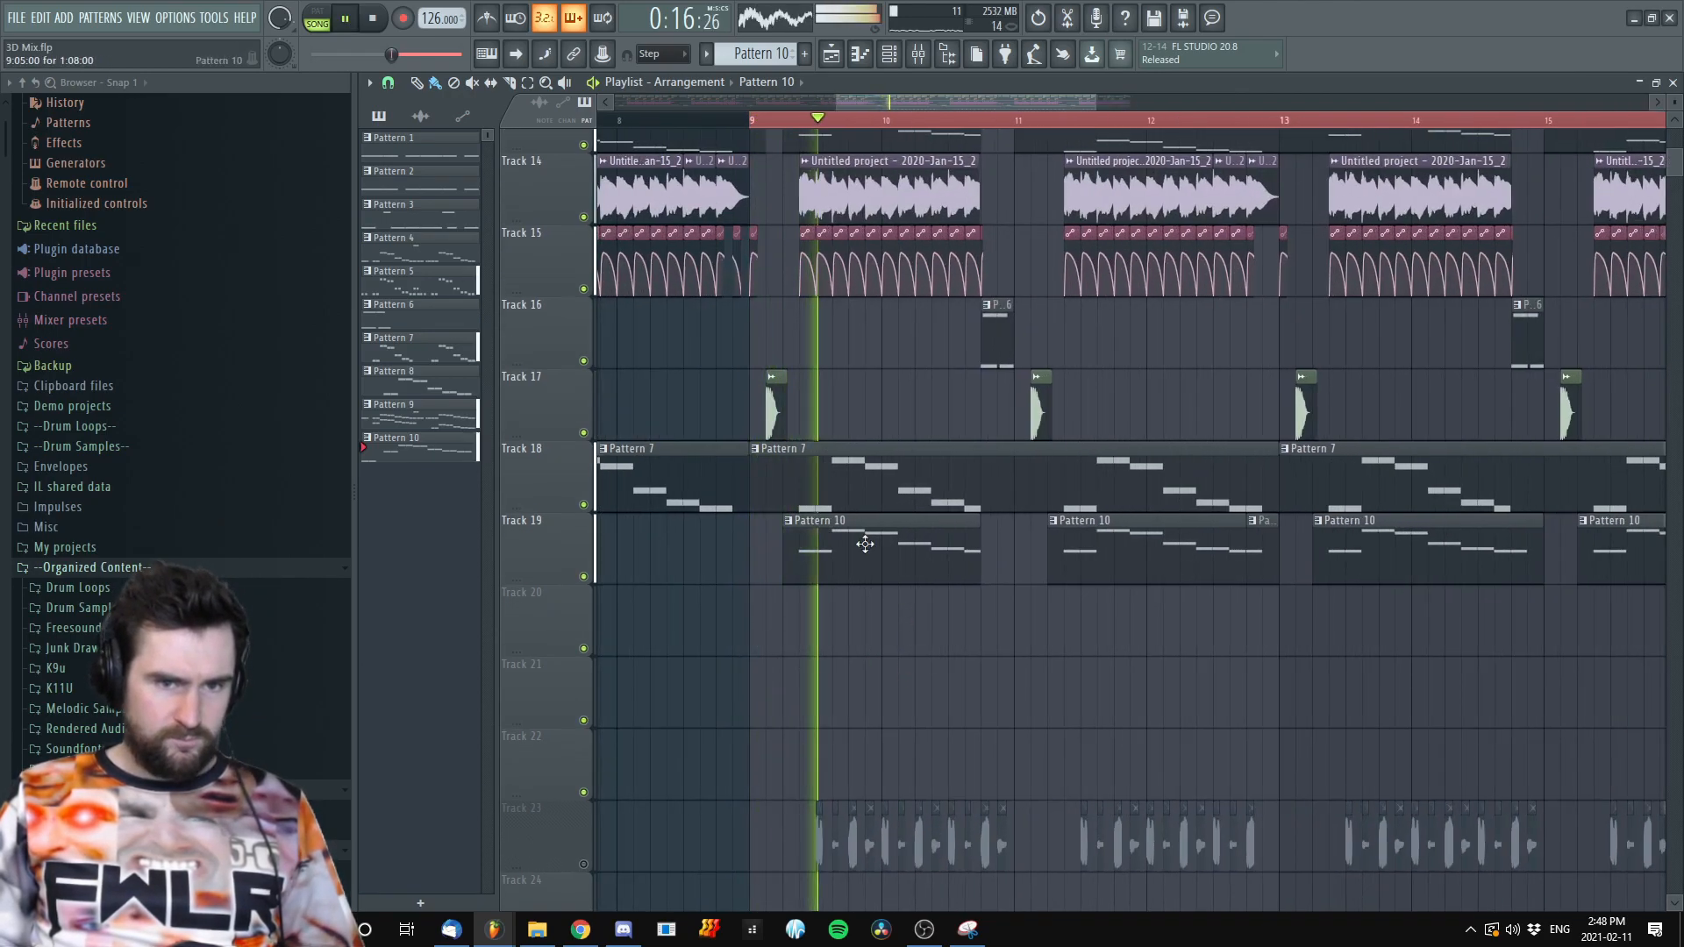
pyautogui.scroll(-4, 929, 583)
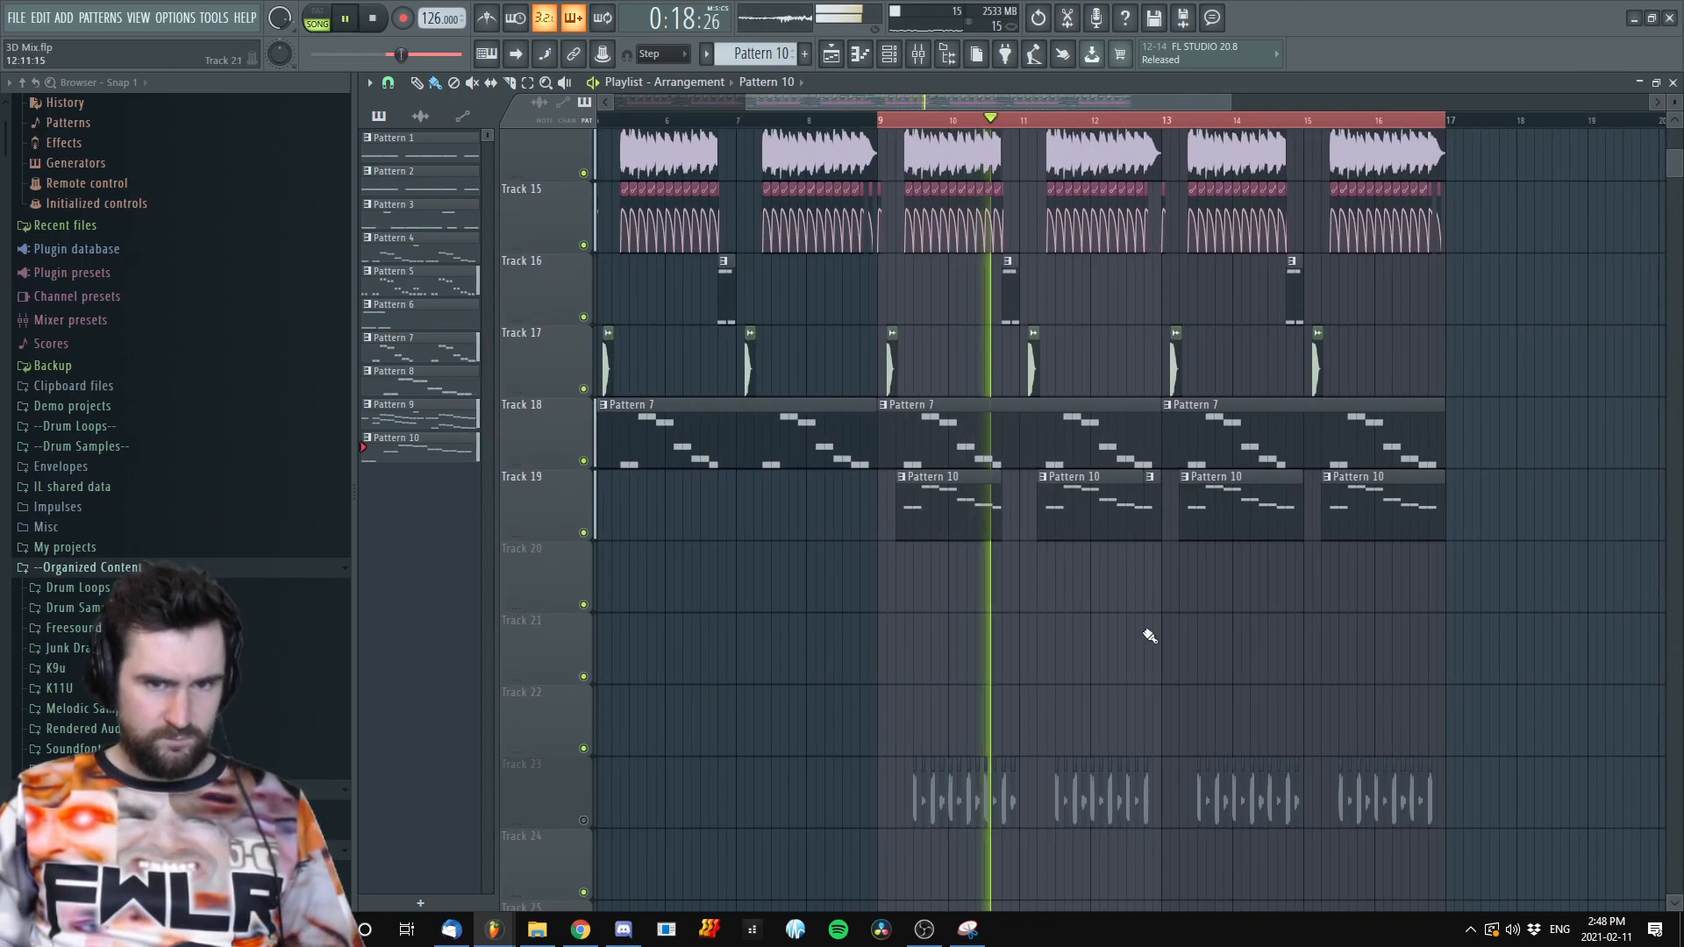
pyautogui.press('space')
# Open Serum #5 from Pattern 10 and set its envelope 1 decay to about 498 ms
pyautogui.scroll(4, 948, 544)
pyautogui.doubleClick(920, 493)
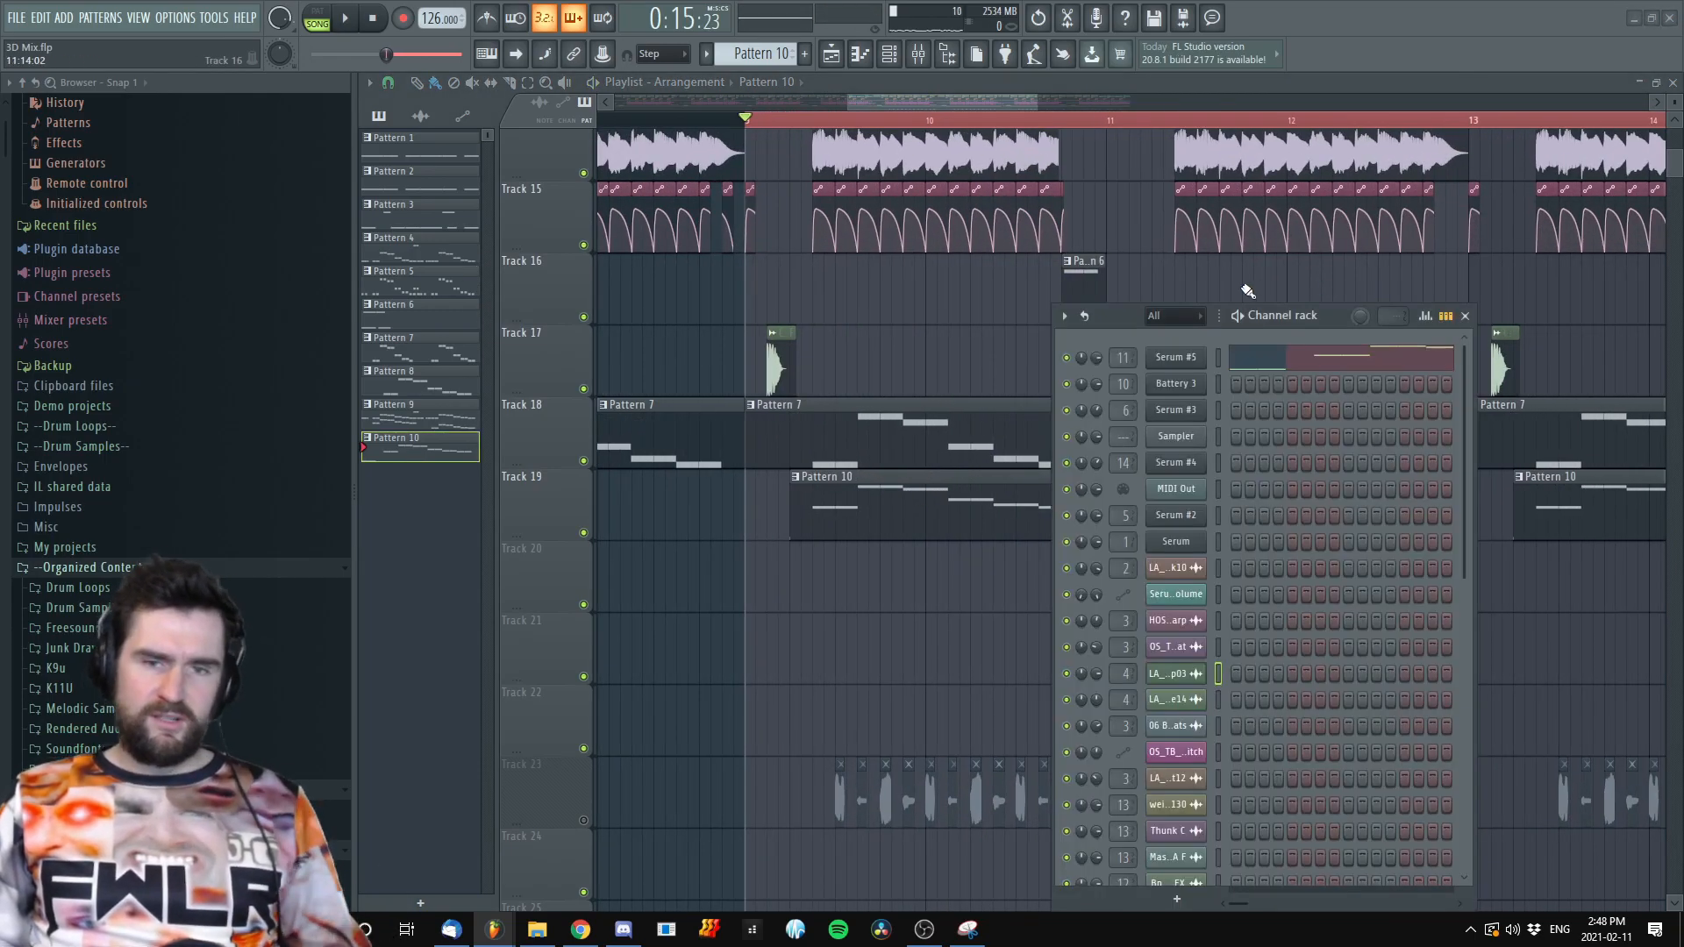
pyautogui.click(1176, 360)
pyautogui.moveTo(1124, 251); pyautogui.dragTo(967, 105)
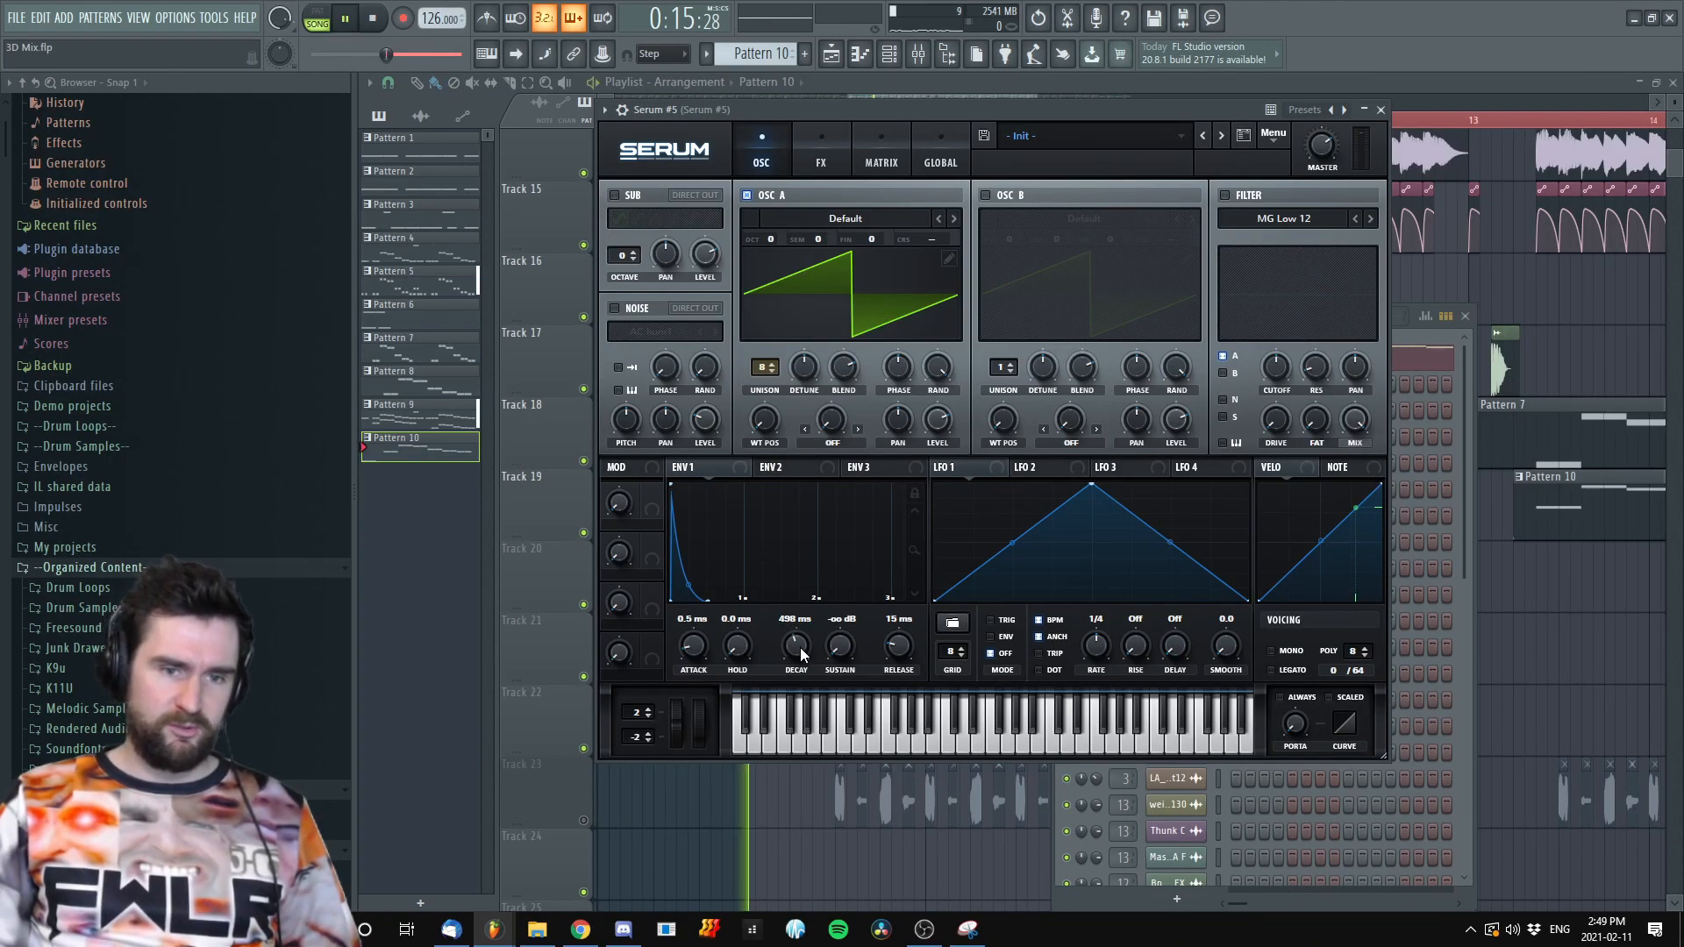
pyautogui.moveTo(809, 618); pyautogui.dragTo(802, 654)
# Audition the Pattern 10 layer with the other parts, restarting playback from bar 9 and following tracks 13 to 23
pyautogui.scroll(2, 802, 654)
pyautogui.scroll(2, 835, 646)
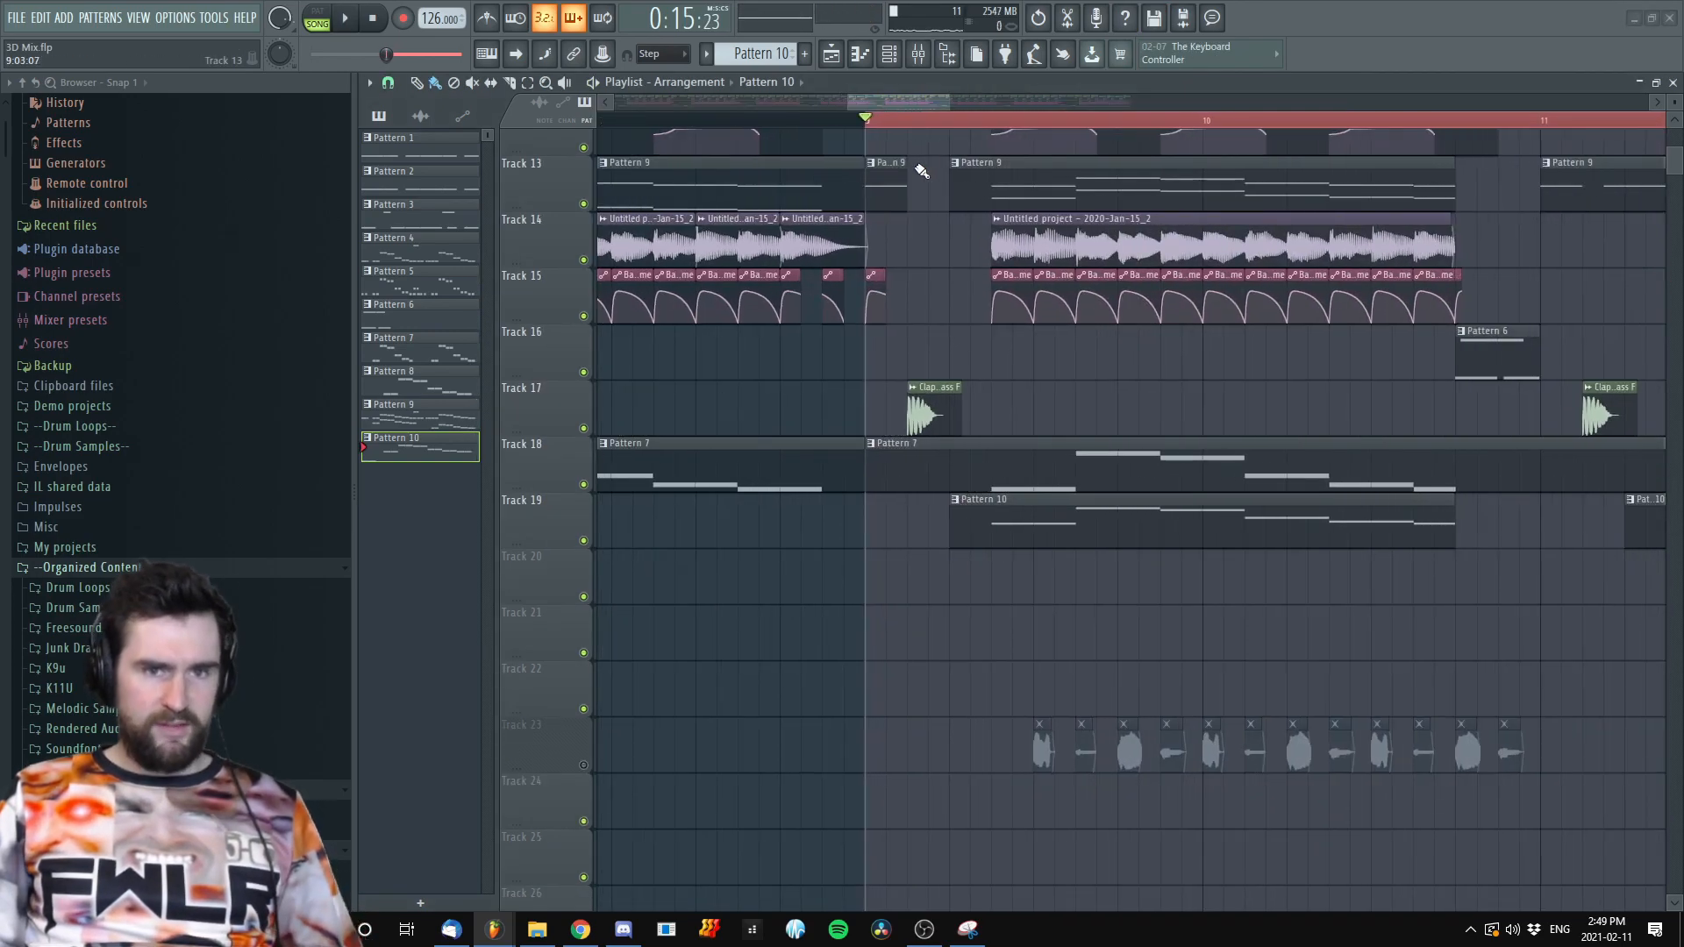
pyautogui.press('space')
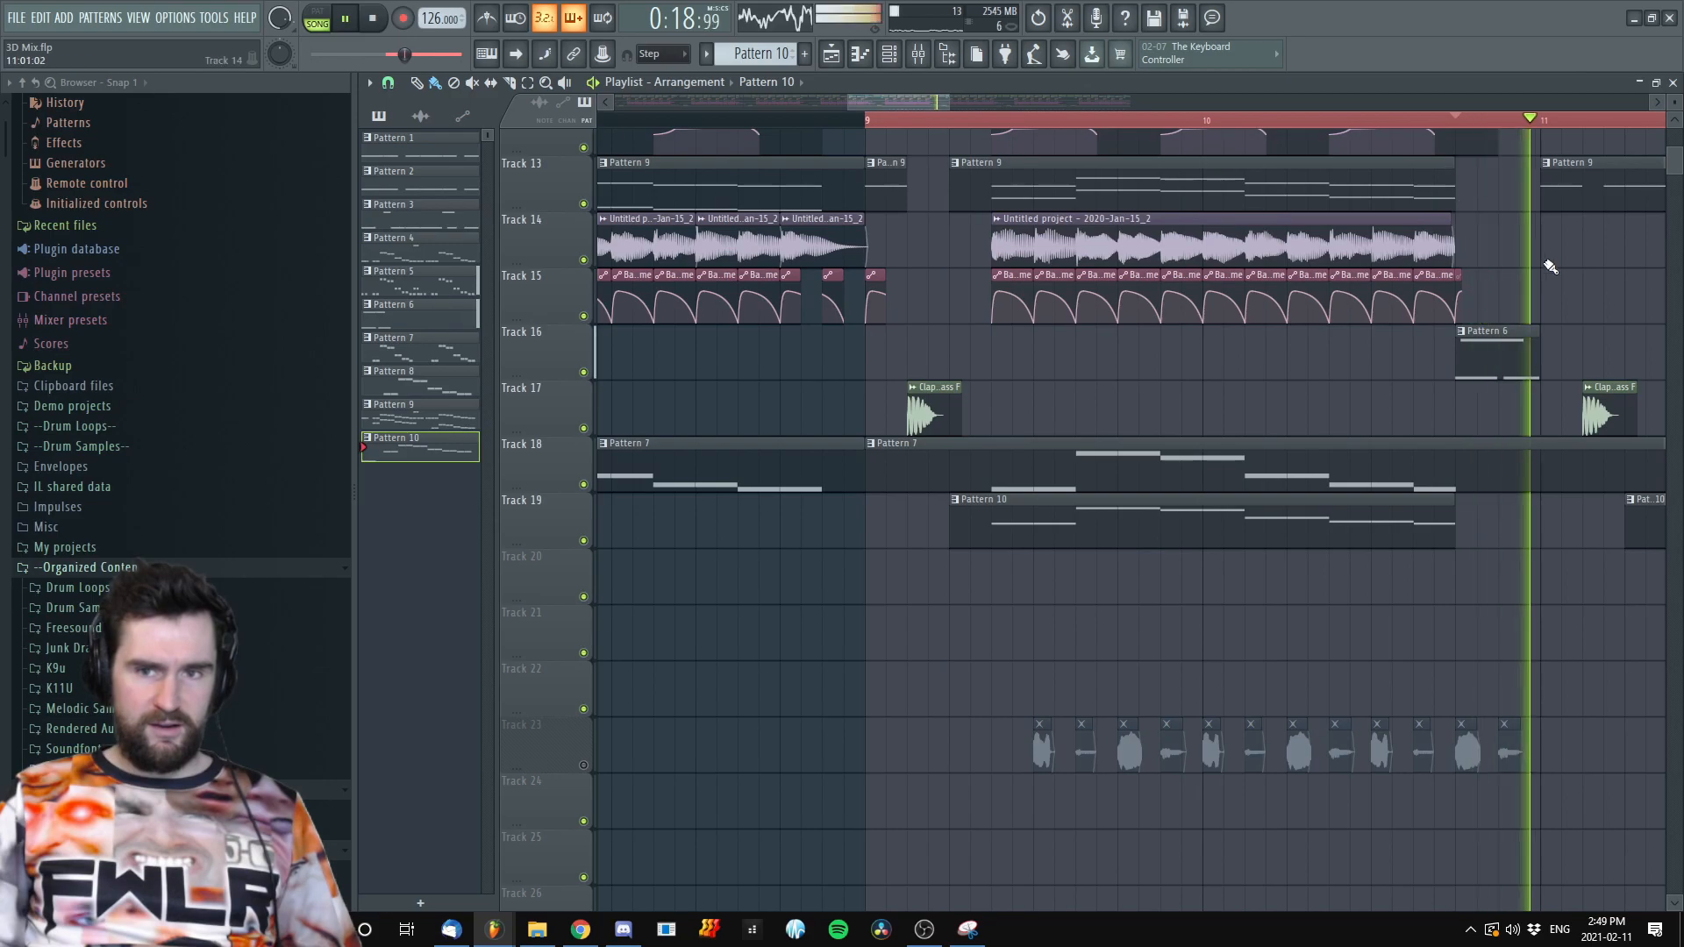
pyautogui.moveTo(789, 392); pyautogui.dragTo(1221, 368)
pyautogui.press('space')
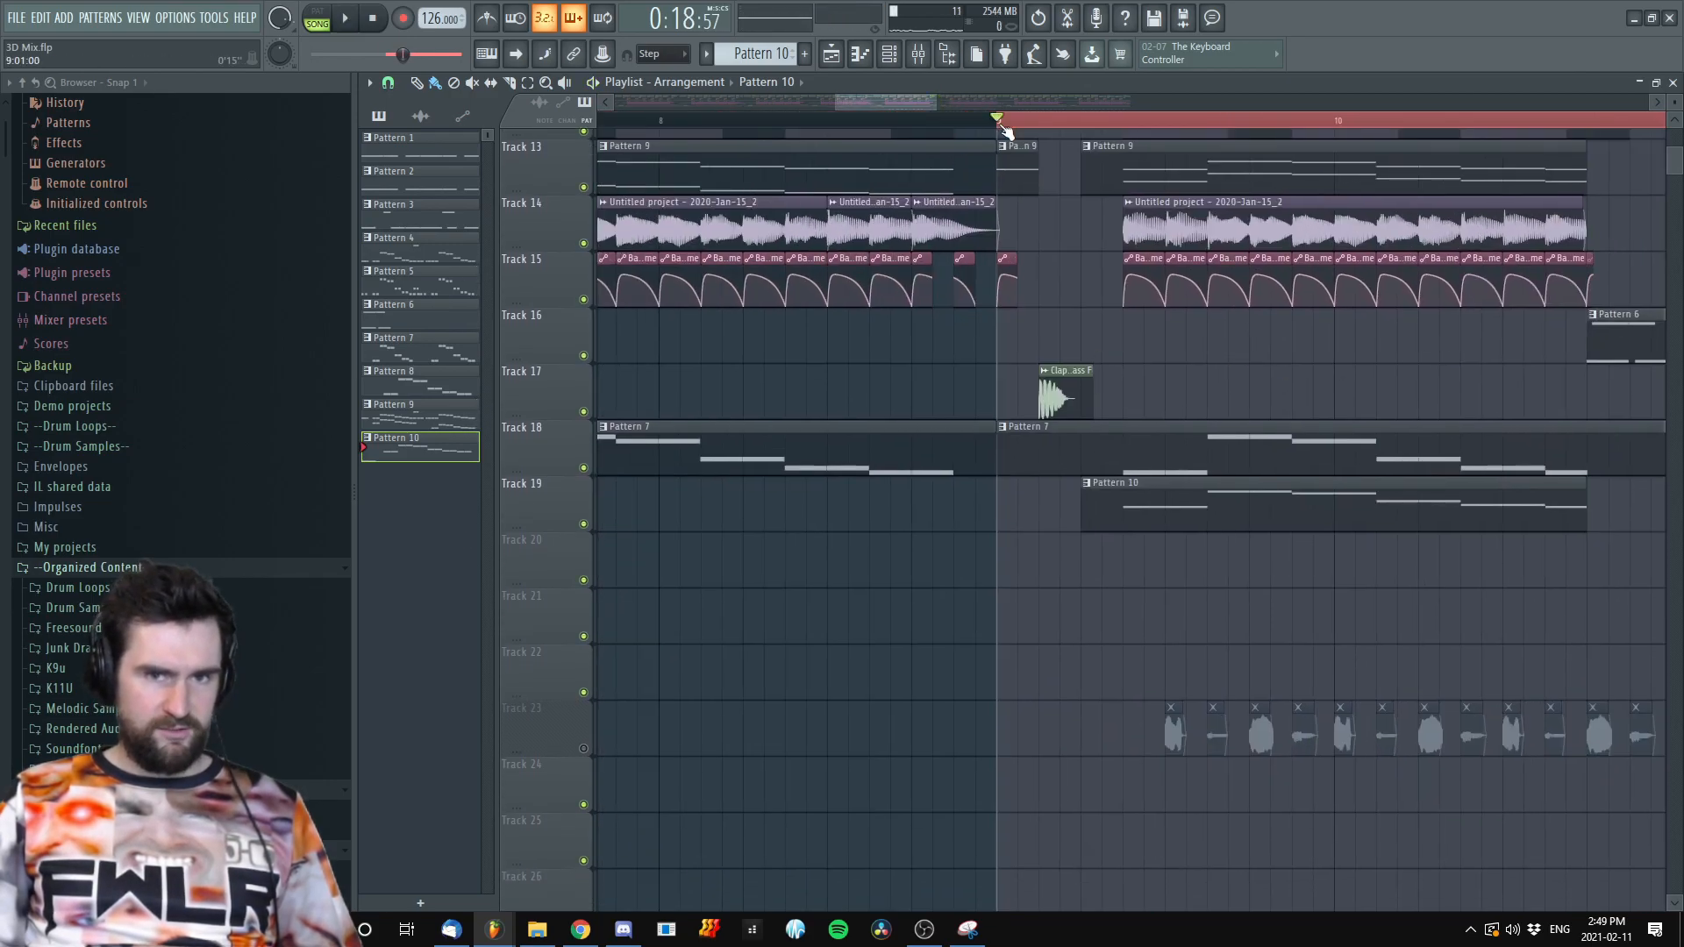
pyautogui.click(1001, 125)
pyautogui.moveTo(1491, 340); pyautogui.dragTo(1308, 360)
pyautogui.scroll(-2, 1308, 361)
pyautogui.press('space')
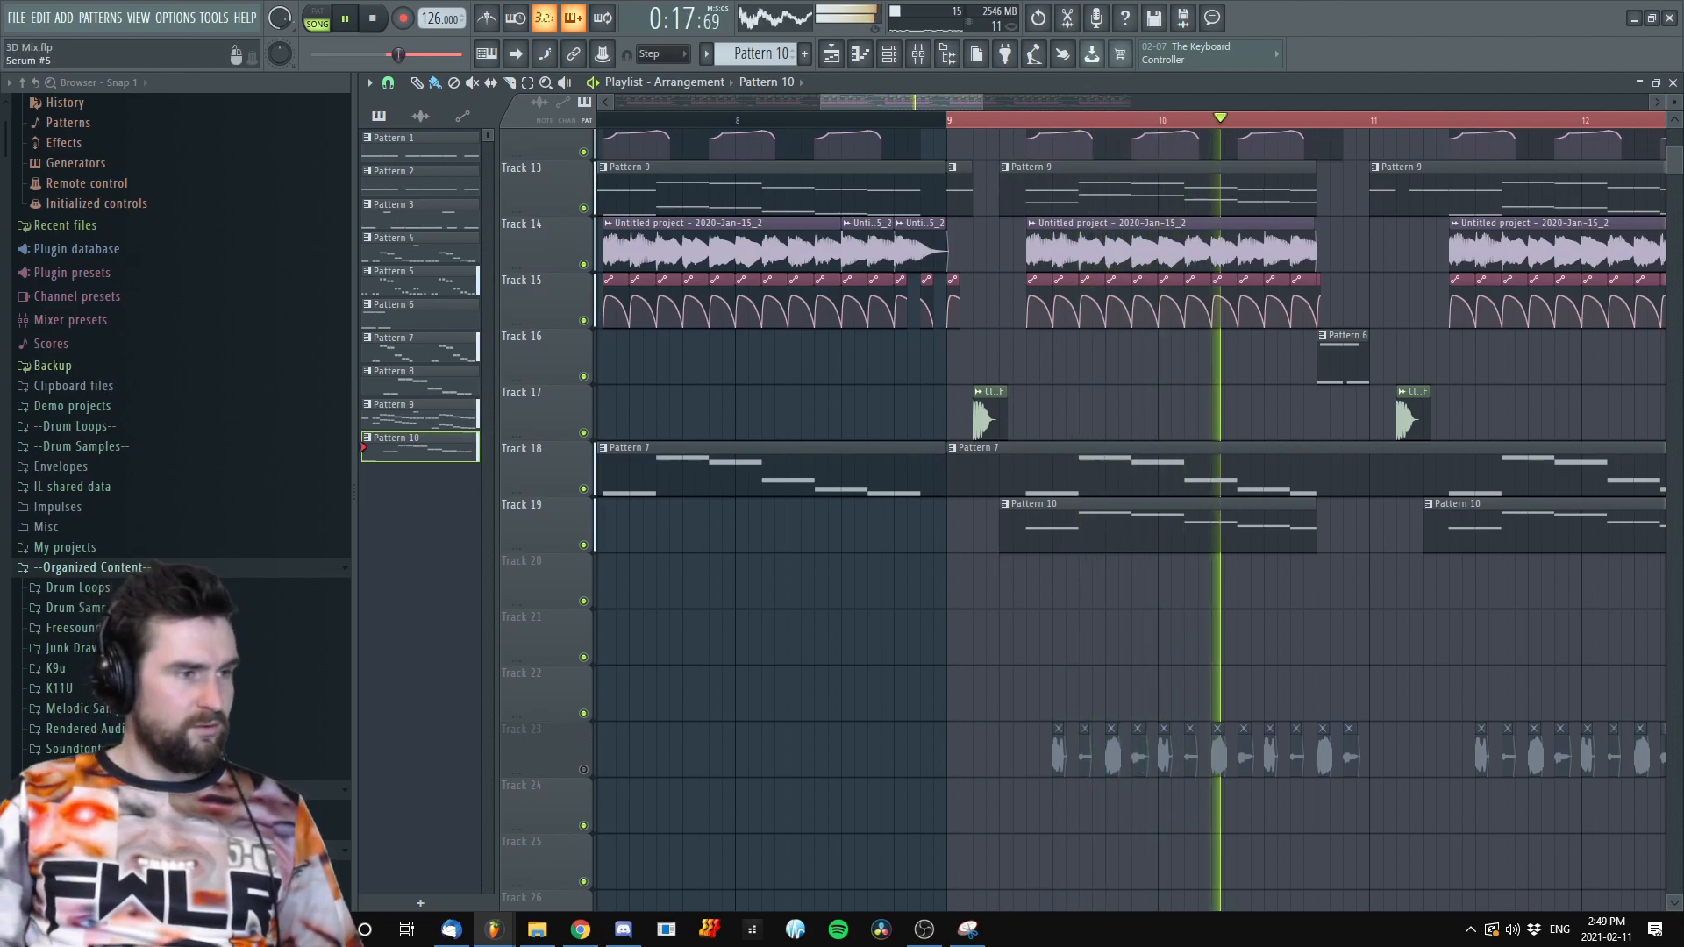
pyautogui.moveTo(1313, 571); pyautogui.dragTo(908, 555)
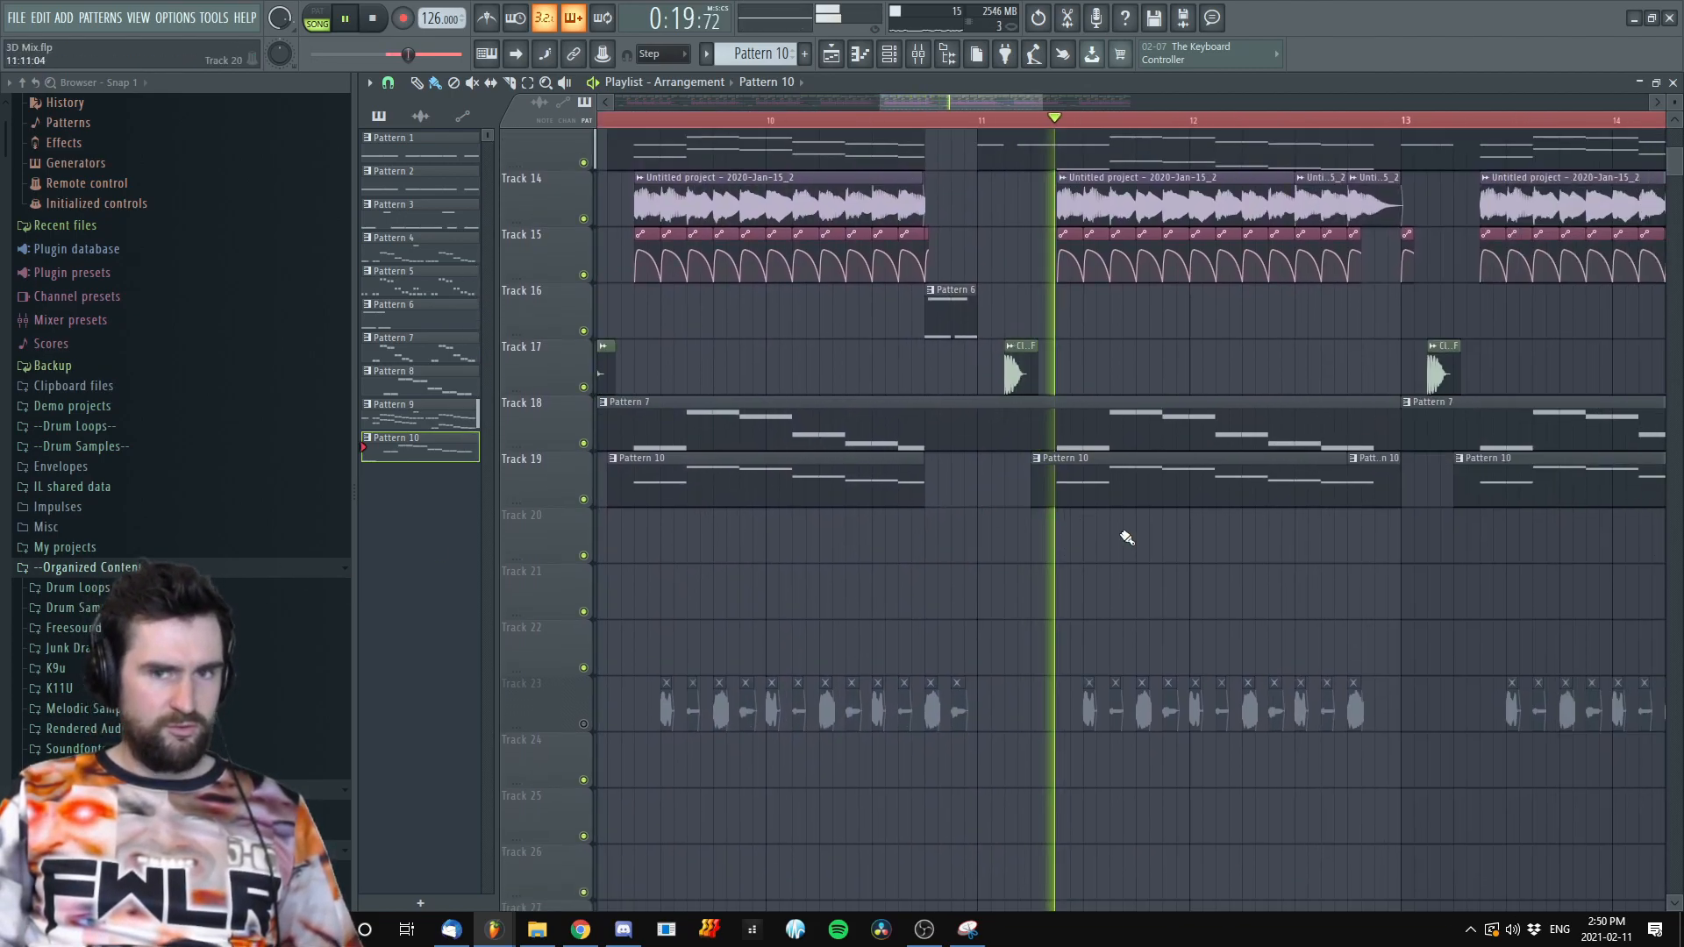
pyautogui.scroll(-4, 959, 489)
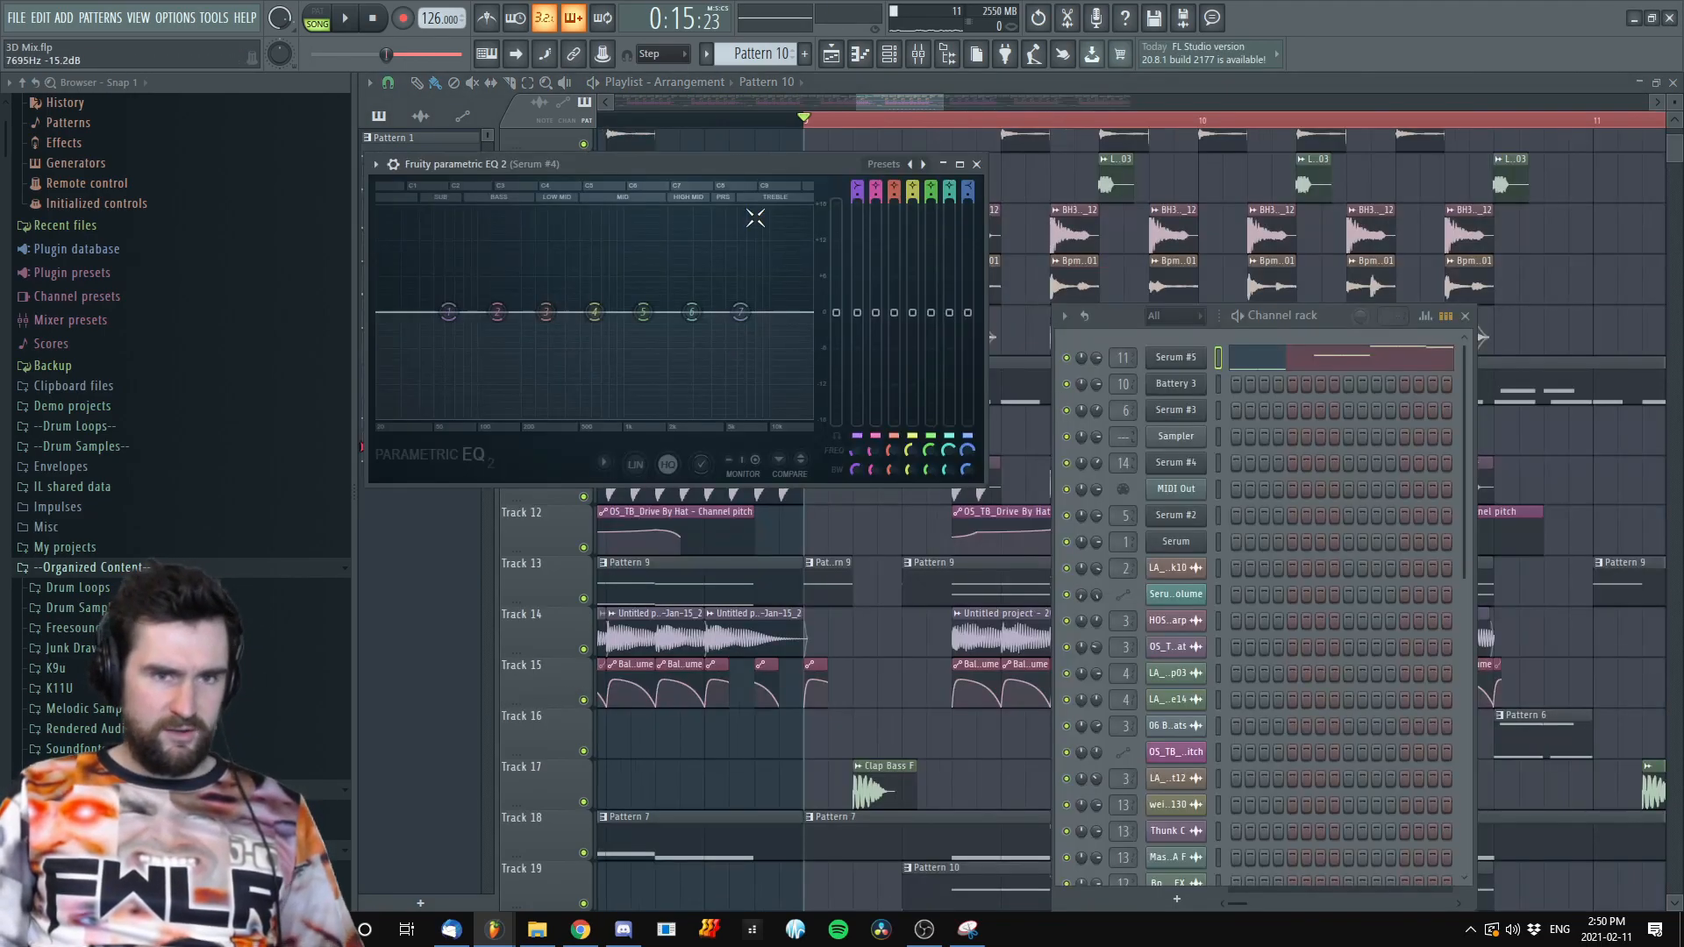
# Make band 1 of the Serum #4 EQ a high-pass and set its cutoff to about 77 Hz during playback
pyautogui.press('space')
pyautogui.press('space')
pyautogui.moveTo(862, 188)
pyautogui.mouseDown()
pyautogui.moveTo(861, 207)
pyautogui.moveTo(858, 186)
pyautogui.mouseUp()
pyautogui.press('space')
pyautogui.moveTo(450, 312); pyautogui.dragTo(377, 312)
pyautogui.press('space')
pyautogui.press('space')
pyautogui.press('space')
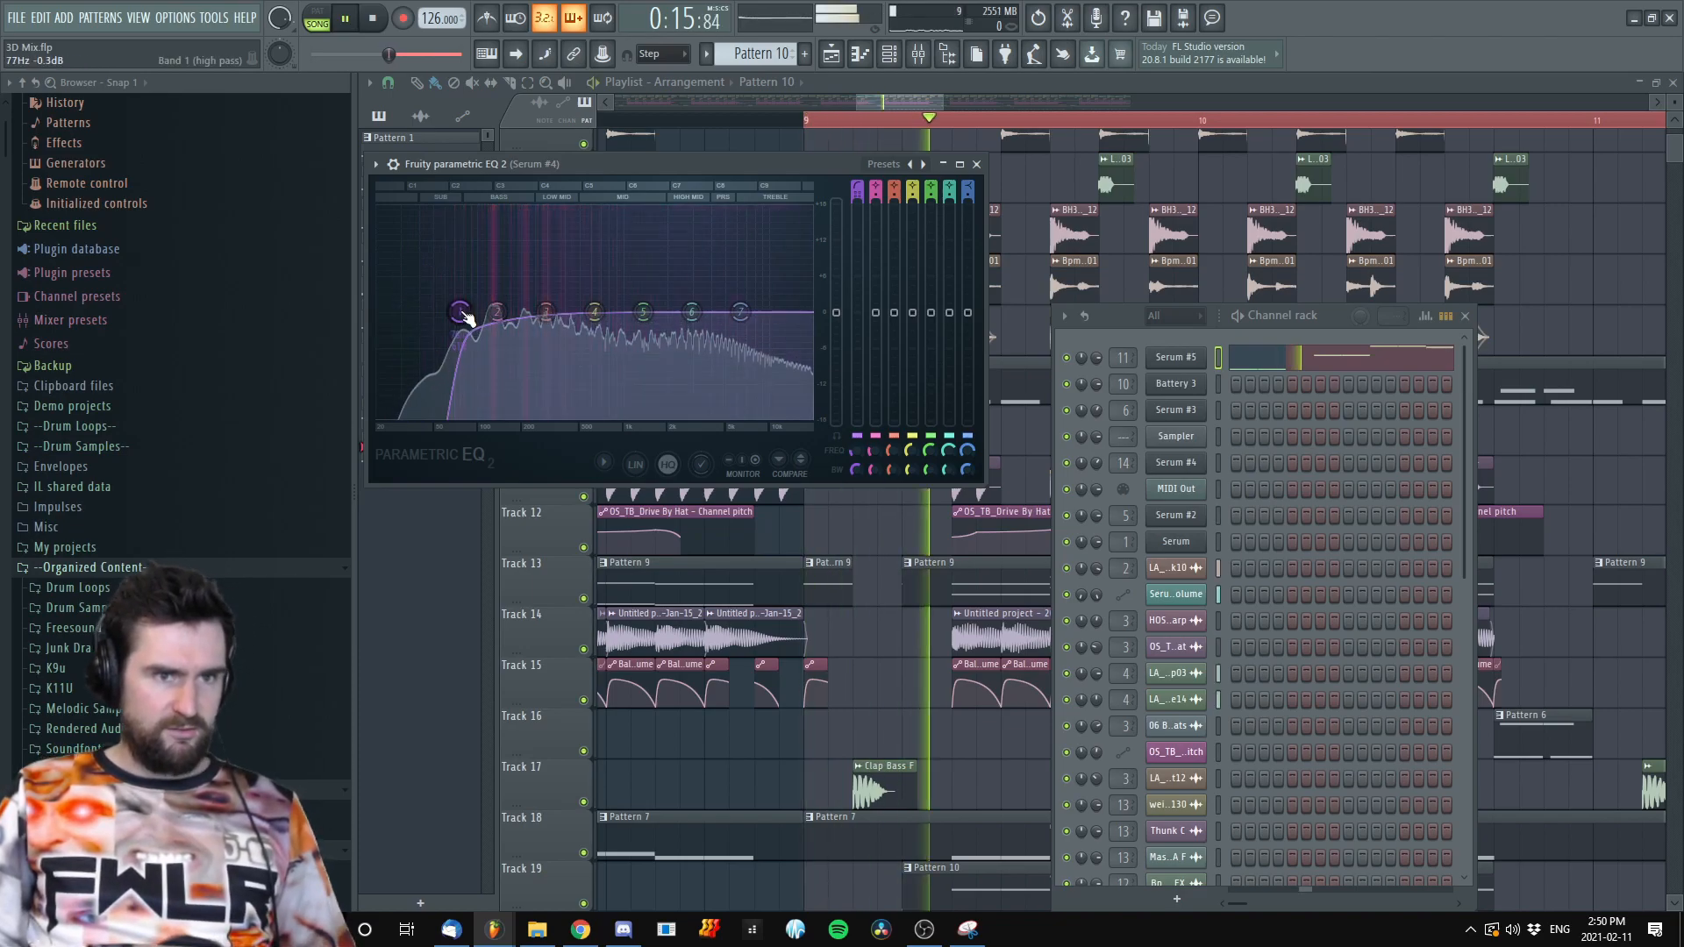
# Replay the arrangement from bar 9 and look over all the playlist tracks from track 1 to the muted track 23
pyautogui.press('space')
pyautogui.press('space')
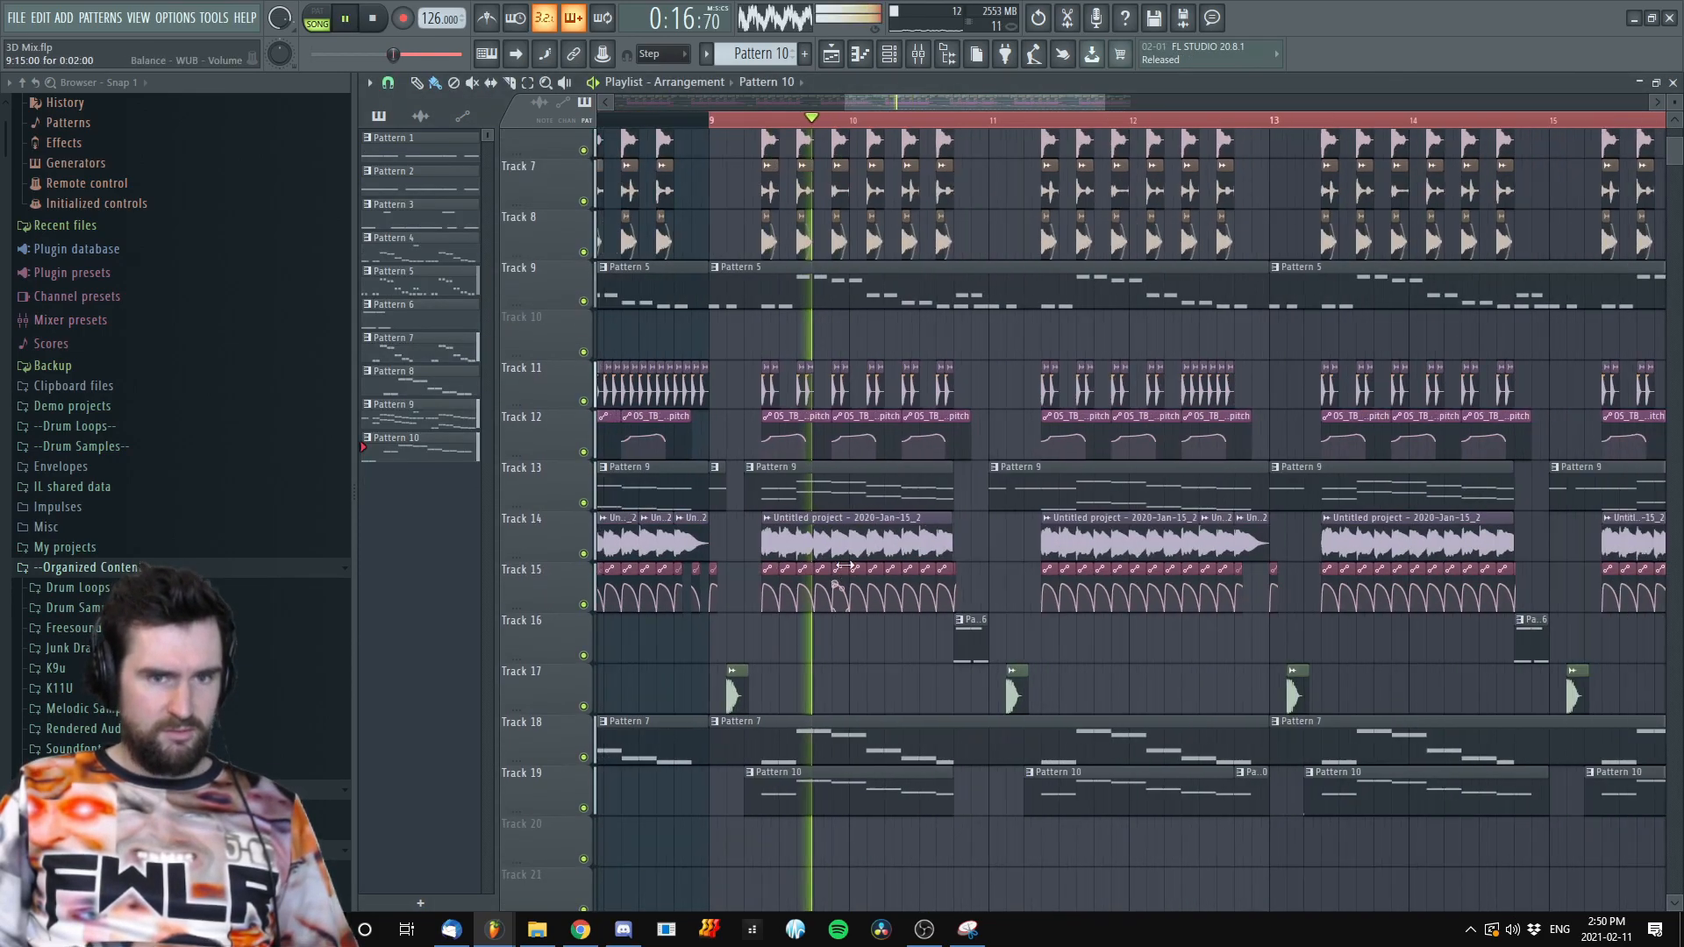
pyautogui.scroll(-4, 845, 566)
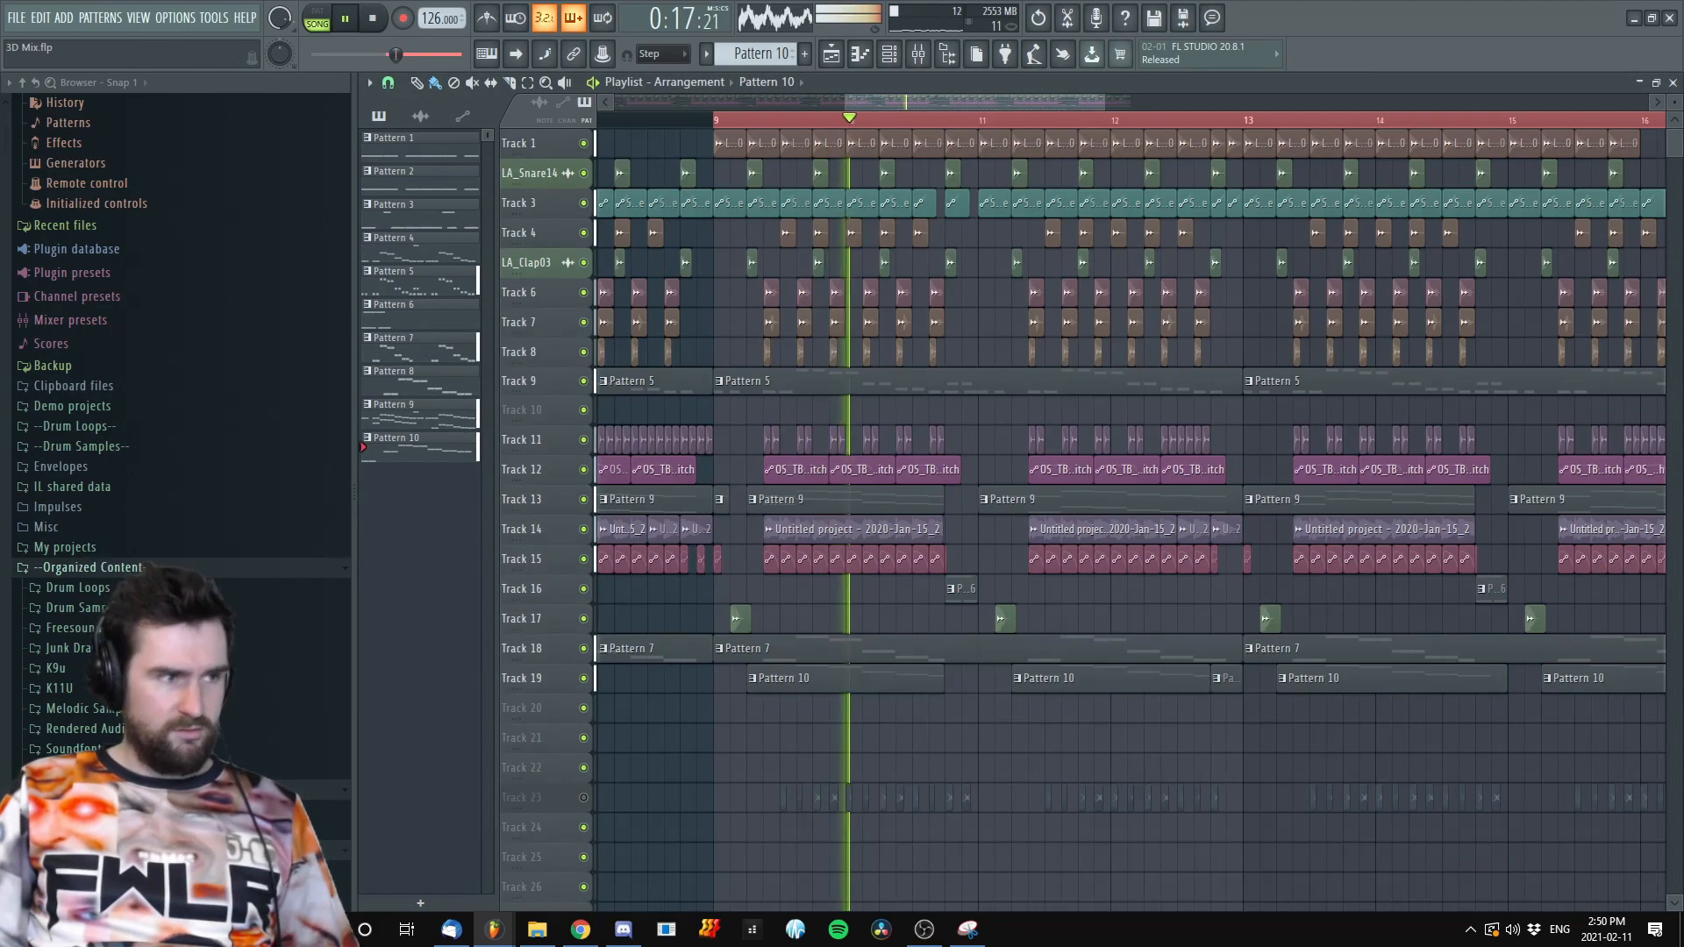
pyautogui.scroll(-3, 549, 392)
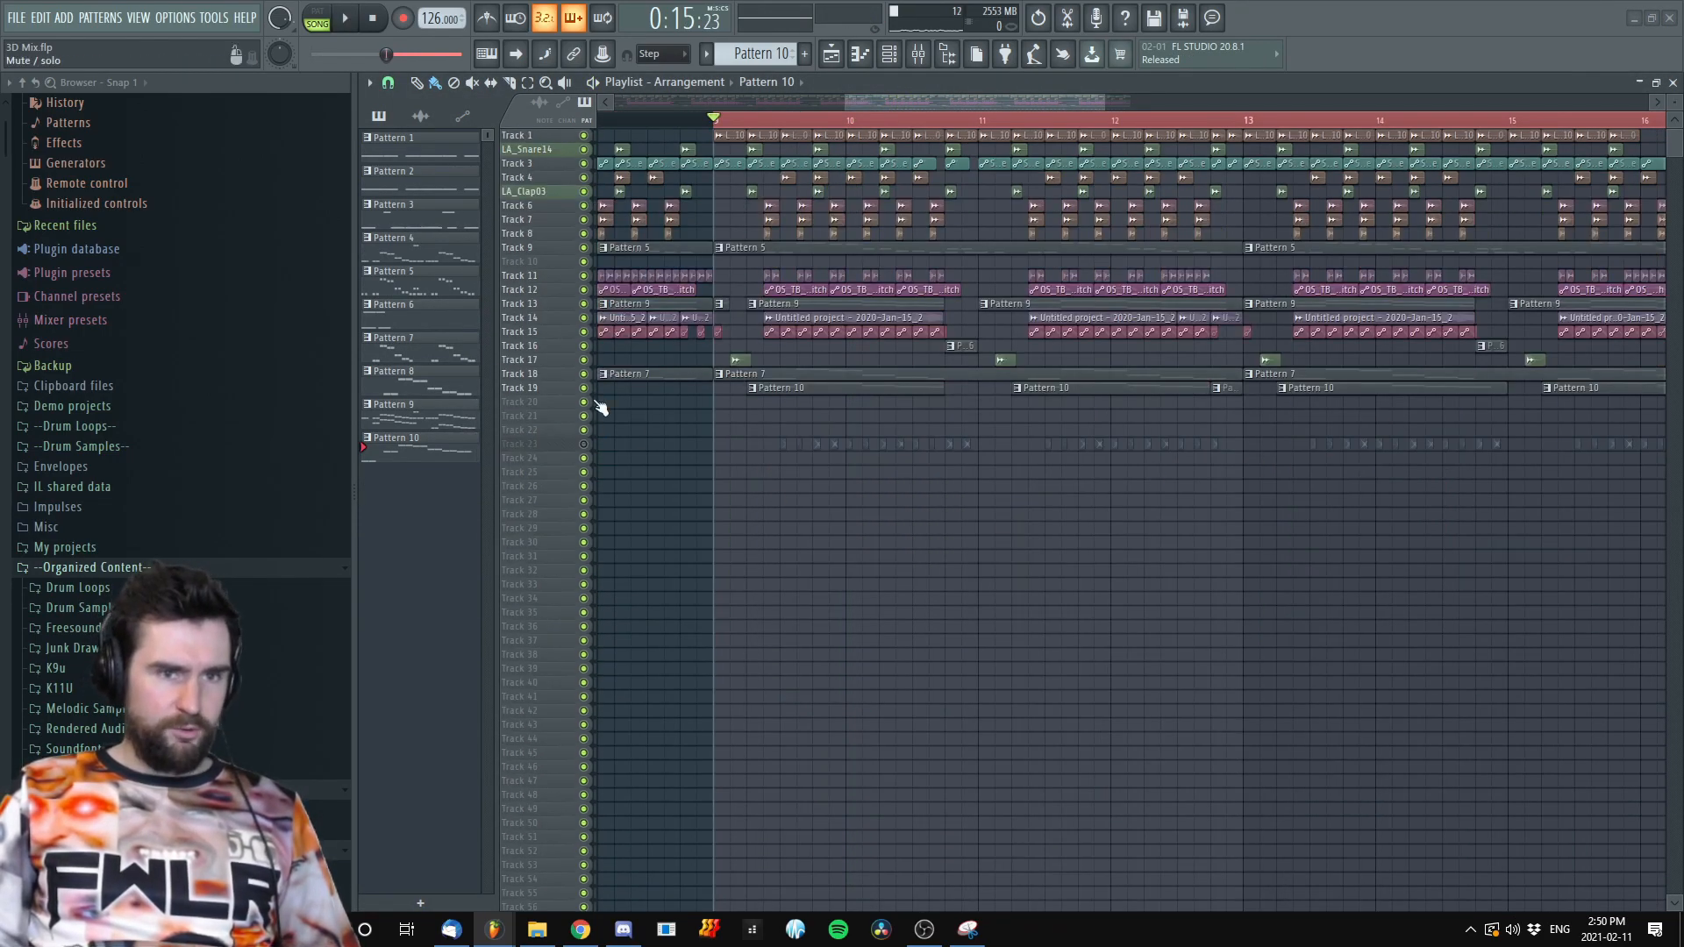
# Unmute track 23 and audition its clips with the rest of the arrangement from bar 9
pyautogui.scroll(6, 842, 500)
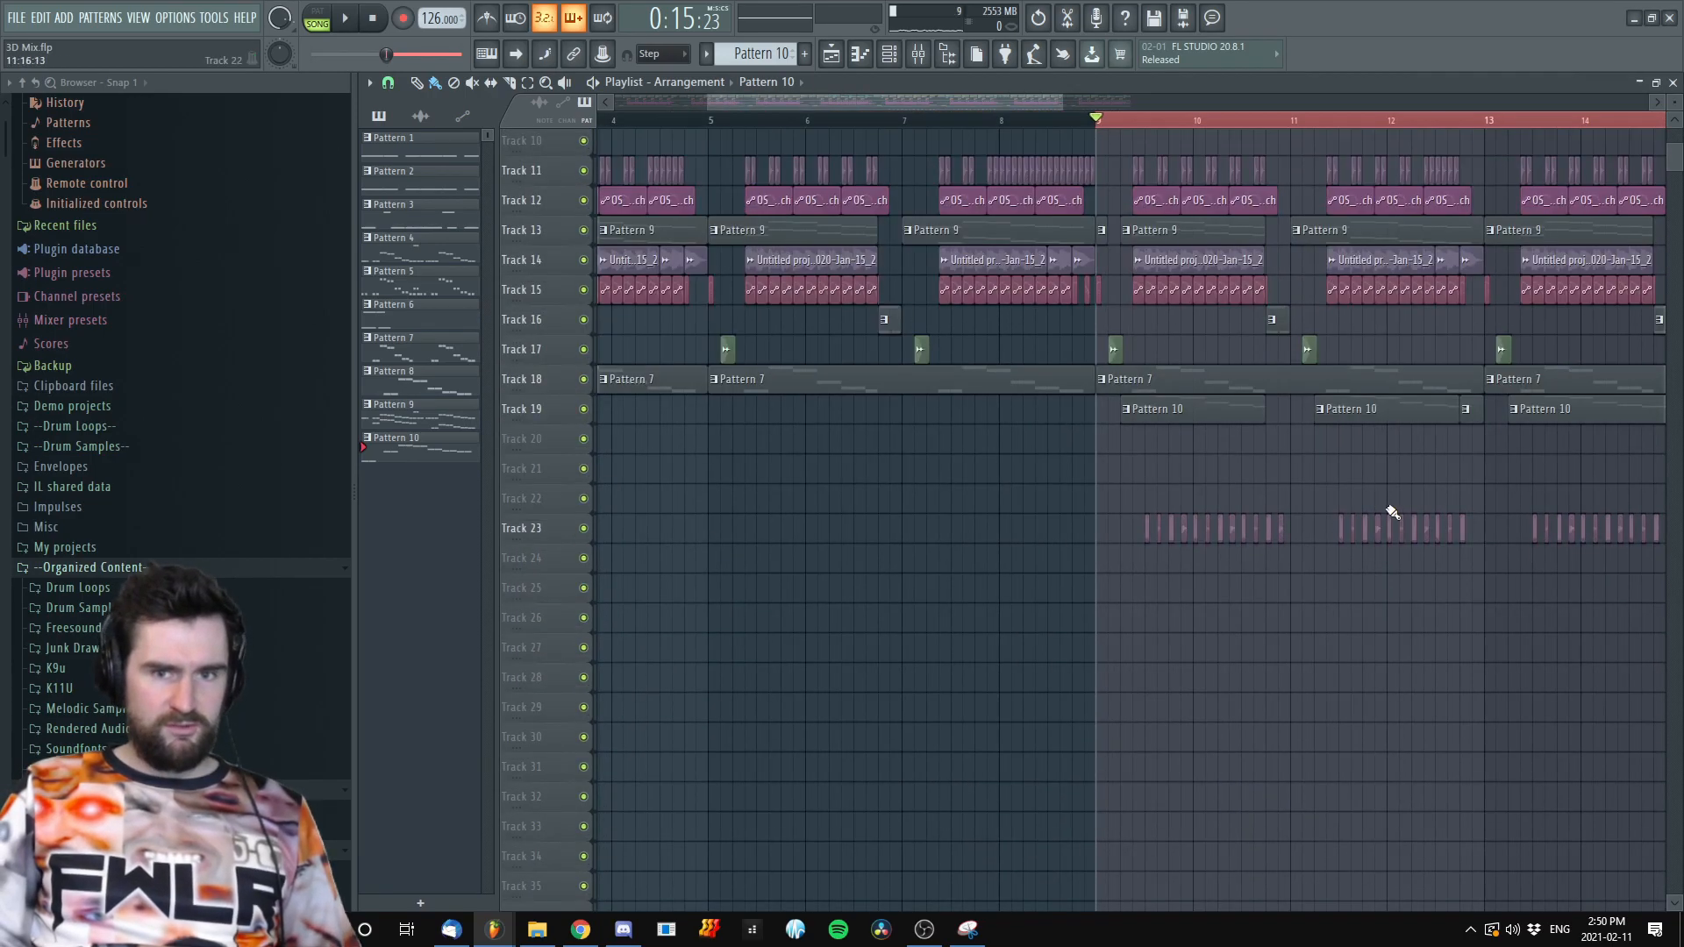
pyautogui.scroll(4, 1250, 594)
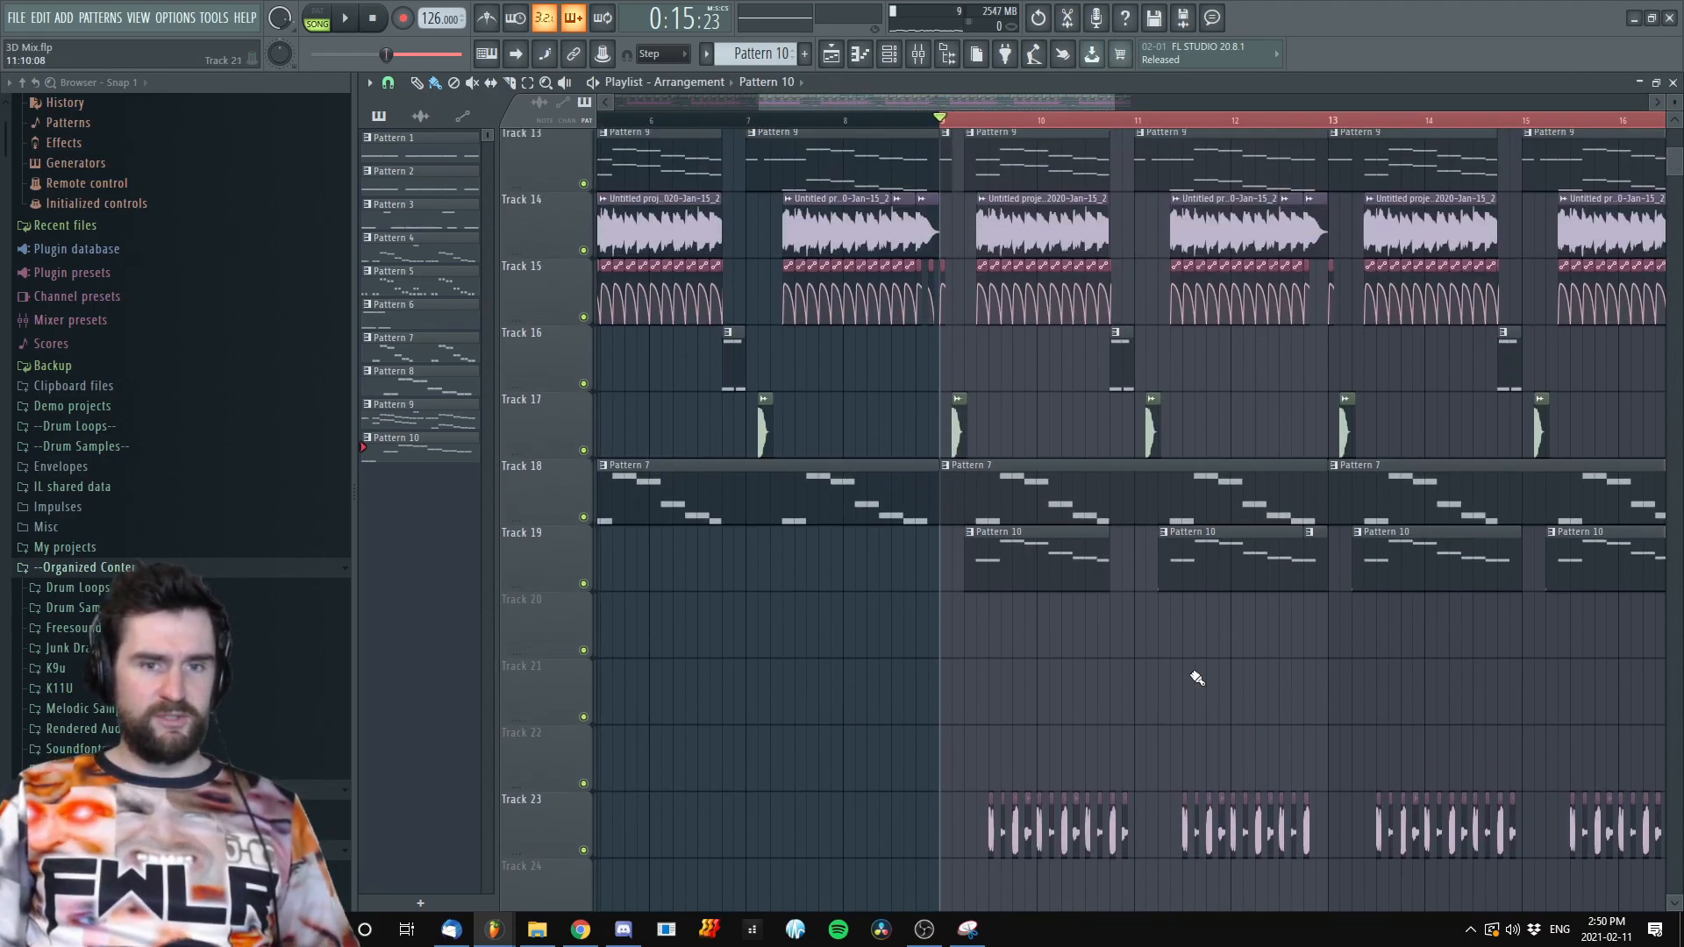
pyautogui.press('space')
pyautogui.scroll(-2, 1289, 706)
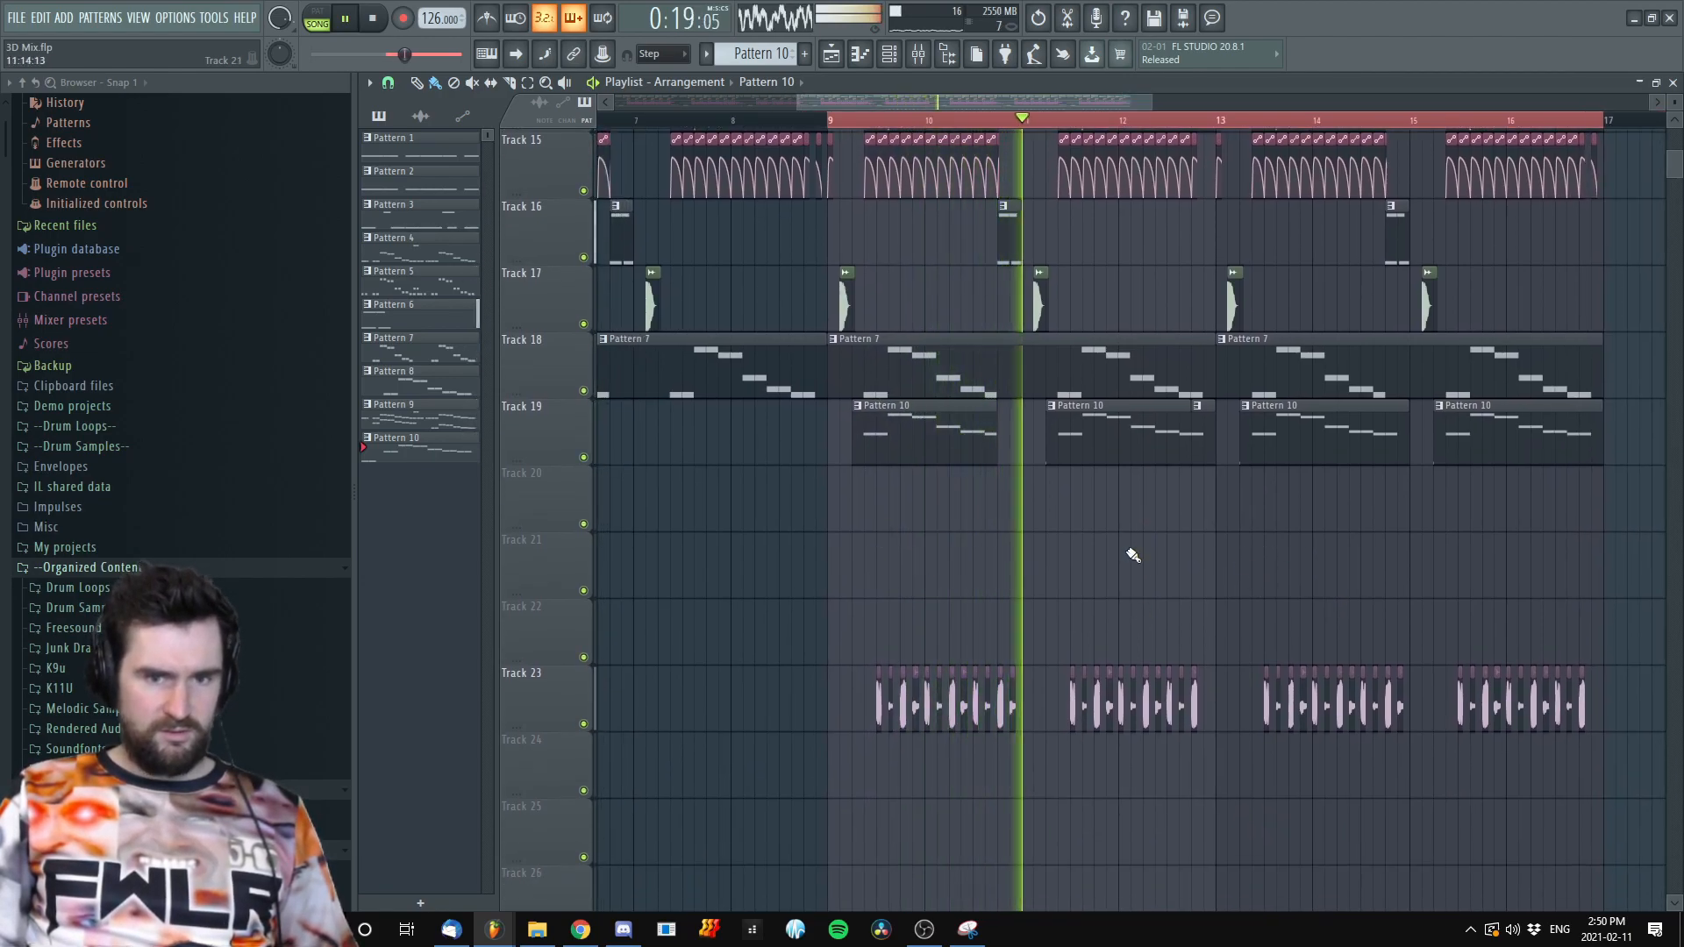
pyautogui.scroll(-1, 1277, 592)
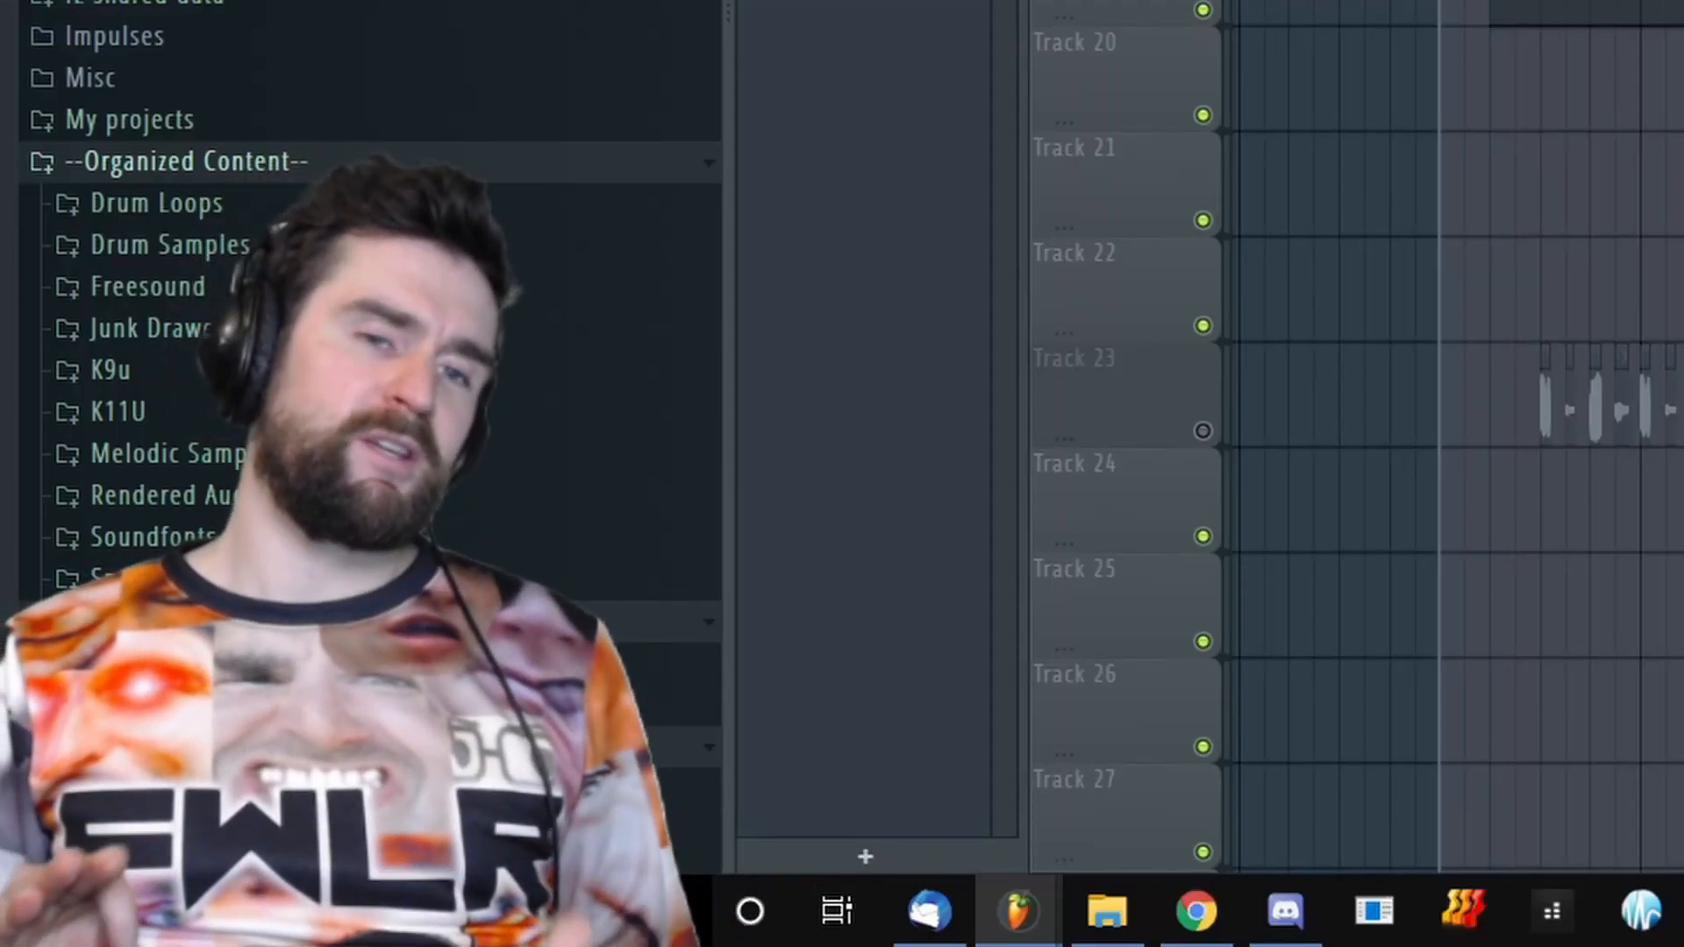
# Play the arrangement from bar 9 with track 23 muted, following the kick, snare, clap and synth tracks
pyautogui.scroll(2, 1526, 235)
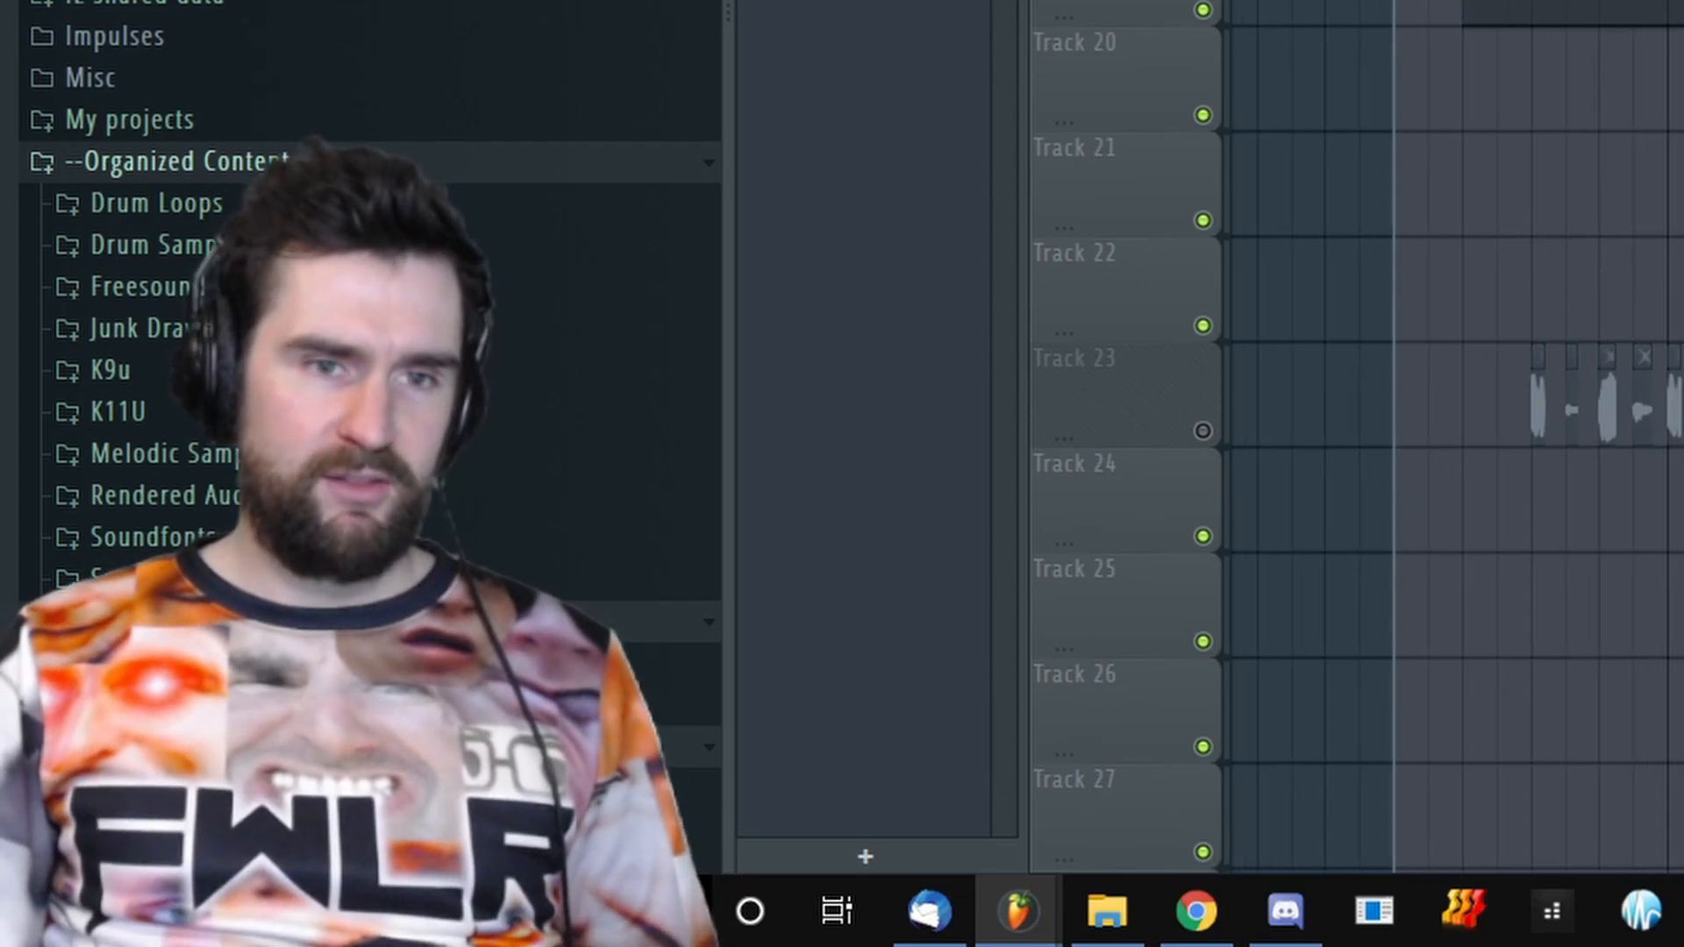
pyautogui.scroll(-1, 764, 290)
pyautogui.scroll(6, 764, 289)
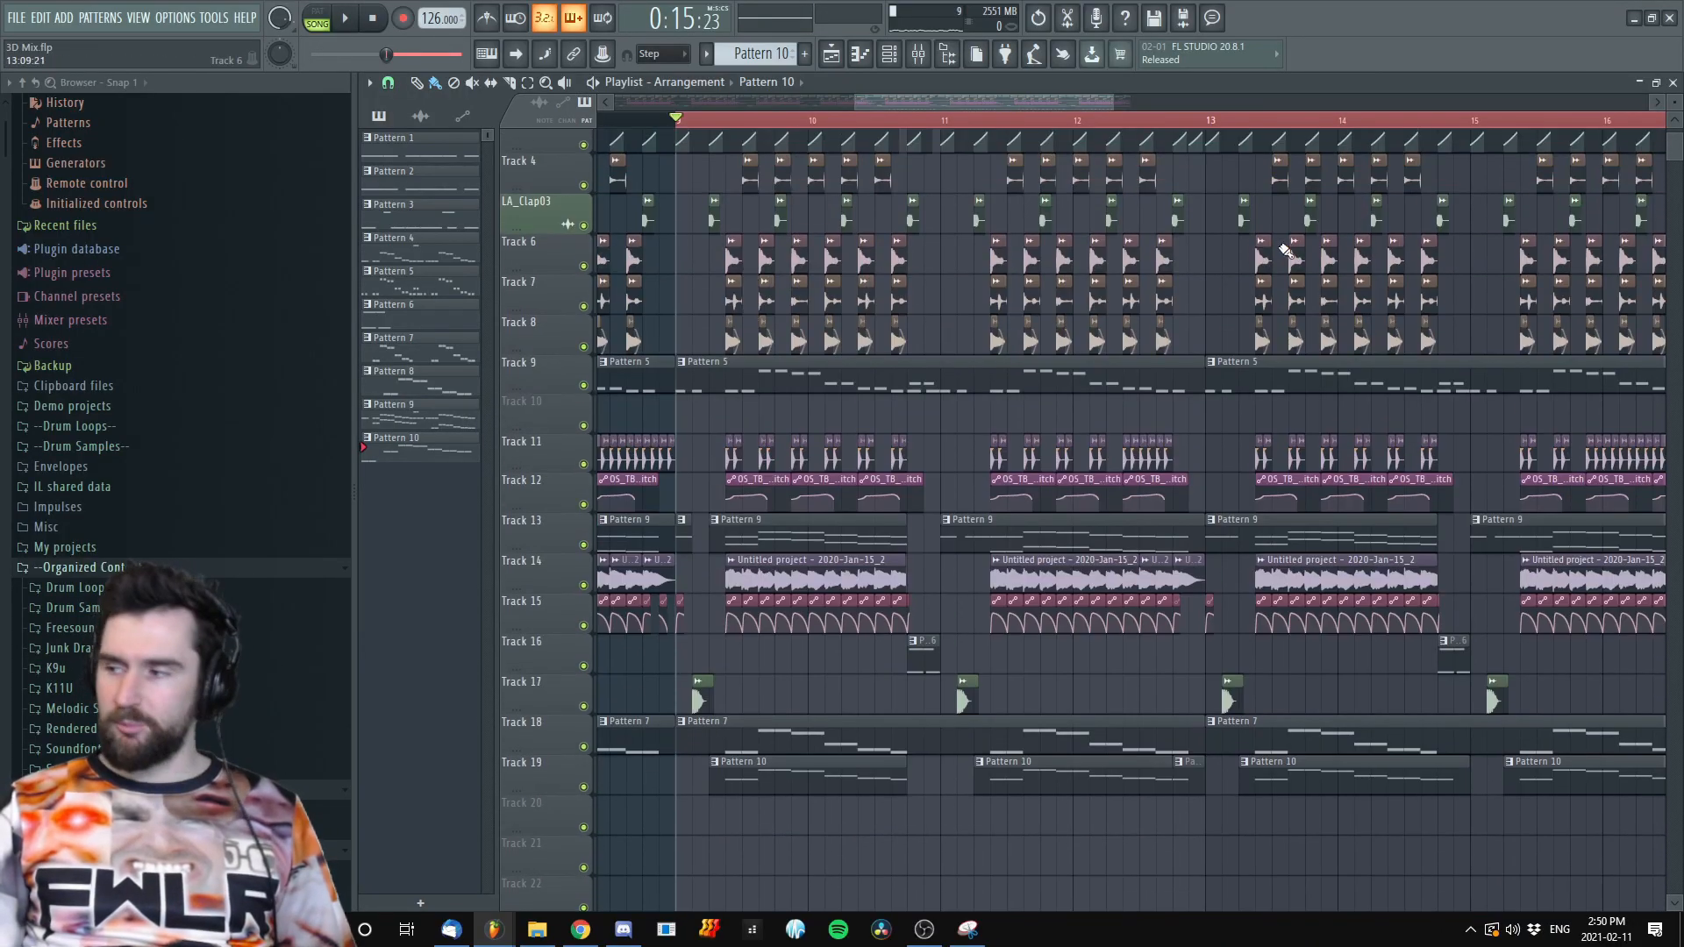
pyautogui.press('space')
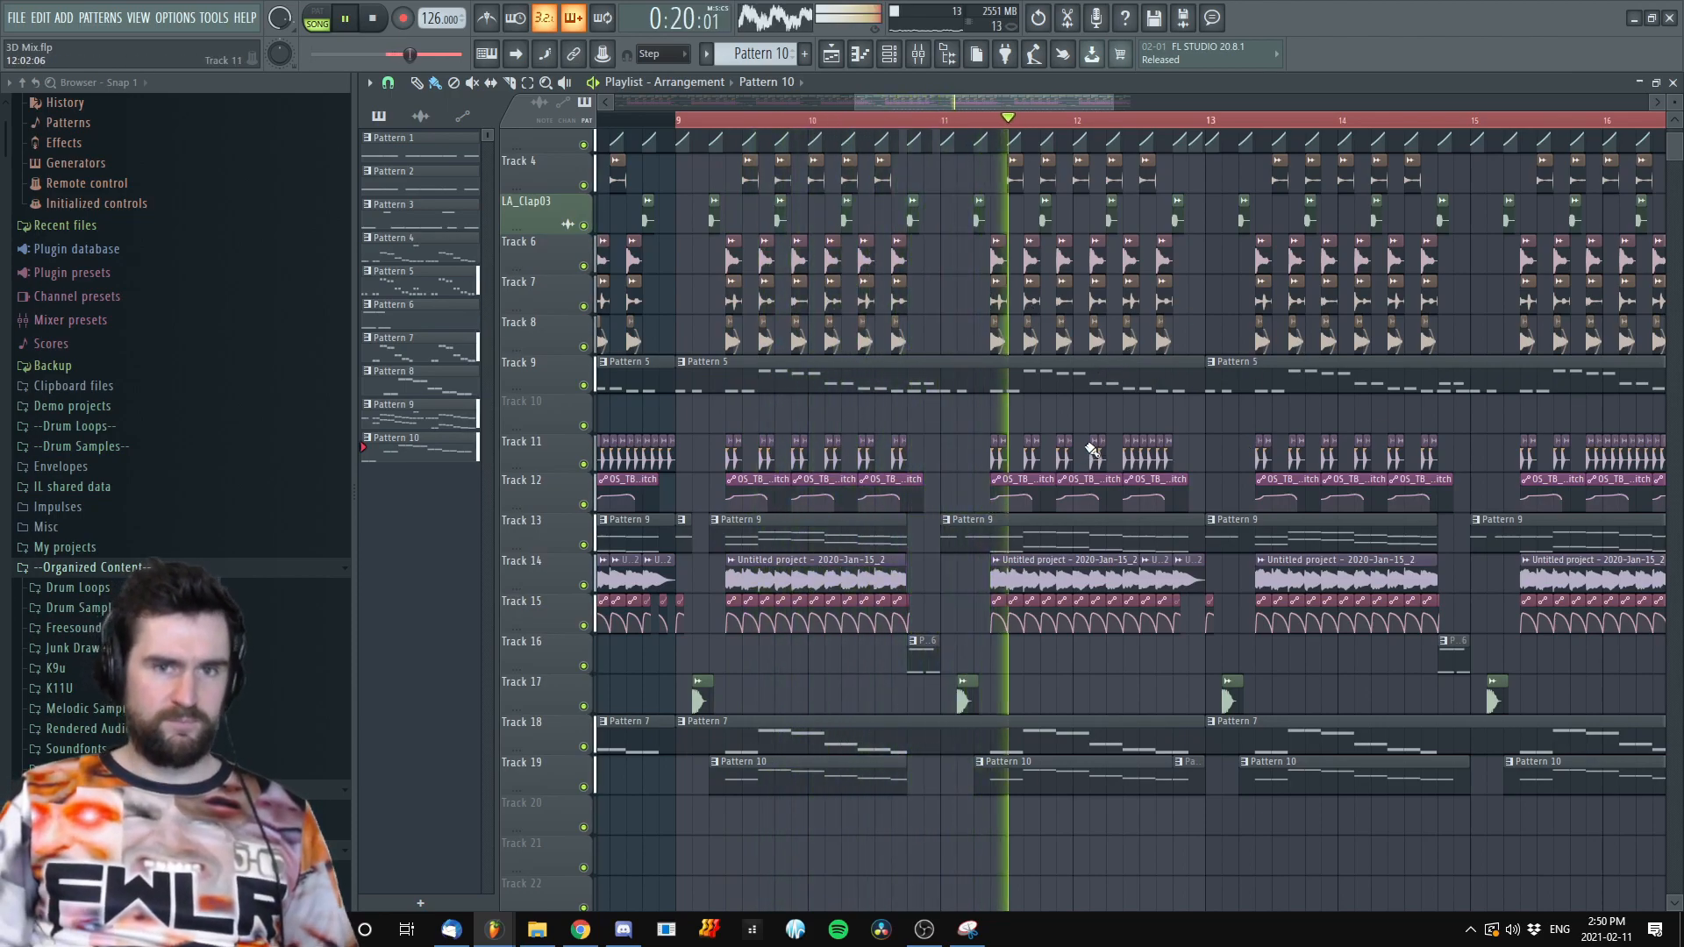
pyautogui.scroll(2, 1140, 416)
pyautogui.scroll(2, 1140, 415)
pyautogui.moveTo(1214, 436); pyautogui.dragTo(932, 424)
pyautogui.scroll(3, 932, 424)
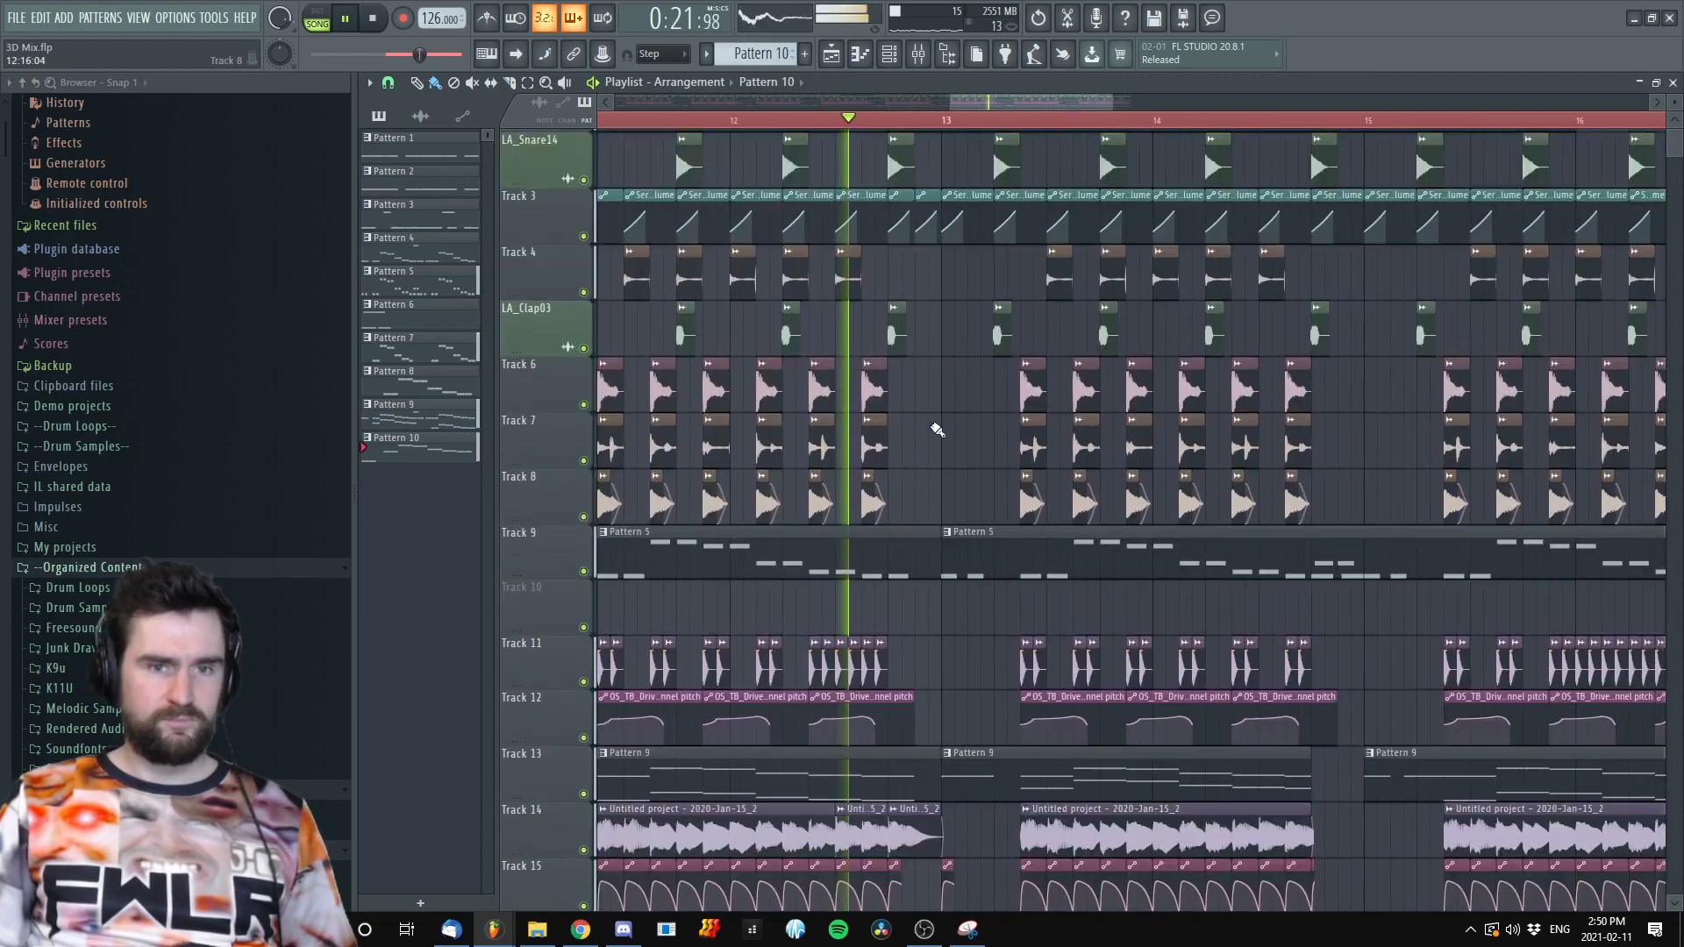
pyautogui.scroll(2, 947, 421)
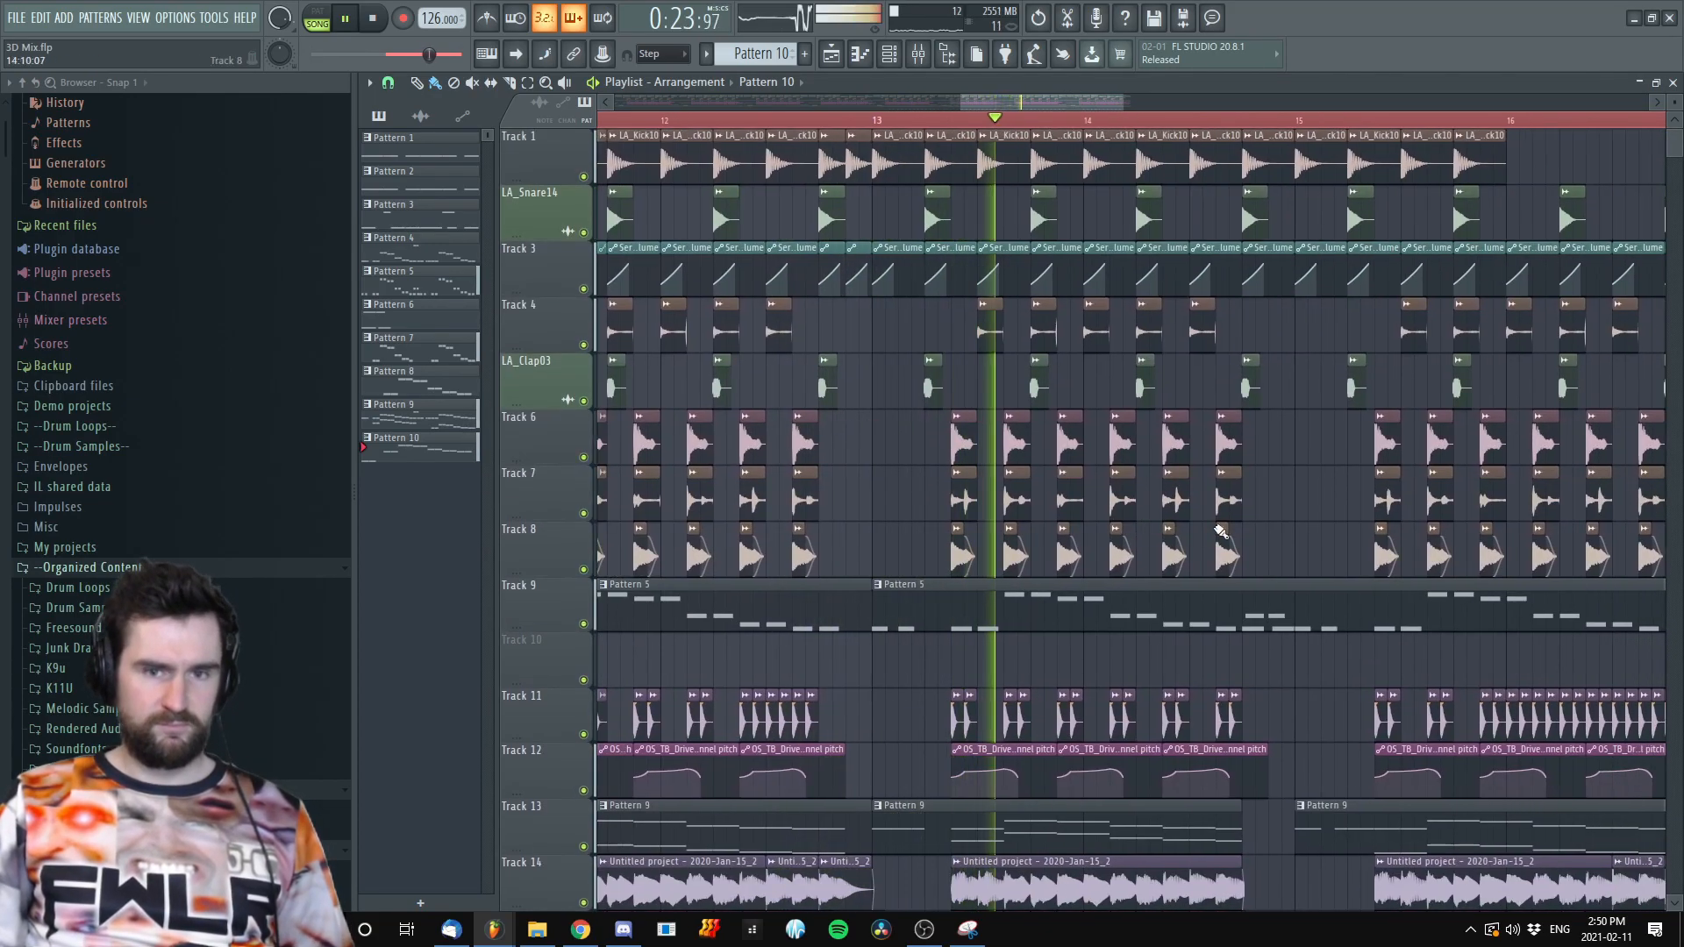
pyautogui.press('space')
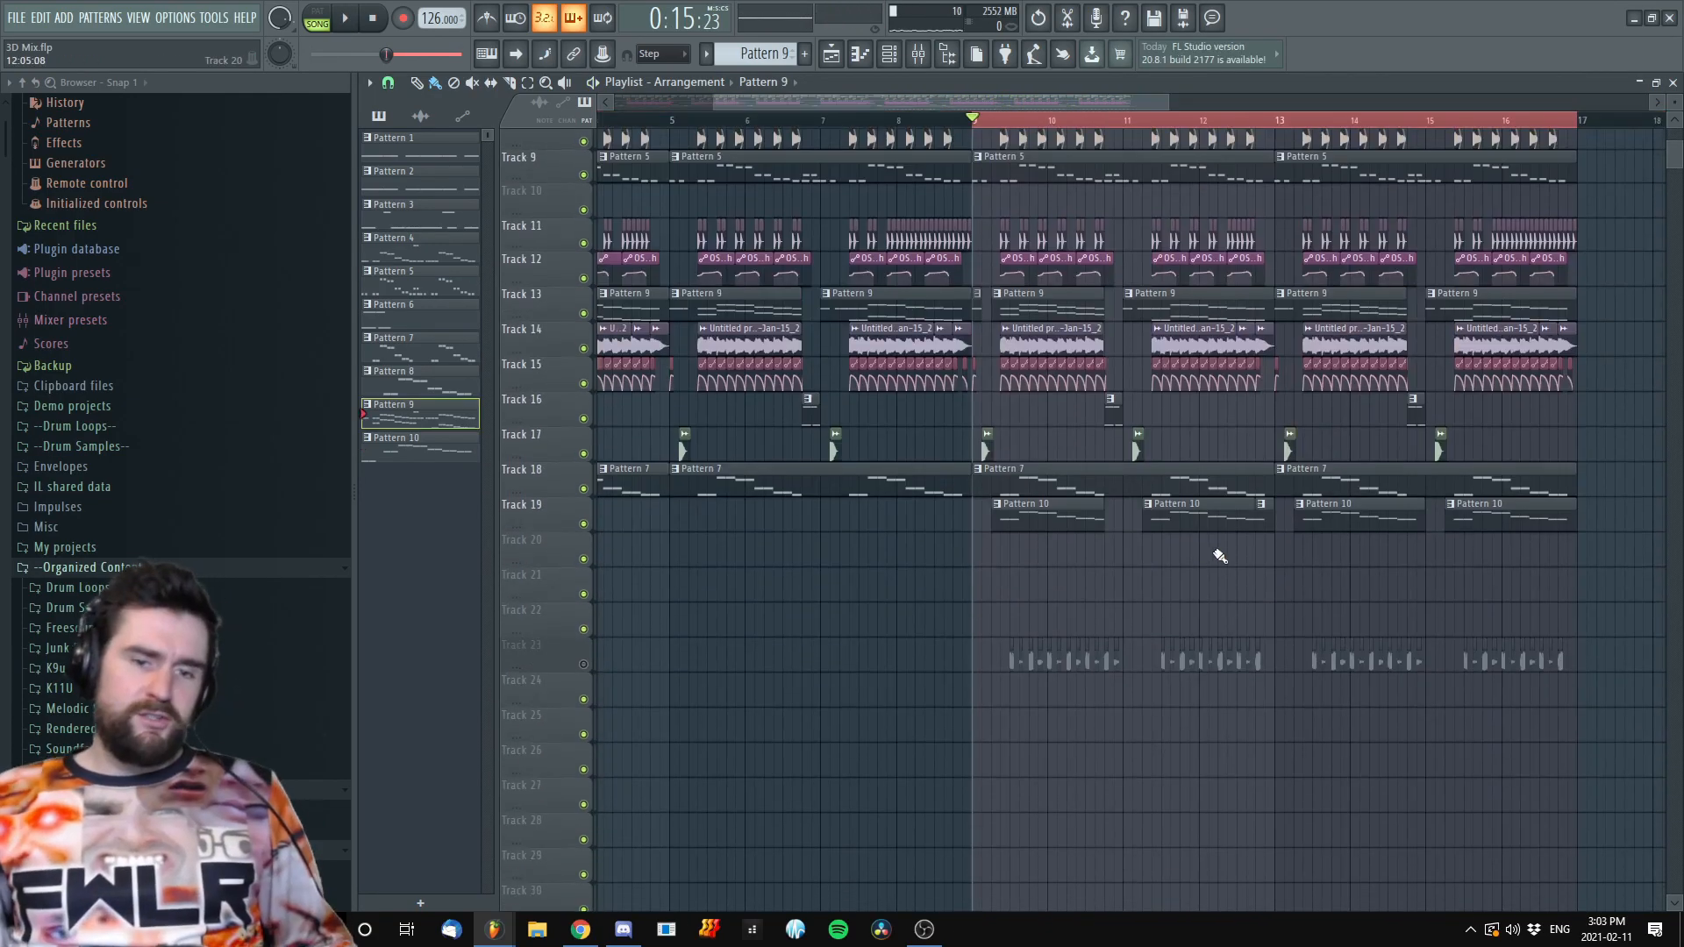
# Make band 1 of the angry Brass House EQ a high-pass near 60 Hz and try a band 3 boost during playback
pyautogui.scroll(-3, 1004, 699)
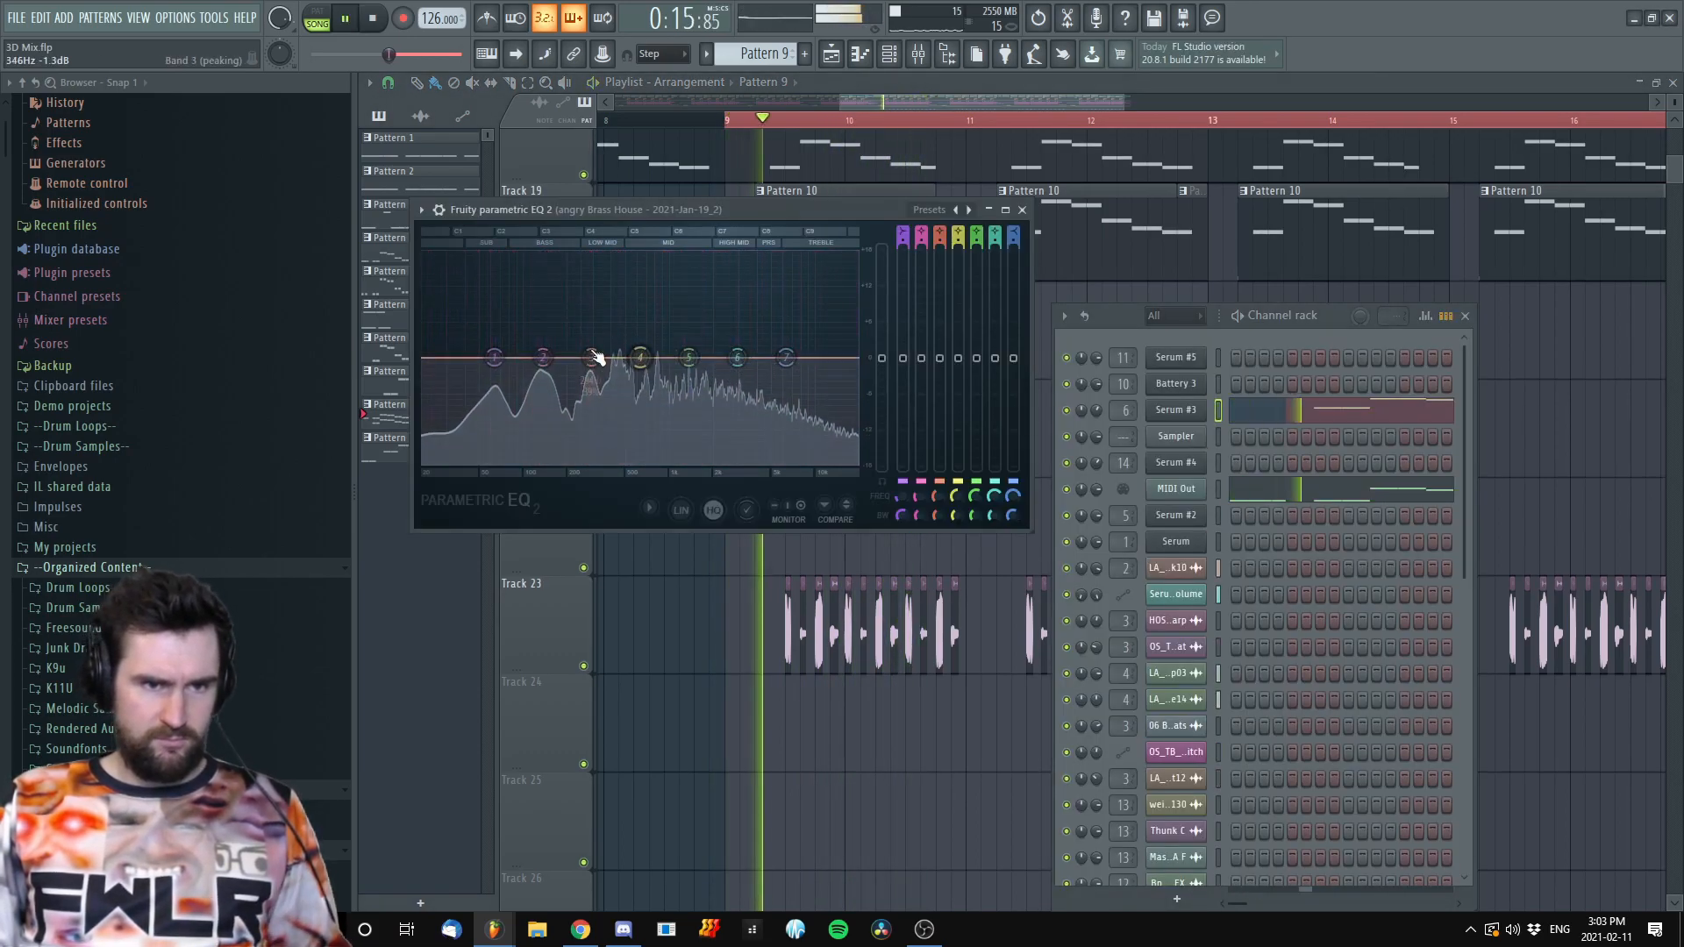
pyautogui.press('space')
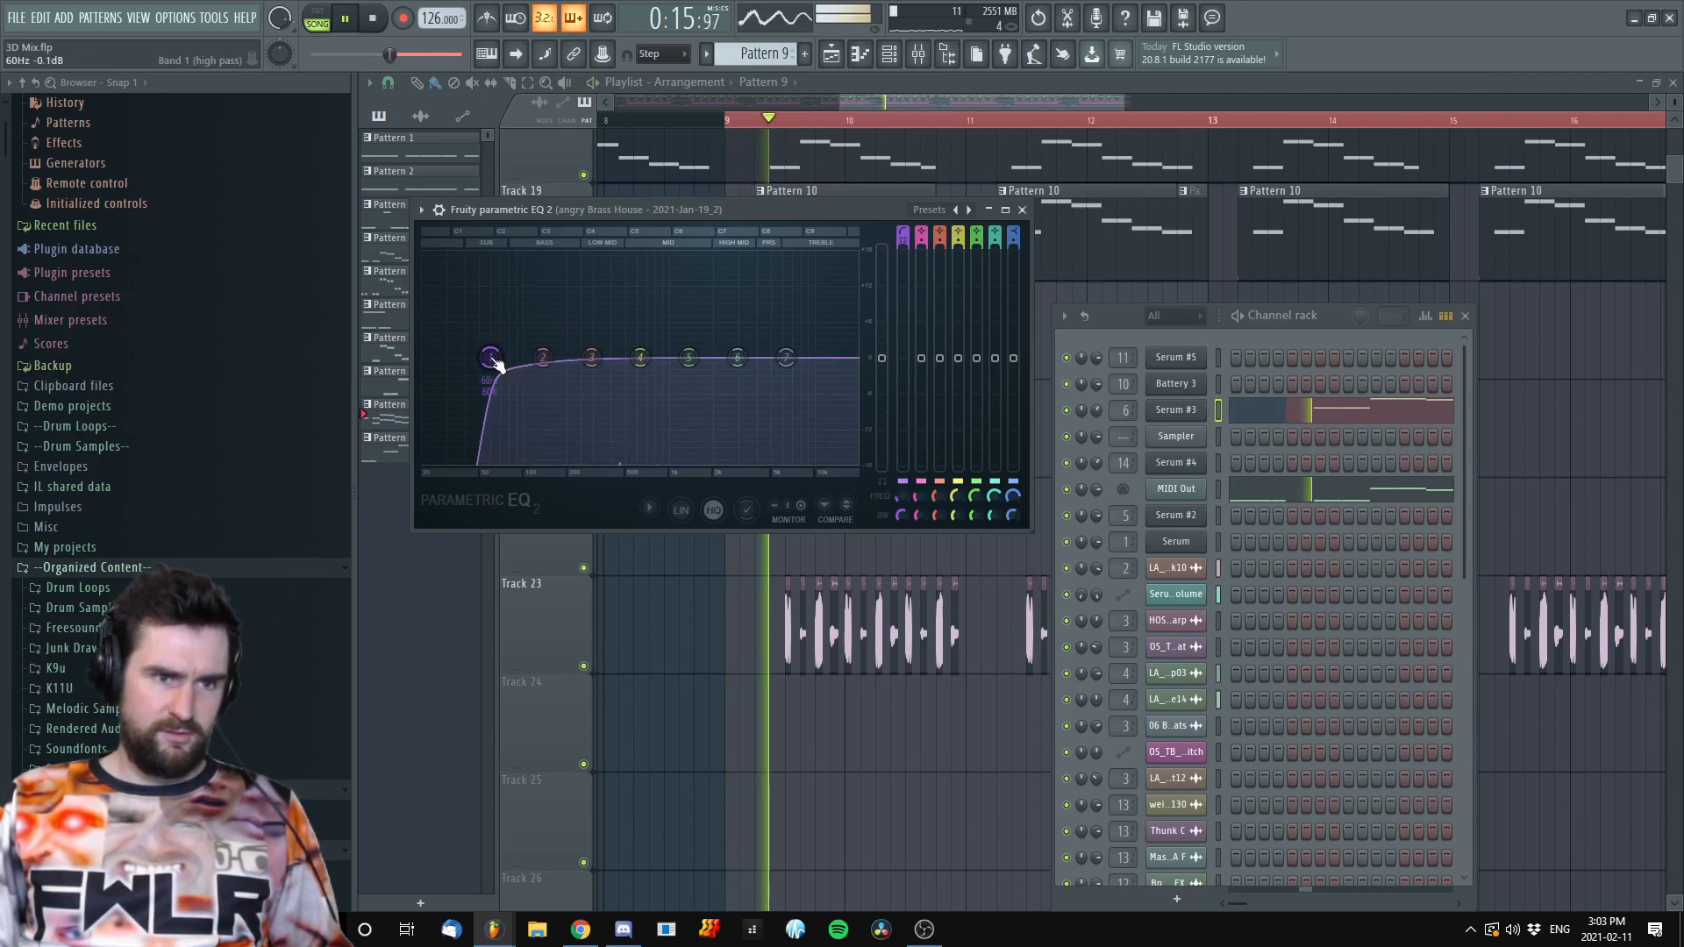
pyautogui.moveTo(493, 360); pyautogui.dragTo(485, 358)
pyautogui.moveTo(592, 358)
pyautogui.mouseDown()
pyautogui.moveTo(621, 401)
pyautogui.moveTo(603, 378)
pyautogui.moveTo(652, 362)
pyautogui.moveTo(601, 328)
pyautogui.mouseUp()
pyautogui.press('space')
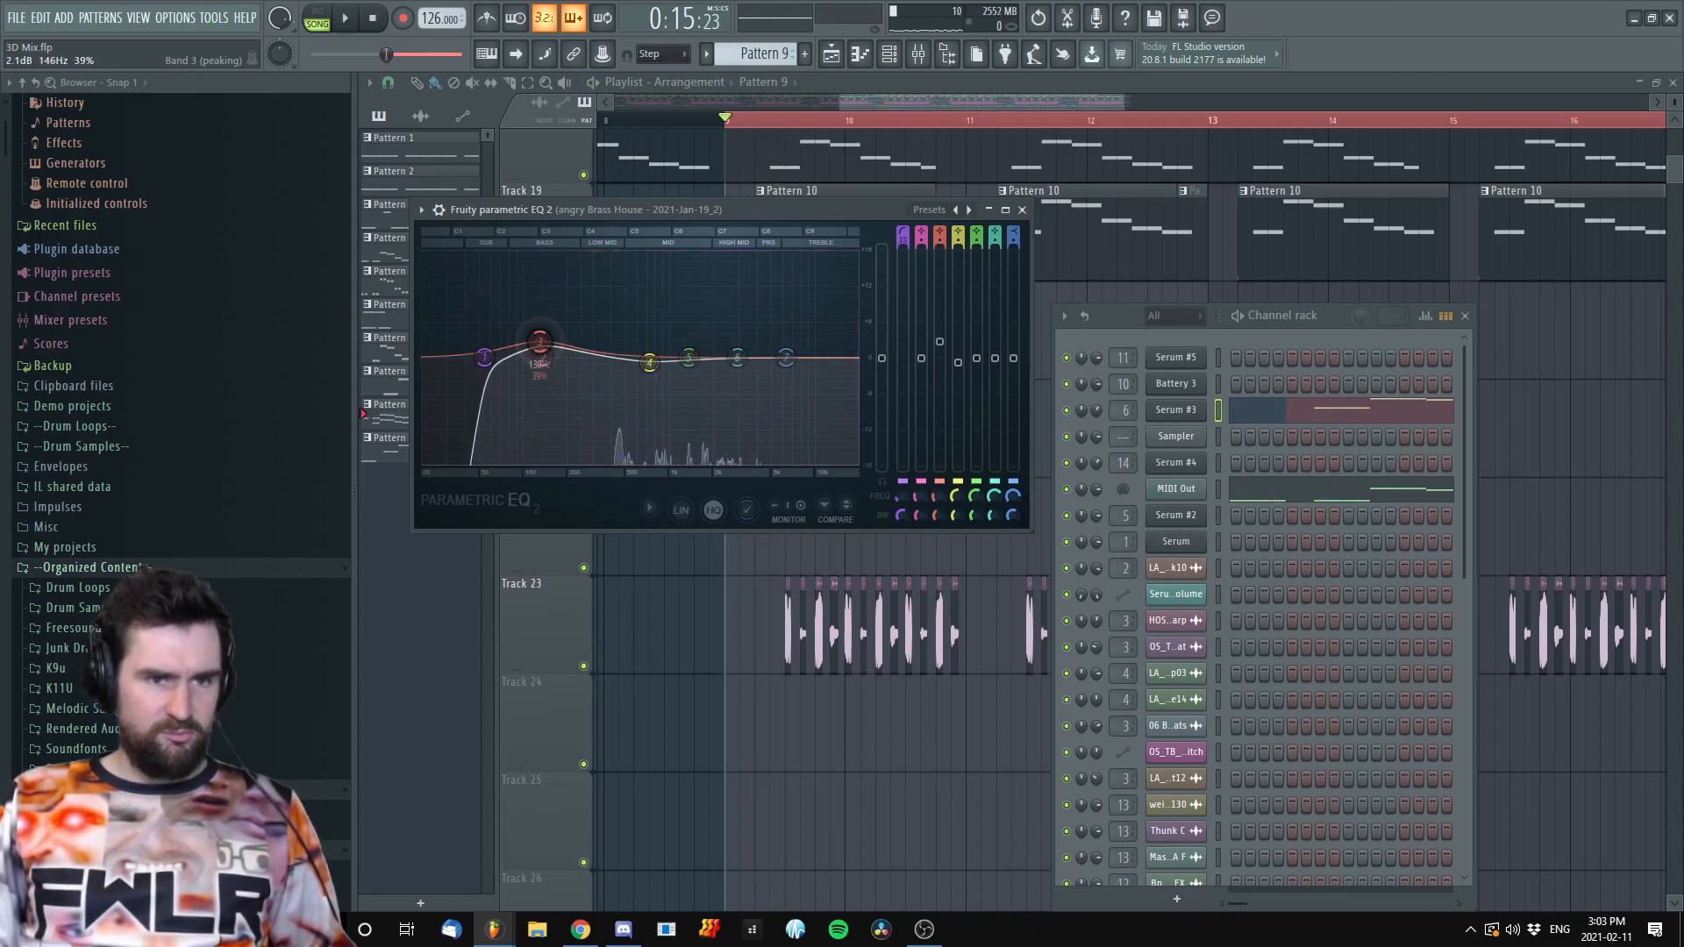
# Cut the low mids with band 3 around 264 Hz and gently boost the high end with band 6 during playback
pyautogui.moveTo(583, 306); pyautogui.dragTo(584, 405)
pyautogui.press('space')
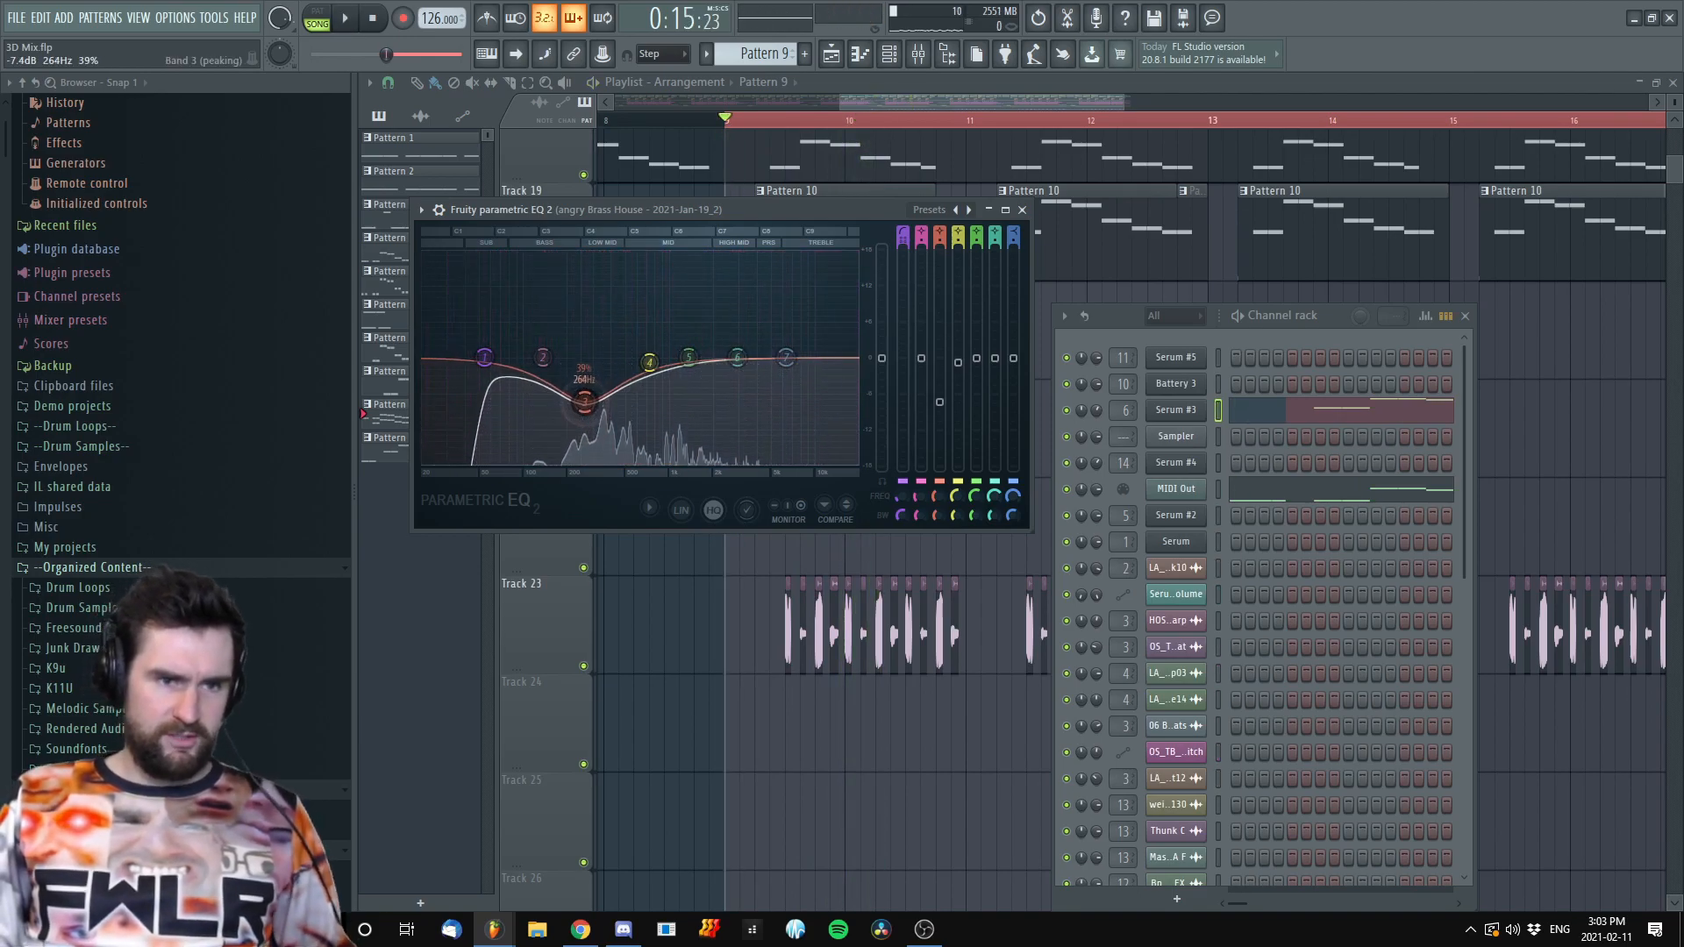
pyautogui.press('space')
pyautogui.moveTo(587, 395); pyautogui.dragTo(582, 388)
pyautogui.moveTo(737, 357)
pyautogui.mouseDown()
pyautogui.moveTo(788, 286)
pyautogui.moveTo(754, 347)
pyautogui.mouseUp()
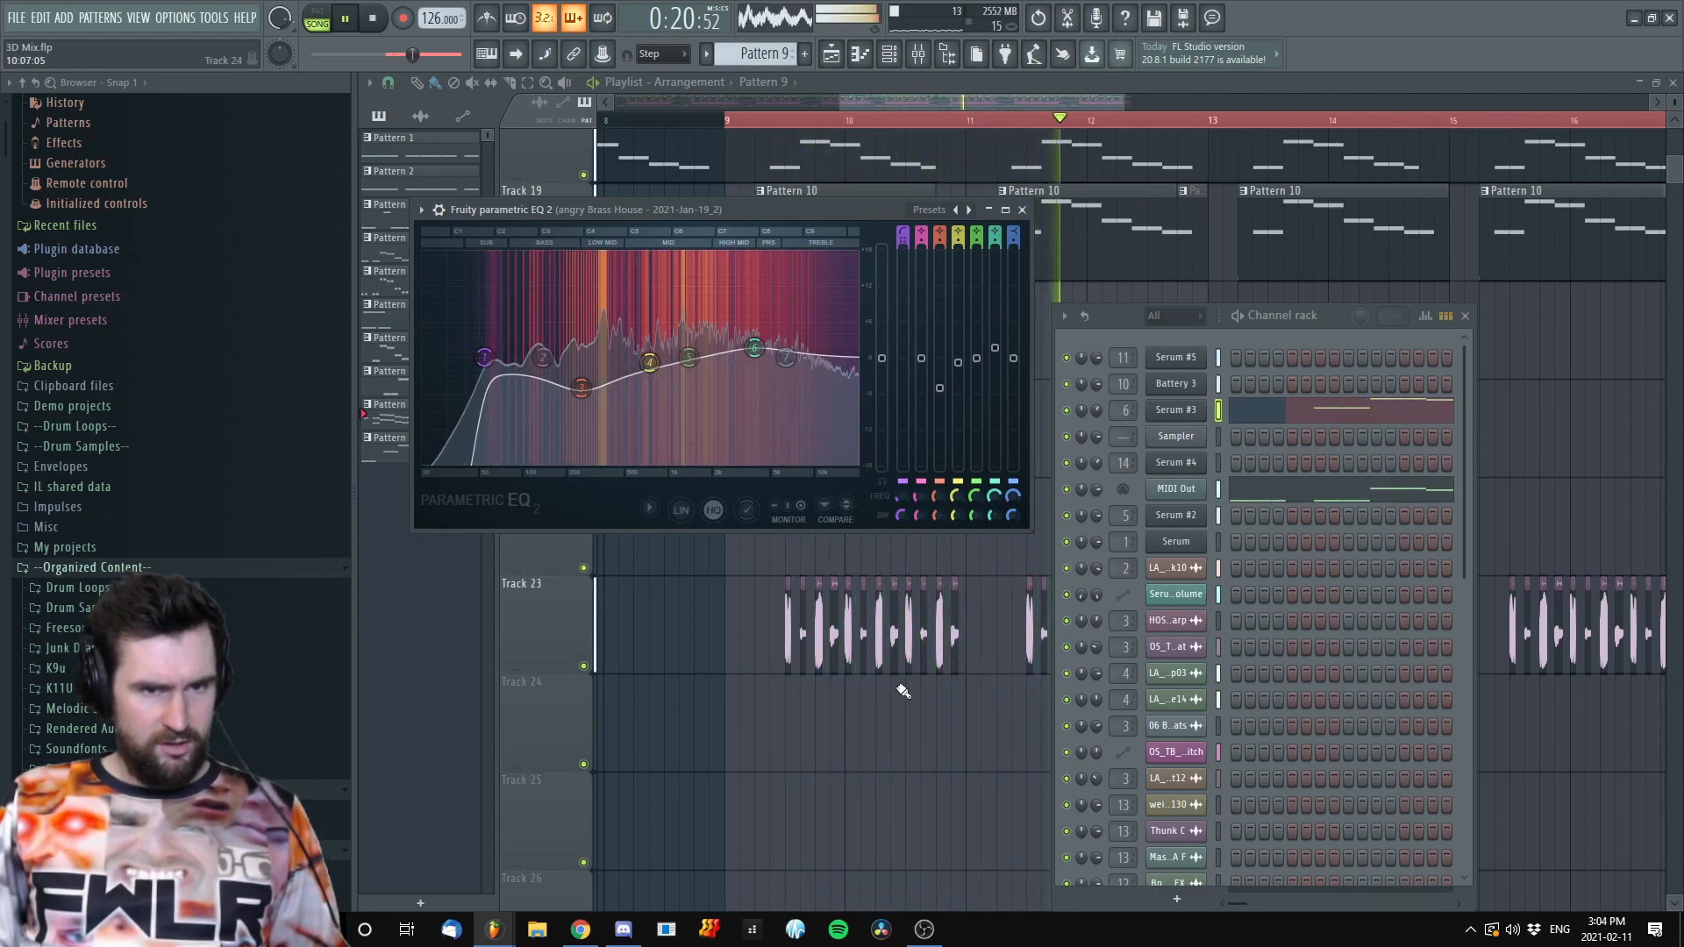
# Close the EQ and audition the track 23 clips against the arrangement
pyautogui.middleClick(948, 694)
pyautogui.scroll(-4, 886, 702)
pyautogui.moveTo(976, 518); pyautogui.dragTo(1132, 323)
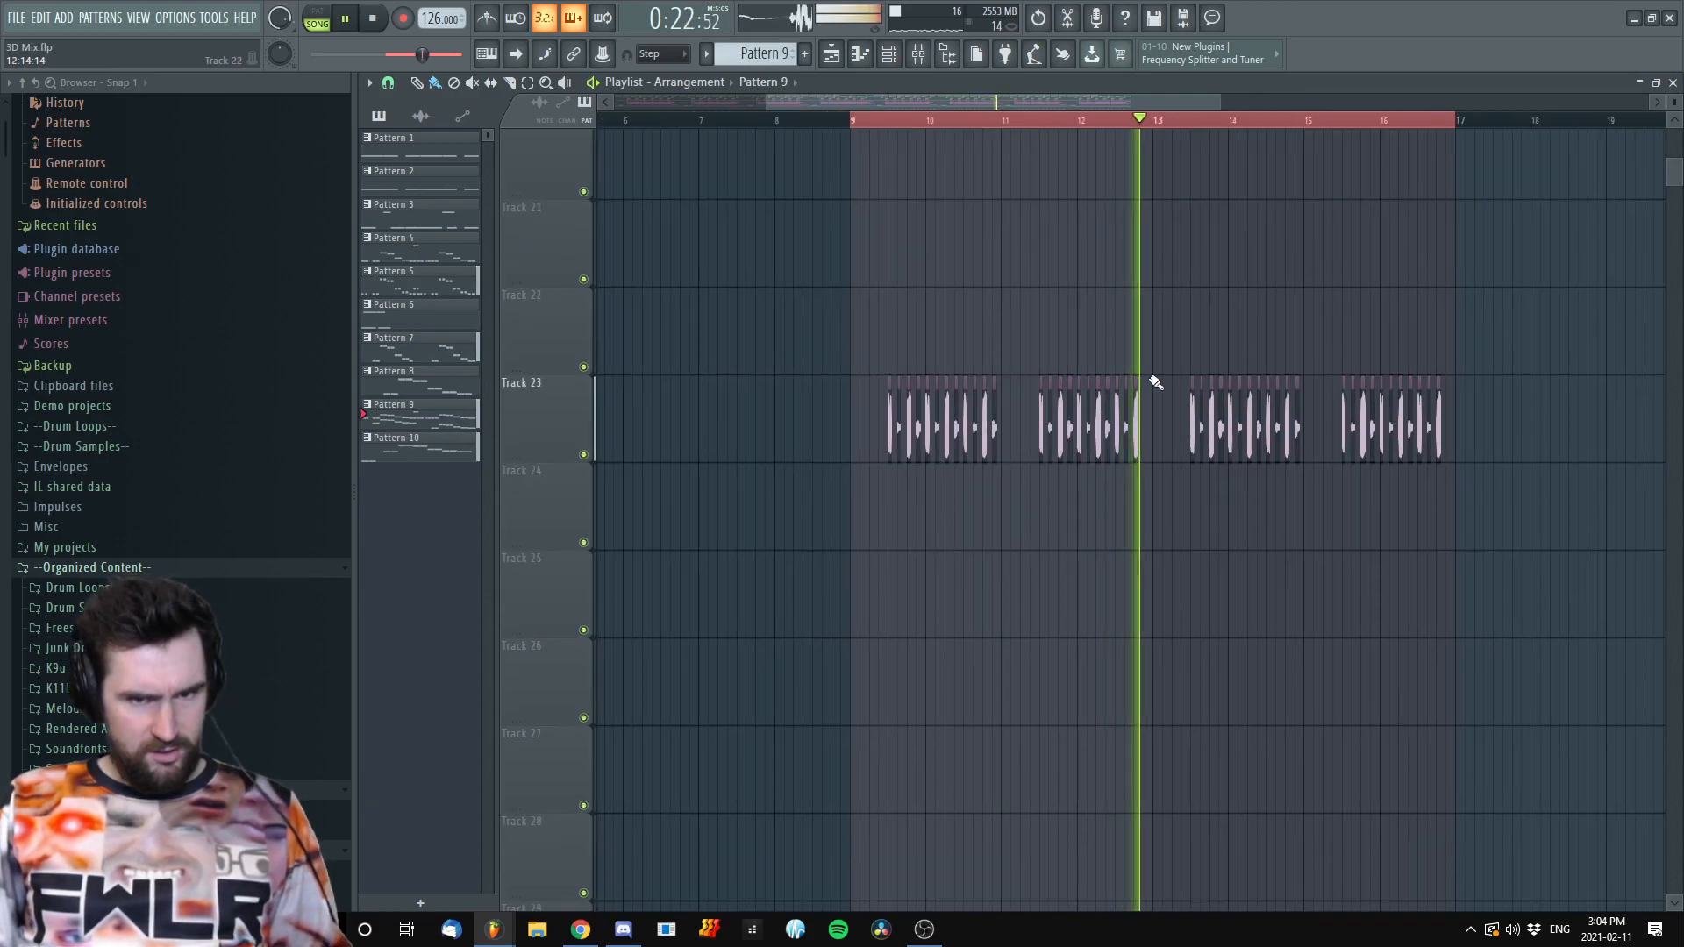
pyautogui.scroll(-2, 1175, 478)
pyautogui.press('space')
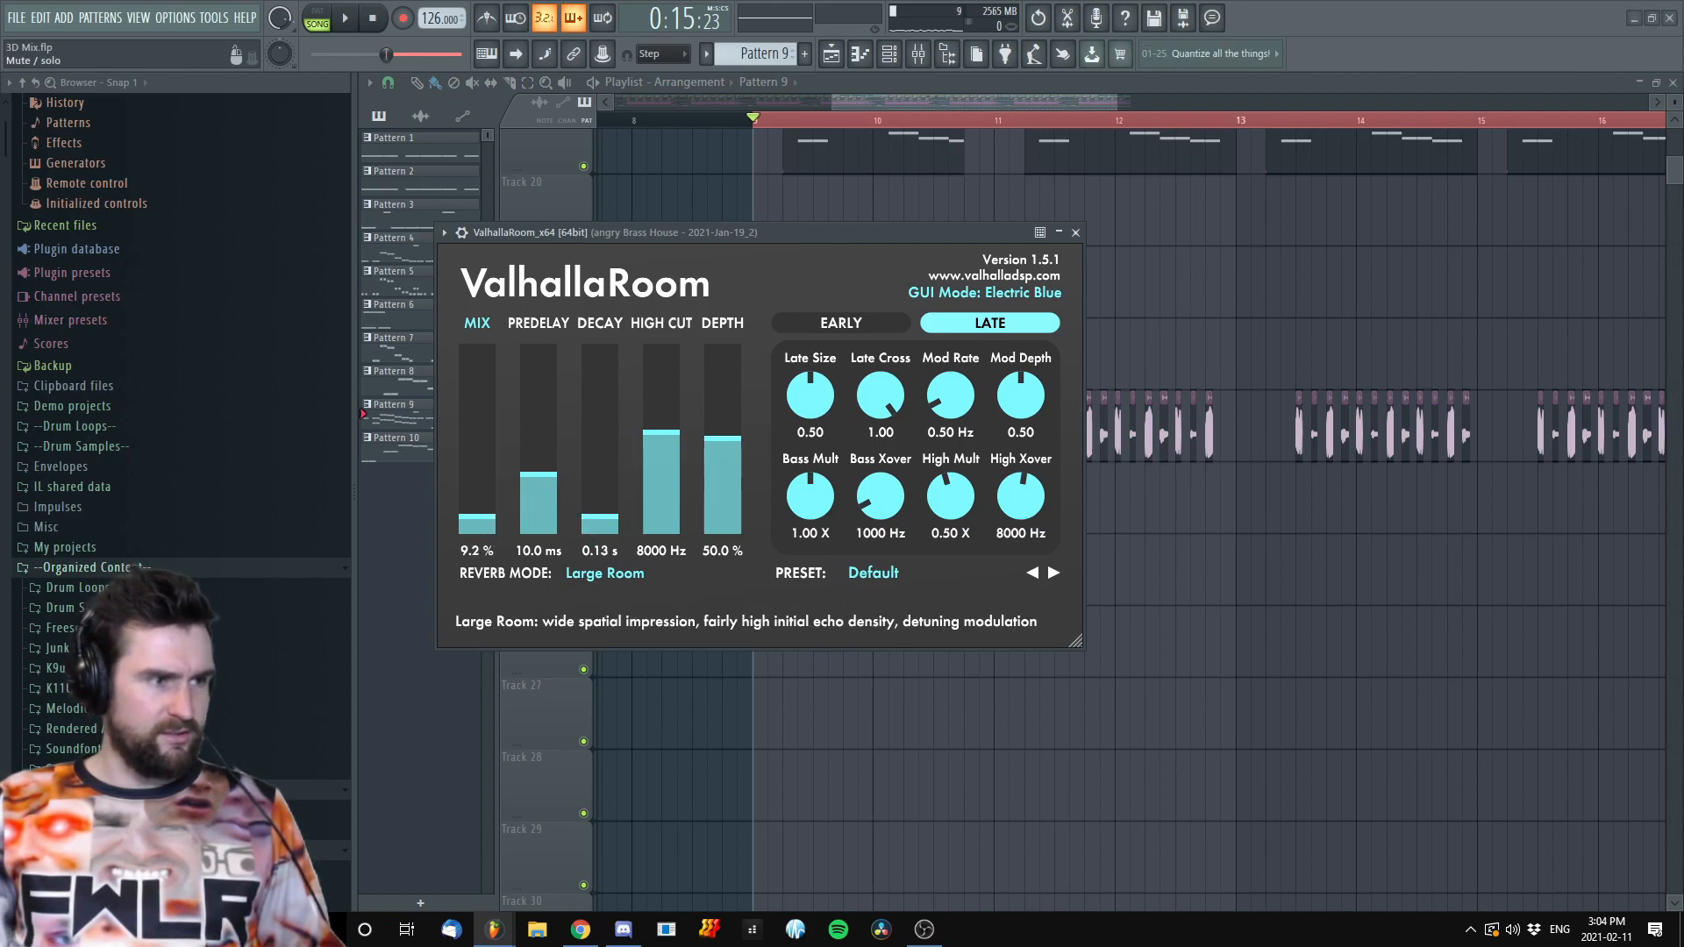
# Audition the ValhallaRoom reverb on the angry Brass House layer during playback and move its window aside
pyautogui.press('space')
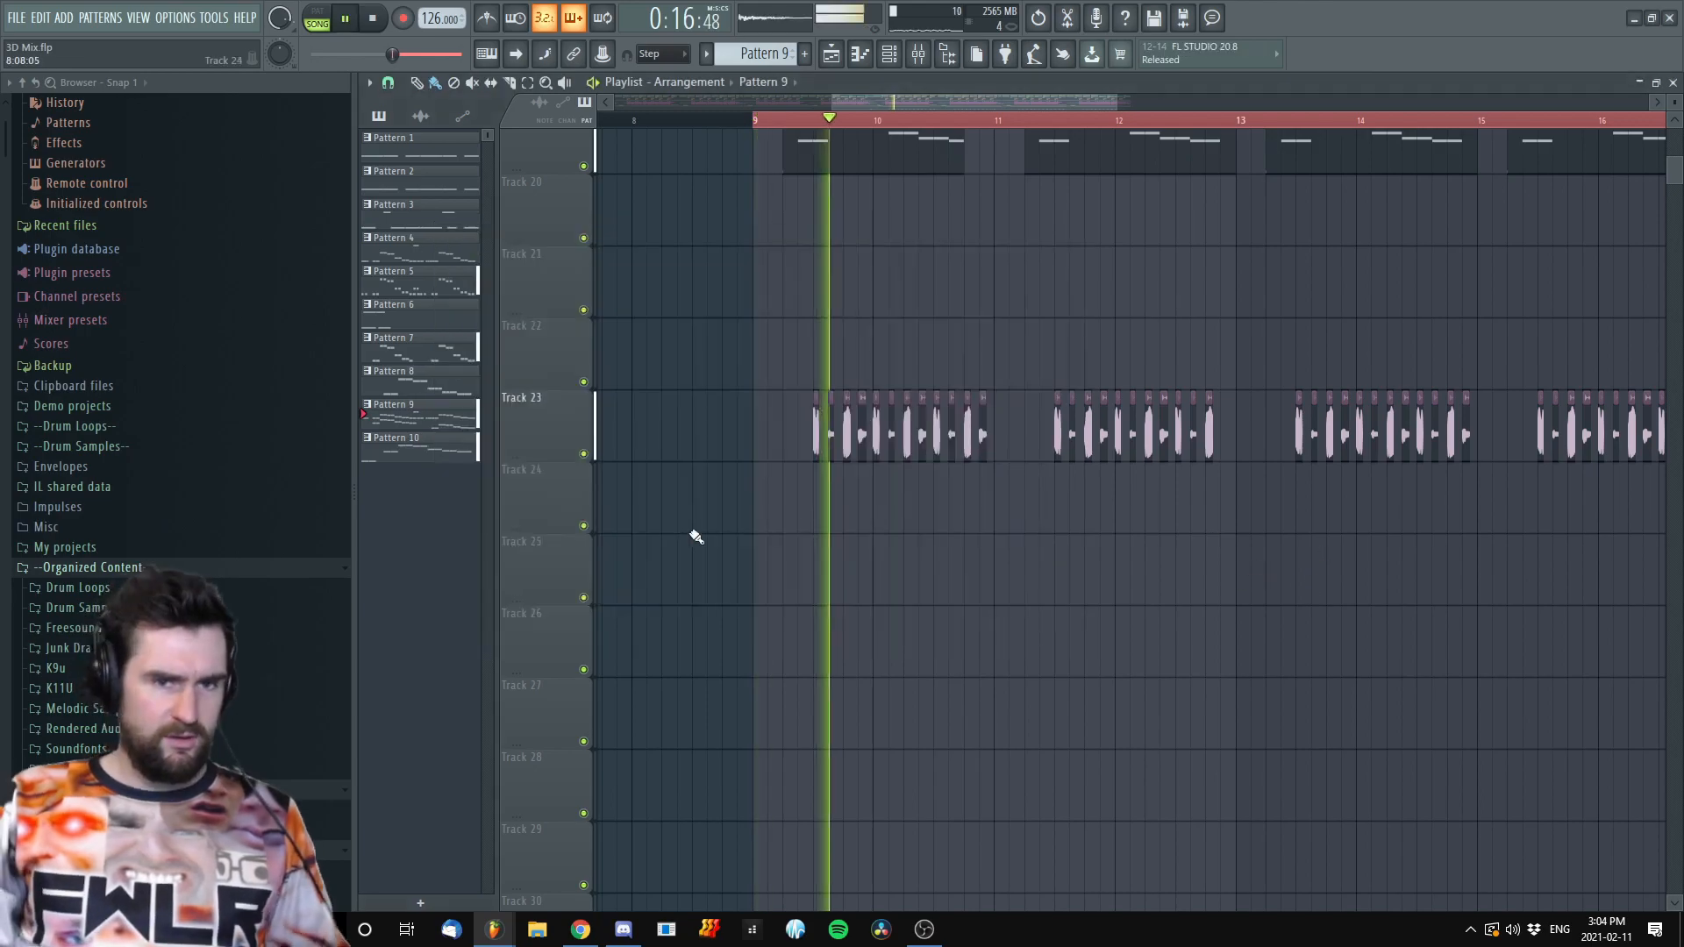
pyautogui.press('Tab')
pyautogui.press('Tab')
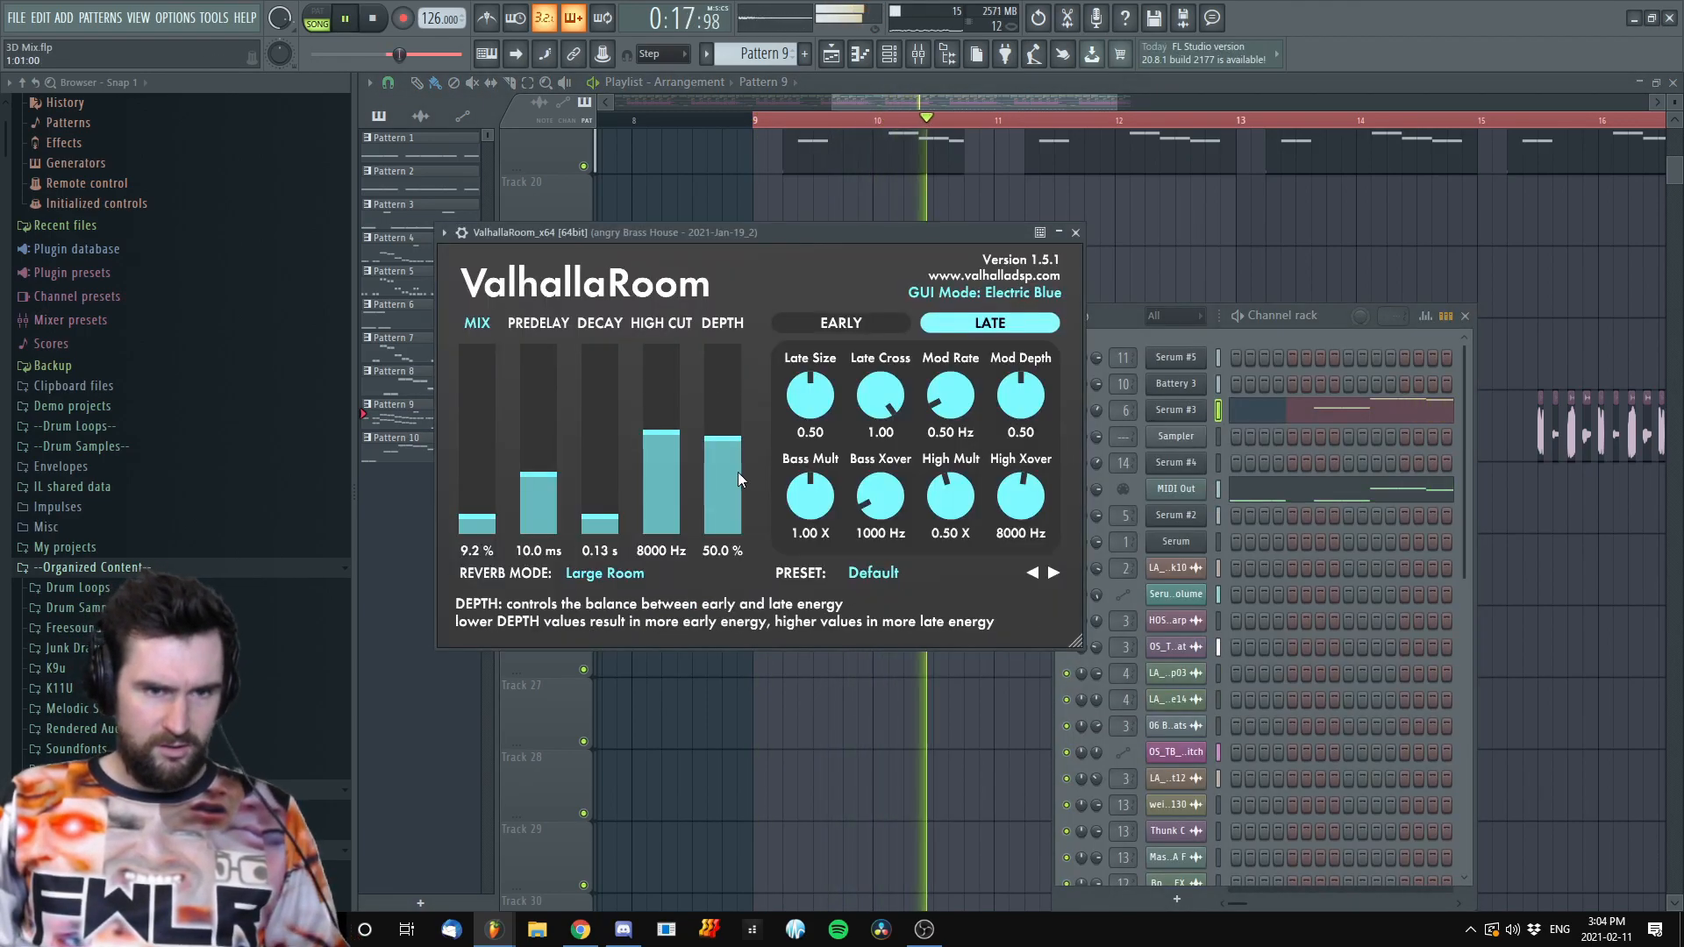
pyautogui.press('space')
pyautogui.moveTo(650, 482)
pyautogui.mouseDown()
pyautogui.moveTo(665, 460)
pyautogui.moveTo(665, 479)
pyautogui.mouseUp()
pyautogui.moveTo(729, 231); pyautogui.dragTo(1128, 313)
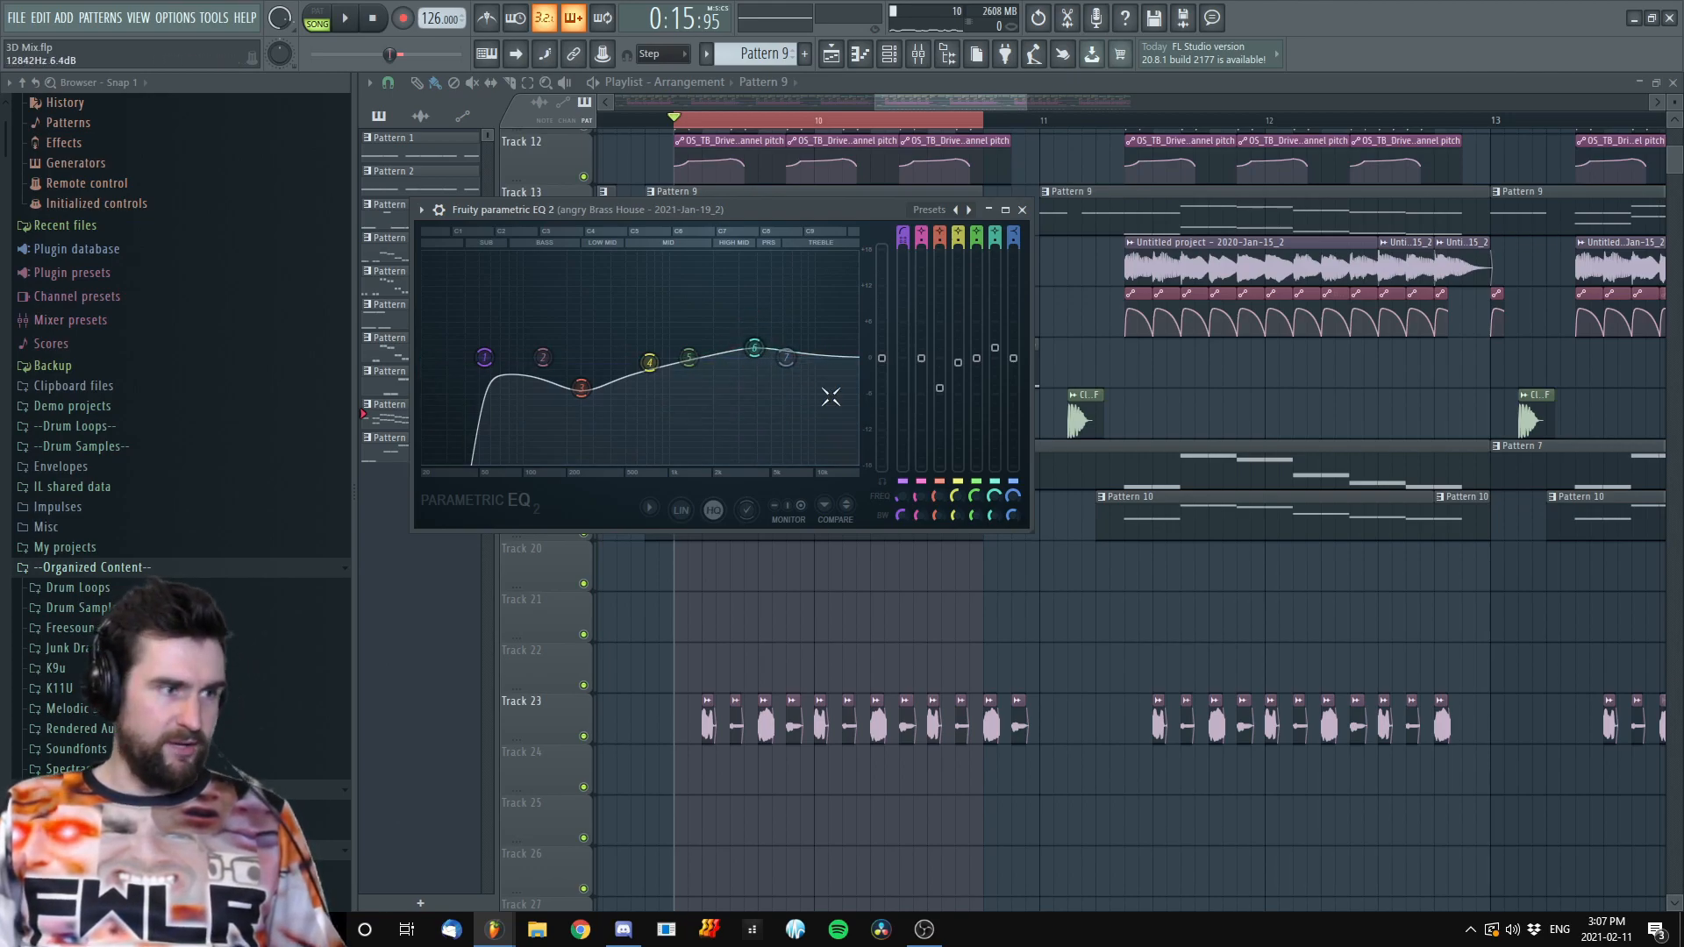
# Close the angry Brass House EQ and look over the whole playlist around the track 23 layer
pyautogui.press('Escape')
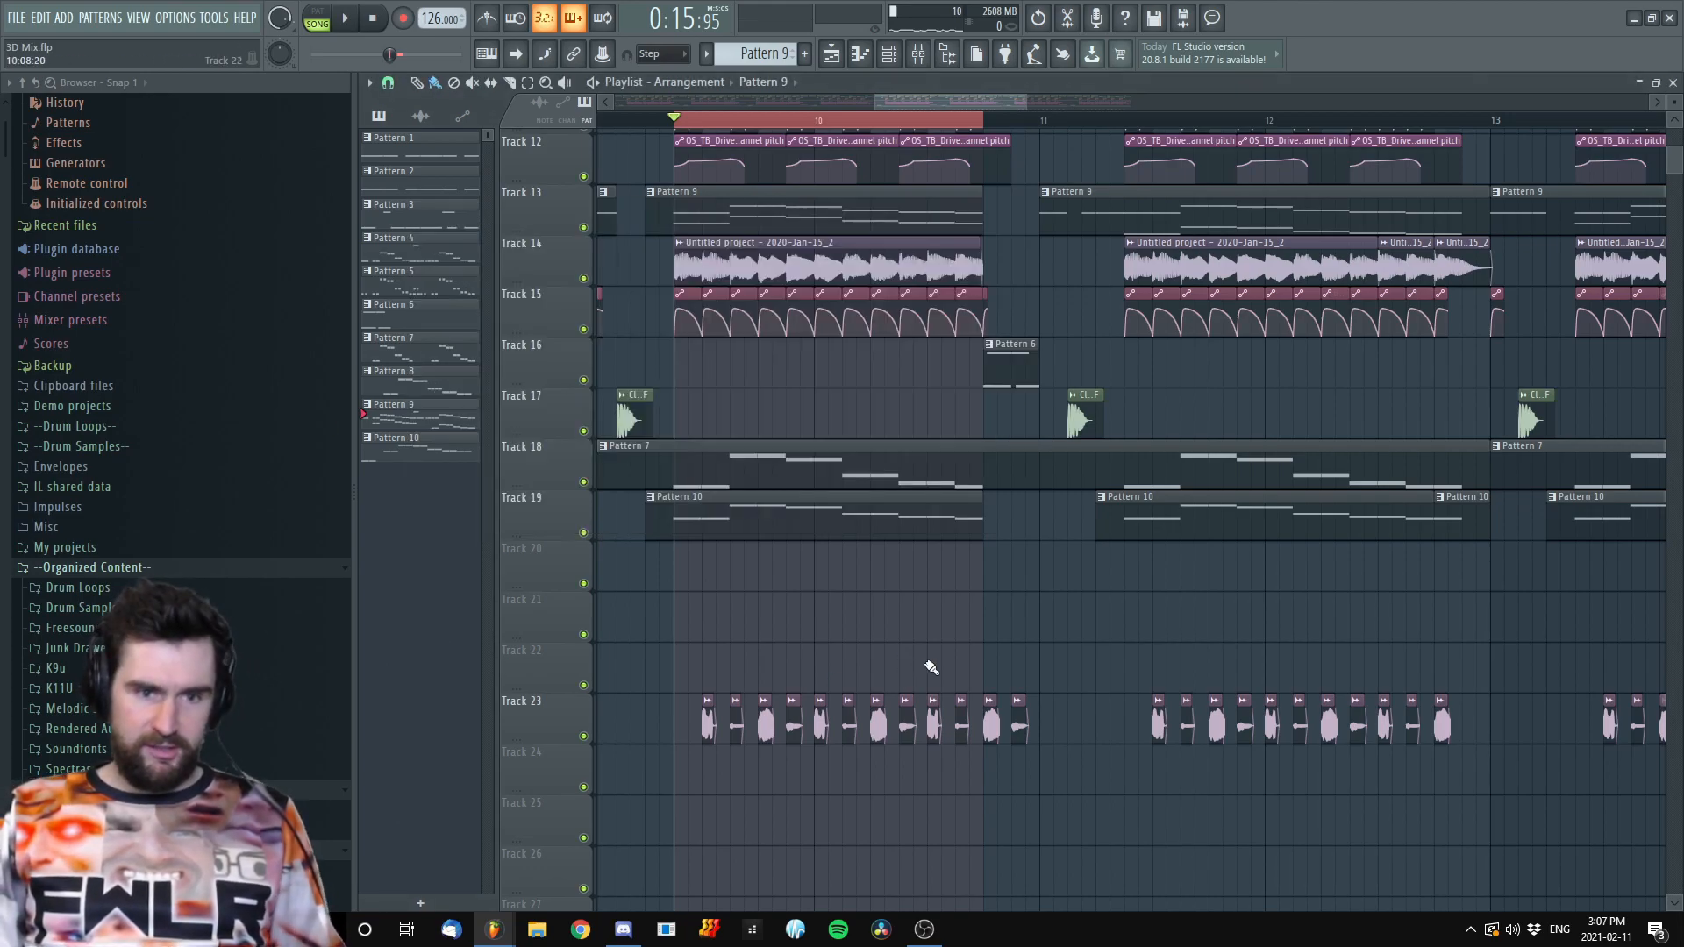
pyautogui.scroll(-2, 930, 659)
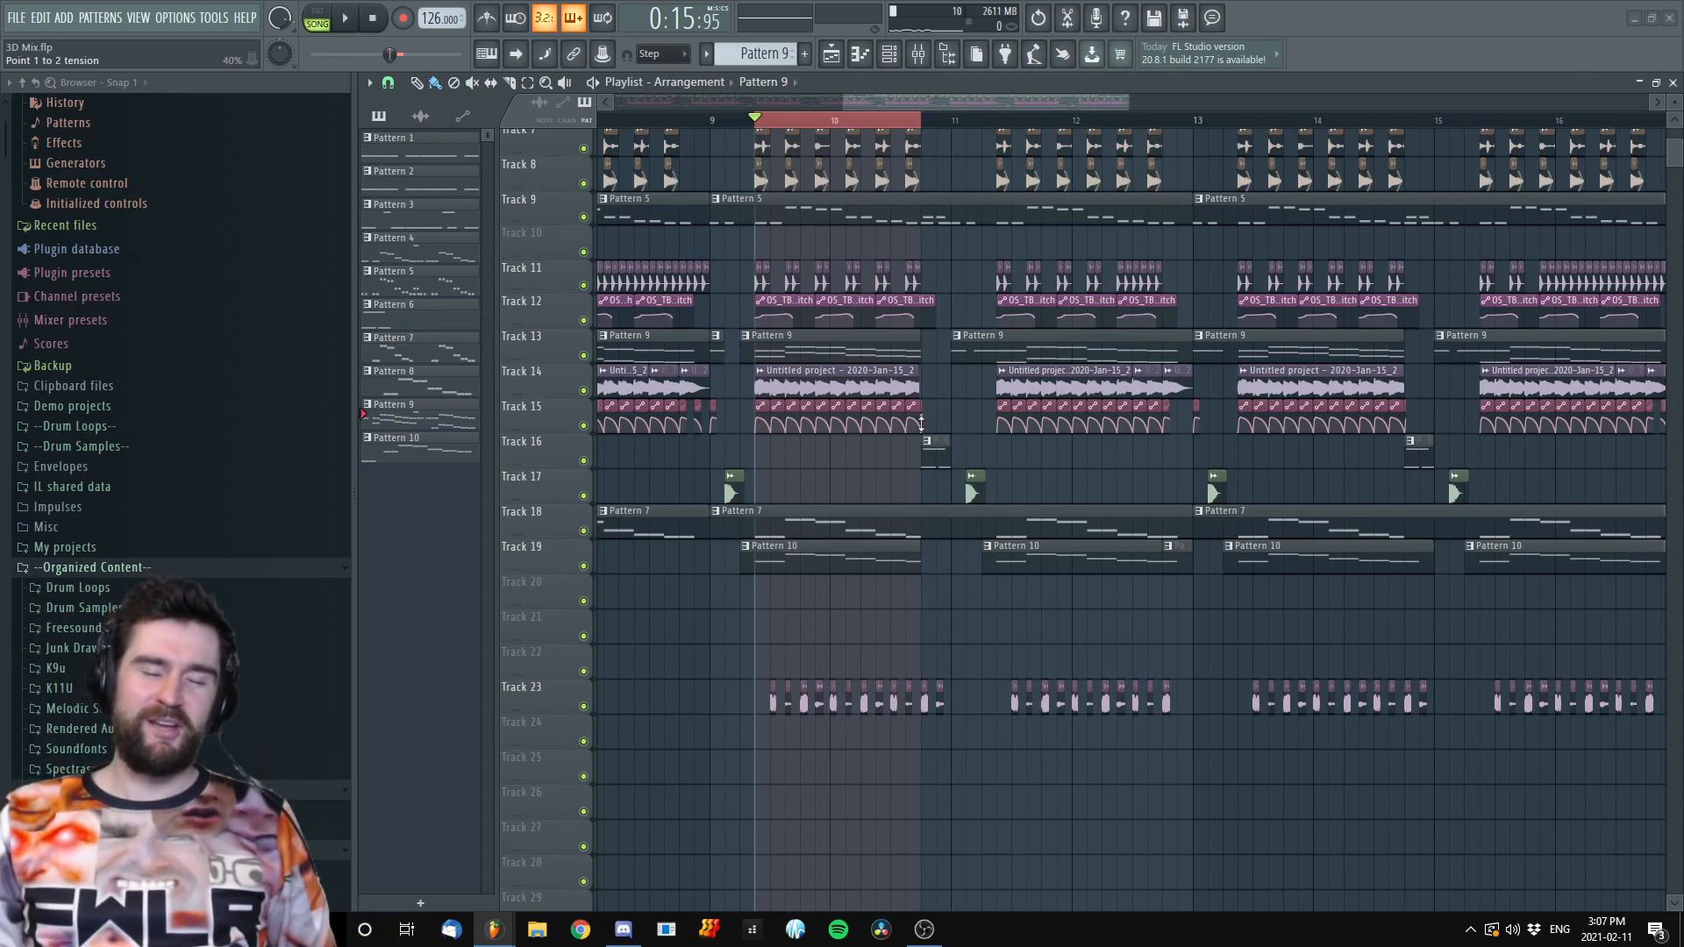
pyautogui.scroll(4, 1088, 404)
pyautogui.scroll(-4, 1054, 487)
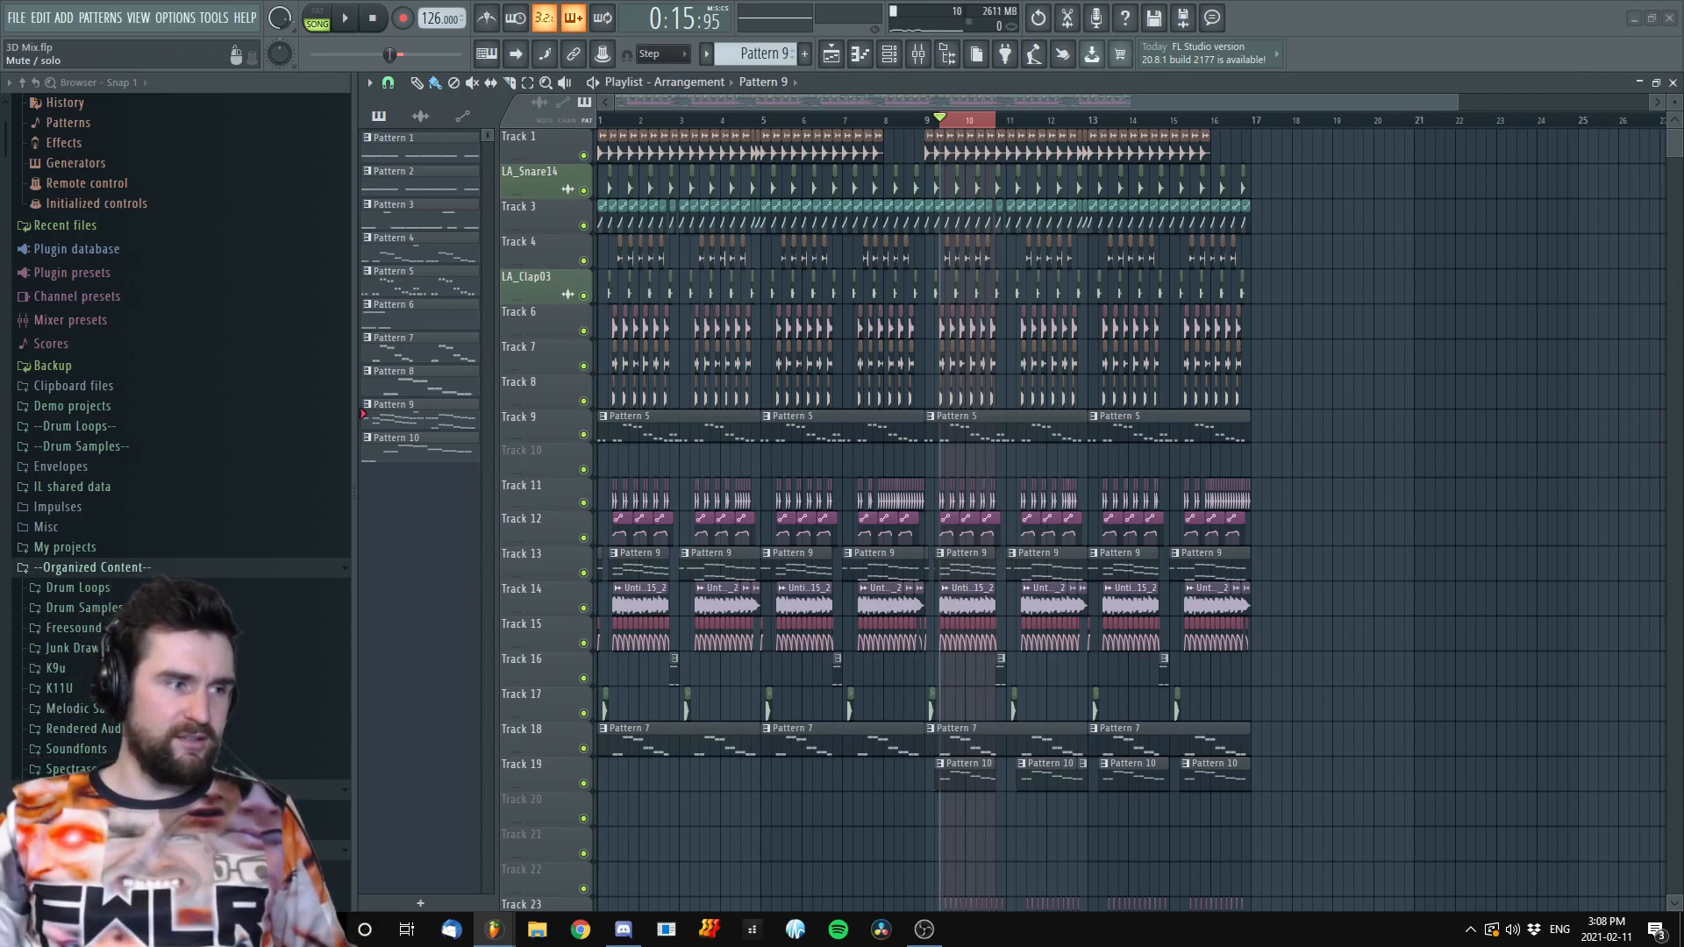
# Play the selected section from bar 9 with track 23 included, clear the clip selection and stop playback
pyautogui.moveTo(1491, 562); pyautogui.dragTo(1491, 530)
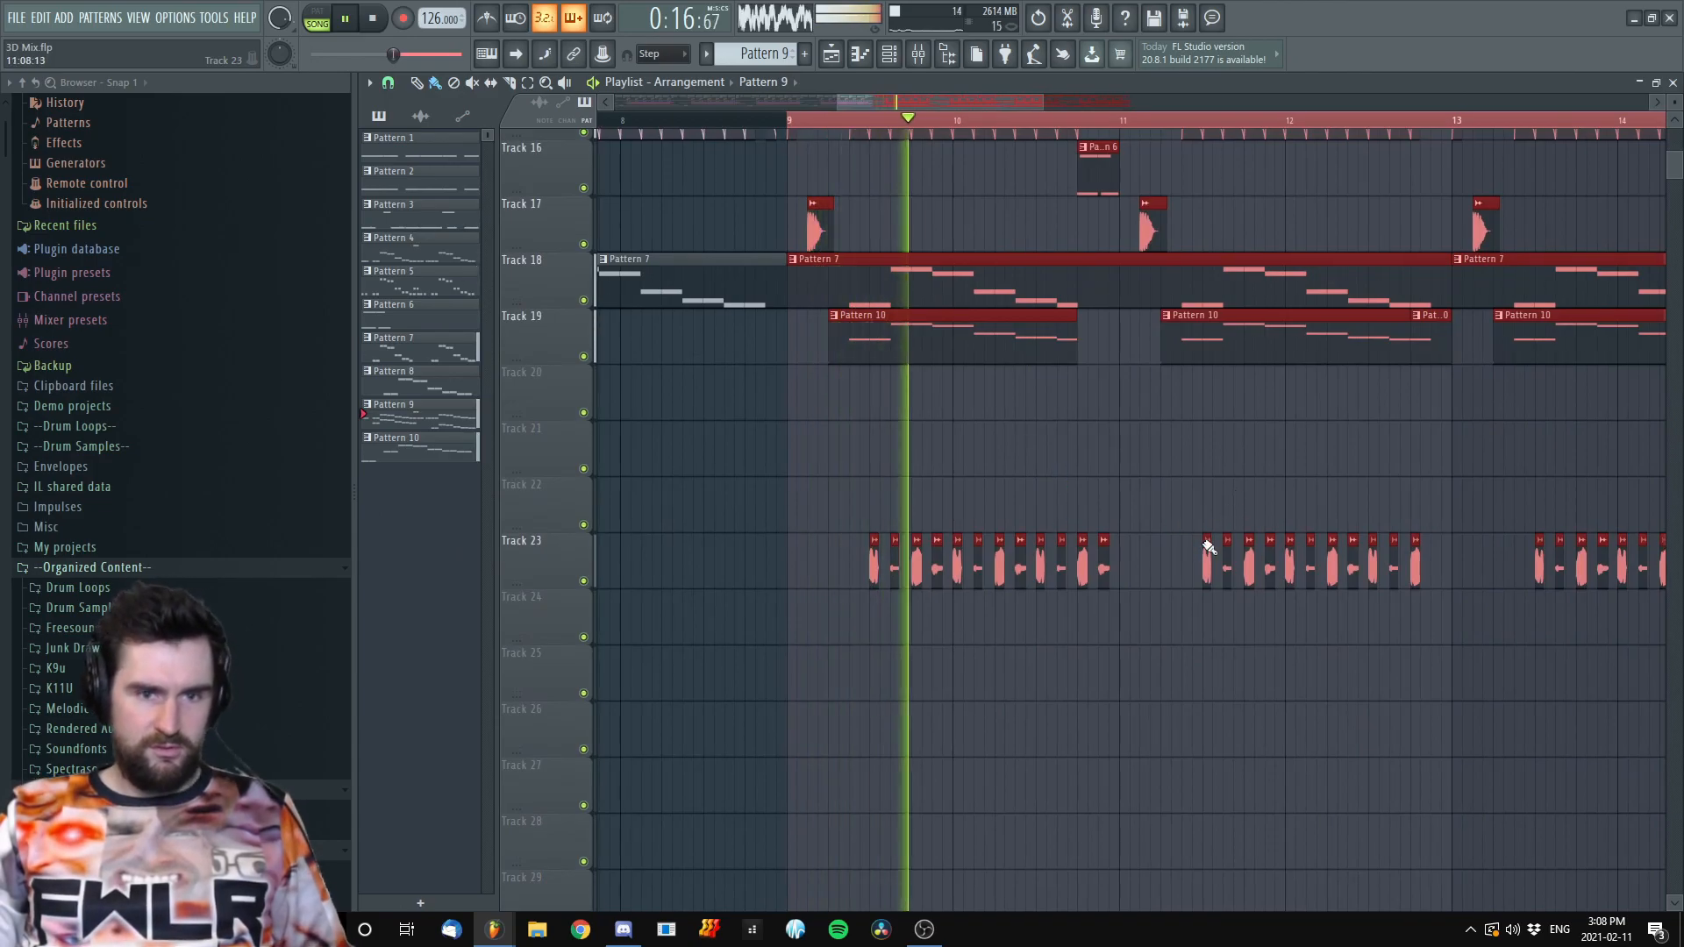
pyautogui.moveTo(1179, 457); pyautogui.dragTo(1088, 437)
pyautogui.scroll(-2, 1131, 474)
pyautogui.scroll(6, 1167, 491)
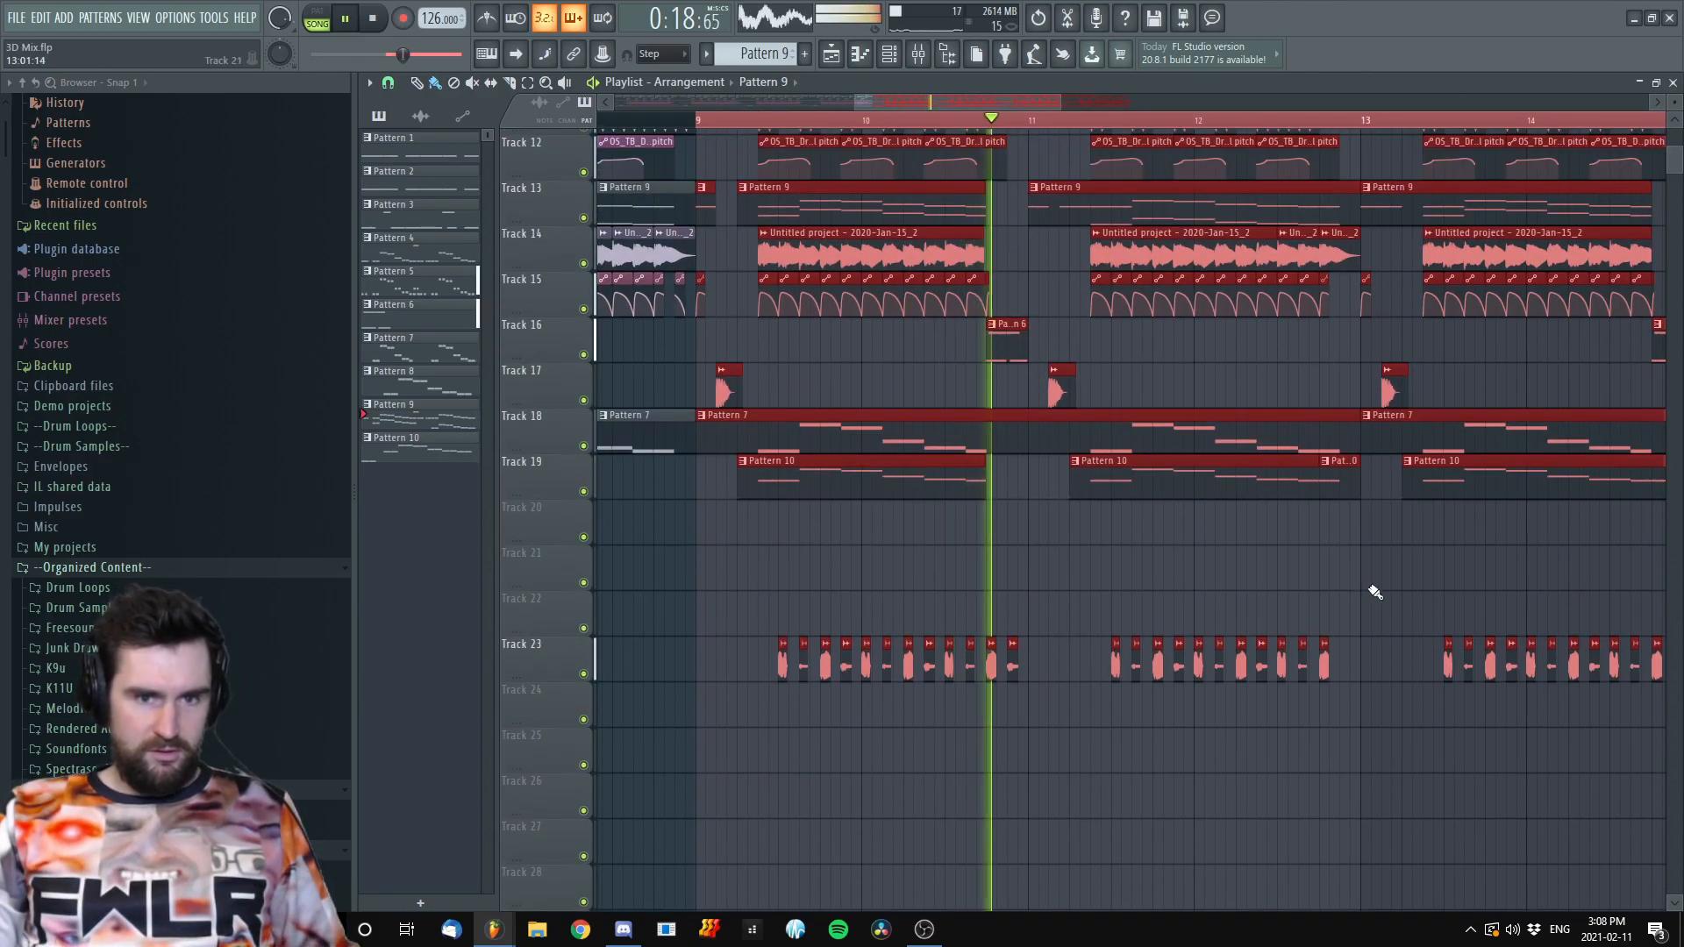
pyautogui.click(1377, 625)
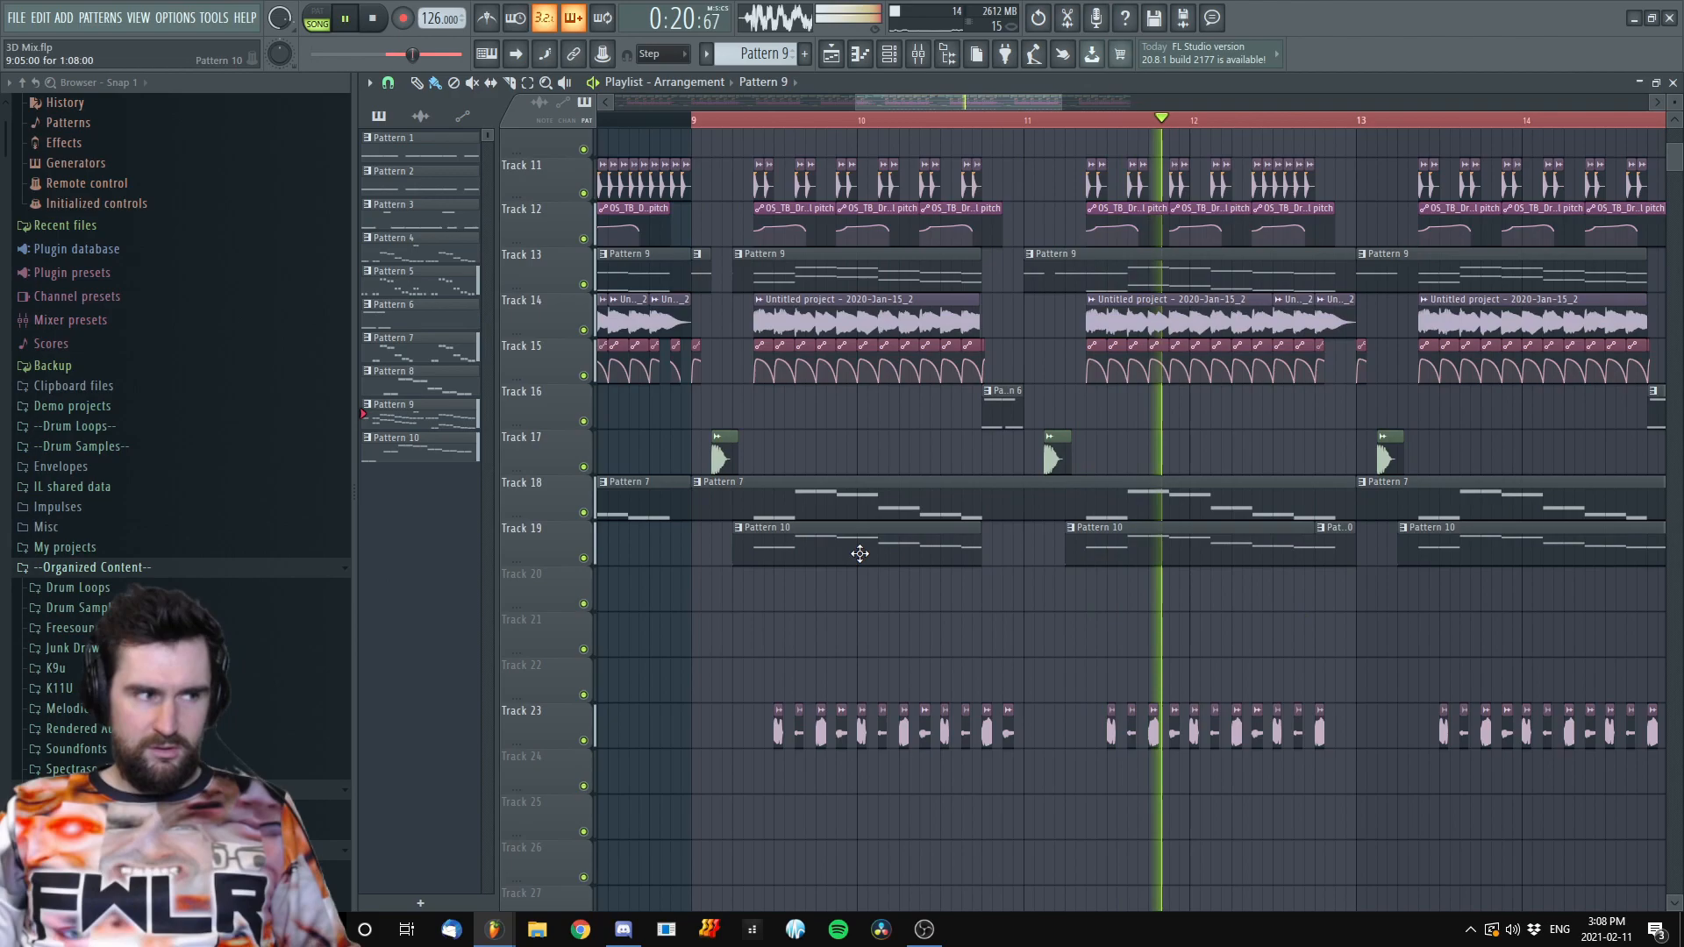
pyautogui.press('space')
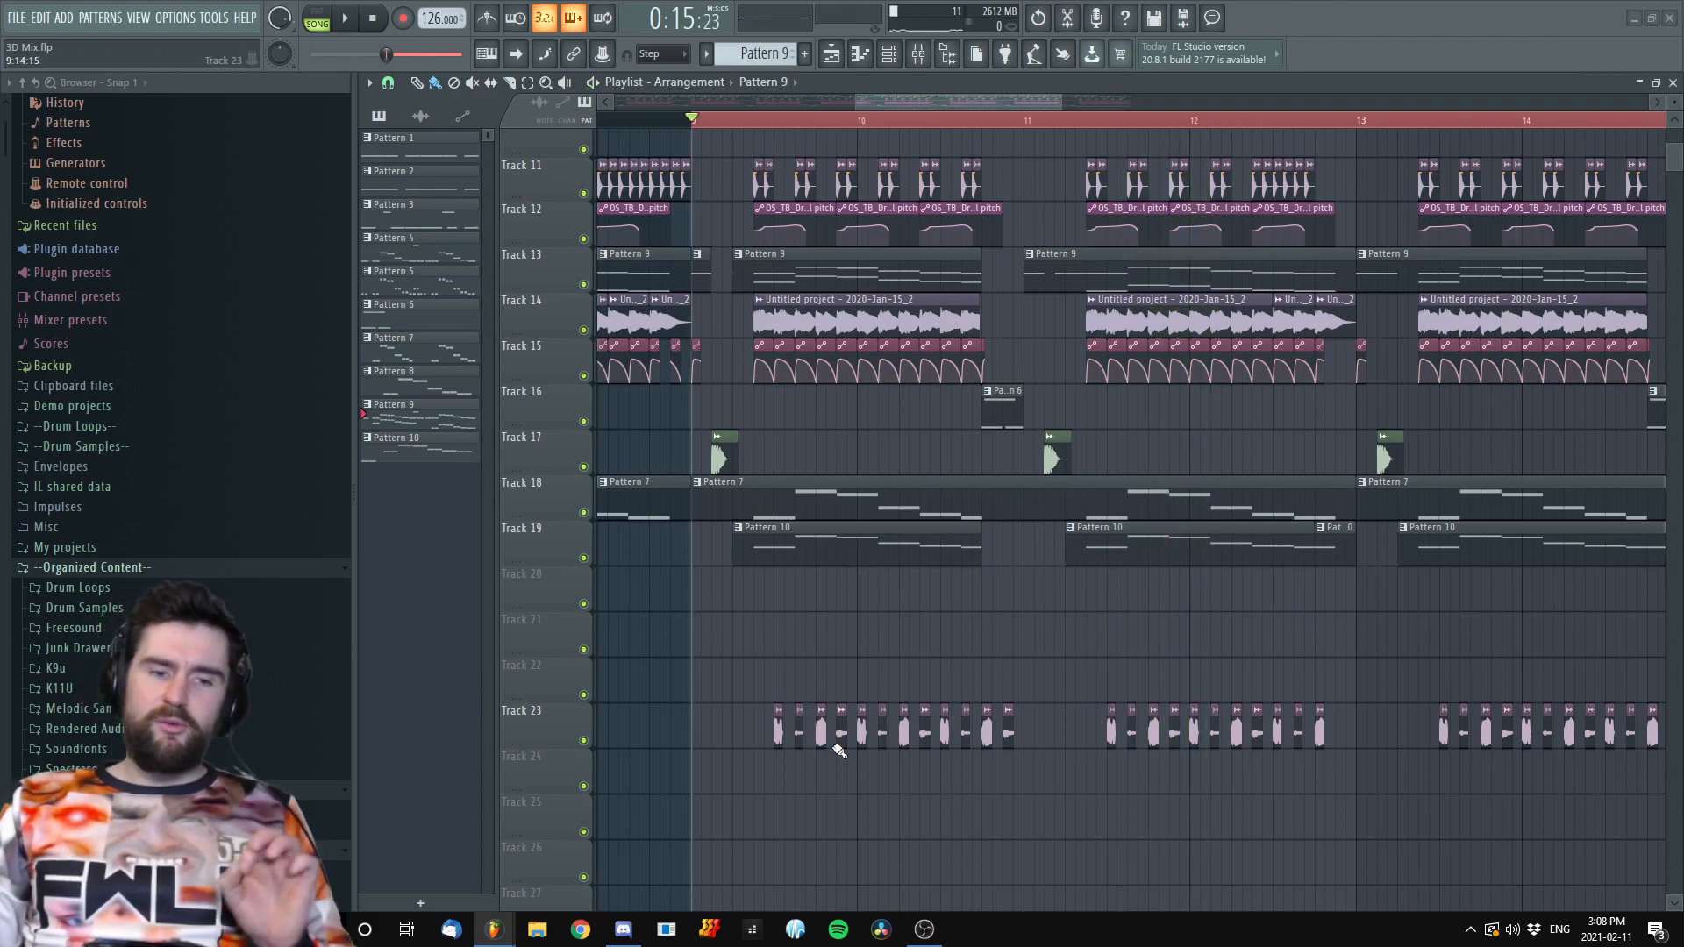
# Lower the main level of the angry Brass House EQ to about -3.9 dB during playback and close it
pyautogui.keyDown('ctrl'); pyautogui.scroll(6, 772, 735); pyautogui.keyUp('ctrl')
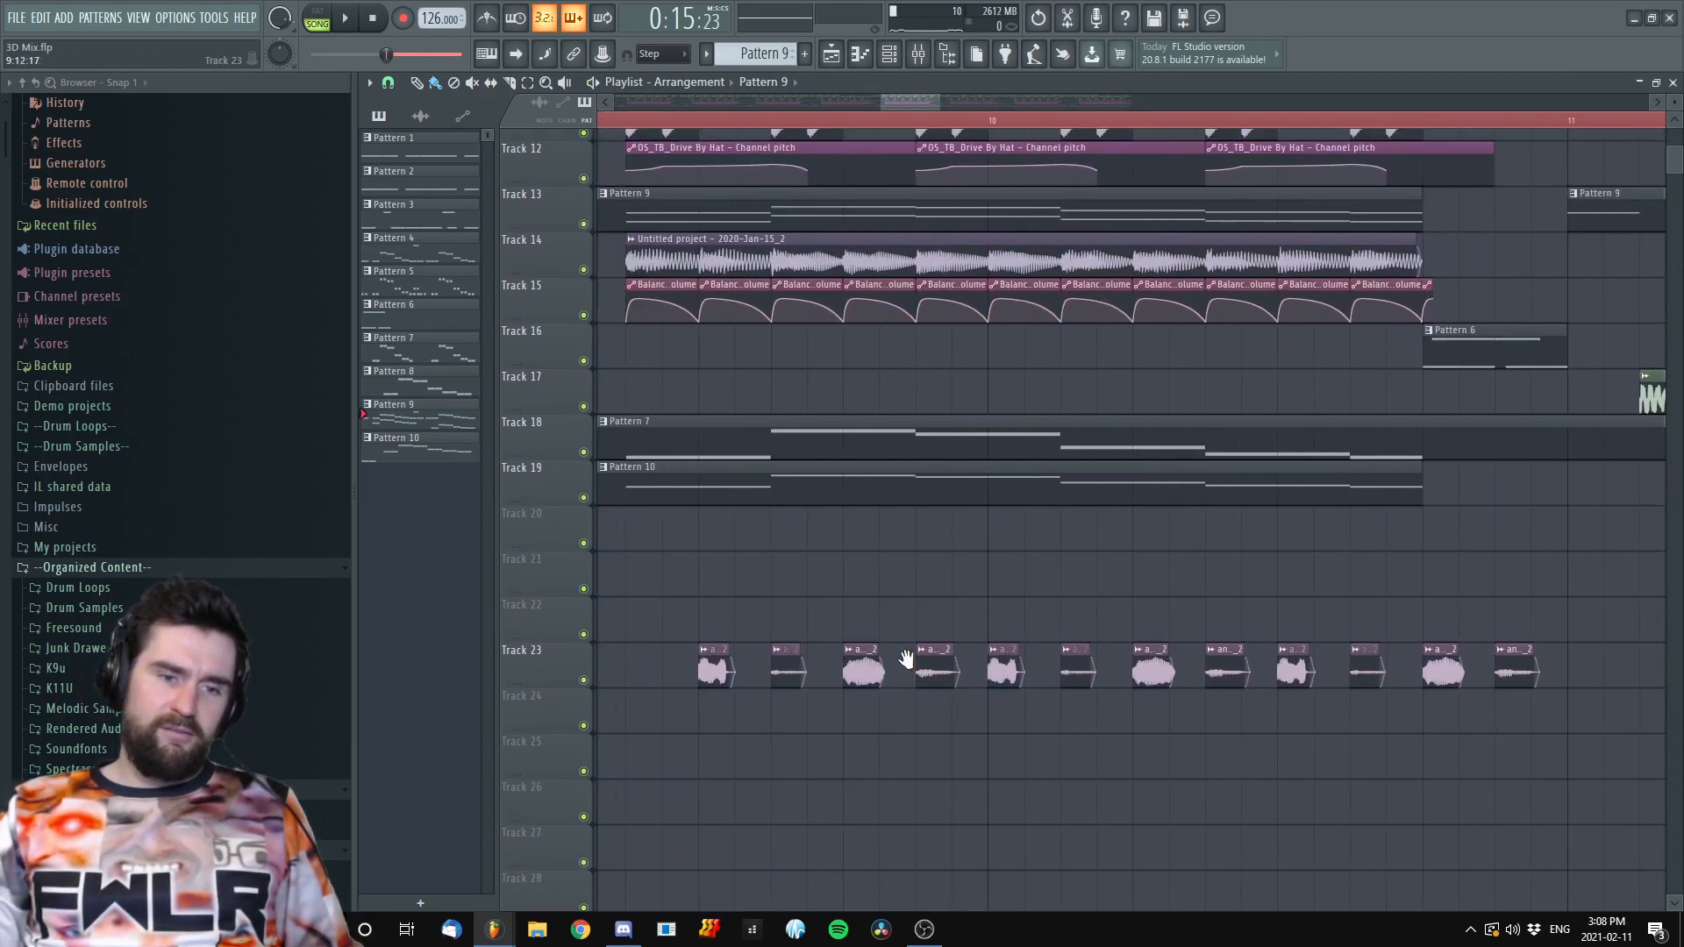
pyautogui.scroll(-4, 792, 123)
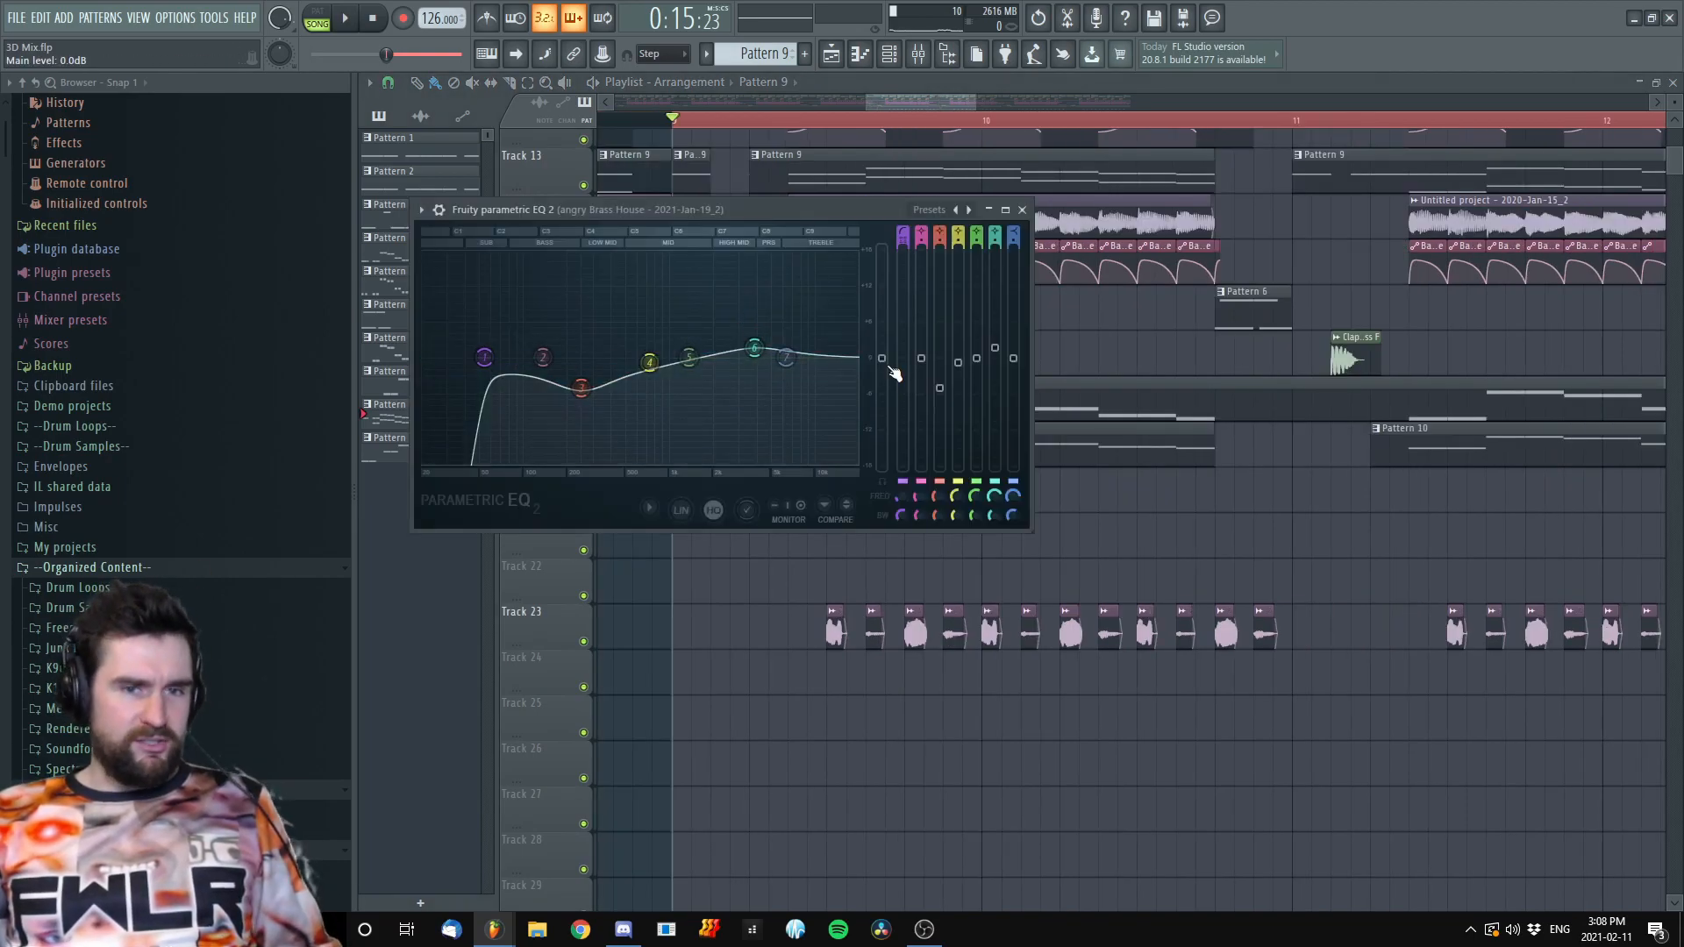
pyautogui.moveTo(890, 368); pyautogui.dragTo(890, 387)
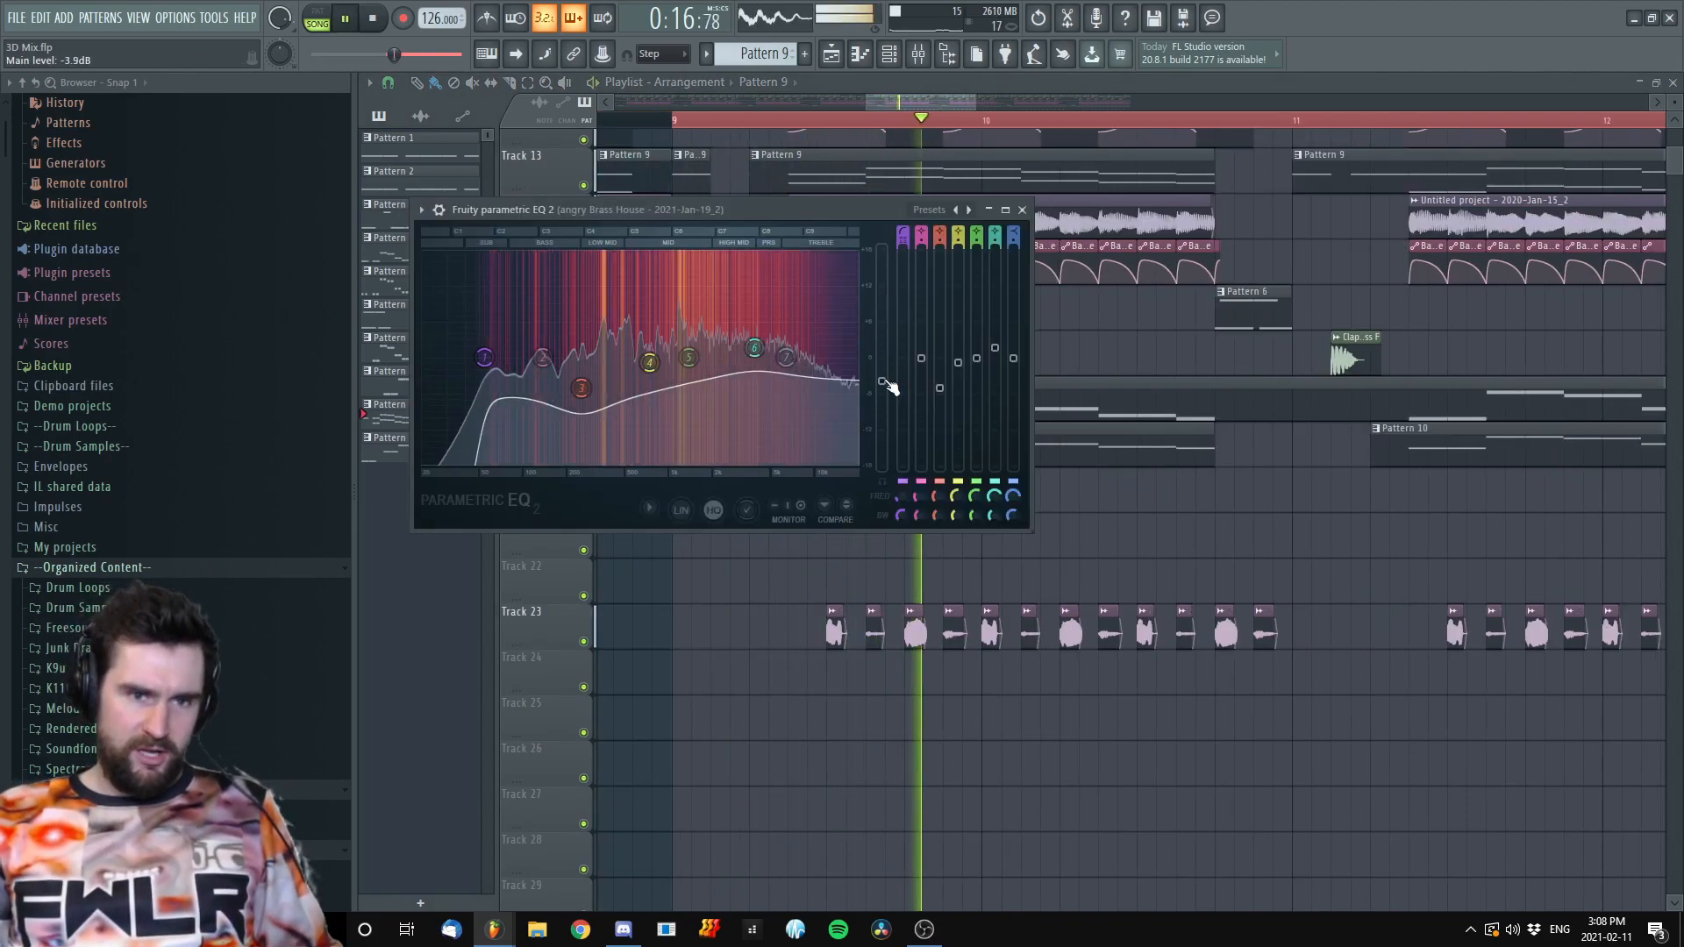
pyautogui.press('Escape')
pyautogui.press('space')
# Examine the spacing and shape of the track 23 clips between bars 9 and 11
pyautogui.scroll(5, 941, 633)
pyautogui.scroll(4, 947, 649)
pyautogui.scroll(-4, 974, 670)
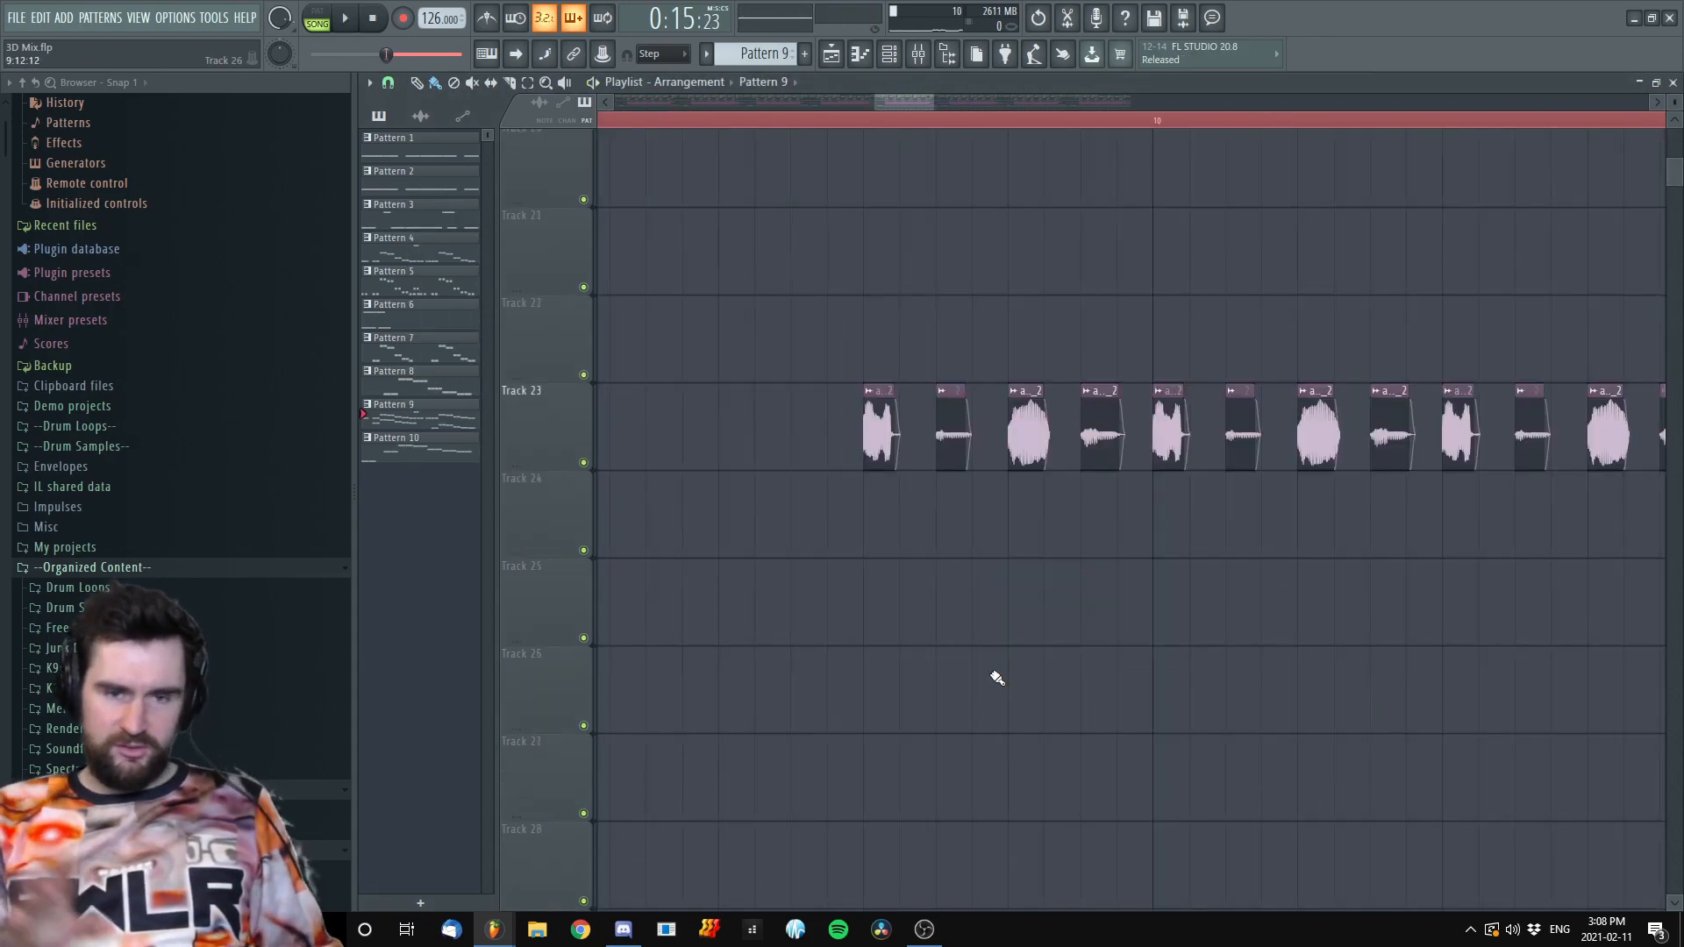
pyautogui.scroll(-3, 973, 449)
pyautogui.scroll(3, 887, 391)
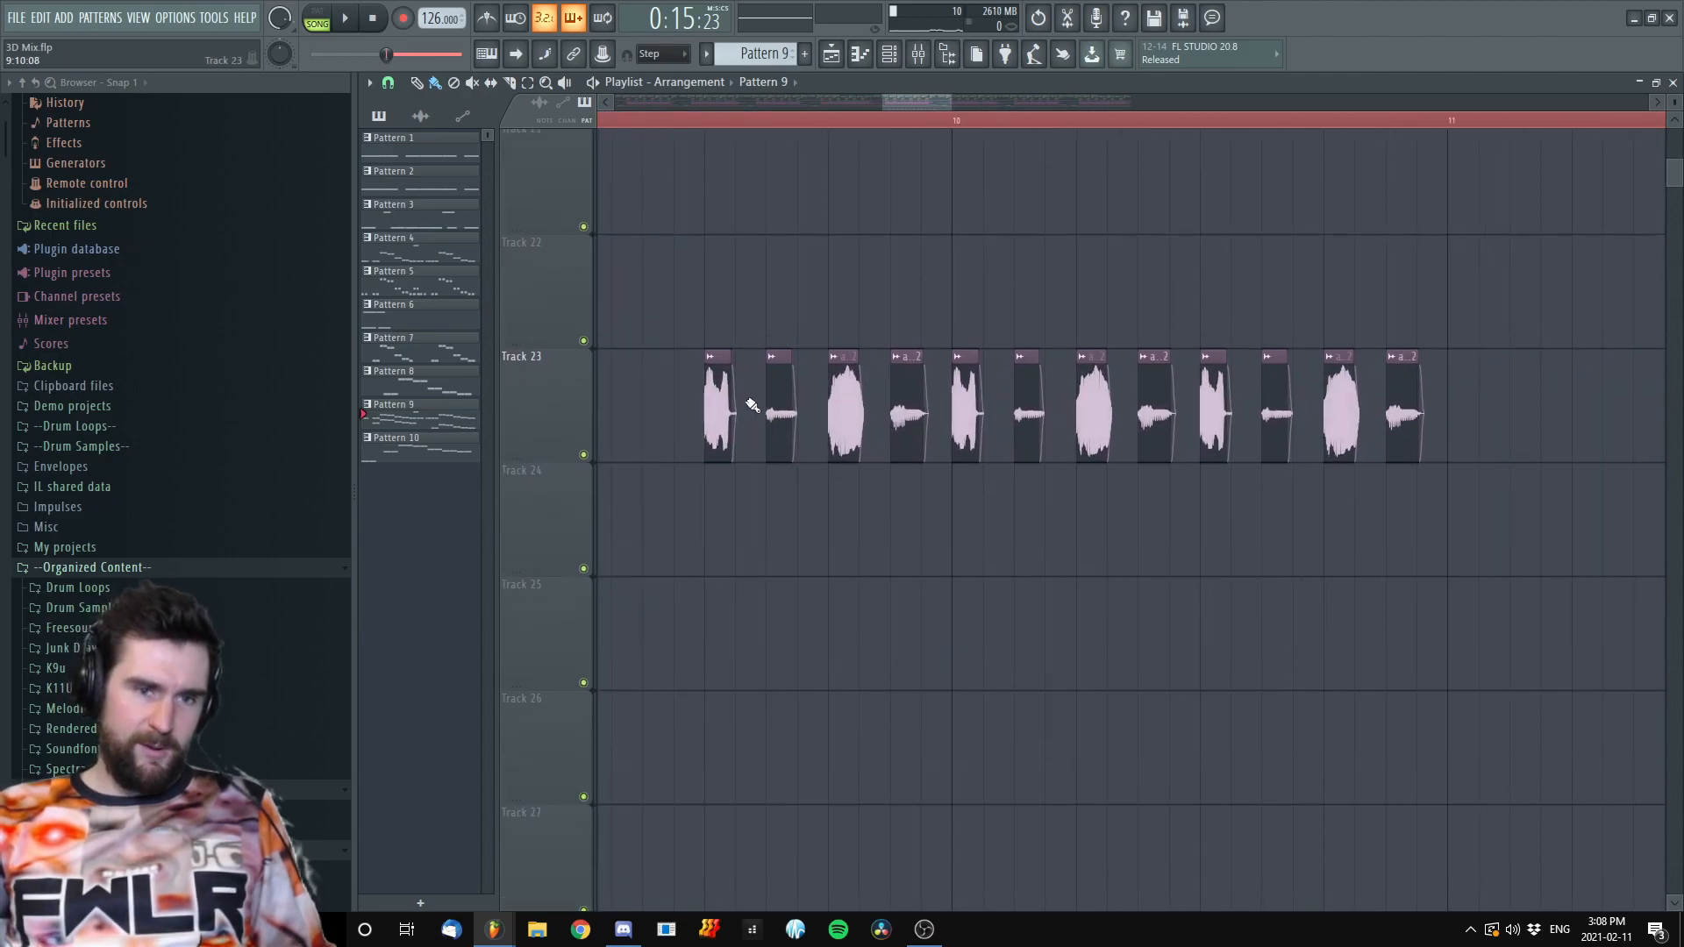
# Solo track 23, play its brass clips before bar 10, and open the angry Brass House FabFilter Pro-C
pyautogui.press('space')
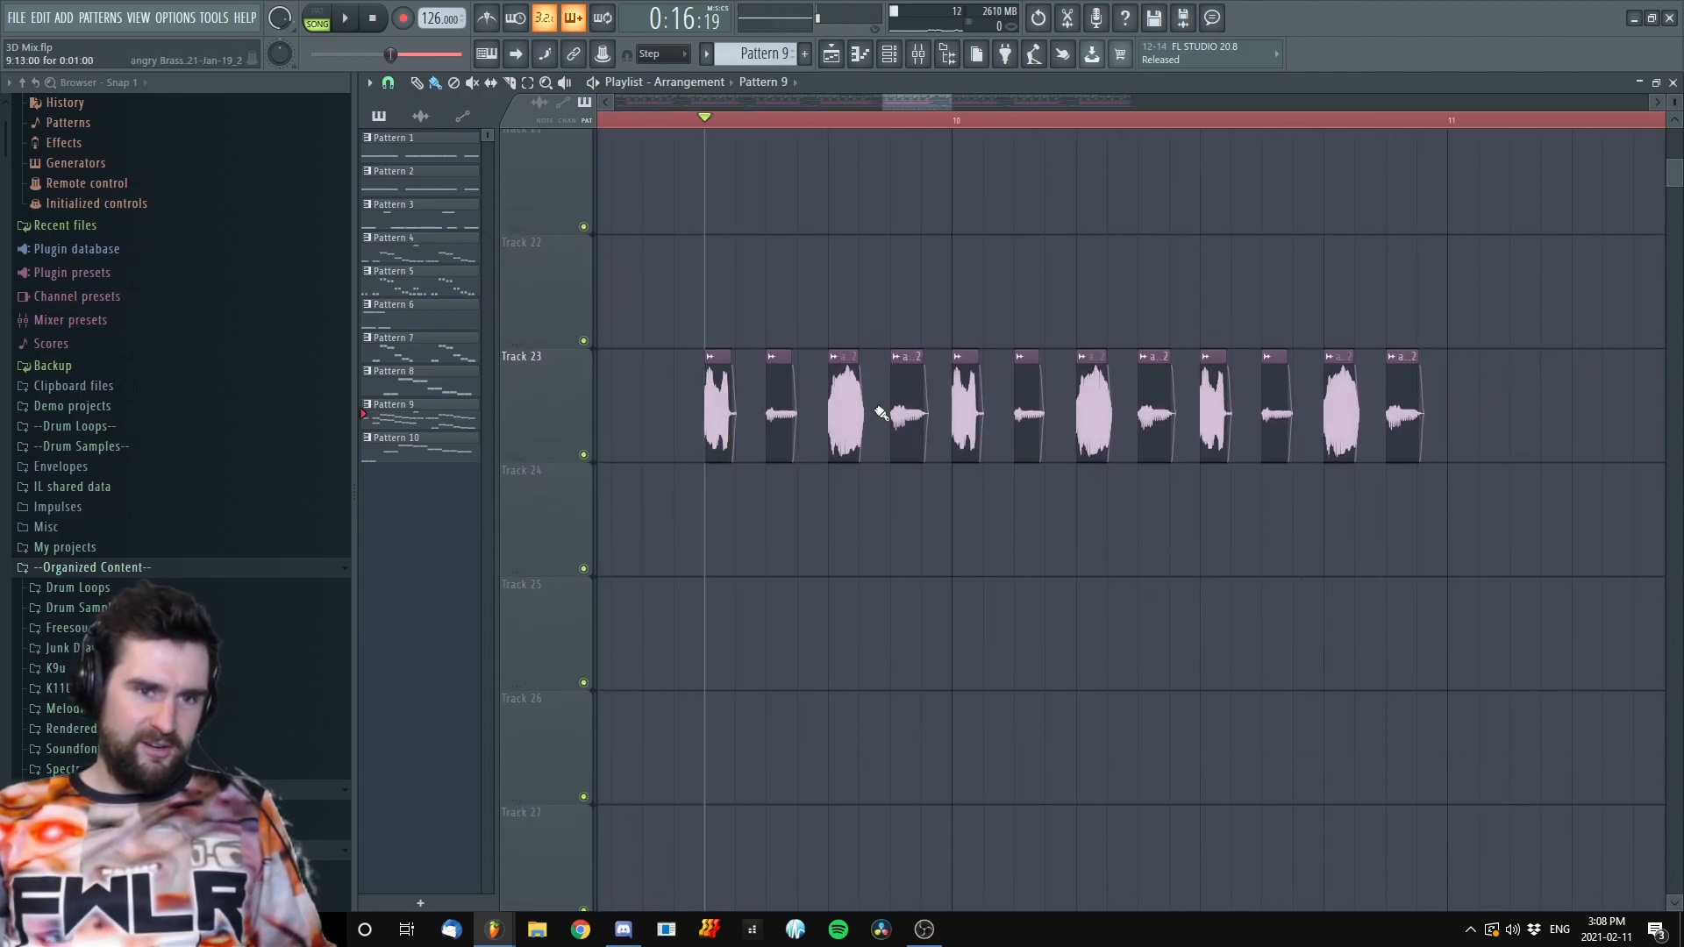
pyautogui.press('space')
pyautogui.press('space')
pyautogui.rightClick(585, 453)
pyautogui.rightClick(585, 453)
pyautogui.press('space')
pyautogui.press('space')
pyautogui.press('space')
pyautogui.press('space')
pyautogui.press('space')
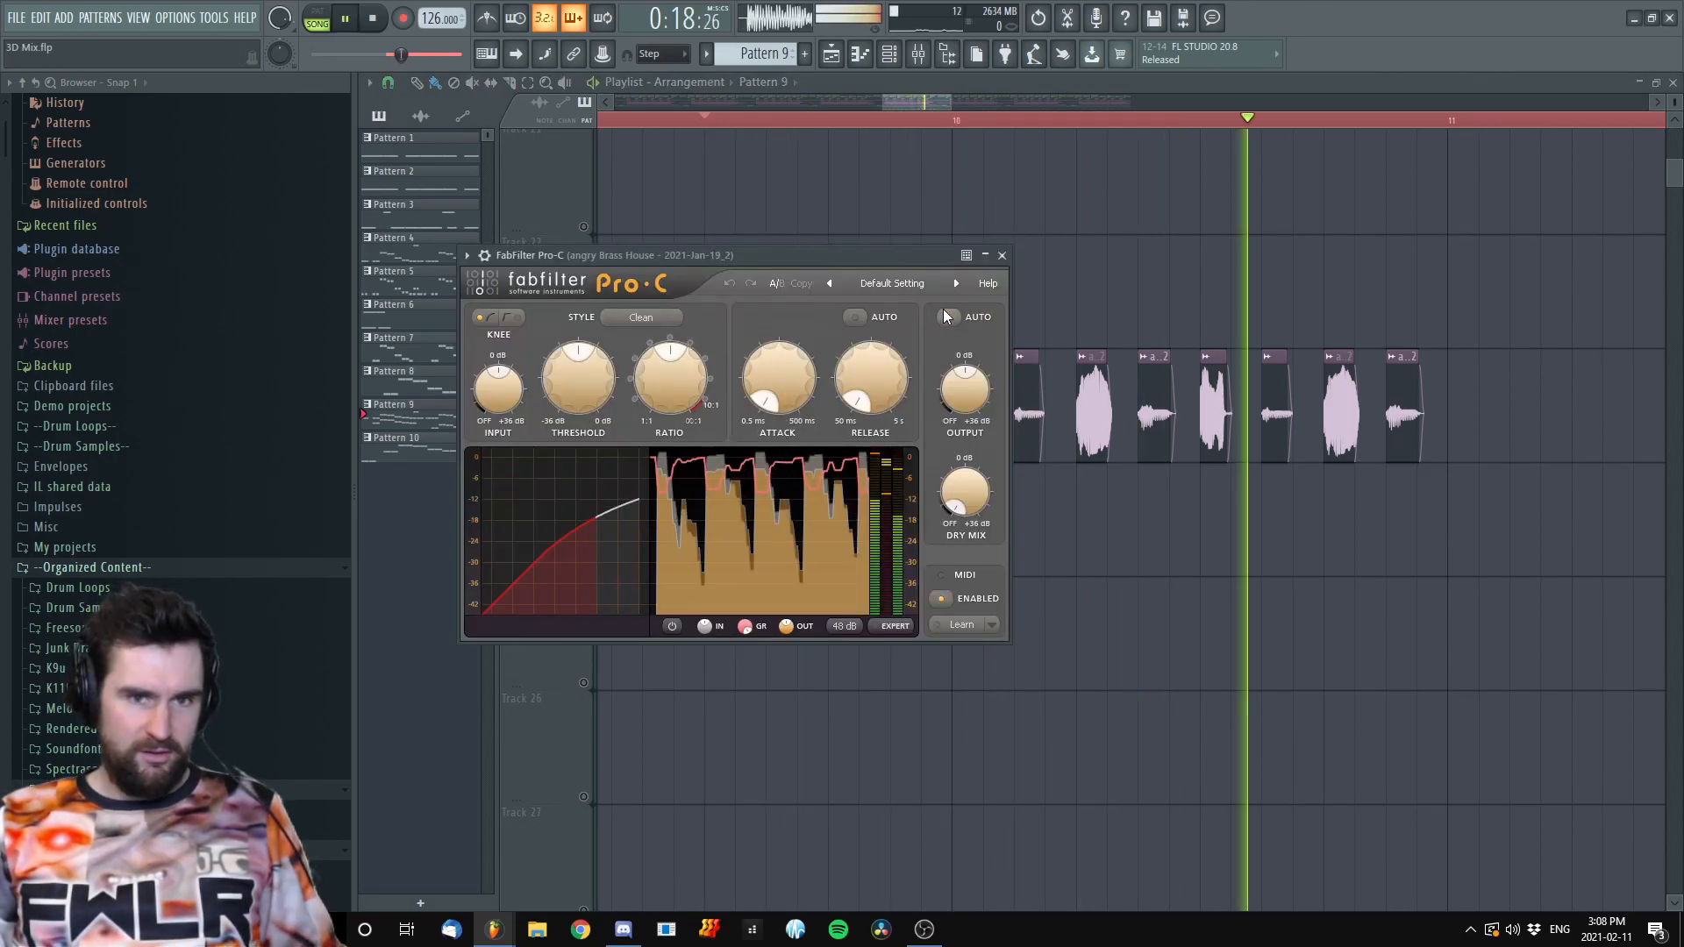
# Enable auto output gain in Pro-C, raise the ratio and lower the threshold to about -19.7 dB, and close it
pyautogui.click(945, 317)
pyautogui.press('space')
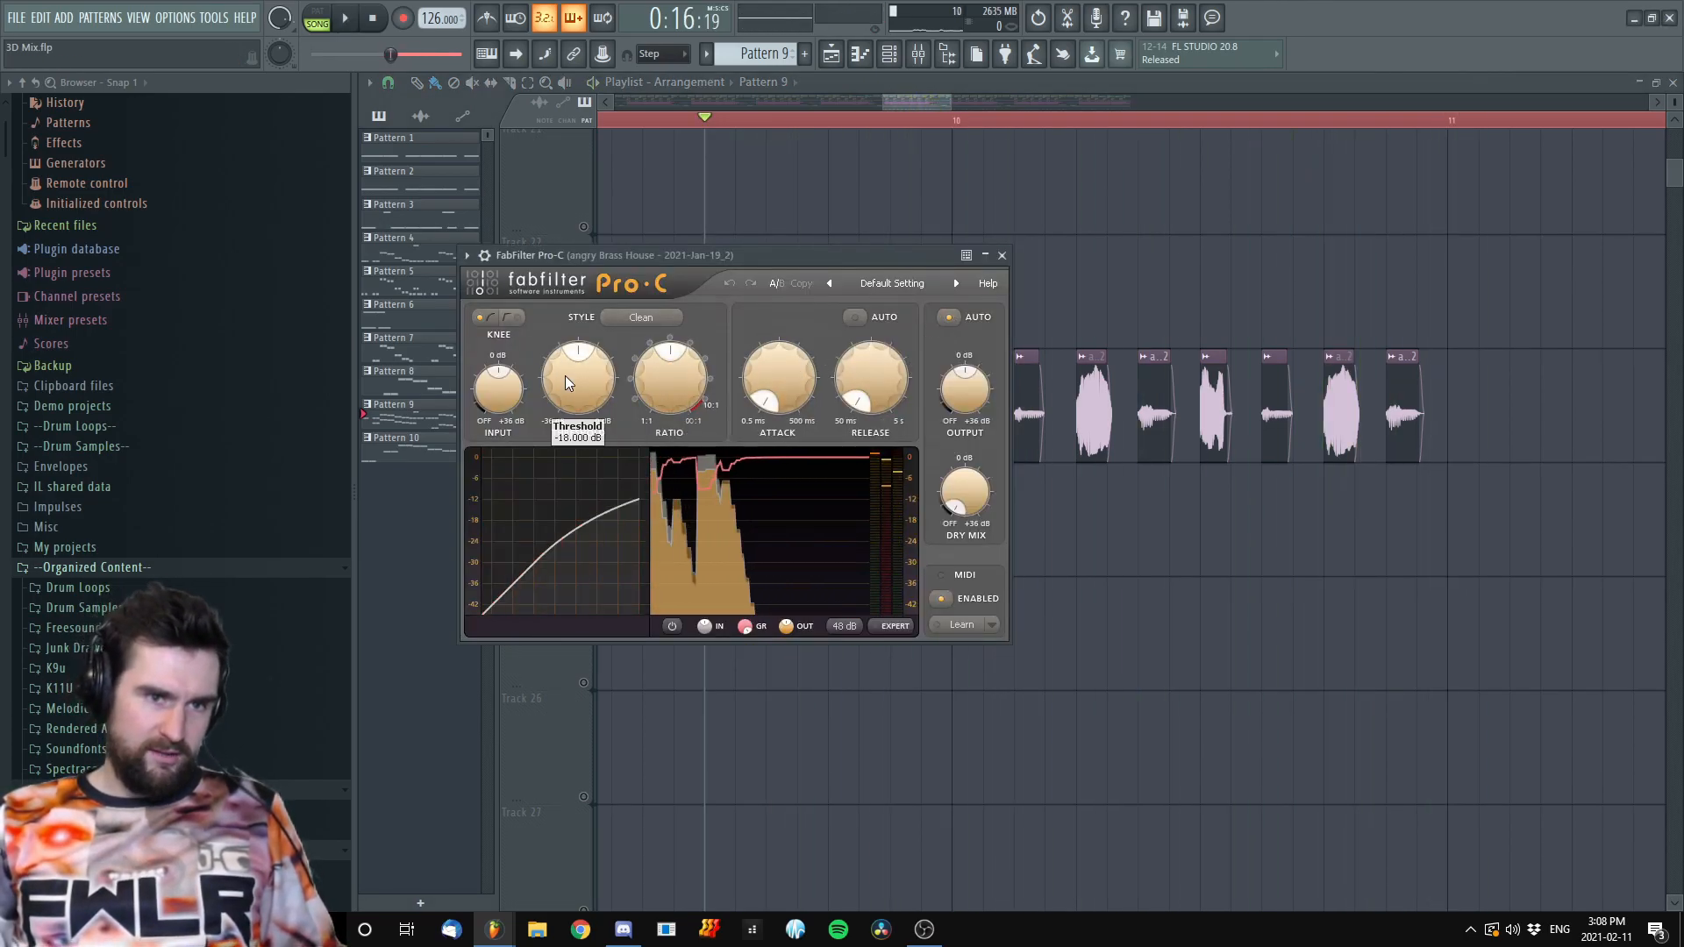
pyautogui.moveTo(676, 335); pyautogui.dragTo(676, 328)
pyautogui.press('space')
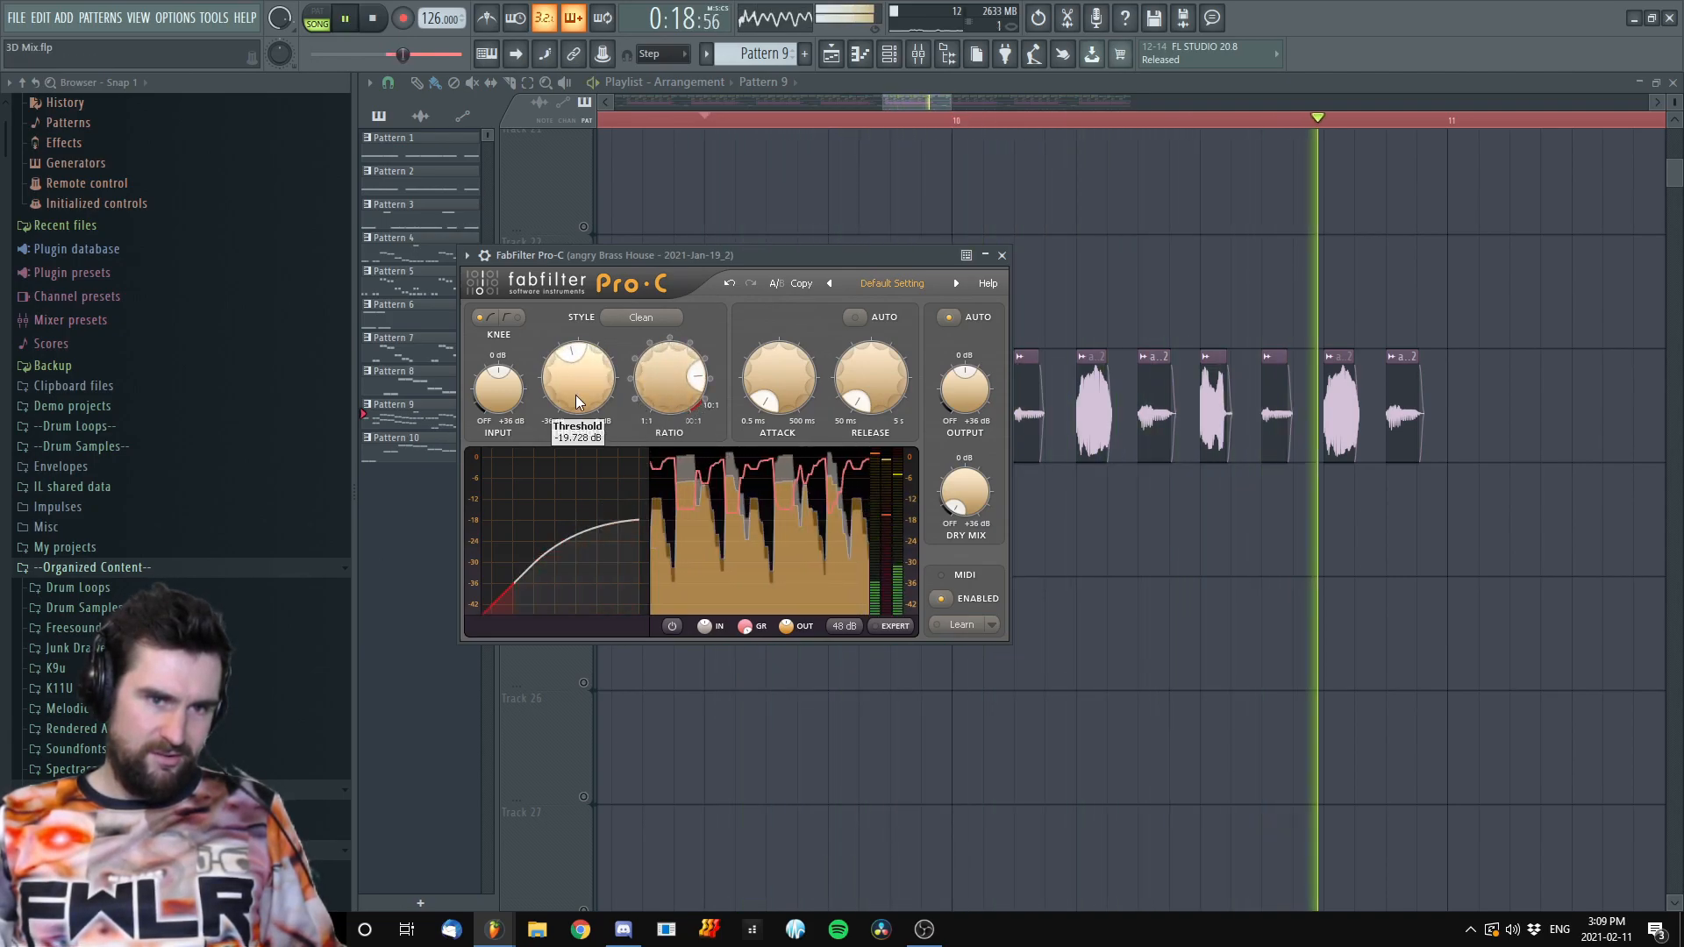
pyautogui.click(1001, 255)
pyautogui.press('space')
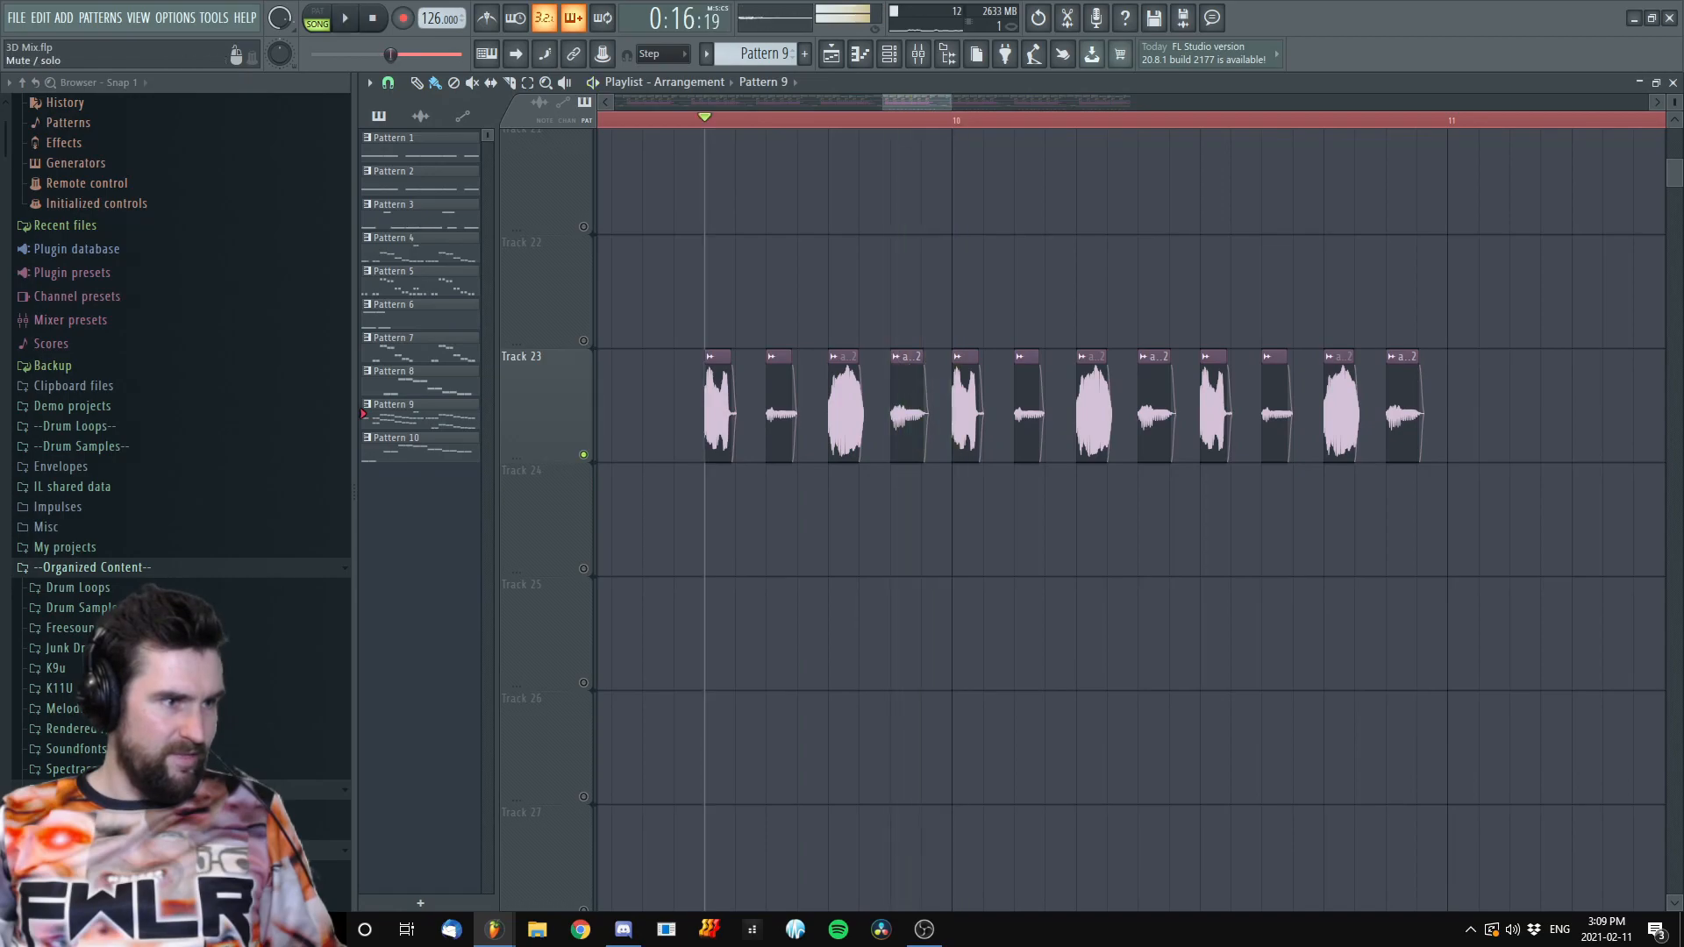
# Unsolo track 23 to restore all tracks and start playback of the selected section from bar 9
pyautogui.scroll(1, 755, 433)
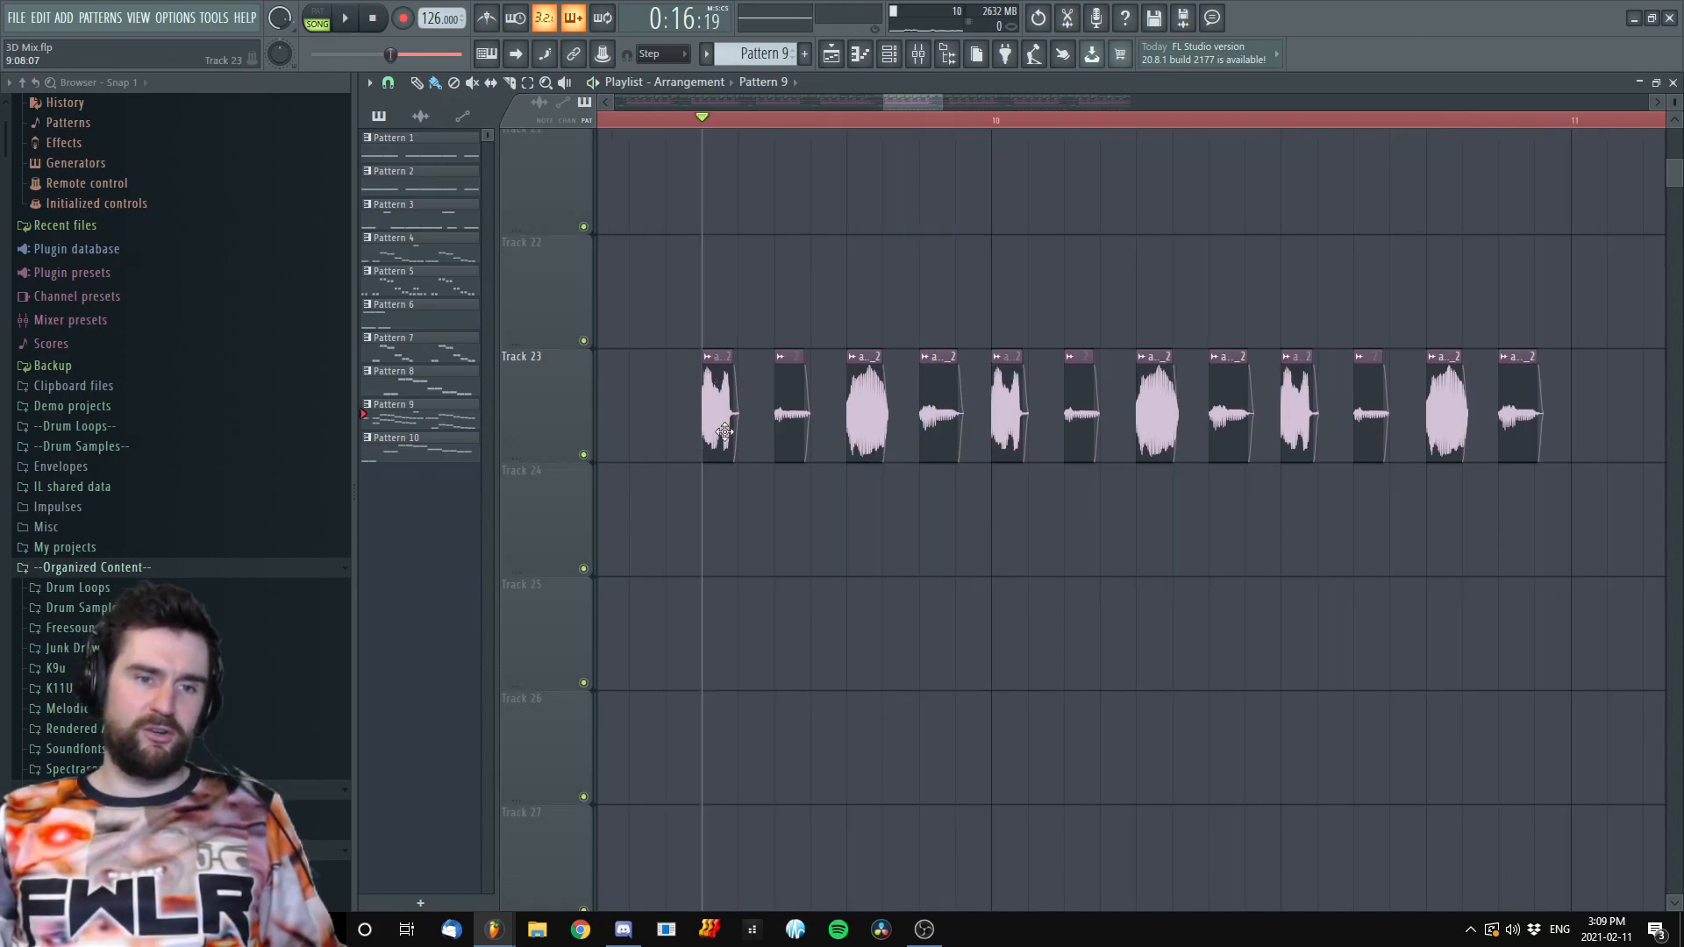
pyautogui.scroll(-4, 812, 252)
pyautogui.scroll(-4, 847, 392)
pyautogui.click(704, 121)
pyautogui.press('space')
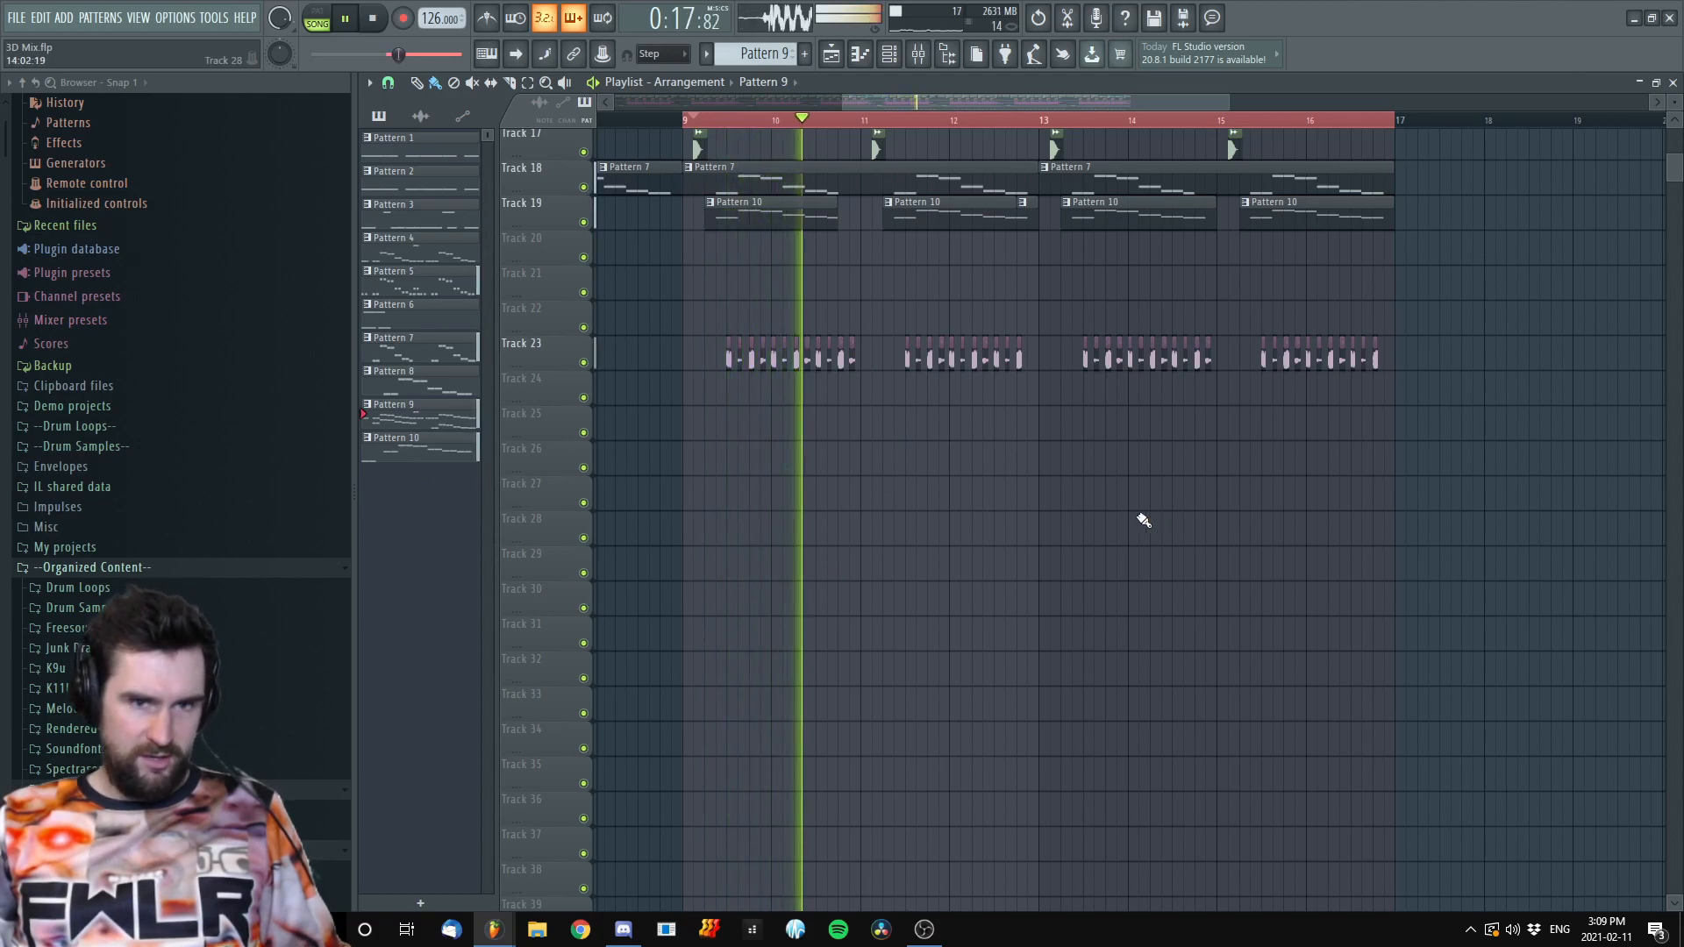
# Look over the track 23 layer against tracks 7 to 19 while the section plays, and stop playback
pyautogui.scroll(2, 962, 489)
pyautogui.scroll(2, 938, 447)
pyautogui.scroll(-3, 940, 447)
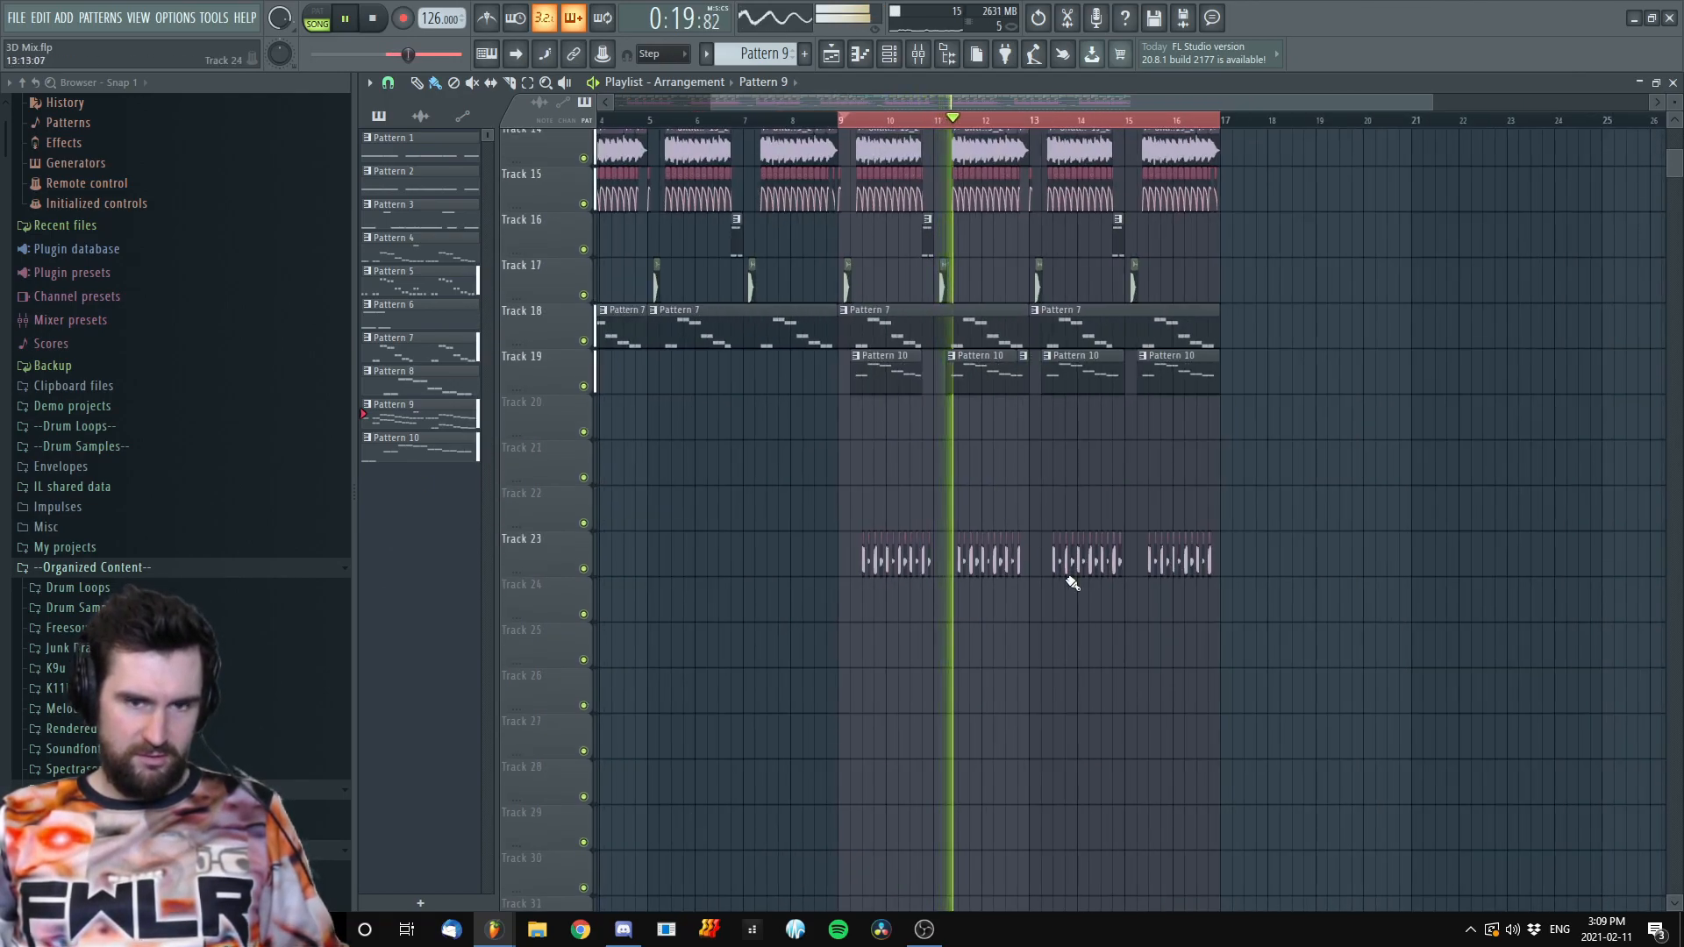
pyautogui.scroll(-2, 1149, 537)
pyautogui.scroll(2, 1066, 535)
pyautogui.scroll(2, 1044, 530)
pyautogui.moveTo(1083, 574); pyautogui.dragTo(1167, 728)
pyautogui.scroll(-2, 1149, 658)
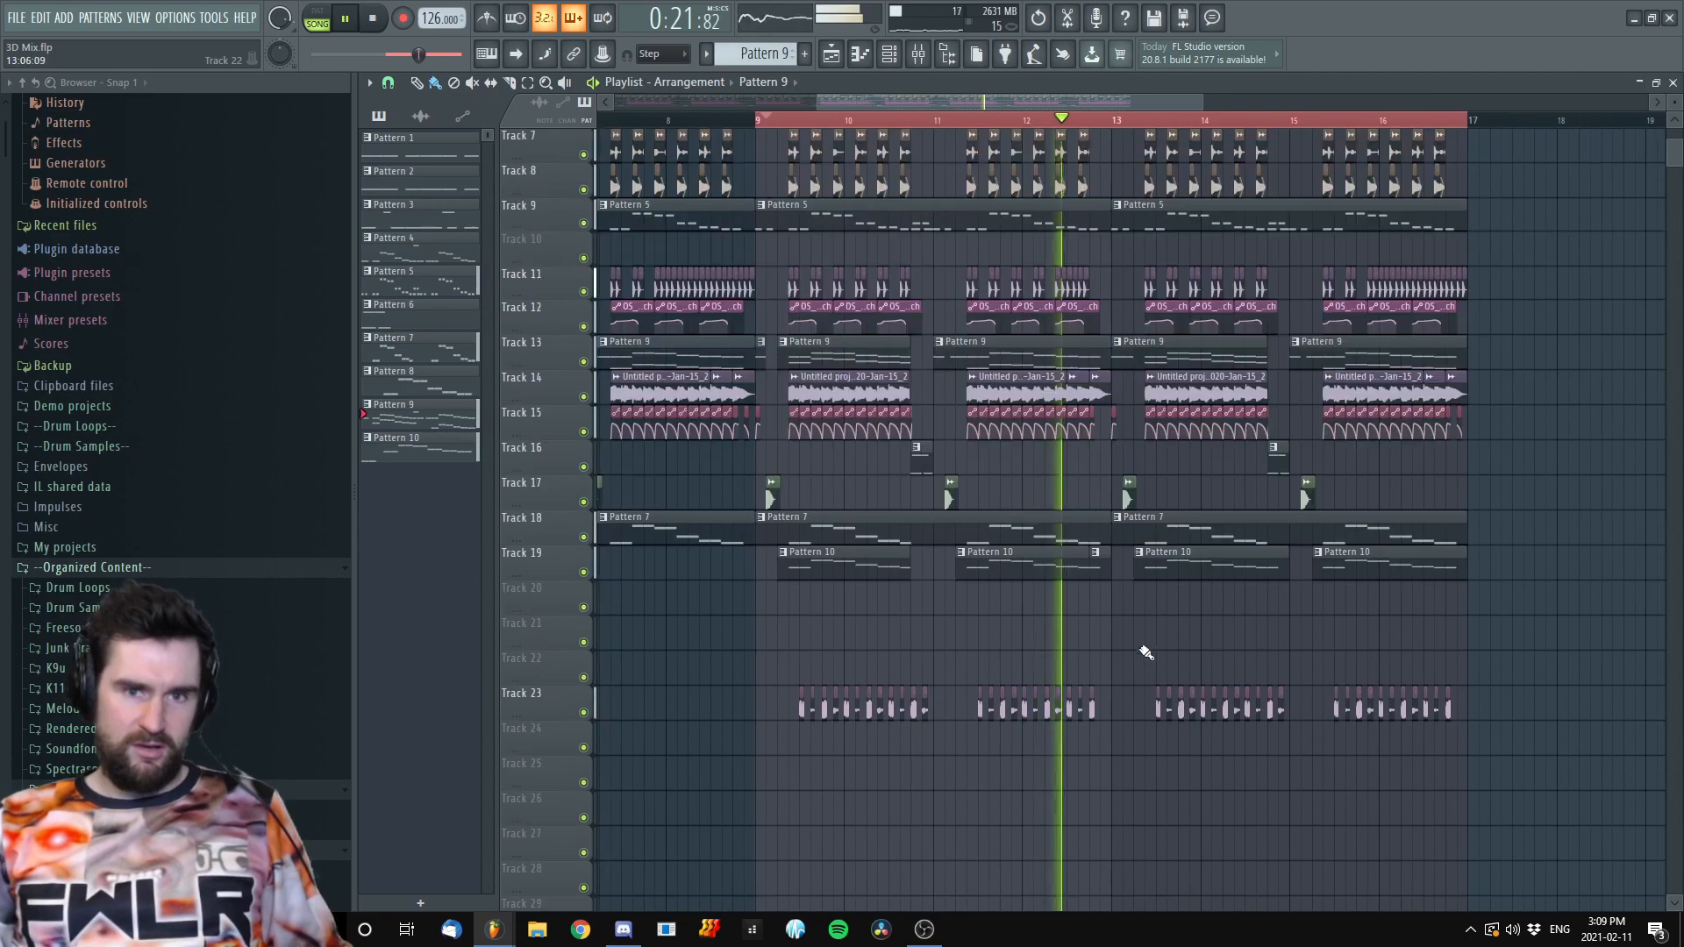
pyautogui.scroll(2, 1123, 623)
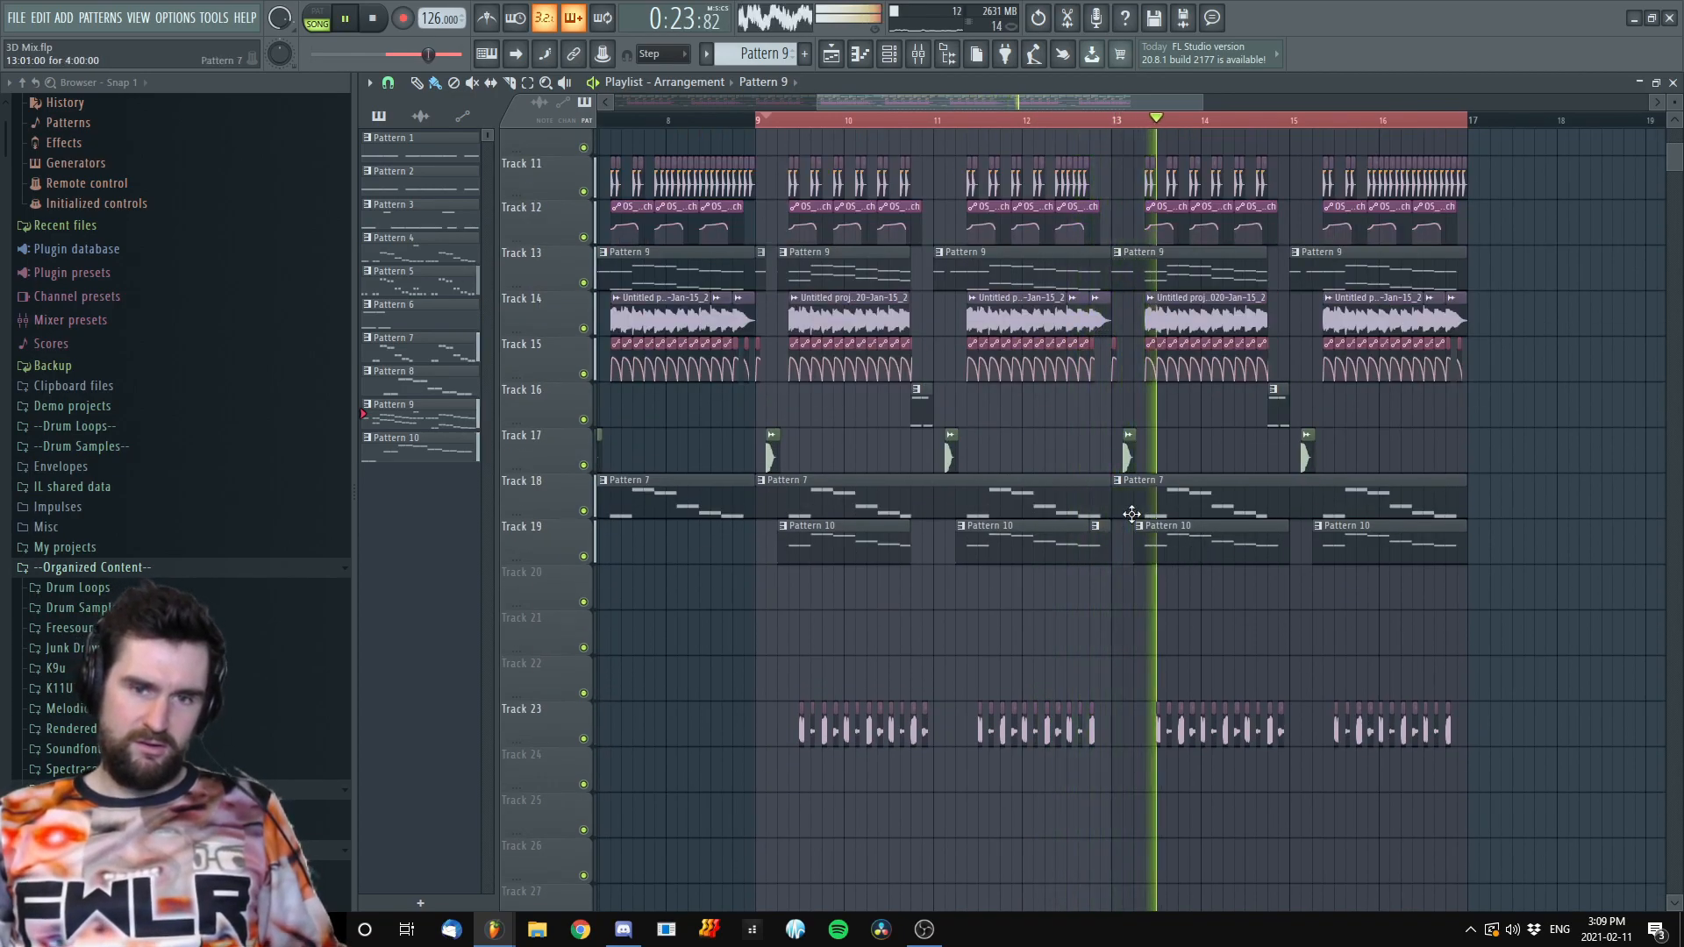
pyautogui.moveTo(1399, 575); pyautogui.dragTo(1251, 669)
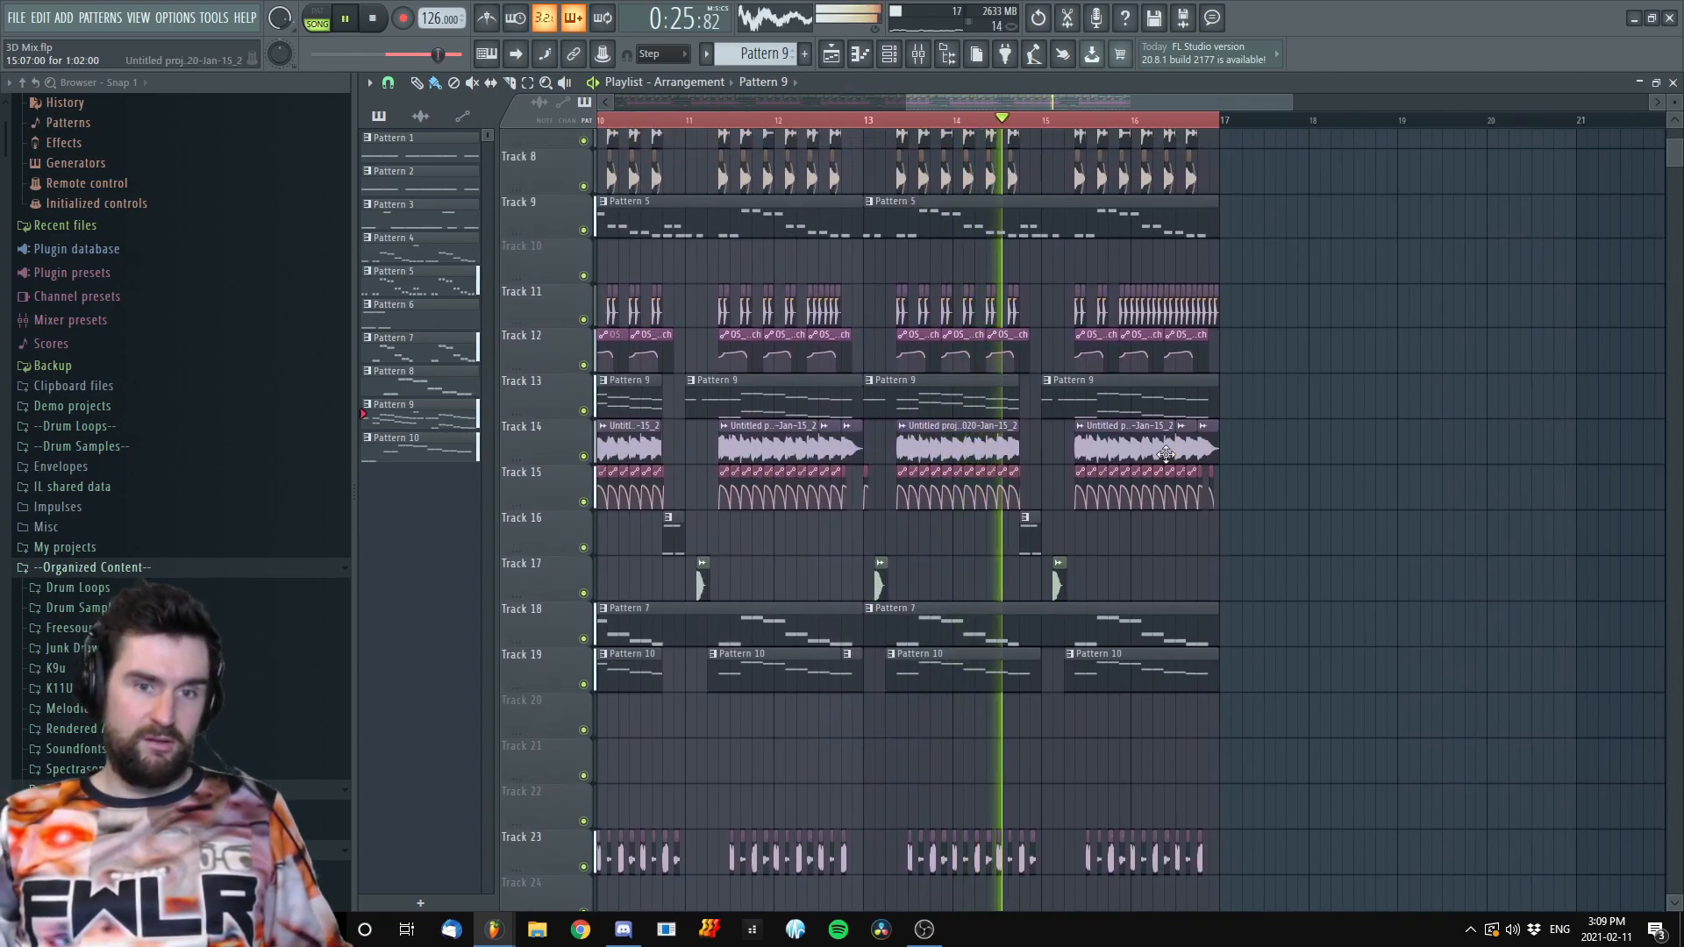
pyautogui.press('space')
# Examine how the track 23 clips line up with the drum and pattern layers between bars 9 and 12
pyautogui.scroll(5, 1228, 465)
pyautogui.scroll(3, 1053, 424)
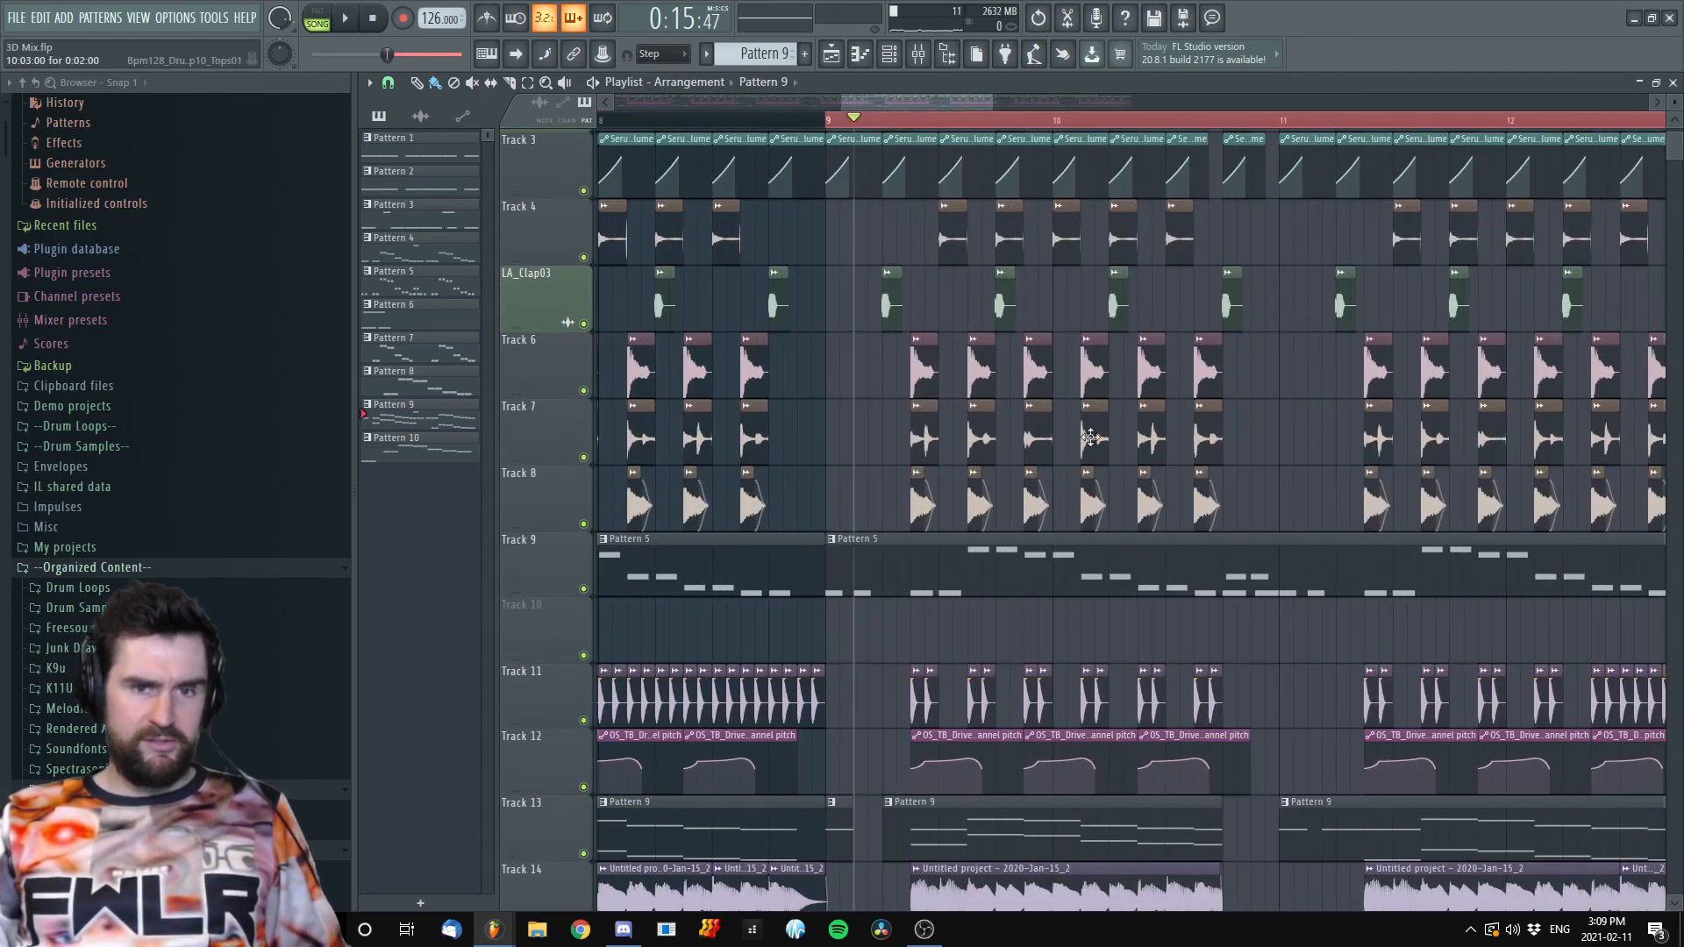
pyautogui.scroll(-2, 1090, 439)
pyautogui.moveTo(1192, 386); pyautogui.dragTo(1064, 390)
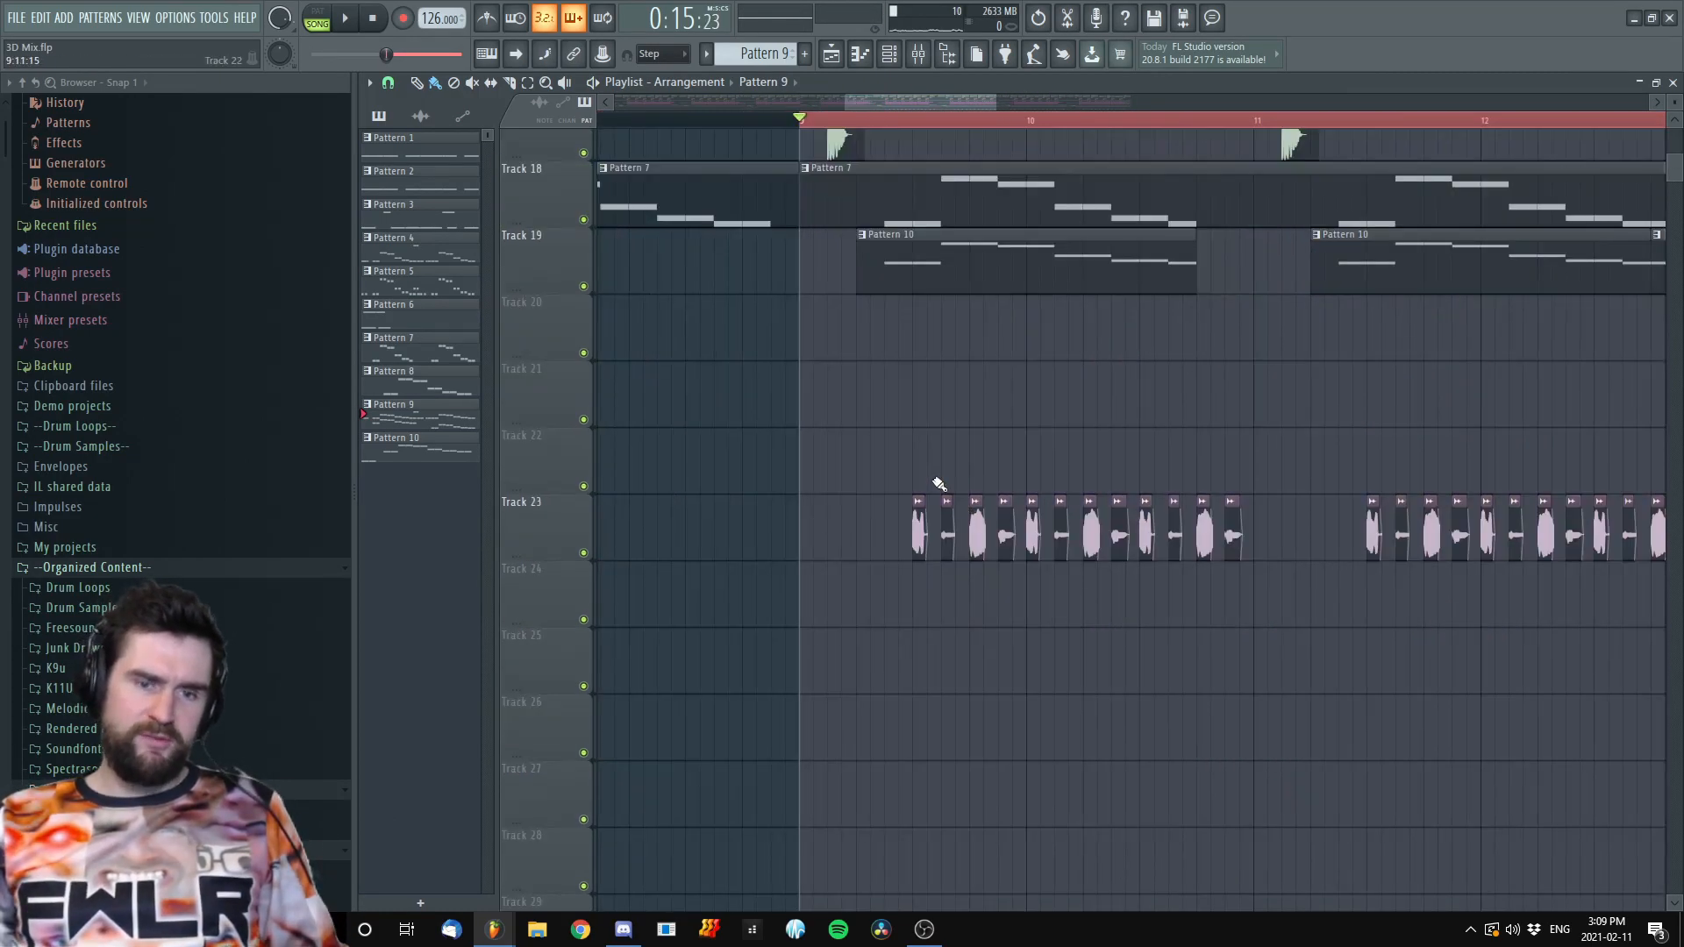
pyautogui.moveTo(890, 572); pyautogui.dragTo(913, 608)
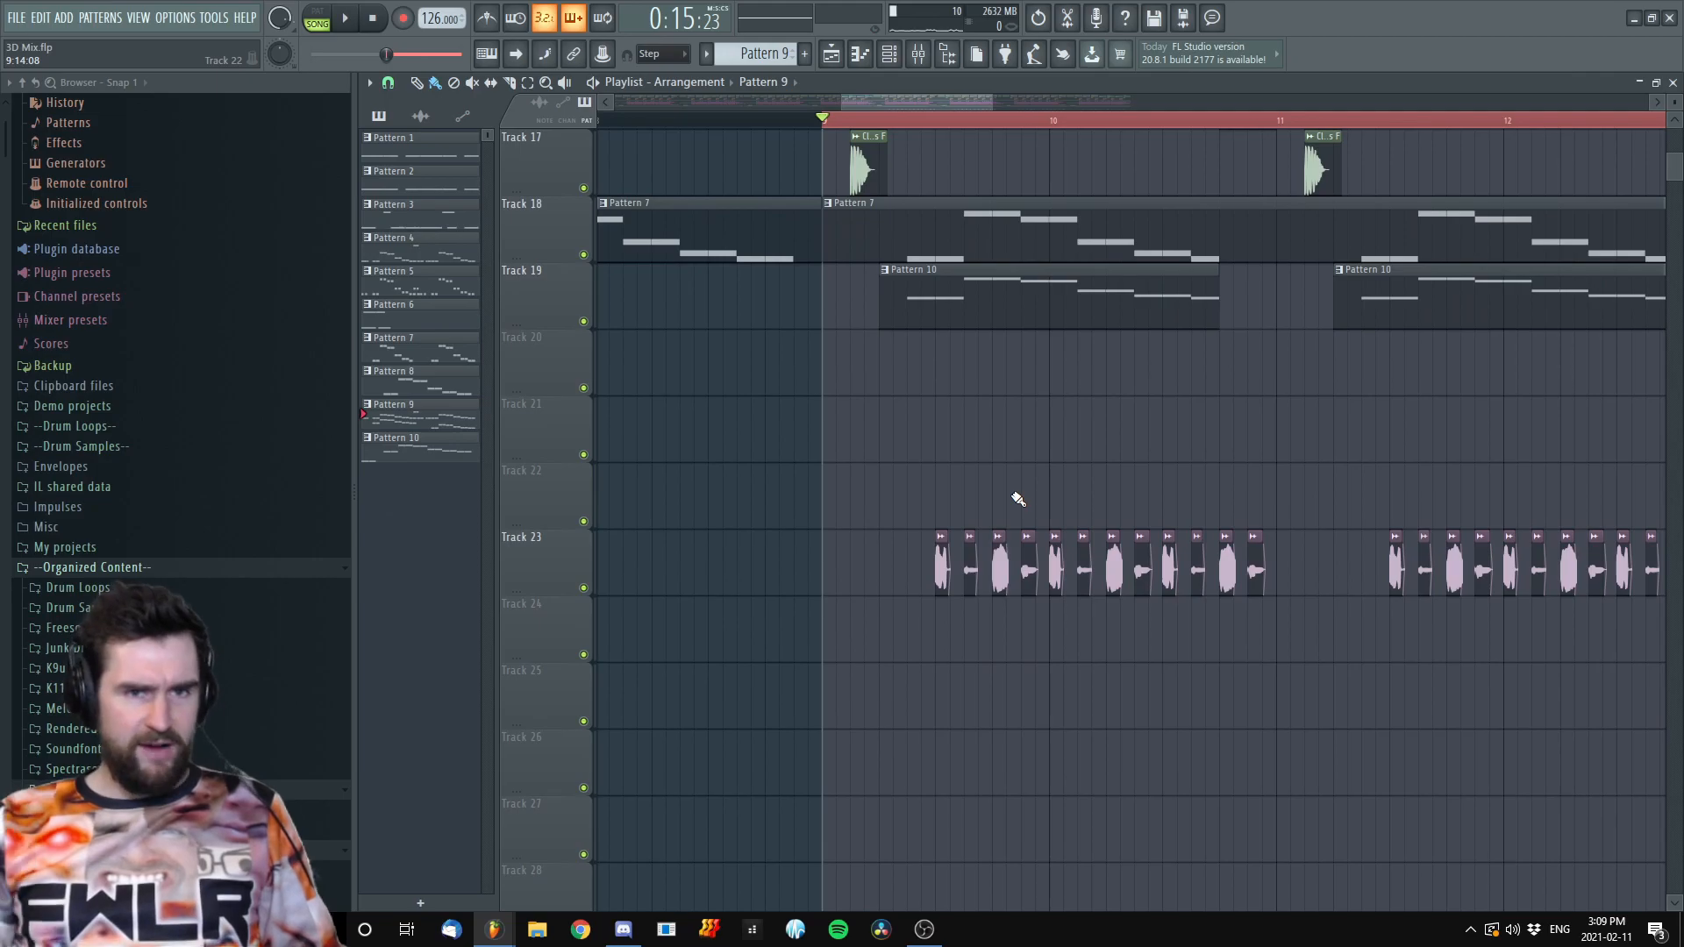
pyautogui.scroll(6, 1097, 594)
pyautogui.scroll(3, 994, 365)
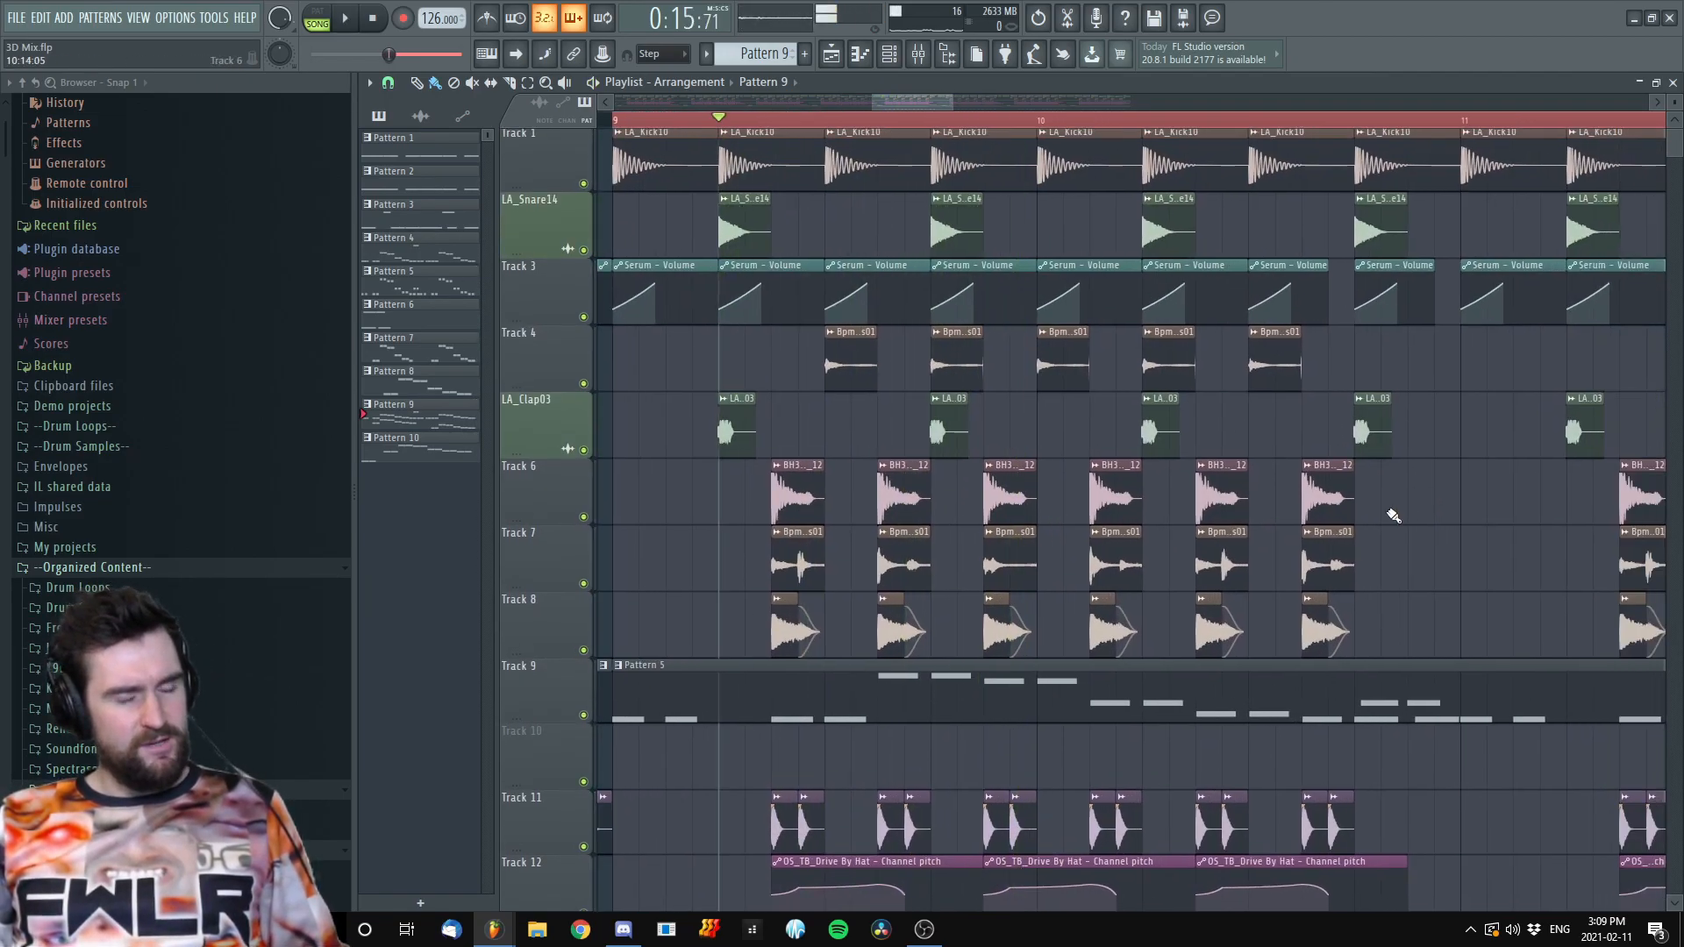
# Play the selected section with all layers while viewing tracks 2 to 23, stop, and restart it from bar 9
pyautogui.scroll(-2, 1393, 515)
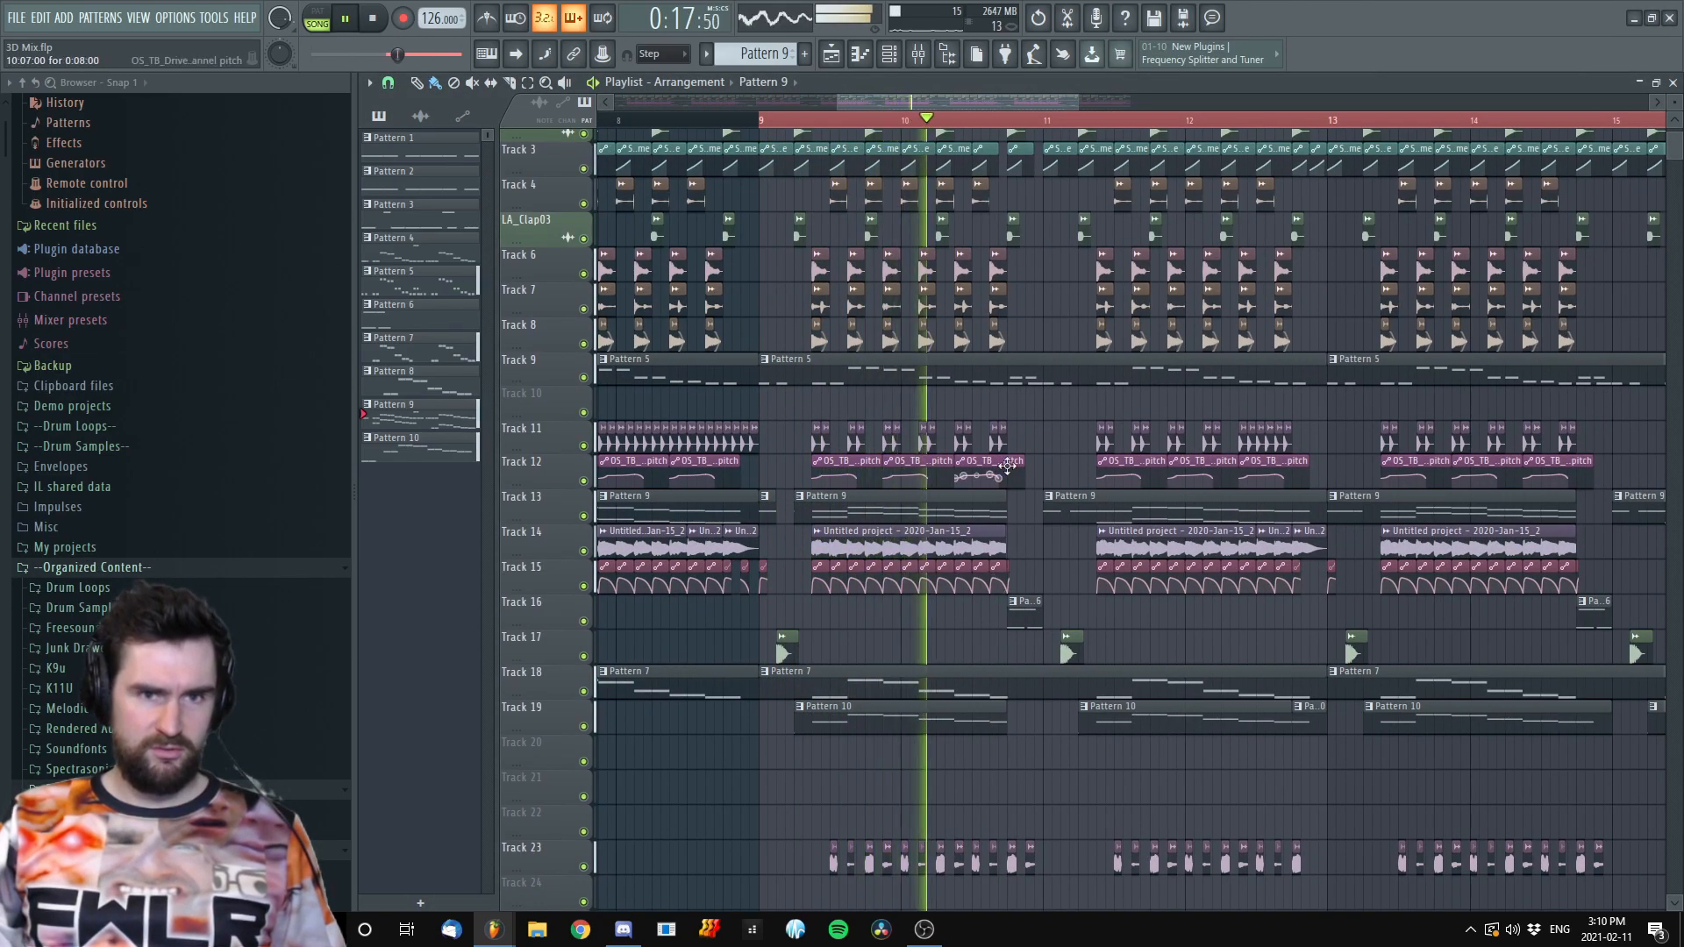
pyautogui.scroll(-2, 1112, 511)
pyautogui.scroll(1, 1101, 497)
pyautogui.press('space')
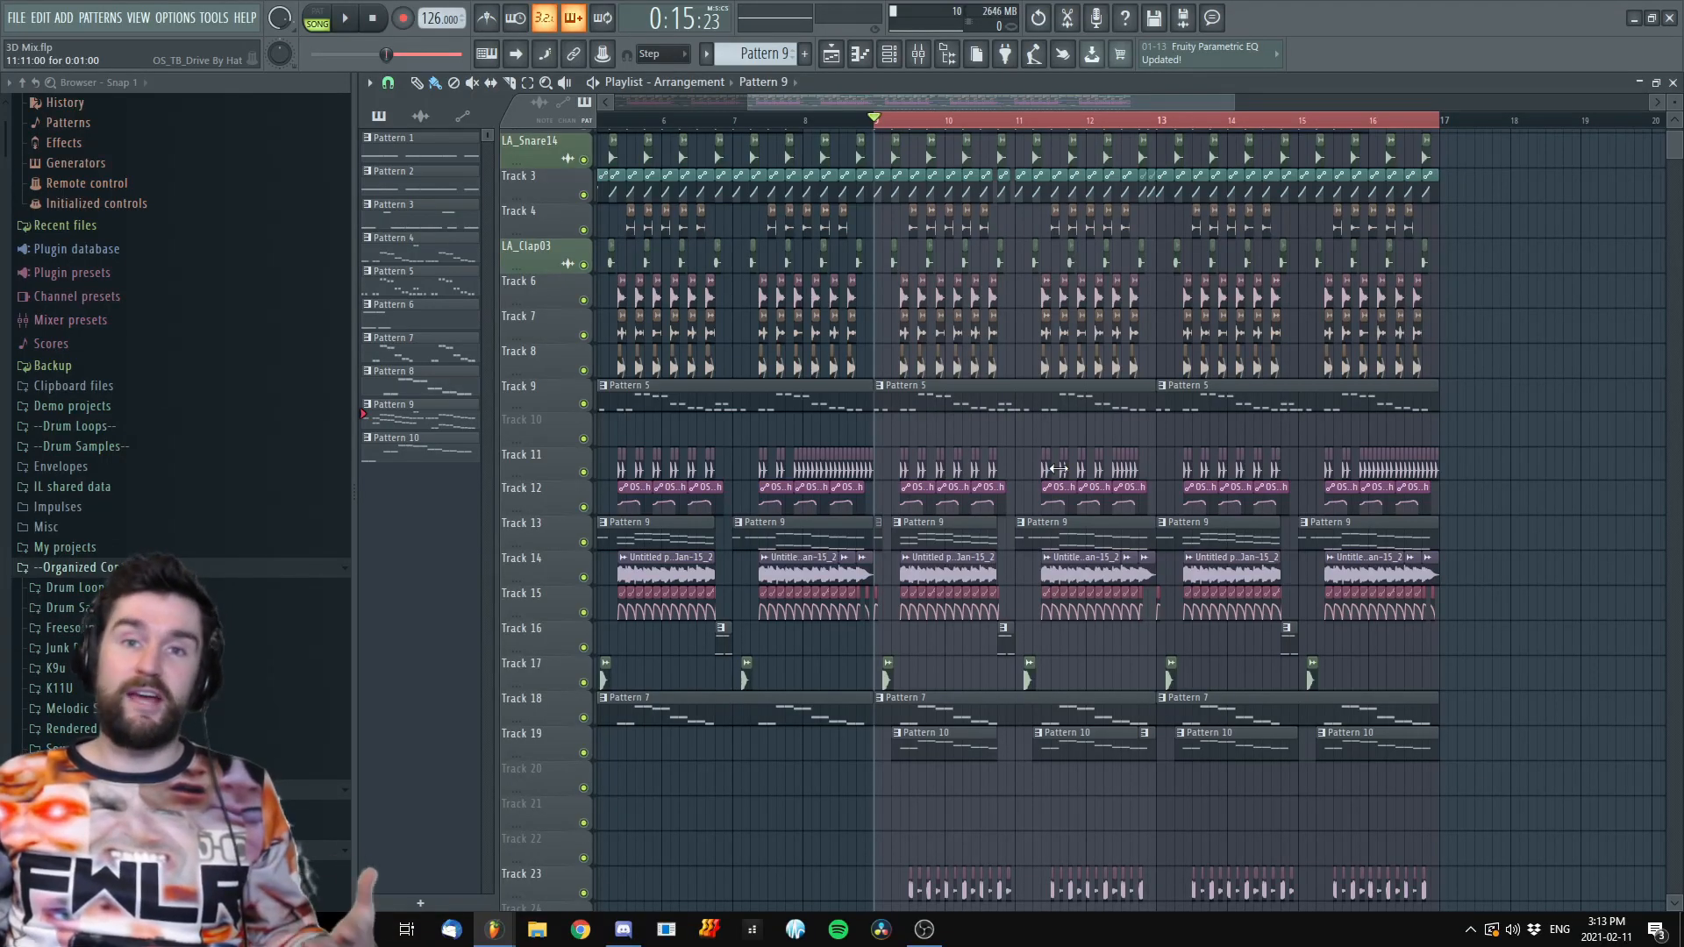
pyautogui.press('space')
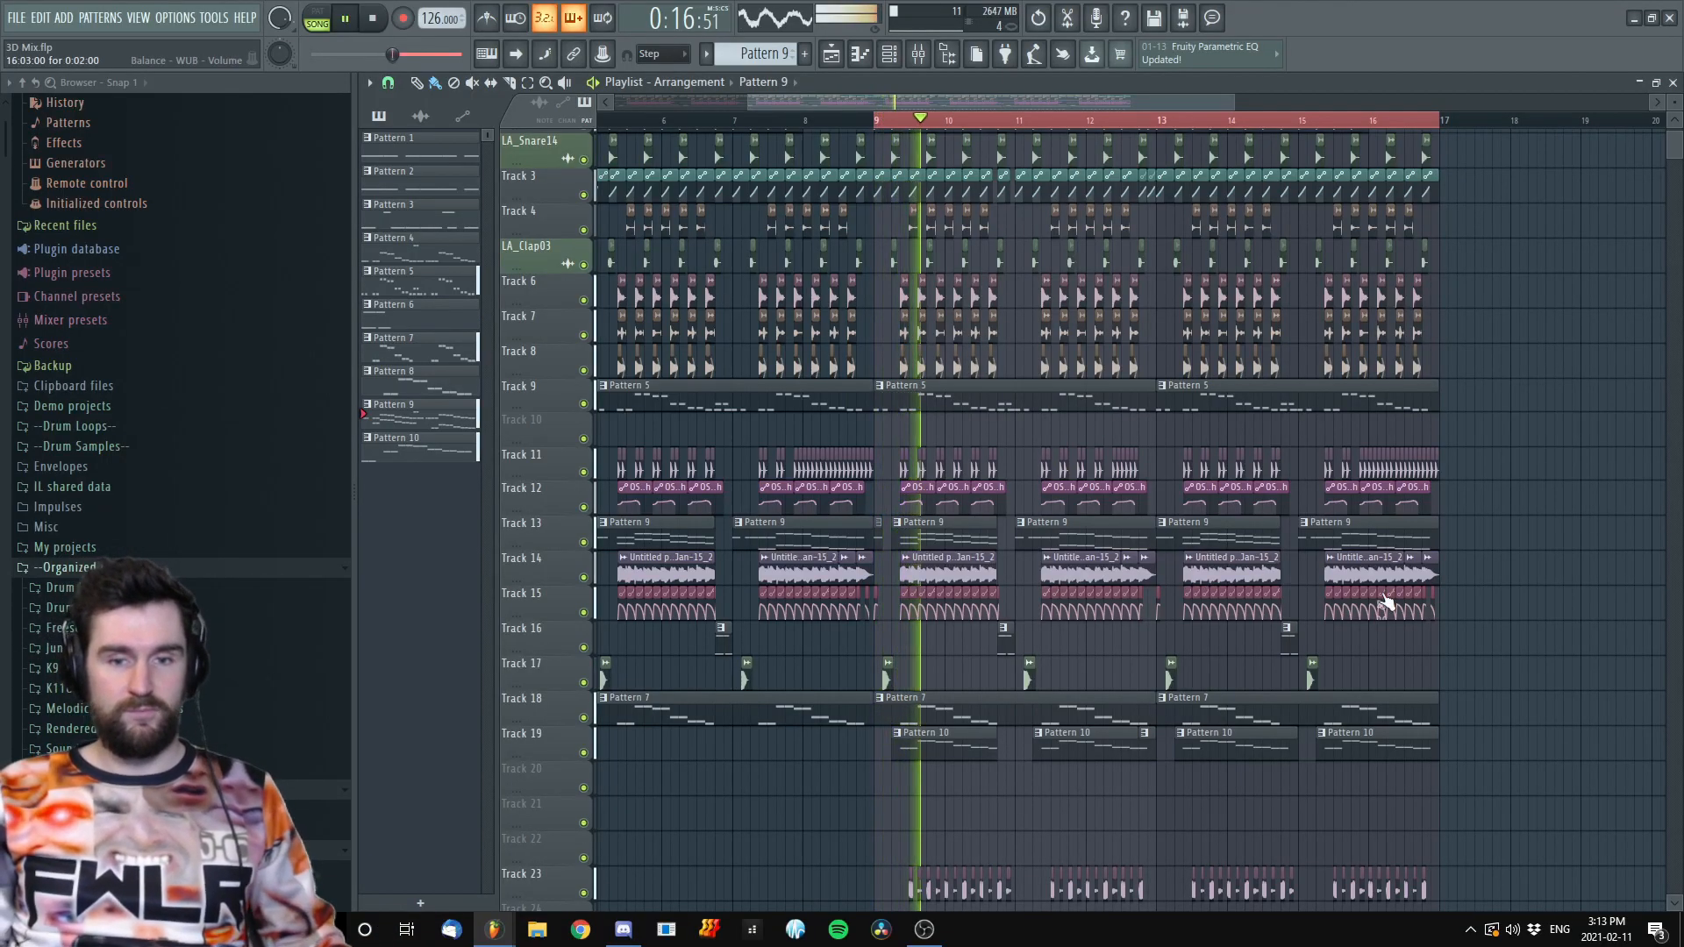